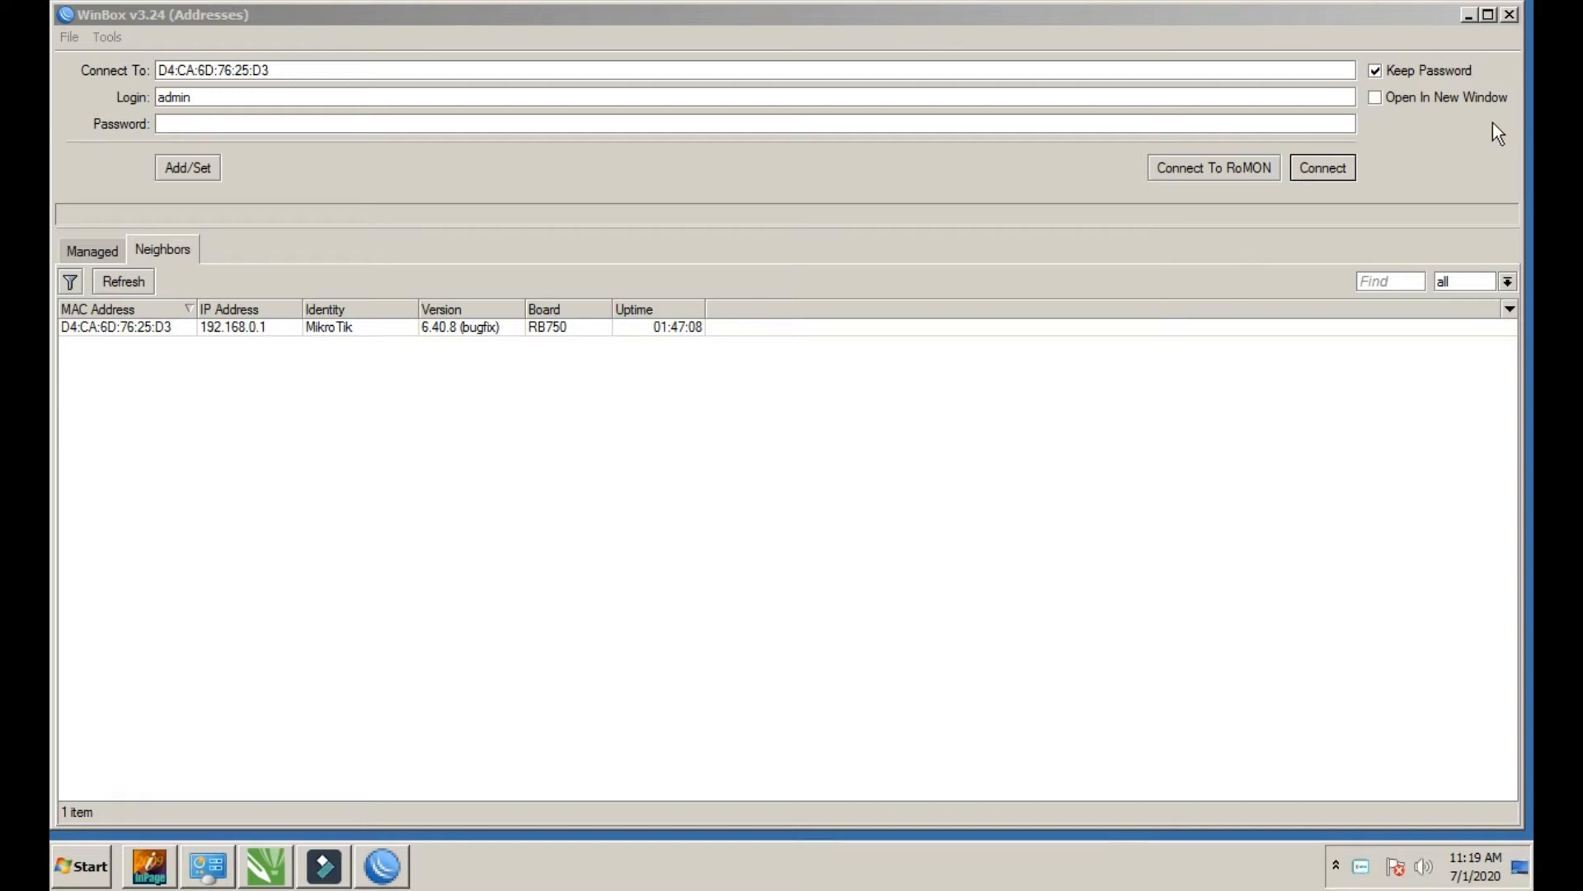
Minimize the WinBox login window and refresh the Windows desktop
{"action": "left_click", "coordinate": [1467, 15]}
{"action": "right_click", "coordinate": [1098, 209]}
{"action": "left_click", "coordinate": [1115, 262]}
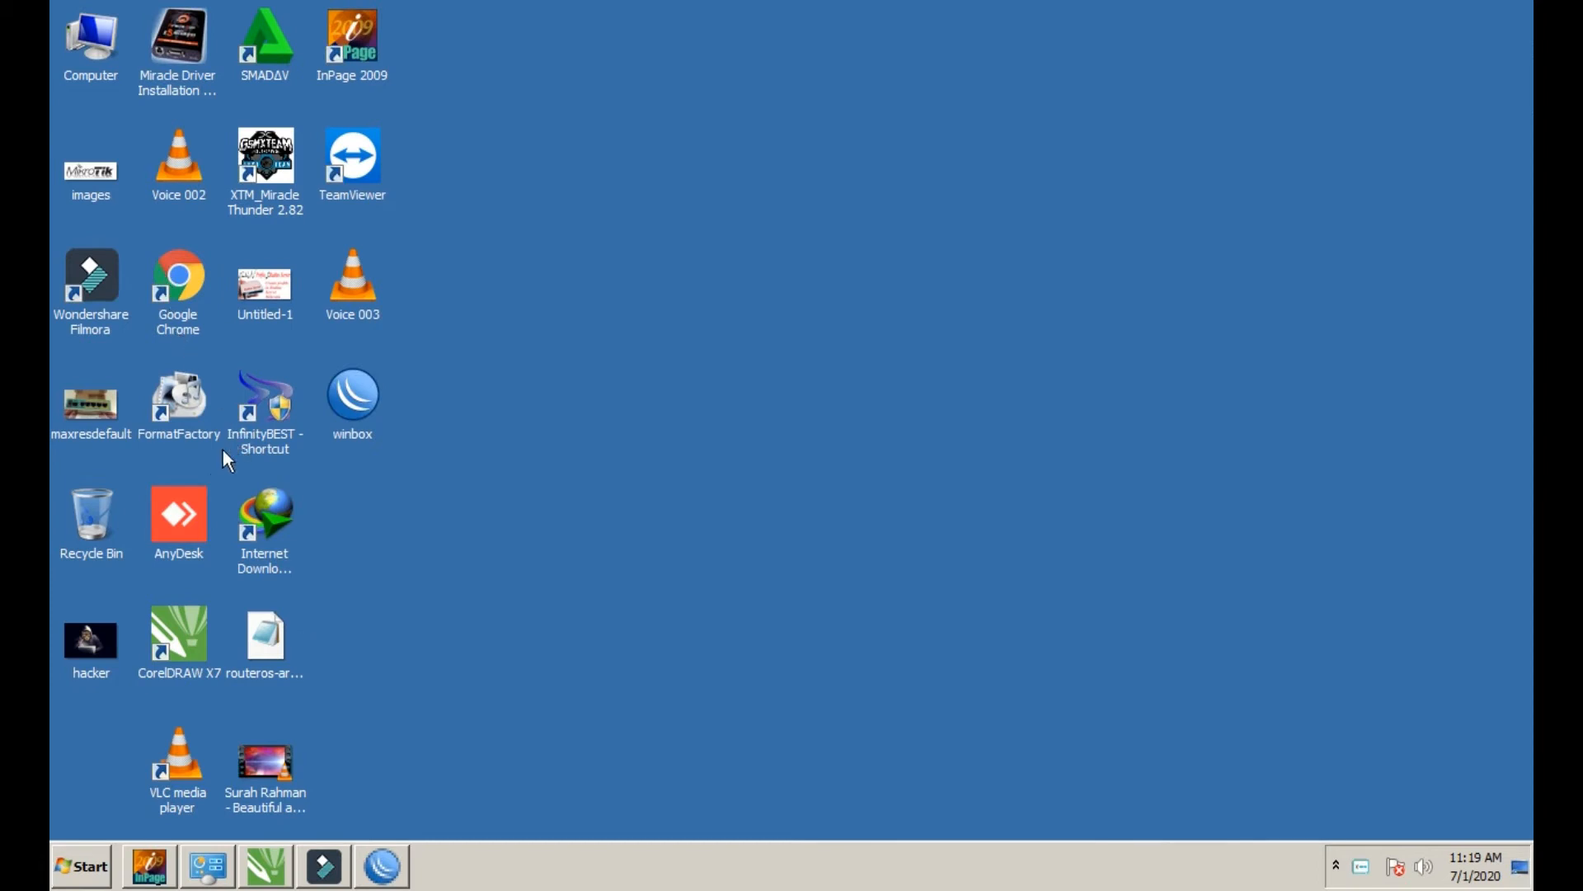
View the Untitled-1 Radius Server title image in Windows Photo Viewer, then close it
{"action": "double_click", "coordinate": [252, 279]}
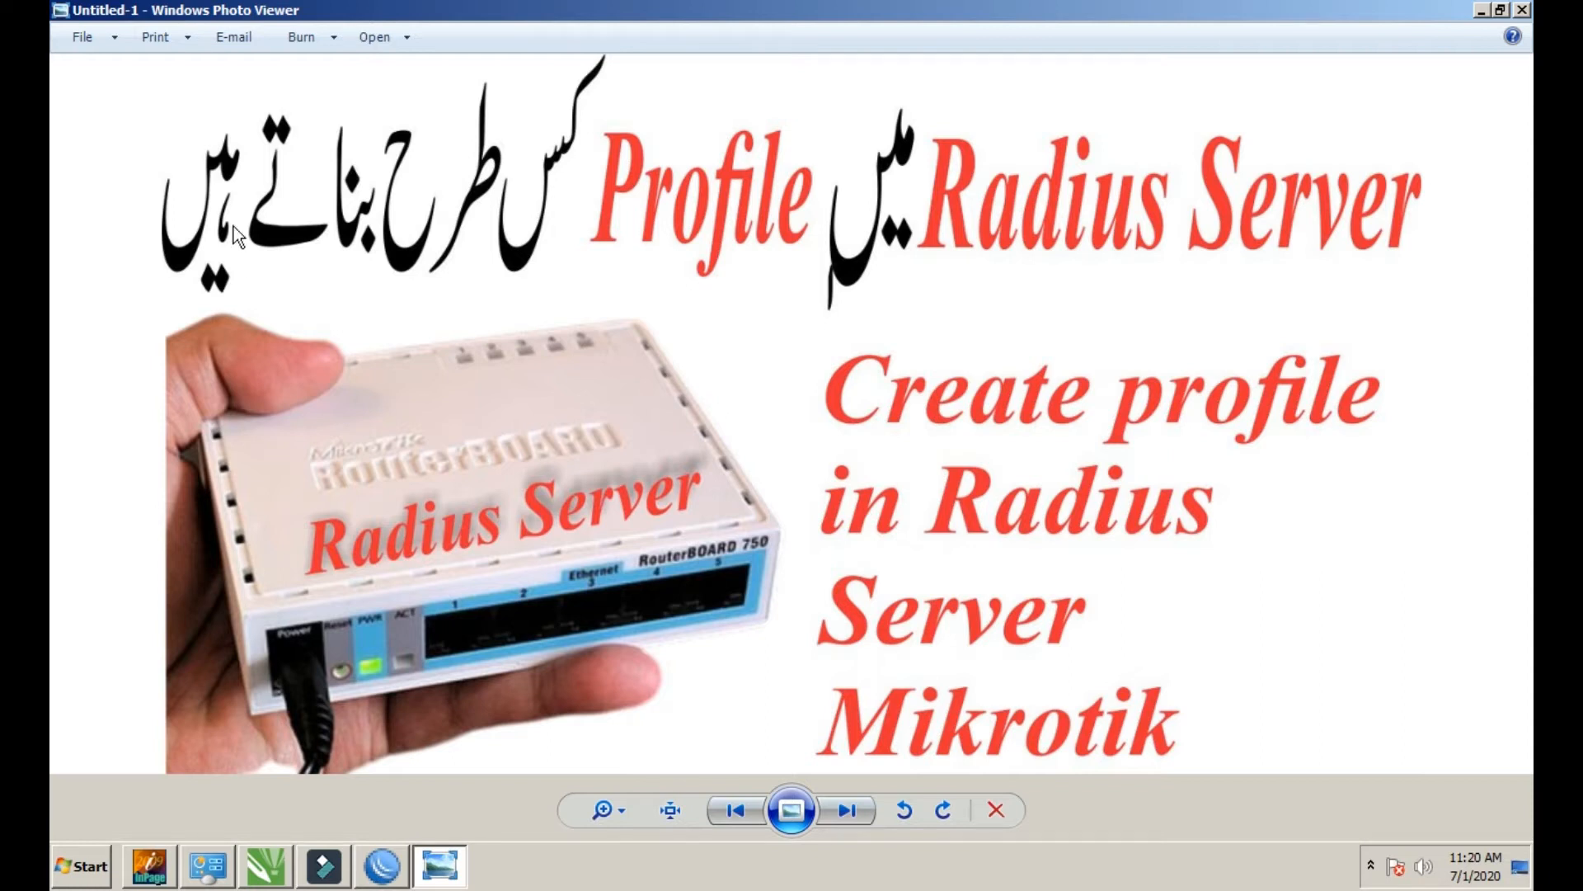
{"action": "left_click", "coordinate": [1521, 10]}
Refresh the Windows desktop several times
{"action": "right_click", "coordinate": [1135, 180]}
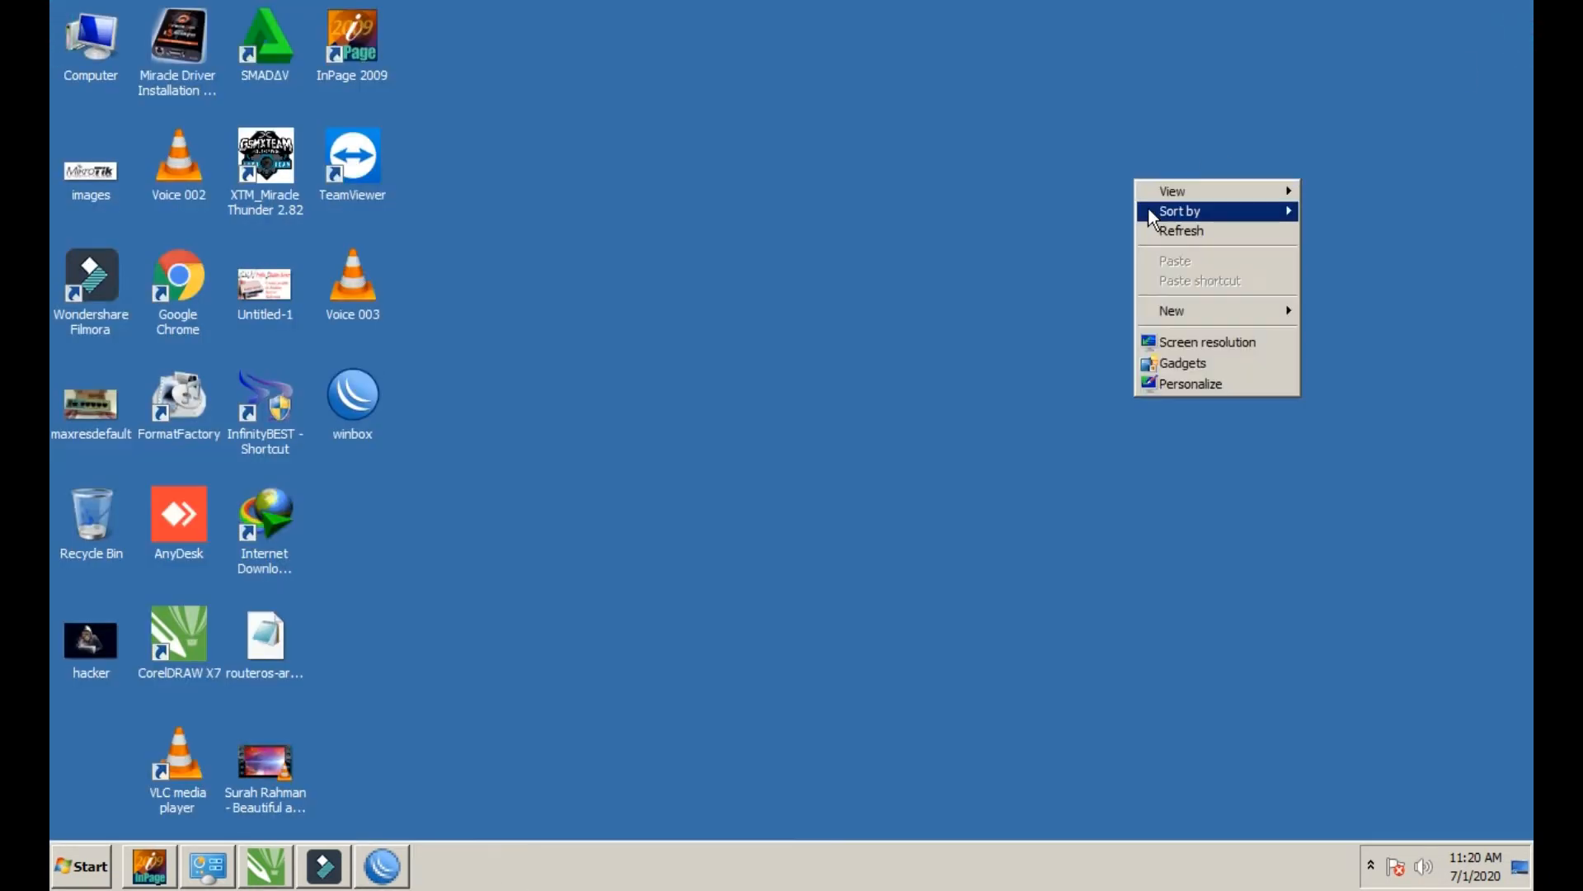
{"action": "left_click", "coordinate": [1150, 223]}
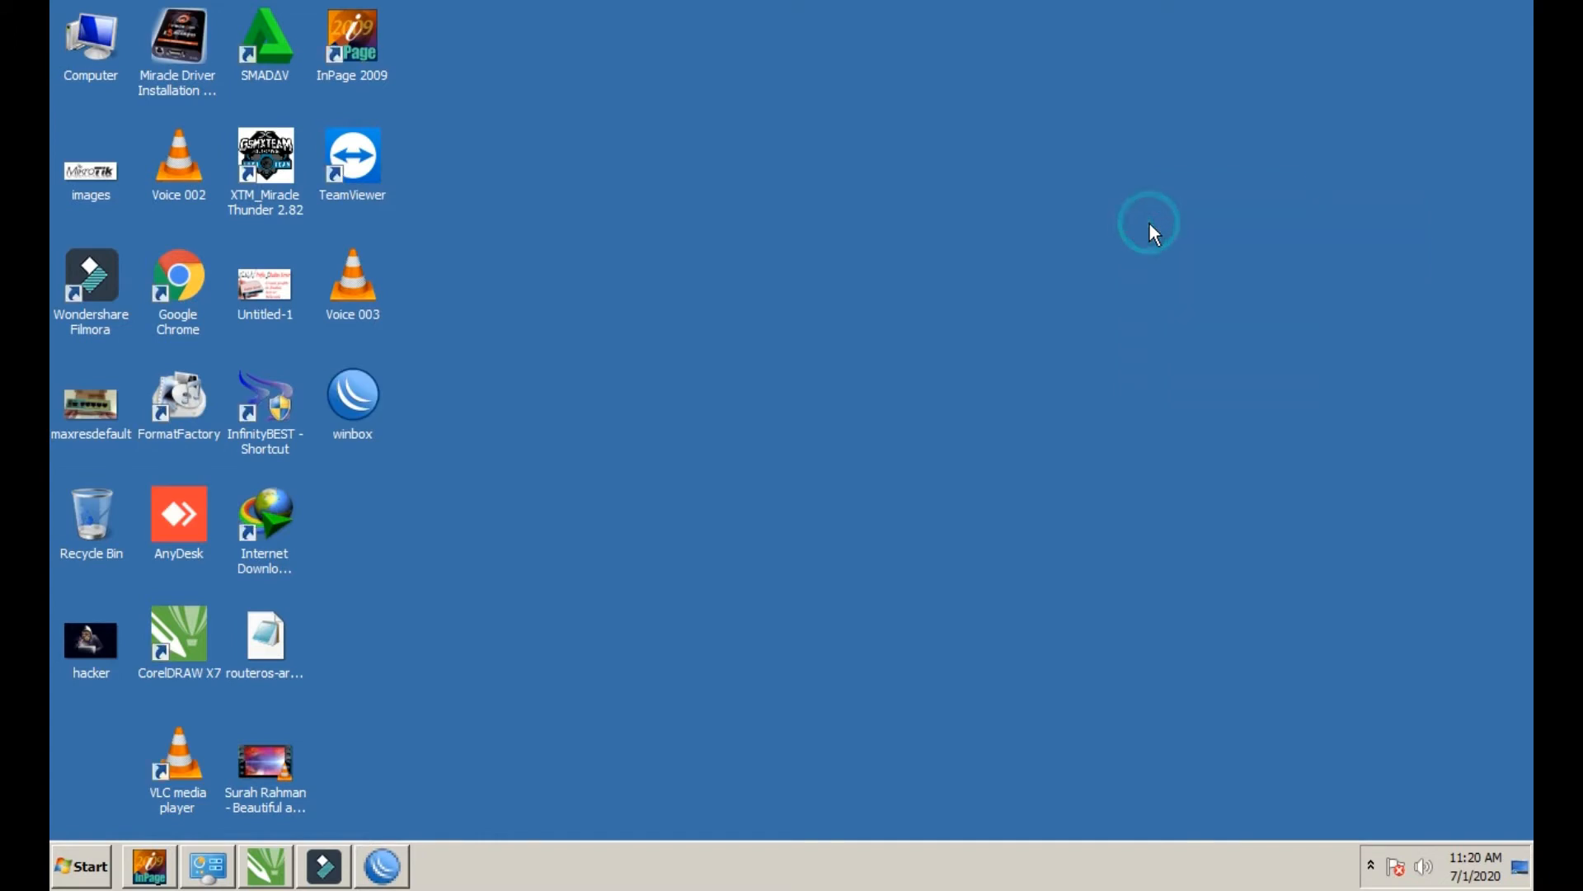
{"action": "right_click", "coordinate": [919, 373]}
{"action": "left_click", "coordinate": [957, 417]}
{"action": "right_click", "coordinate": [895, 351]}
{"action": "left_click", "coordinate": [936, 399]}
{"action": "right_click", "coordinate": [844, 358]}
{"action": "left_click", "coordinate": [868, 404]}
Restore WinBox, connect to the RB750 router, and close the Hotspot window
{"action": "left_click", "coordinate": [382, 866]}
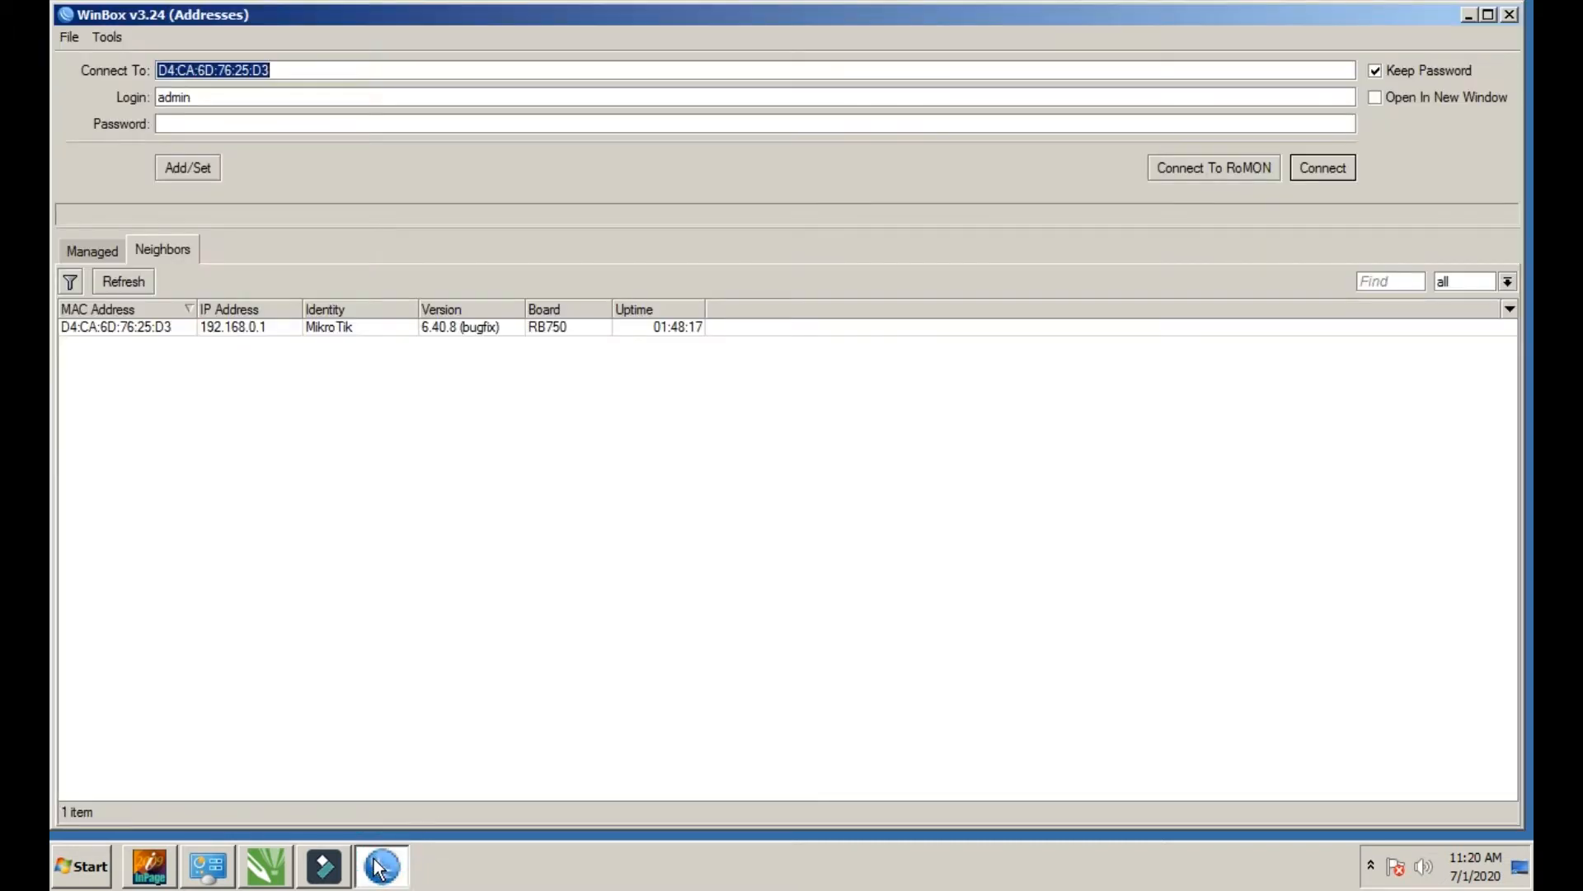
{"action": "left_click", "coordinate": [1313, 161]}
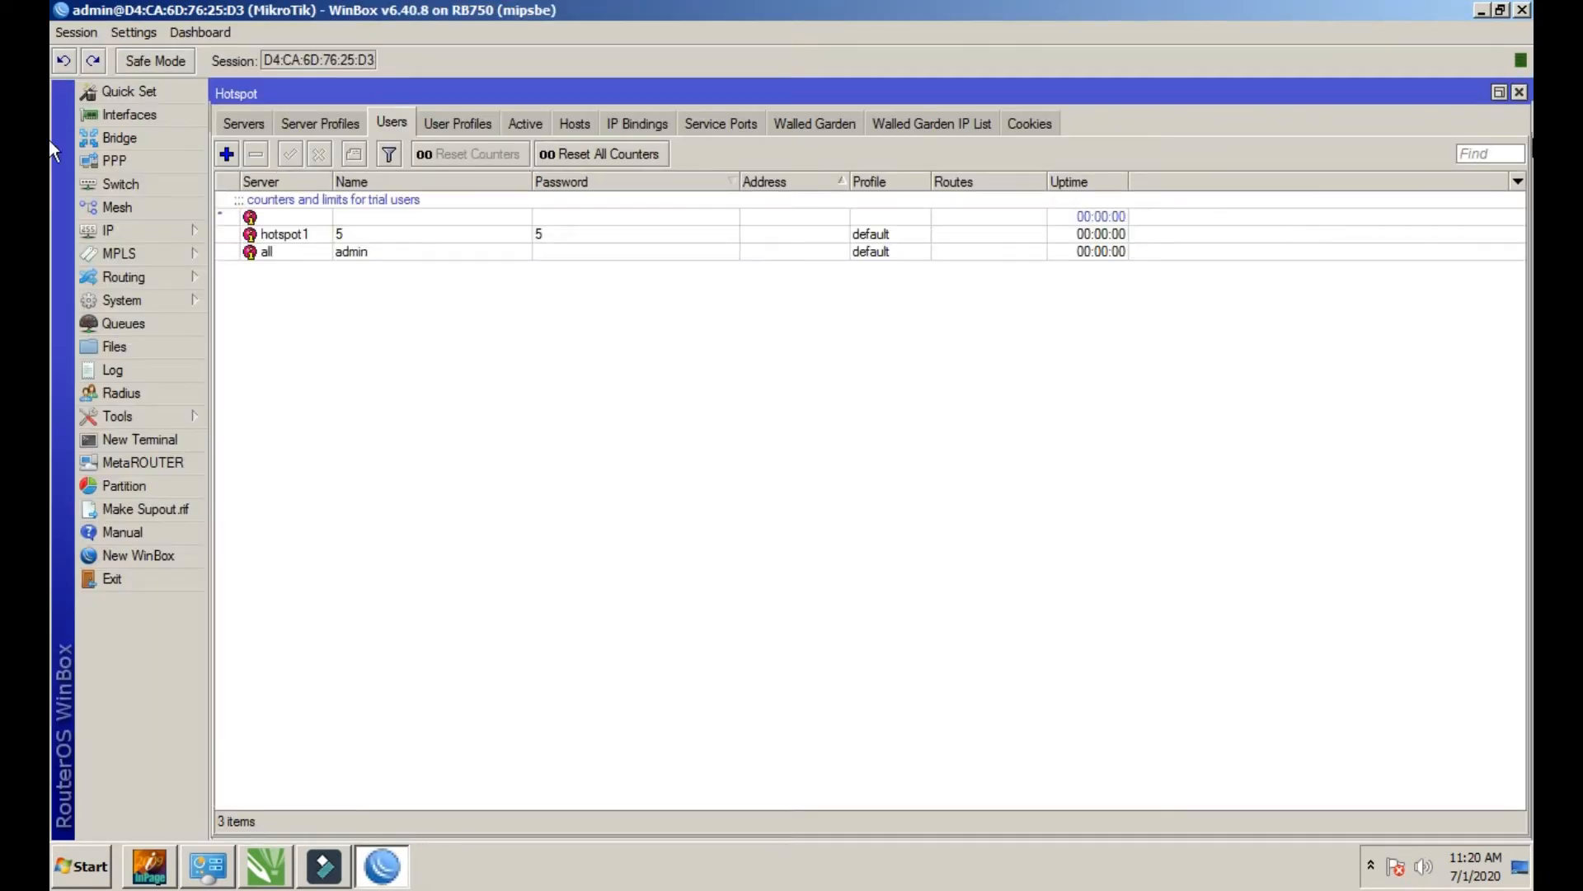
{"action": "left_click", "coordinate": [1518, 94]}
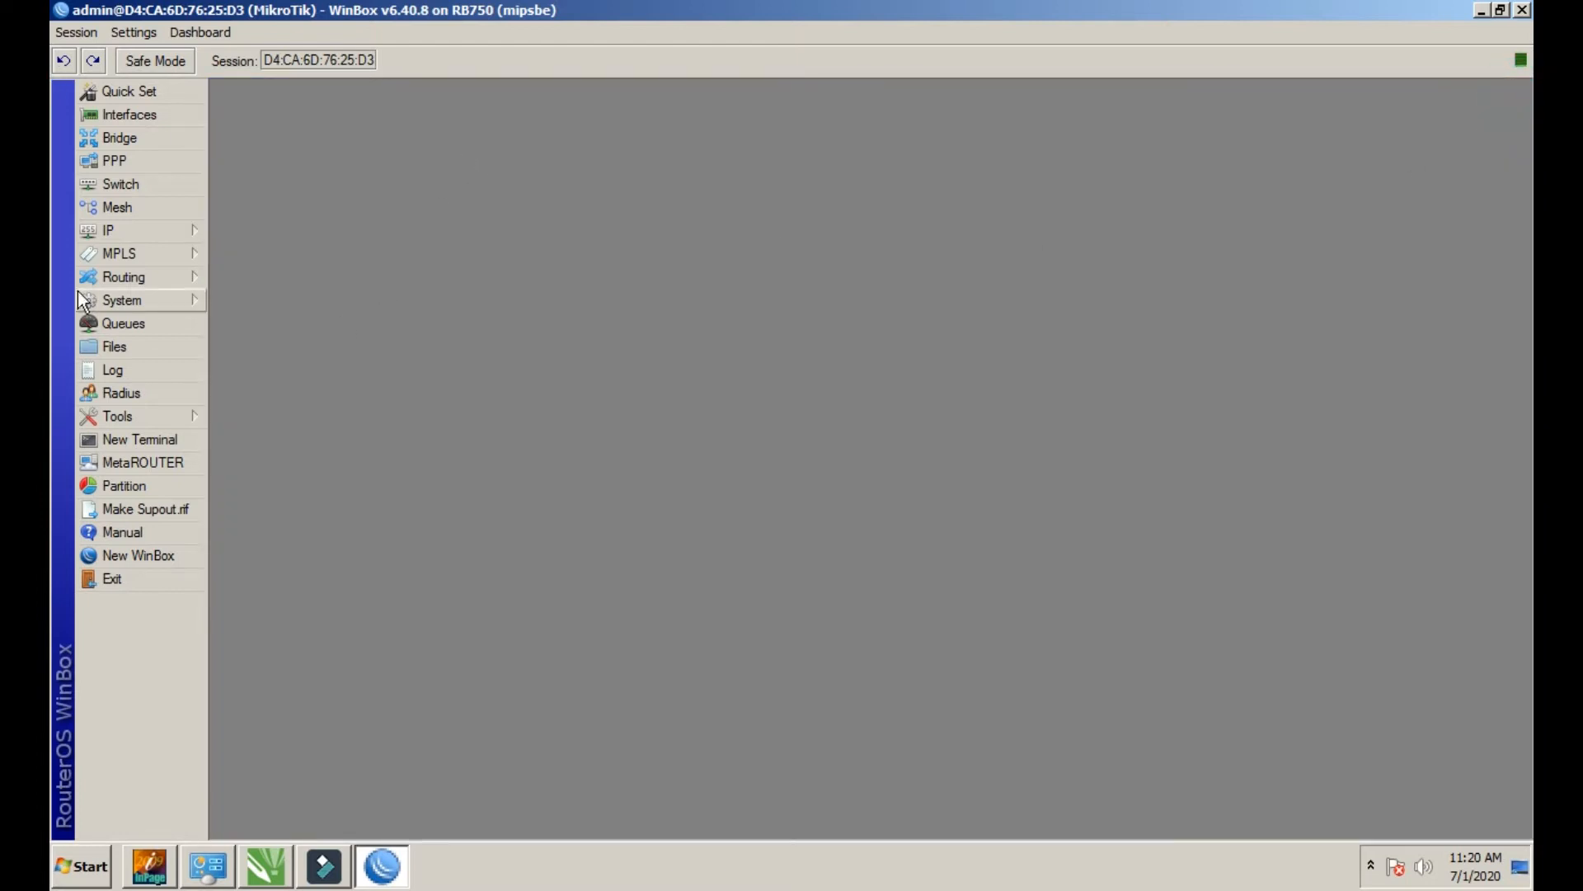
Inspect the WAN1 address 192.168.1.2/24 in the IP Addresses list
{"action": "left_click", "coordinate": [111, 230]}
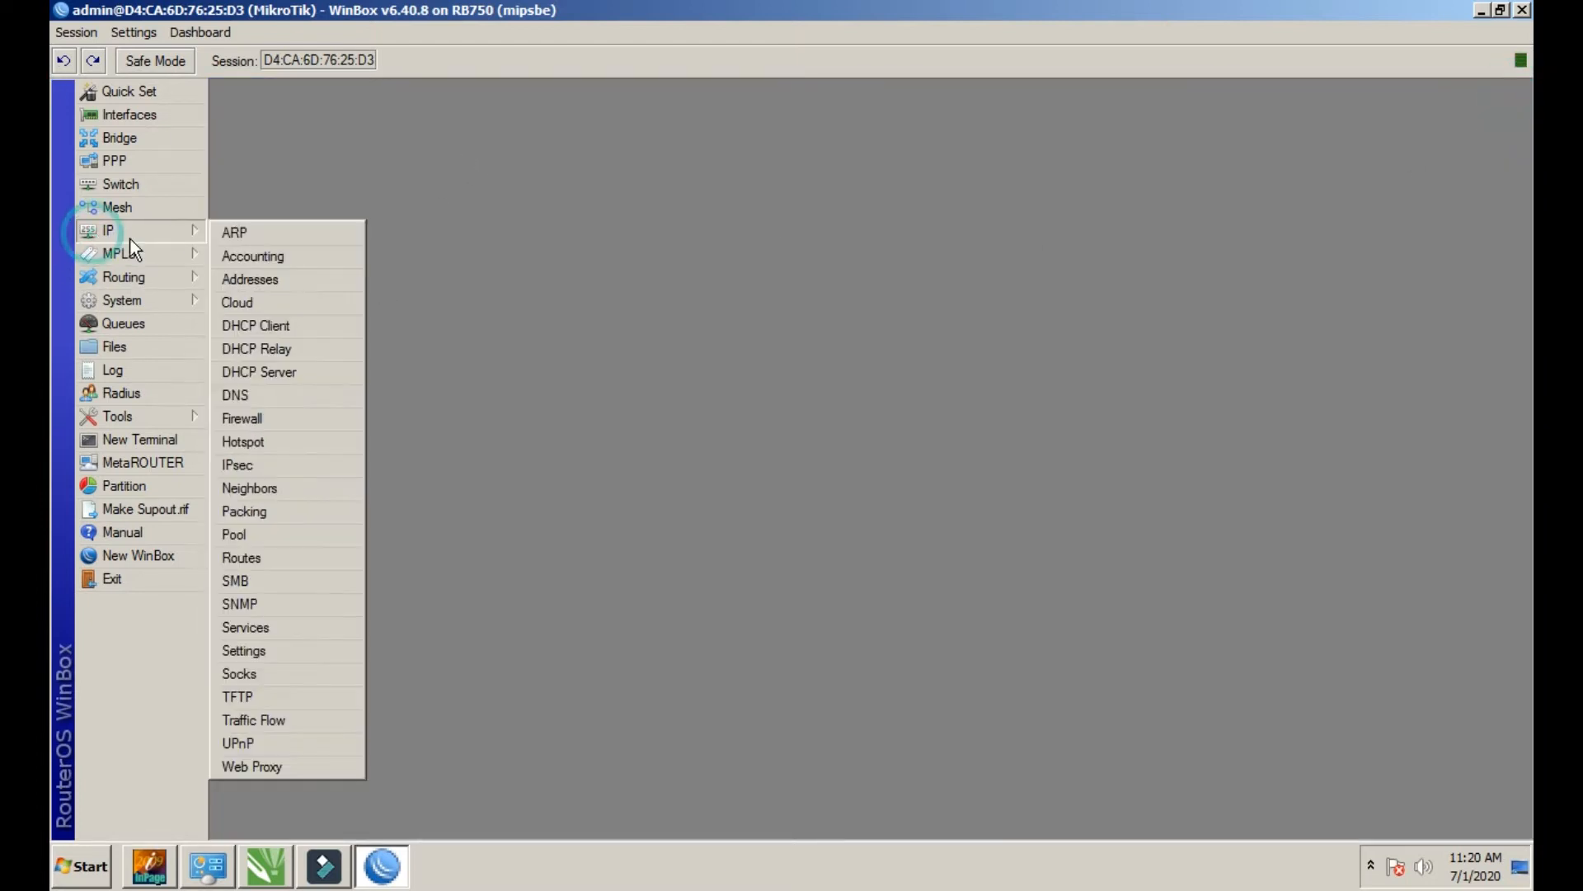
{"action": "left_click", "coordinate": [249, 281]}
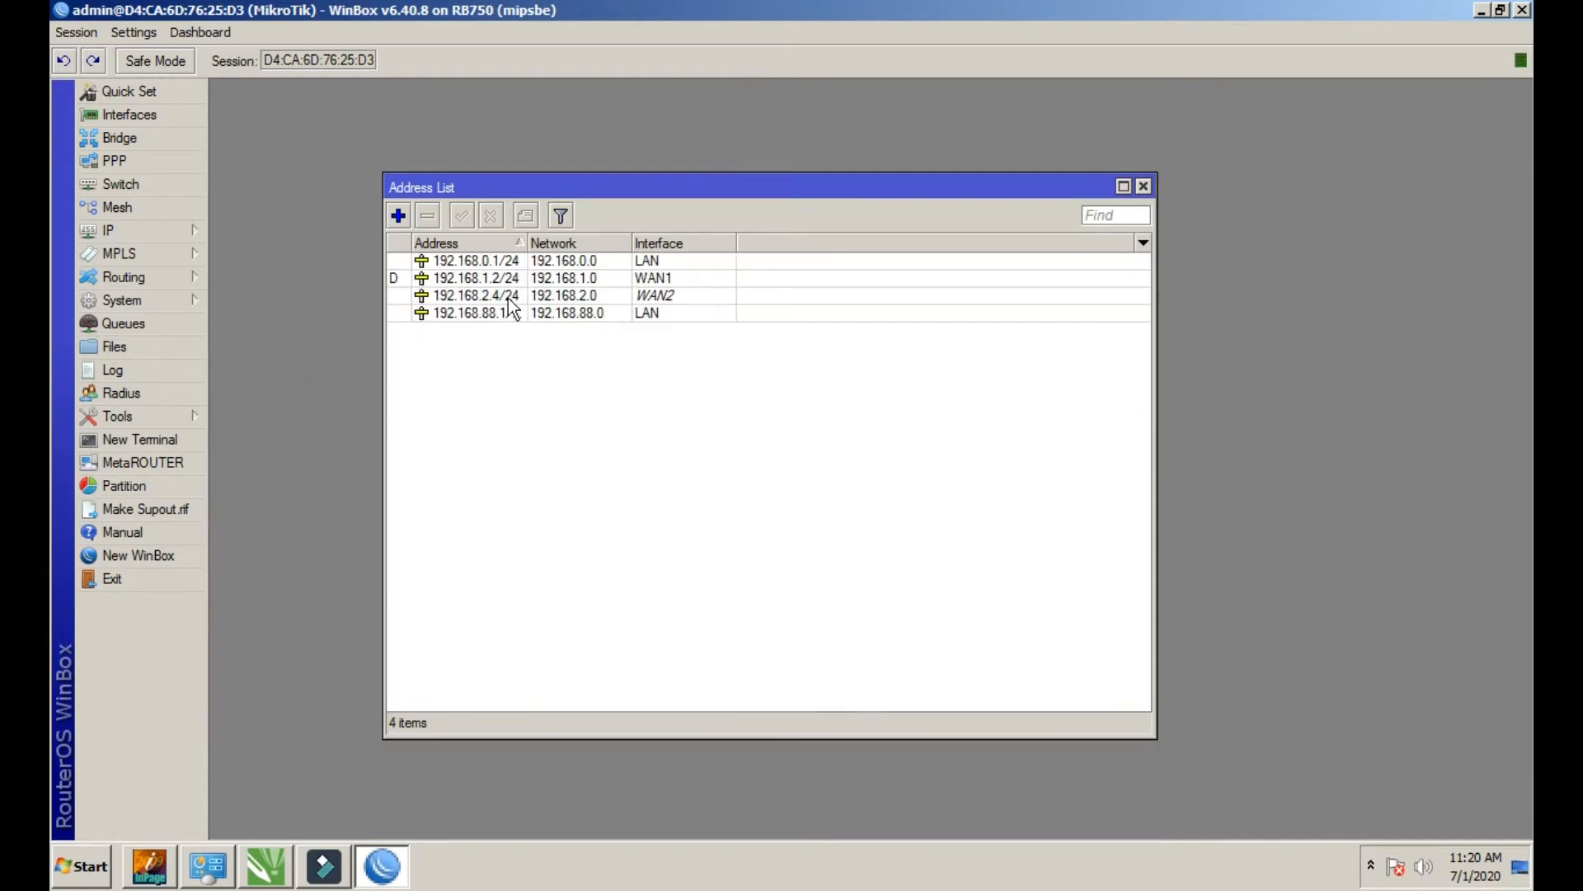
{"action": "left_click", "coordinate": [611, 283]}
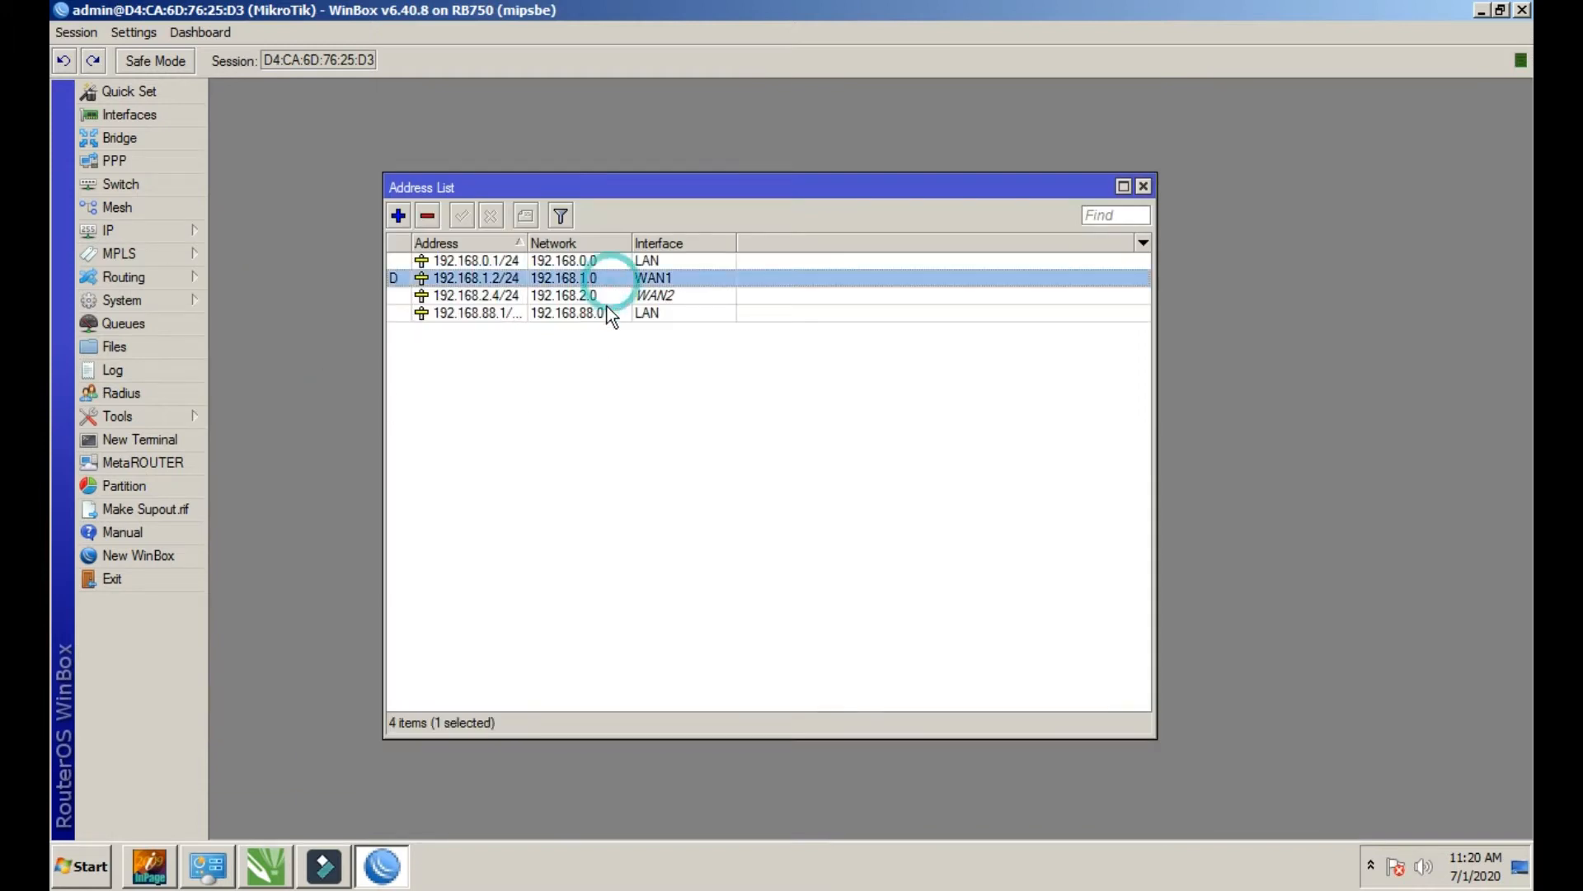
{"action": "double_click", "coordinate": [467, 285]}
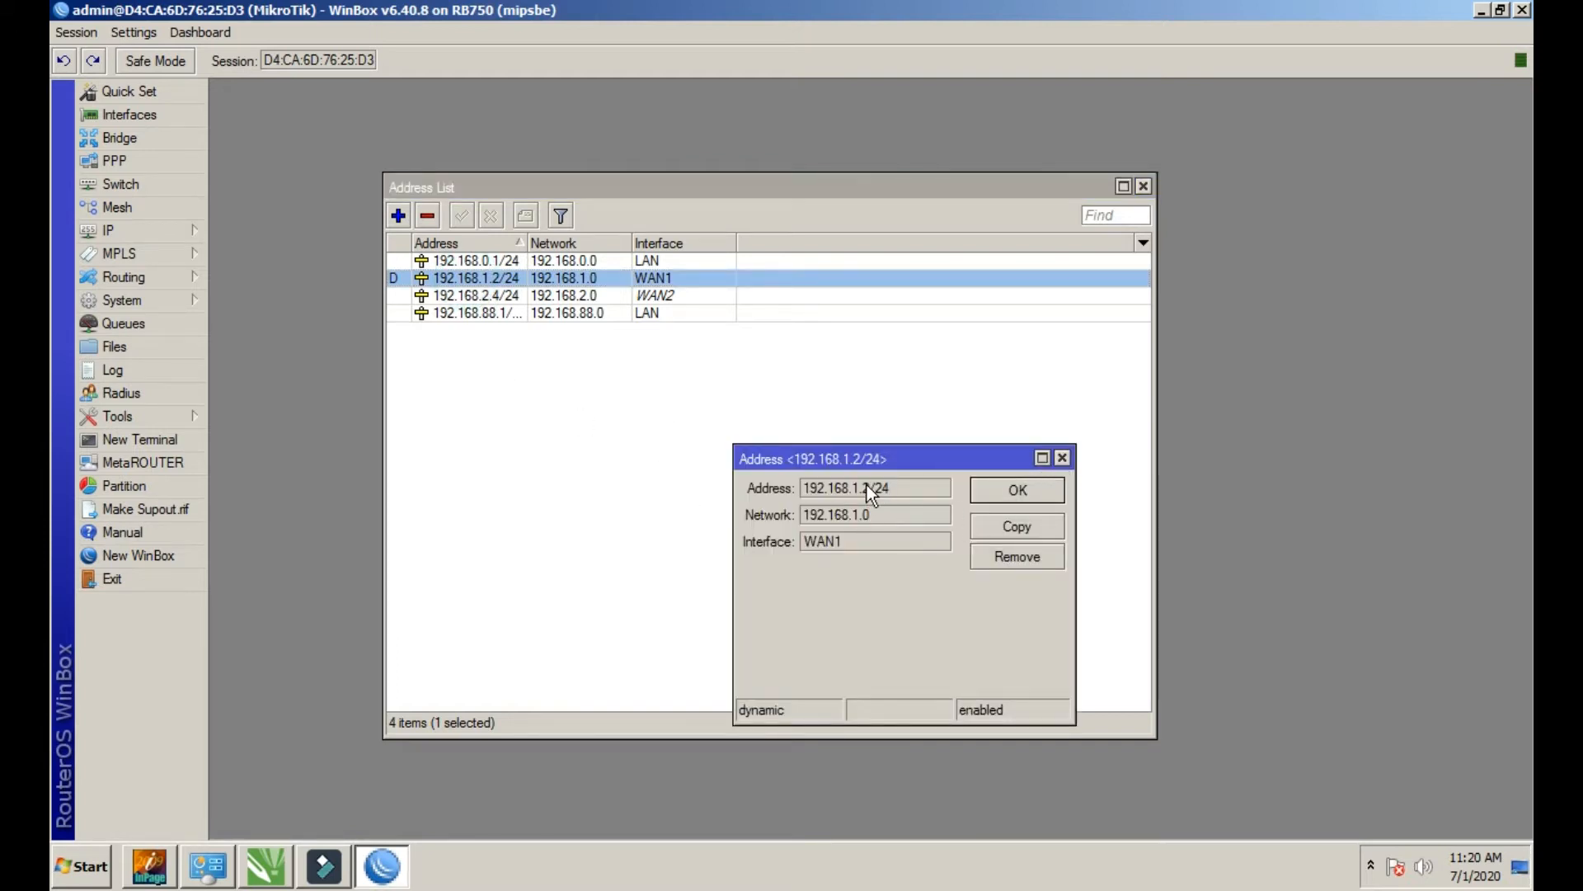
{"action": "left_click", "coordinate": [1063, 458]}
{"action": "left_click", "coordinate": [1143, 187]}
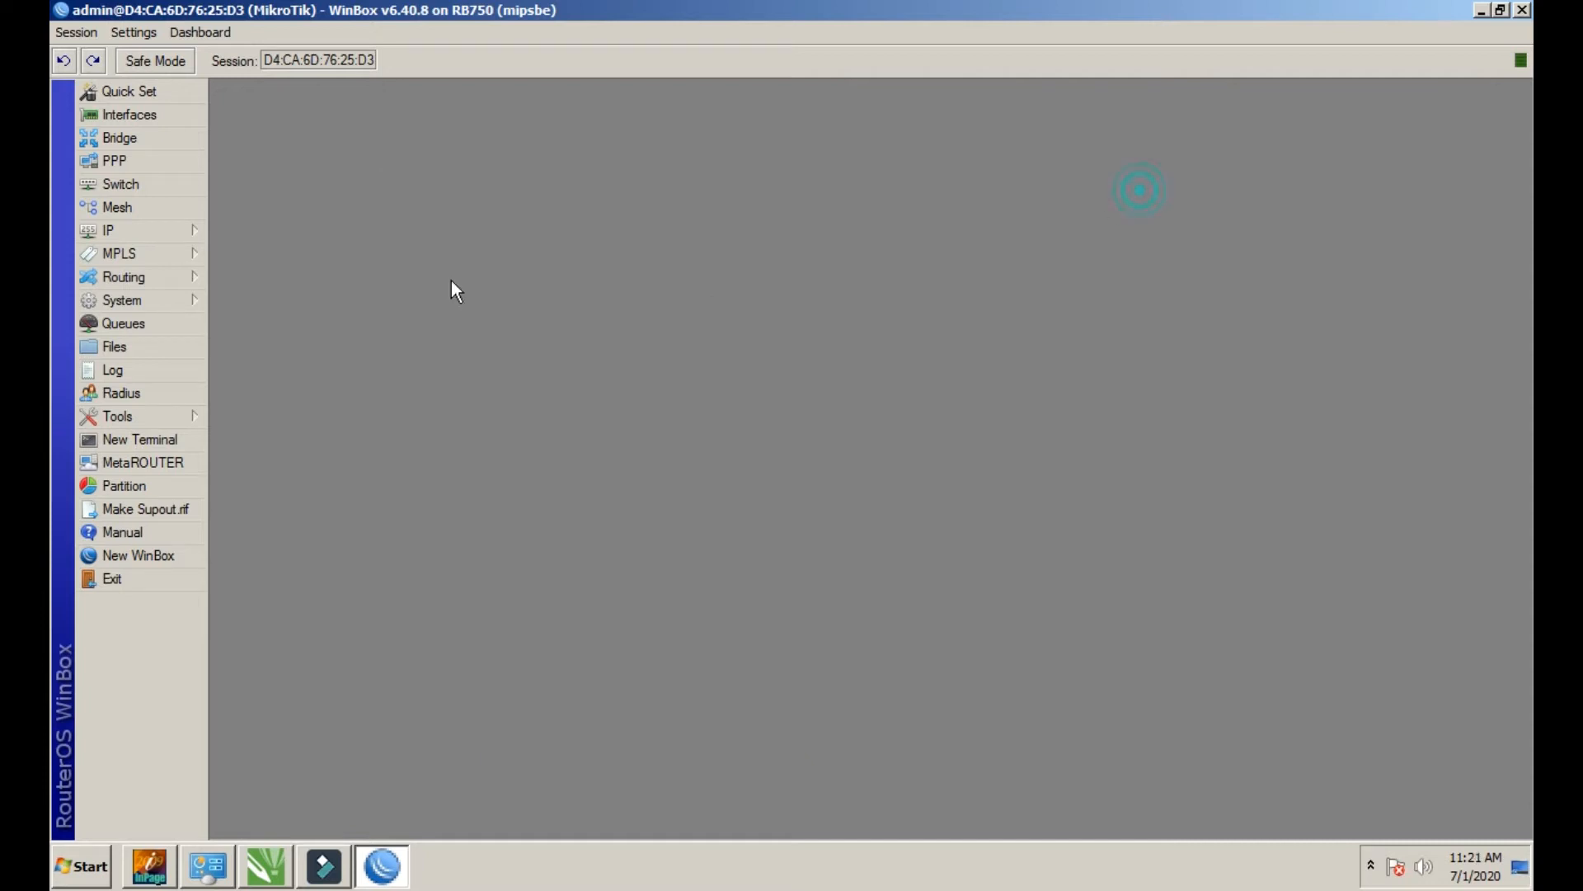
Check the WAN1 entry's settings in the IP DHCP Client list
{"action": "left_click", "coordinate": [161, 231]}
{"action": "left_click", "coordinate": [264, 326]}
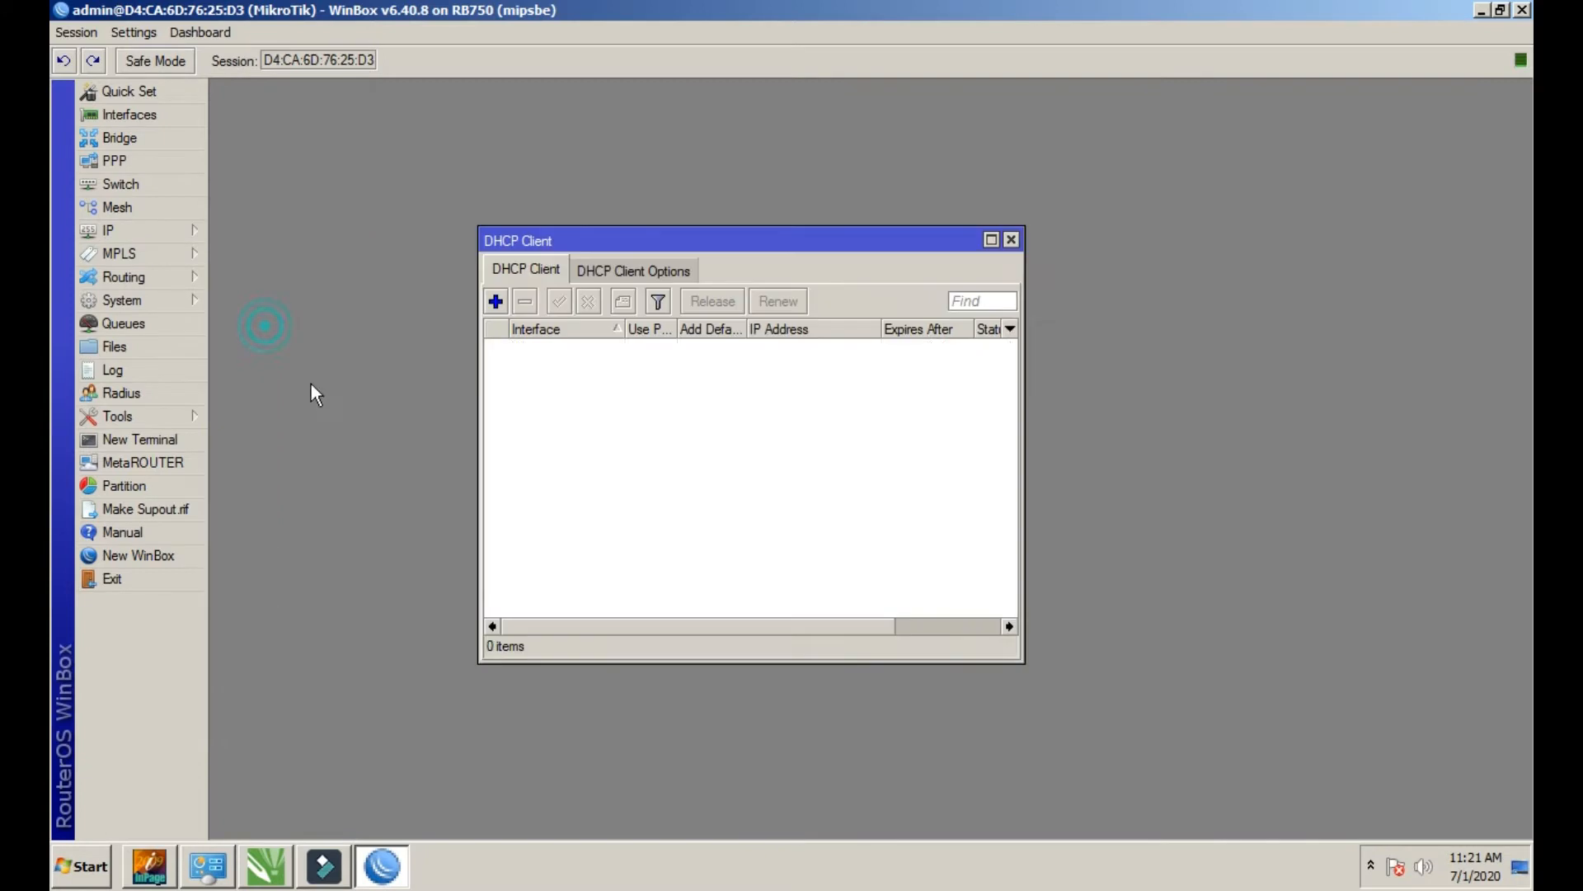
{"action": "double_click", "coordinate": [552, 348]}
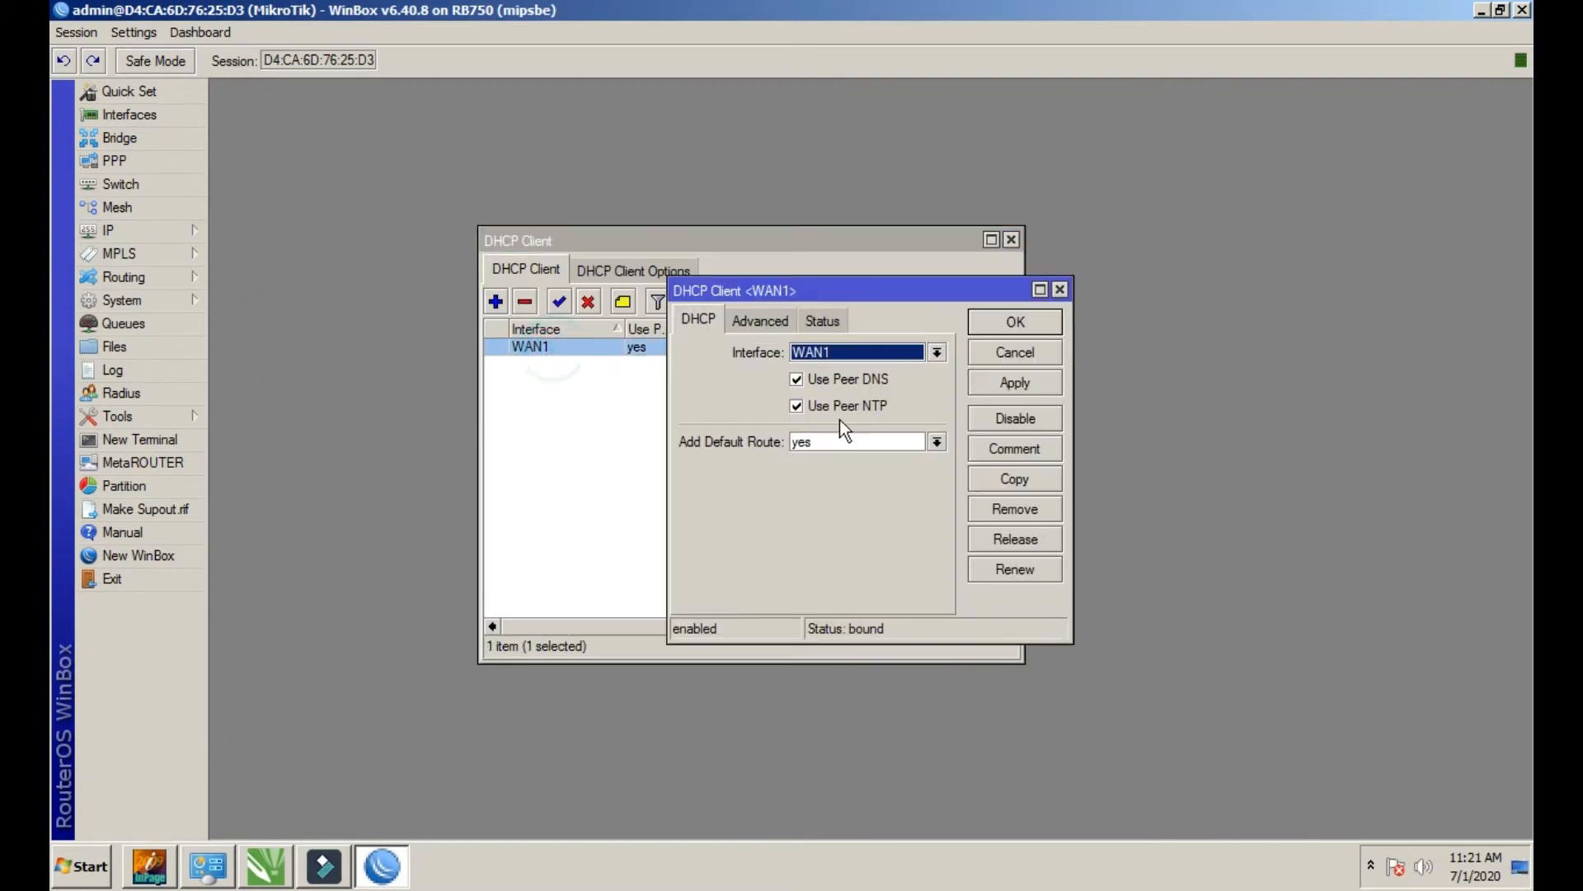
{"action": "left_click", "coordinate": [1059, 290]}
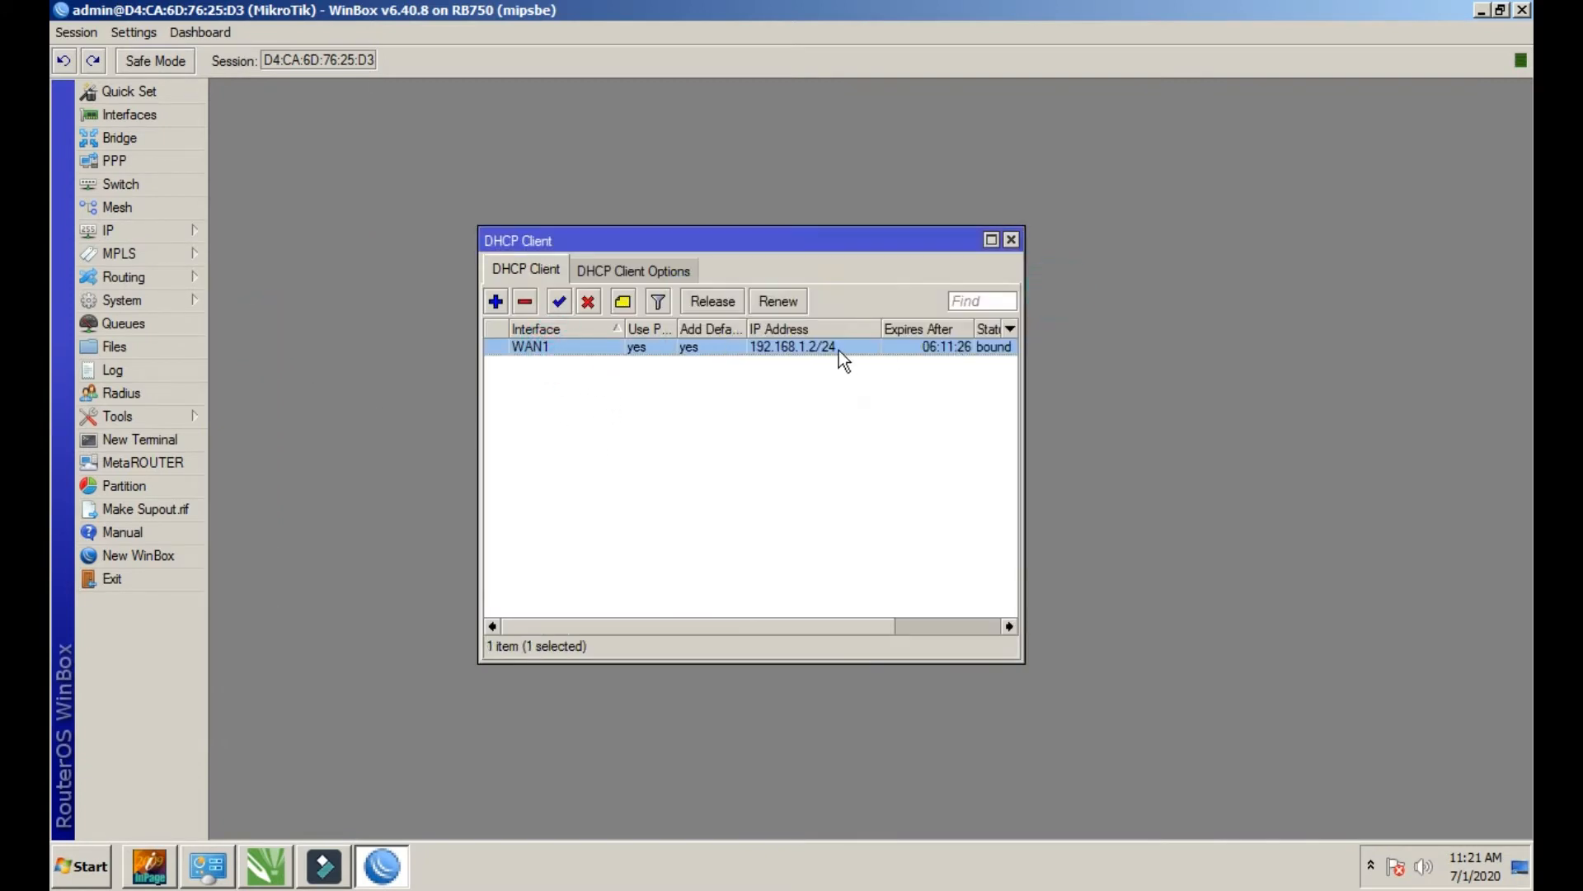
{"action": "left_click", "coordinate": [1012, 246]}
Copy the WAN1 address 192.168.1.2/24 from its address details
{"action": "left_click", "coordinate": [180, 231]}
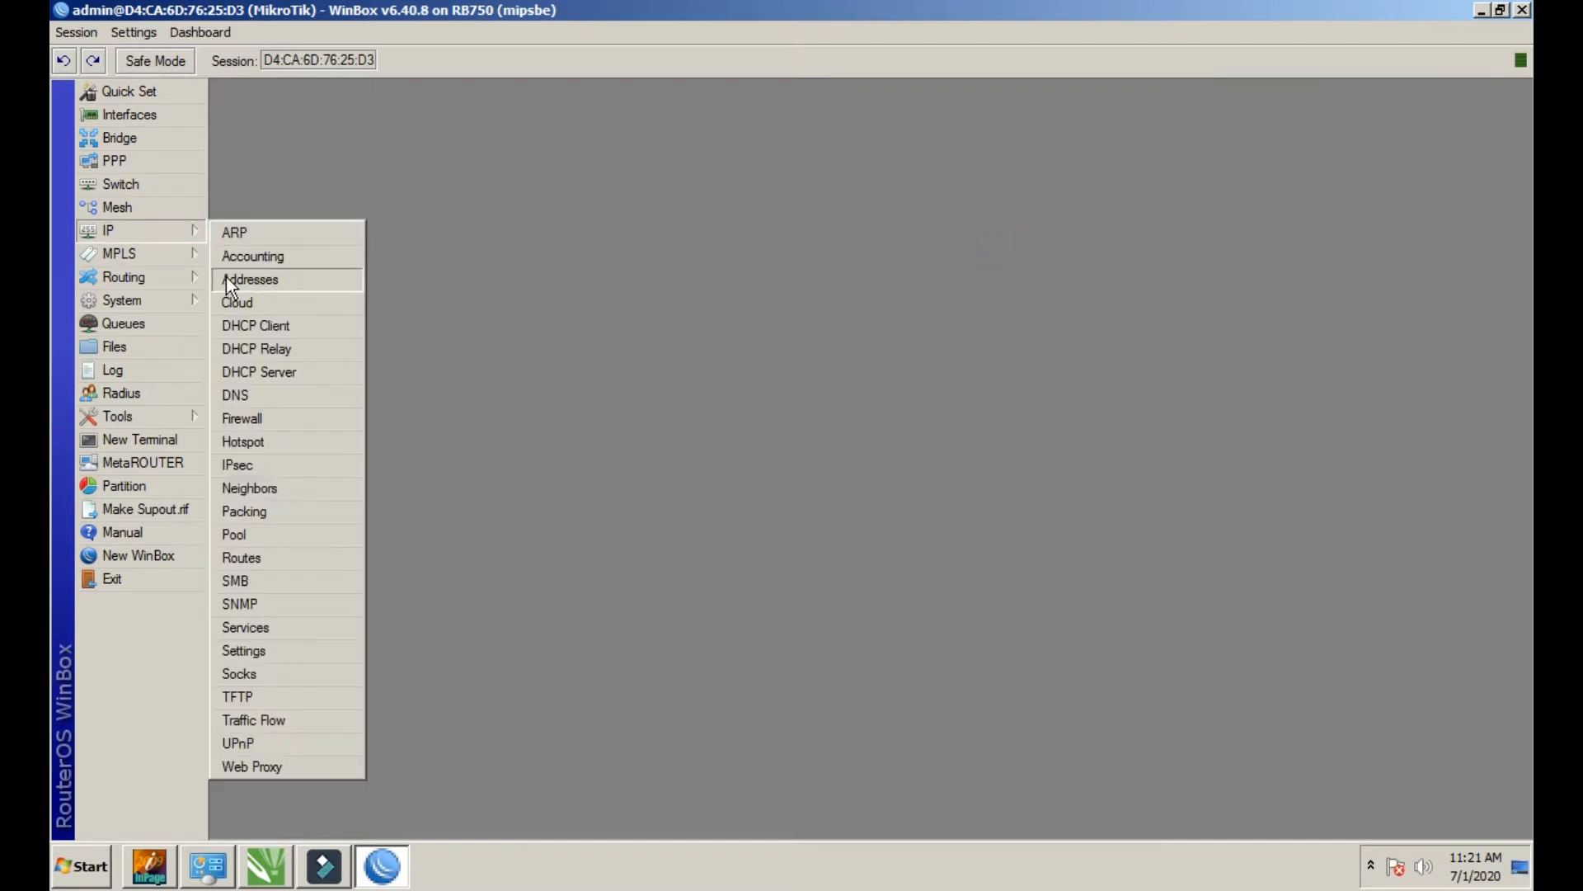
{"action": "left_click", "coordinate": [226, 279]}
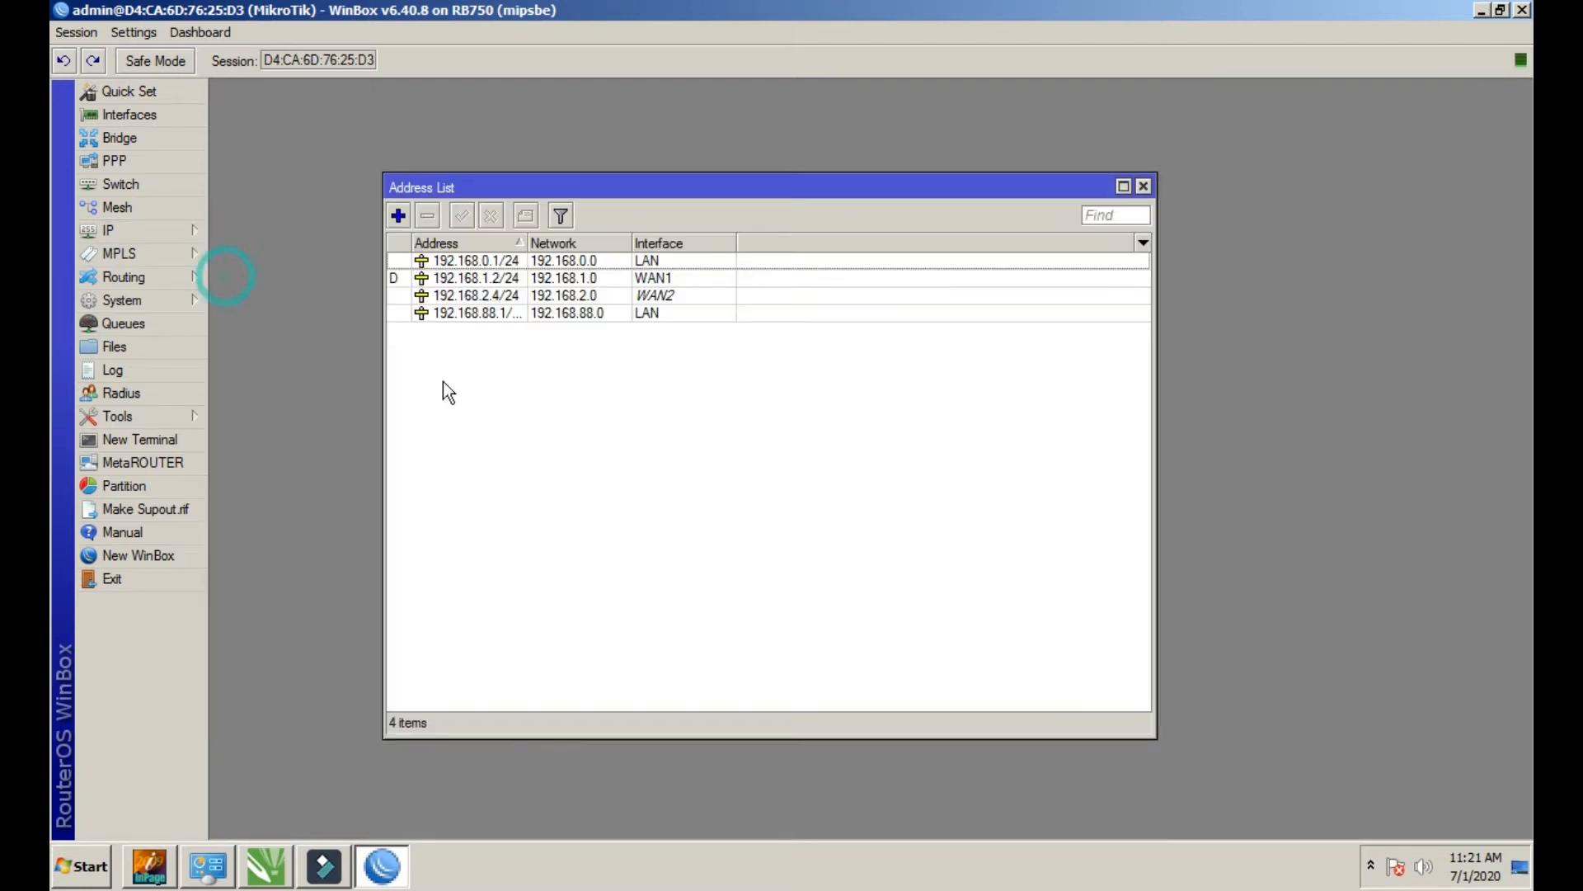
{"action": "left_click", "coordinate": [508, 279]}
{"action": "double_click", "coordinate": [508, 279]}
{"action": "left_click", "coordinate": [873, 492]}
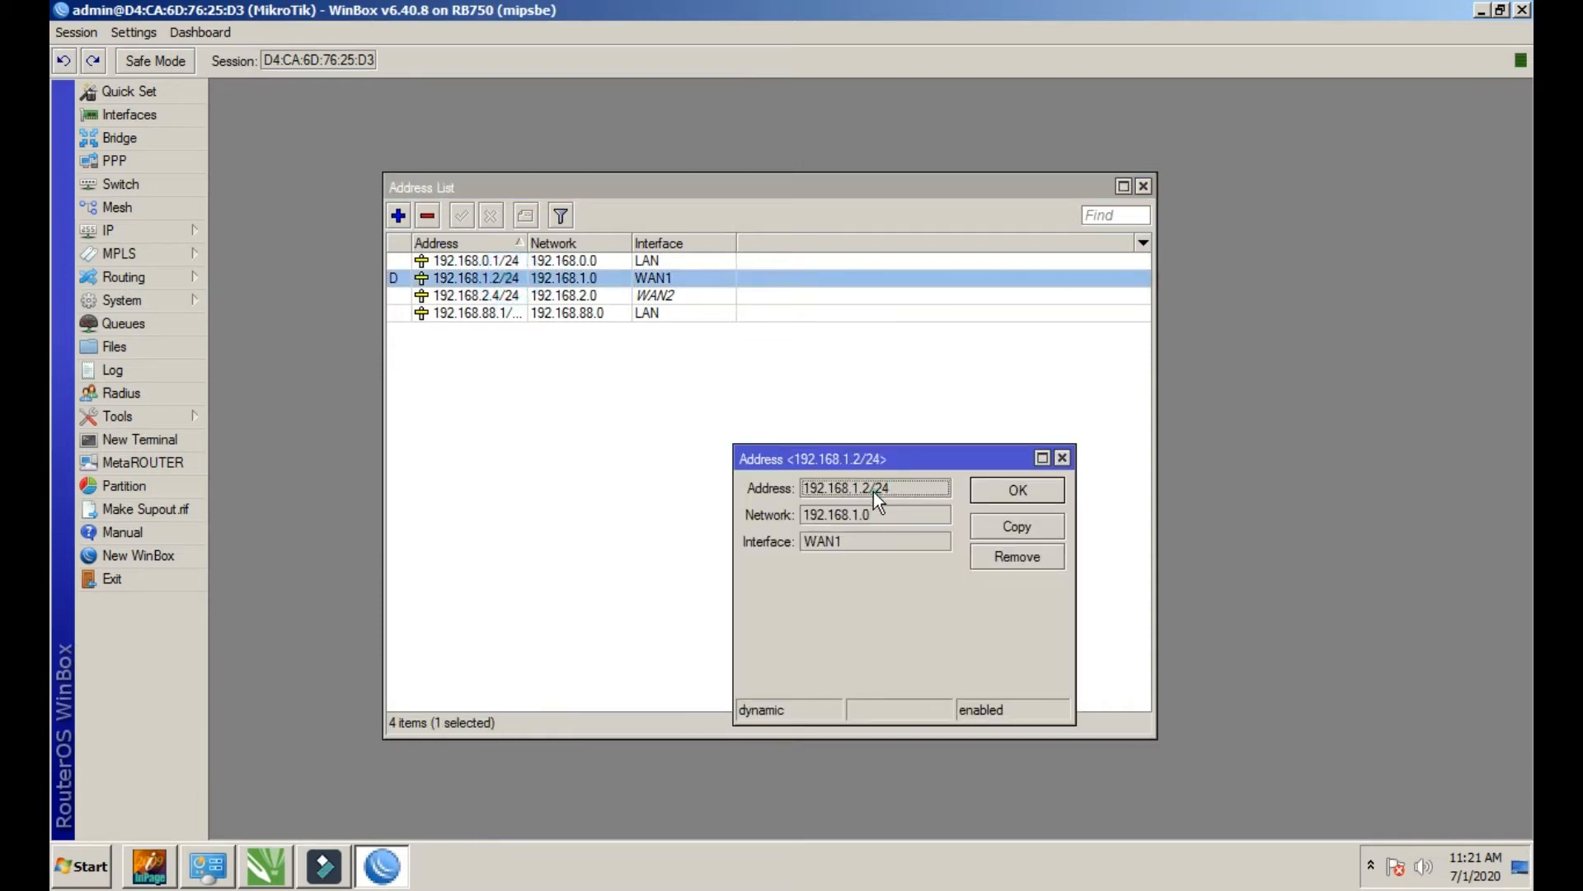
{"action": "triple_click", "coordinate": [874, 487]}
{"action": "right_click", "coordinate": [861, 491]}
{"action": "left_click", "coordinate": [874, 502]}
Close the address windows and exit WinBox
{"action": "left_click", "coordinate": [1062, 457]}
{"action": "left_click", "coordinate": [1143, 186]}
{"action": "left_click", "coordinate": [1522, 11]}
{"action": "right_click", "coordinate": [912, 327]}
Refresh the desktop, launch Chrome, and paste-and-go the copied 192.168.1.2/24 address
{"action": "left_click", "coordinate": [937, 370]}
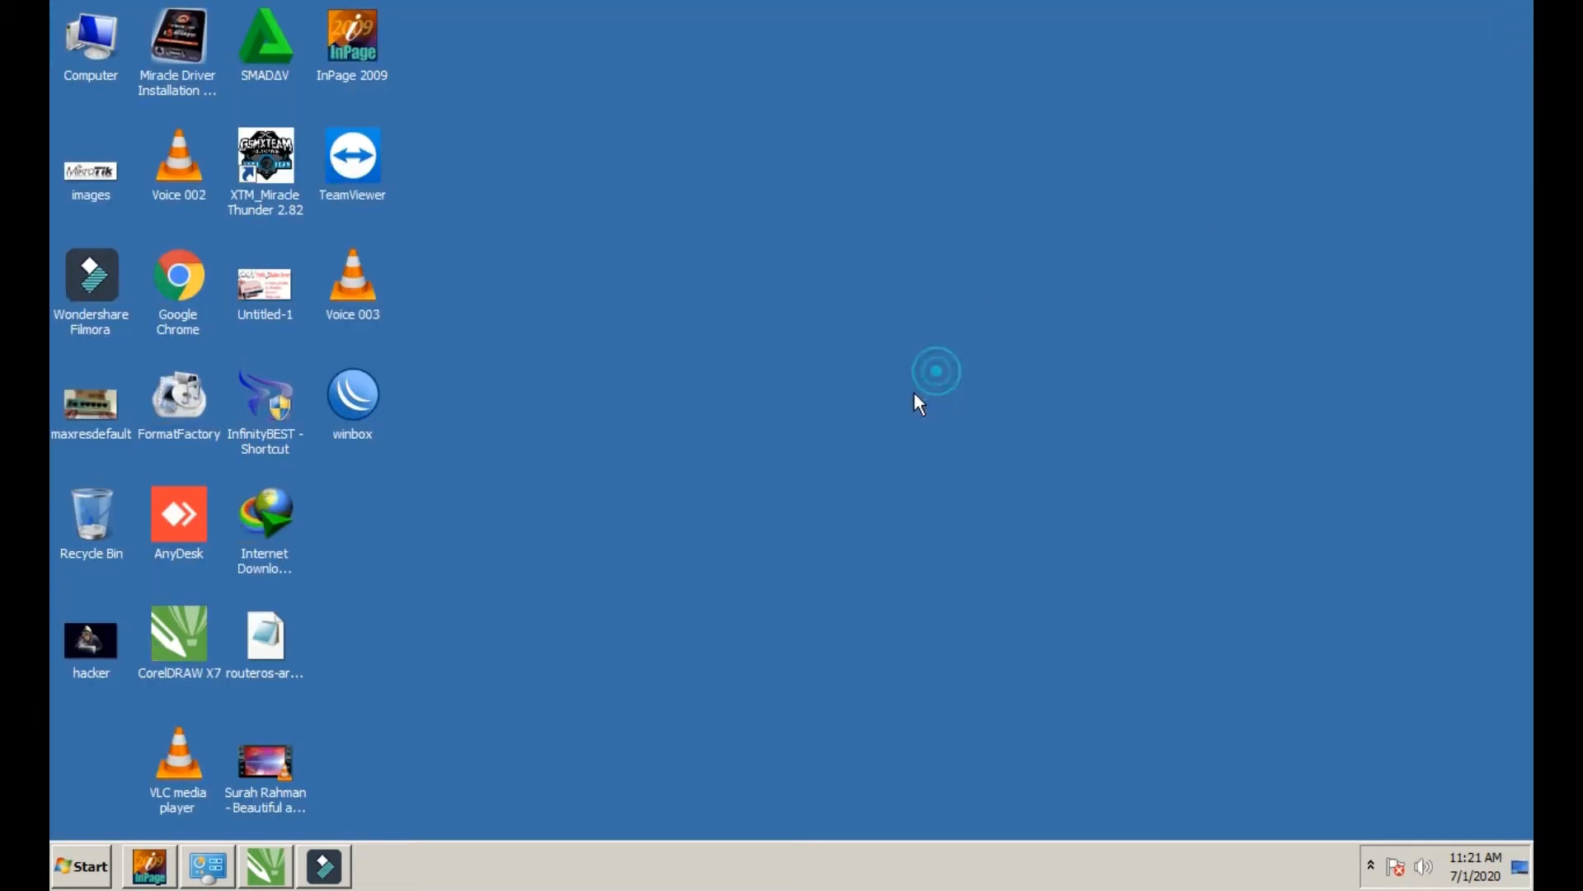
{"action": "left_click", "coordinate": [205, 264]}
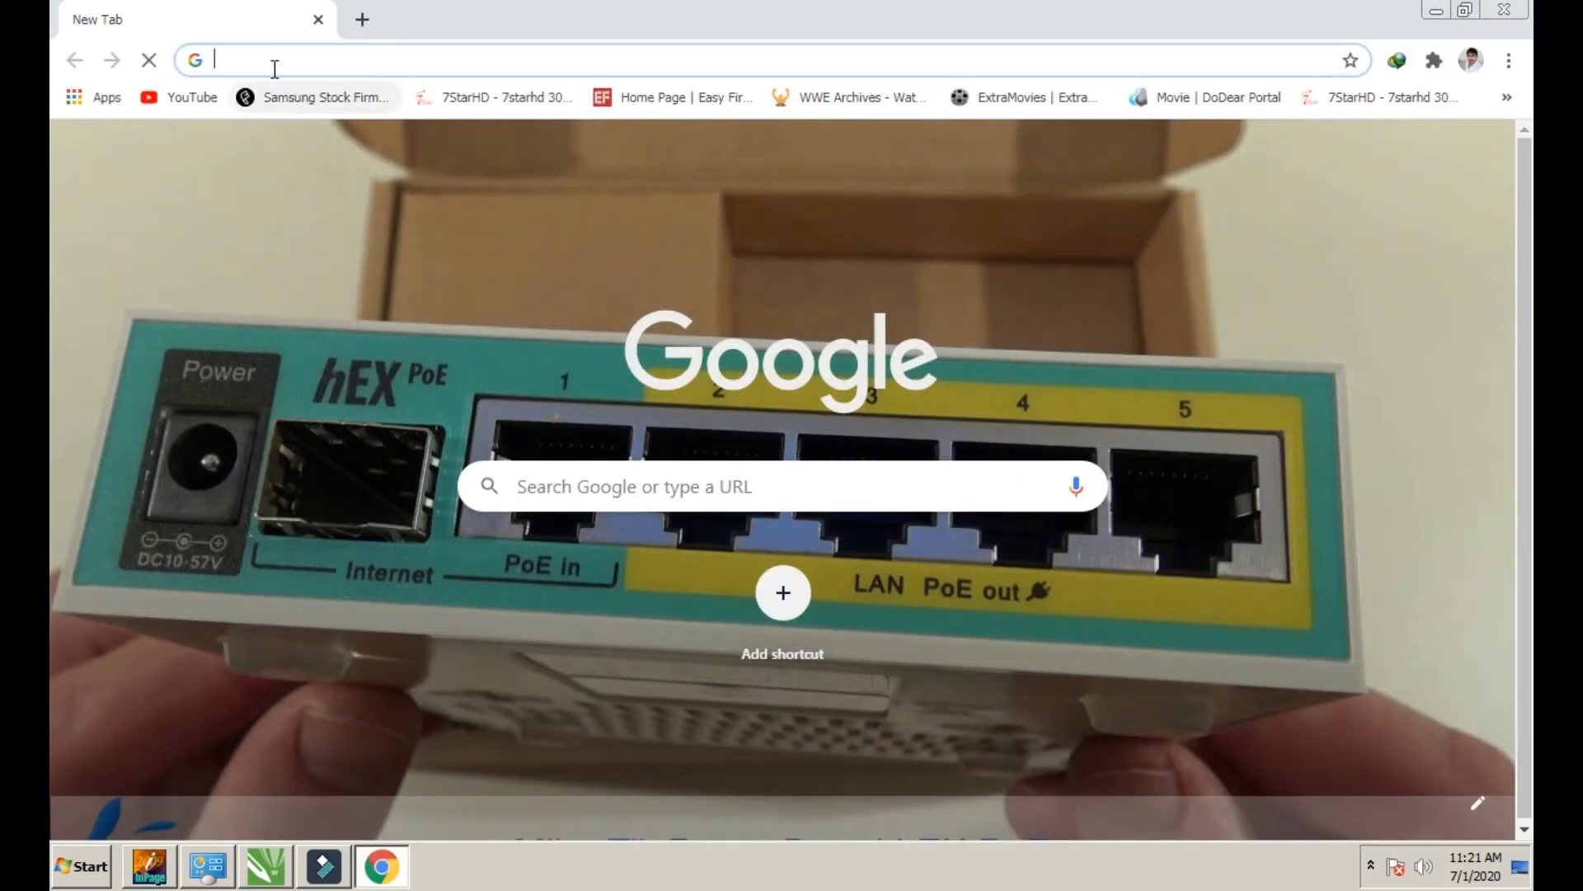
{"action": "right_click", "coordinate": [274, 69]}
{"action": "left_click", "coordinate": [285, 188]}
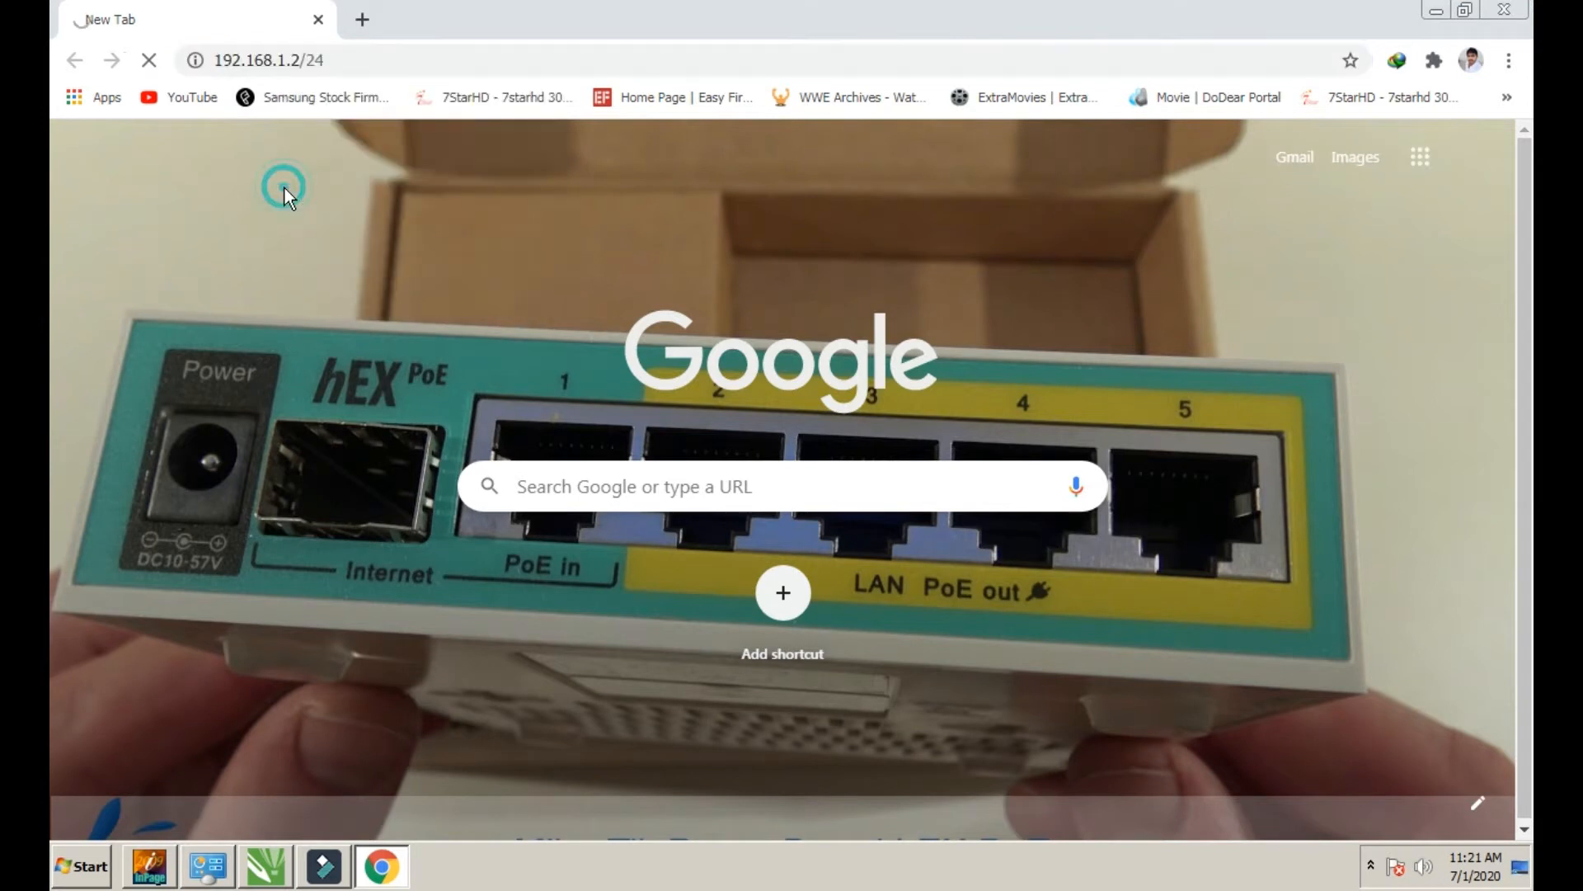
Change the URL ending from /24 to /userman and load 192.168.1.2/userman
{"action": "left_click", "coordinate": [462, 58]}
{"action": "left_click", "coordinate": [461, 58]}
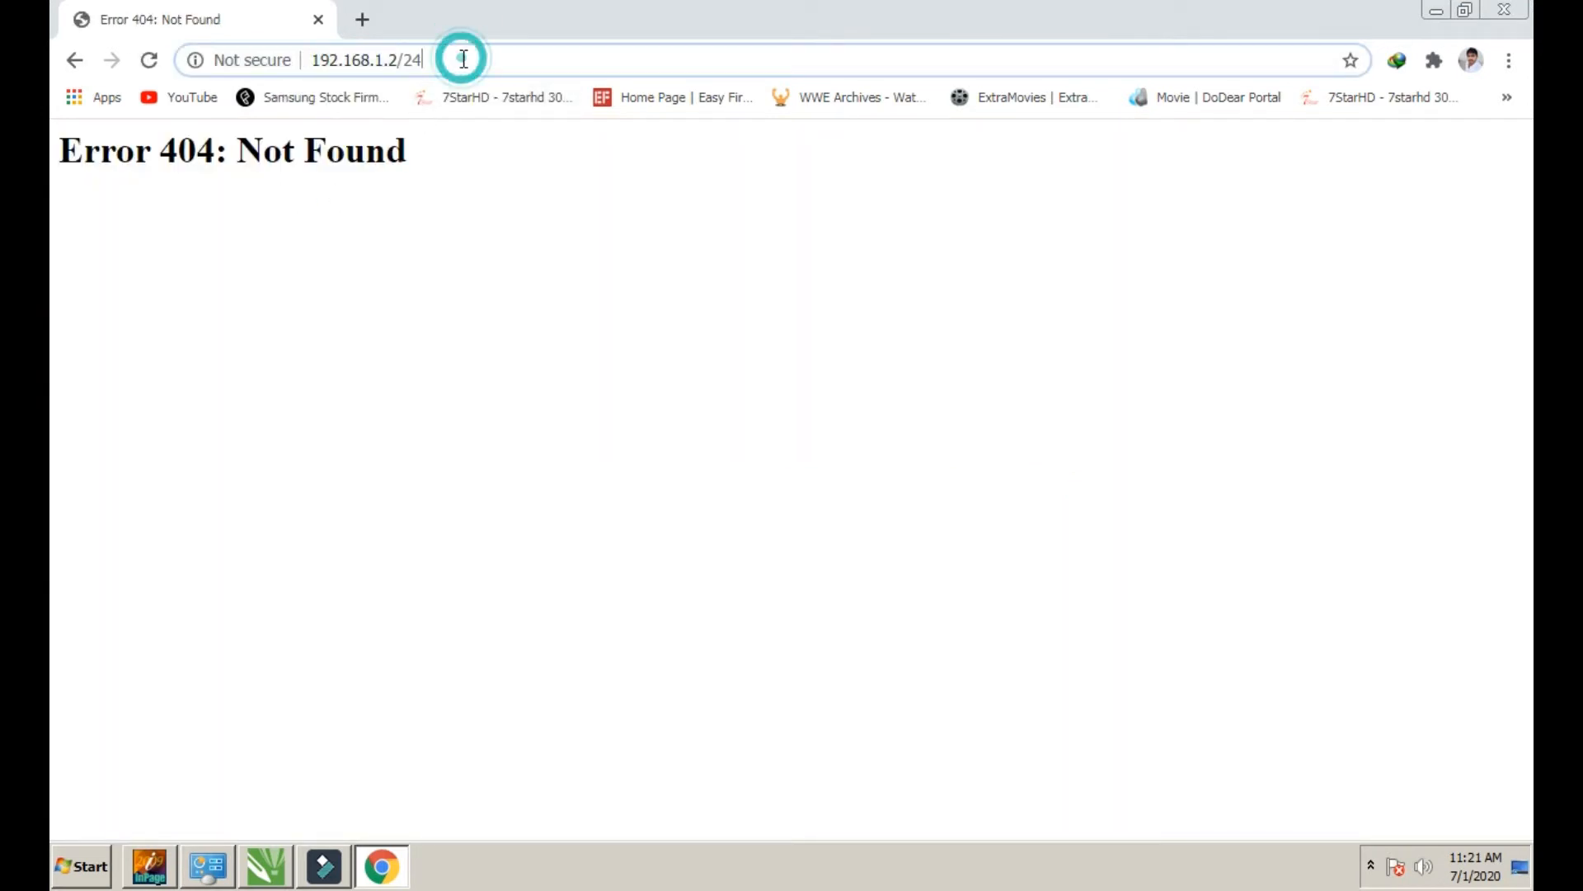
{"action": "key", "text": "BackSpace"}
{"action": "key", "text": "BackSpace"}
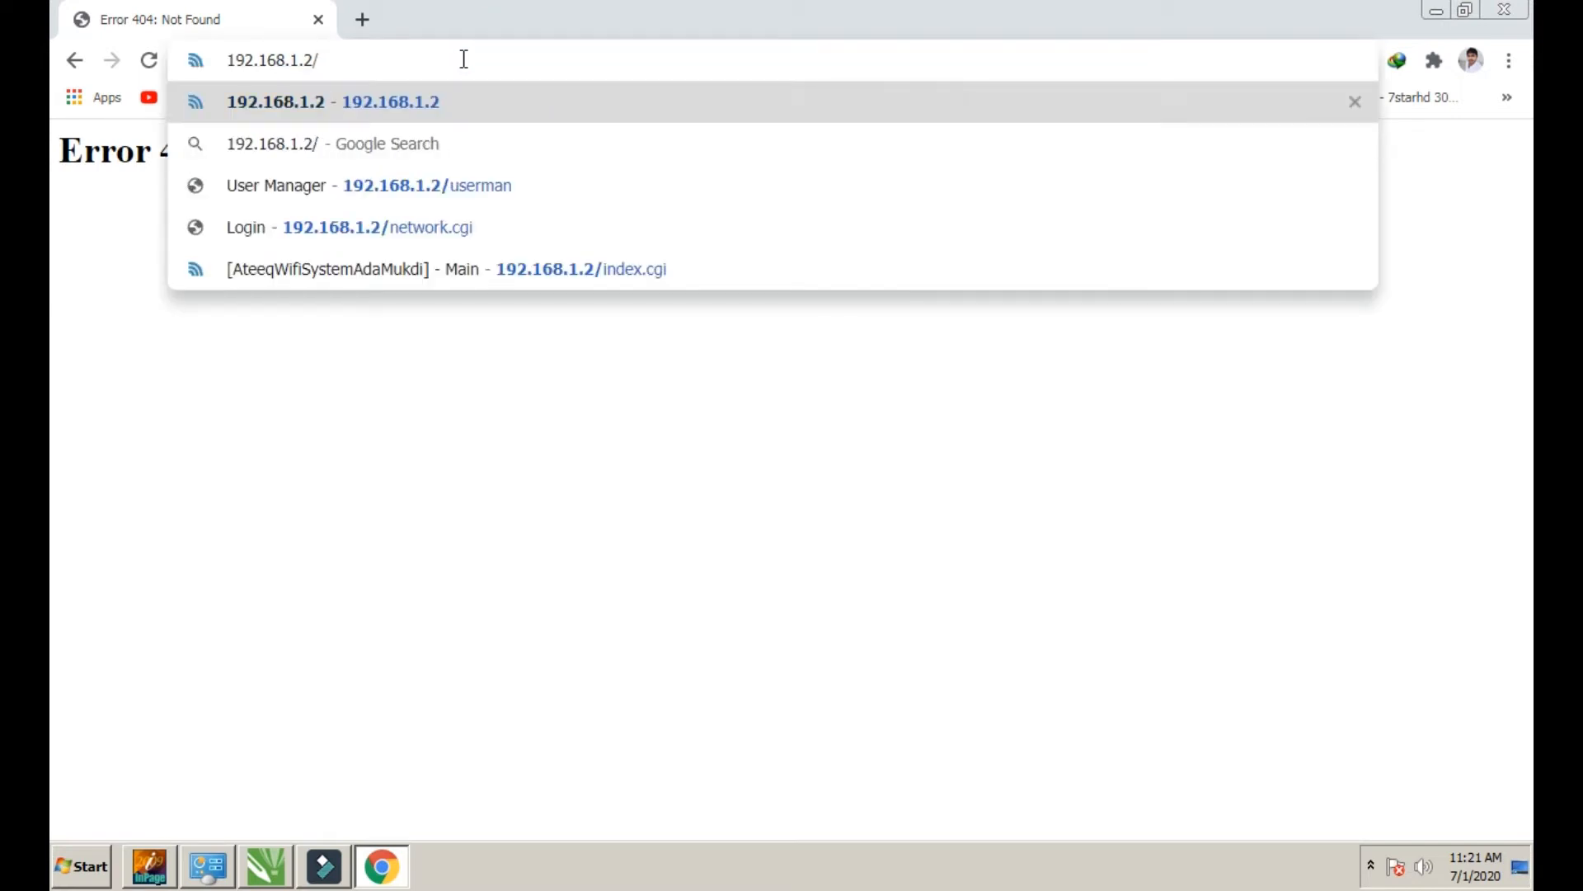
{"action": "type", "text": "u"}
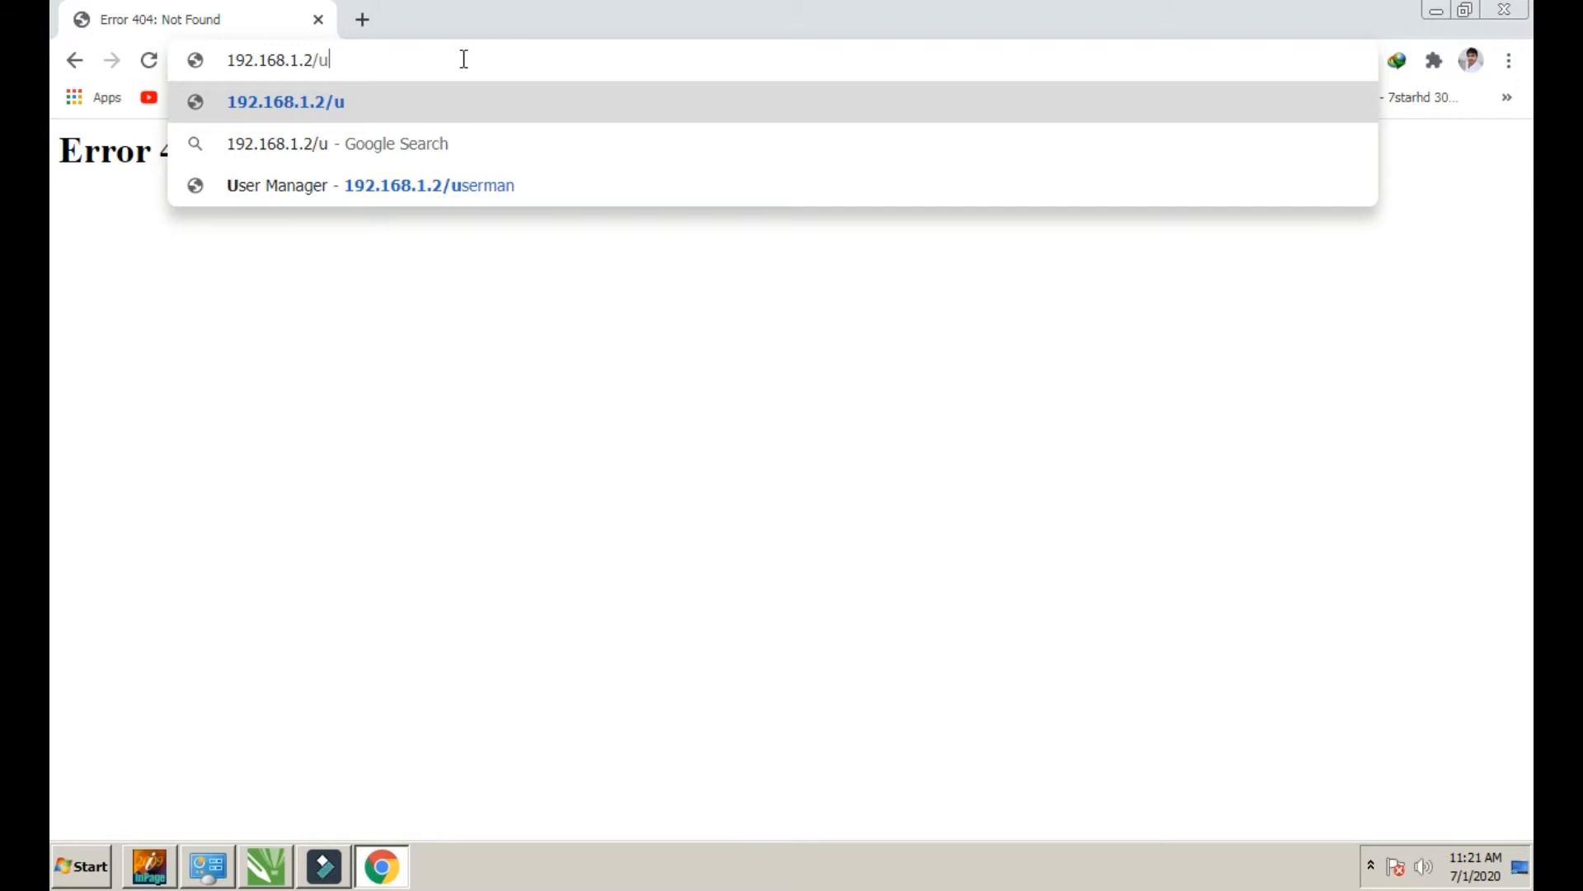
{"action": "type", "text": "serm"}
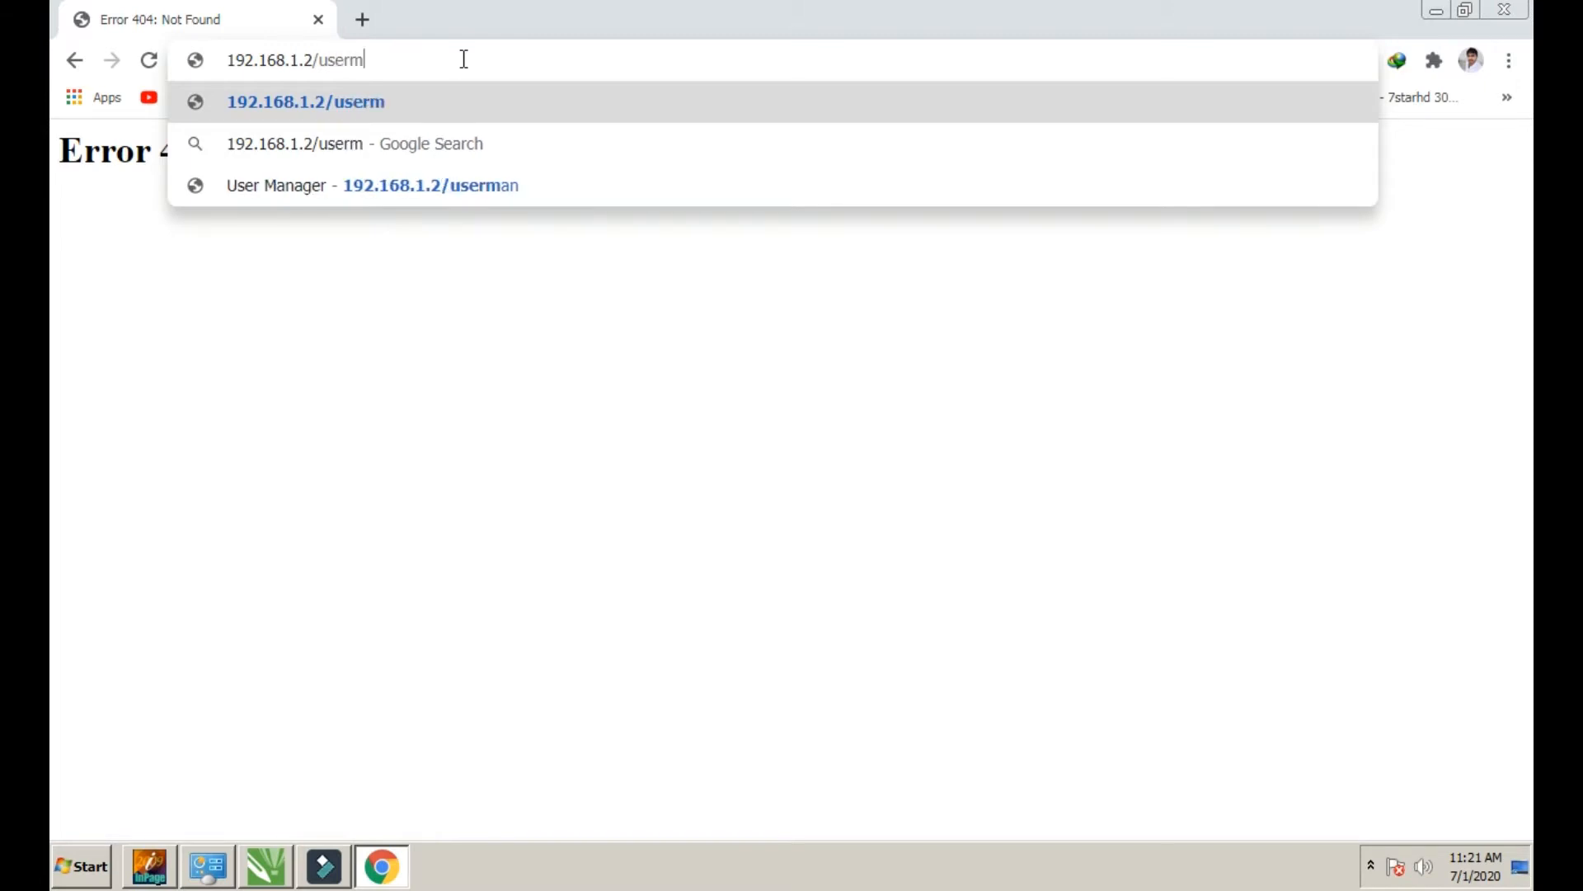
{"action": "type", "text": "an"}
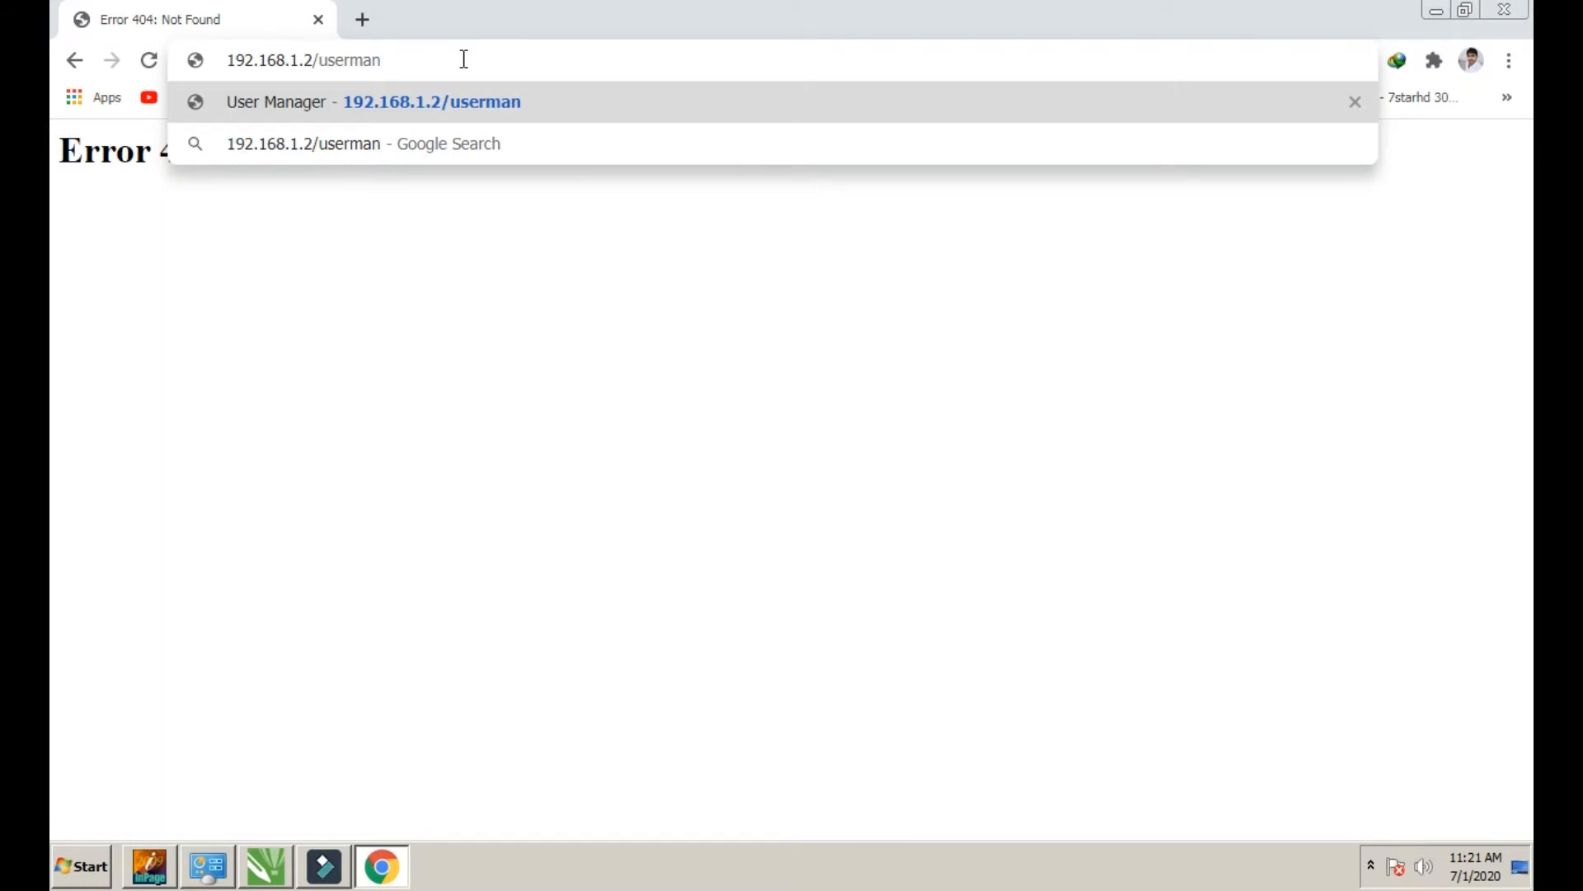
{"action": "key", "text": "Return"}
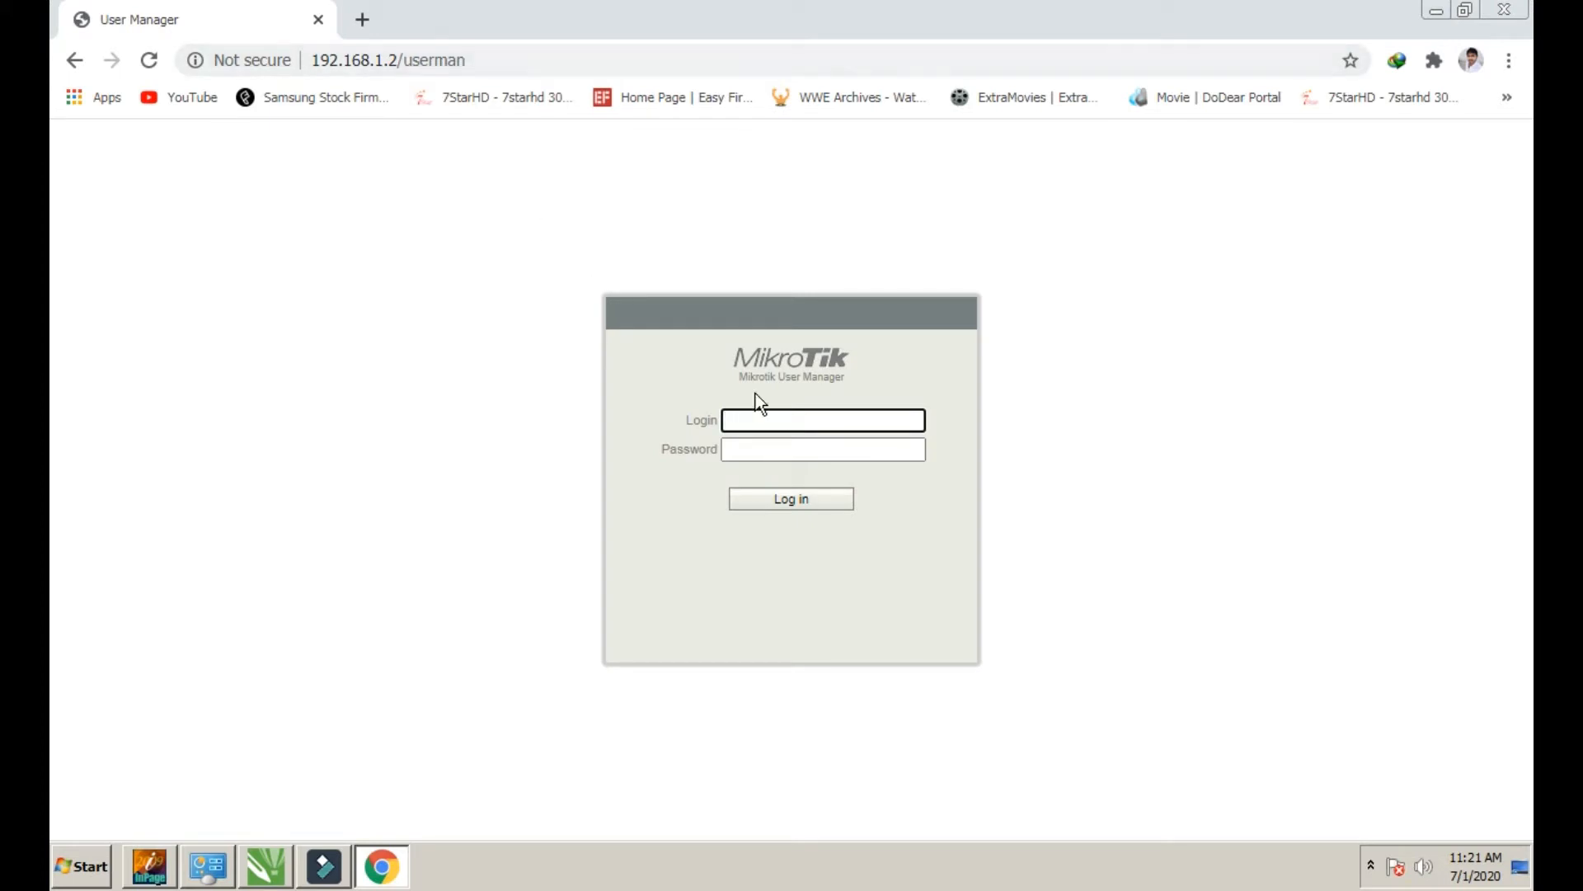
Log in to User Manager with the login name admin
{"action": "left_click", "coordinate": [800, 412]}
{"action": "type", "text": "admin"}
{"action": "key", "text": "Return"}
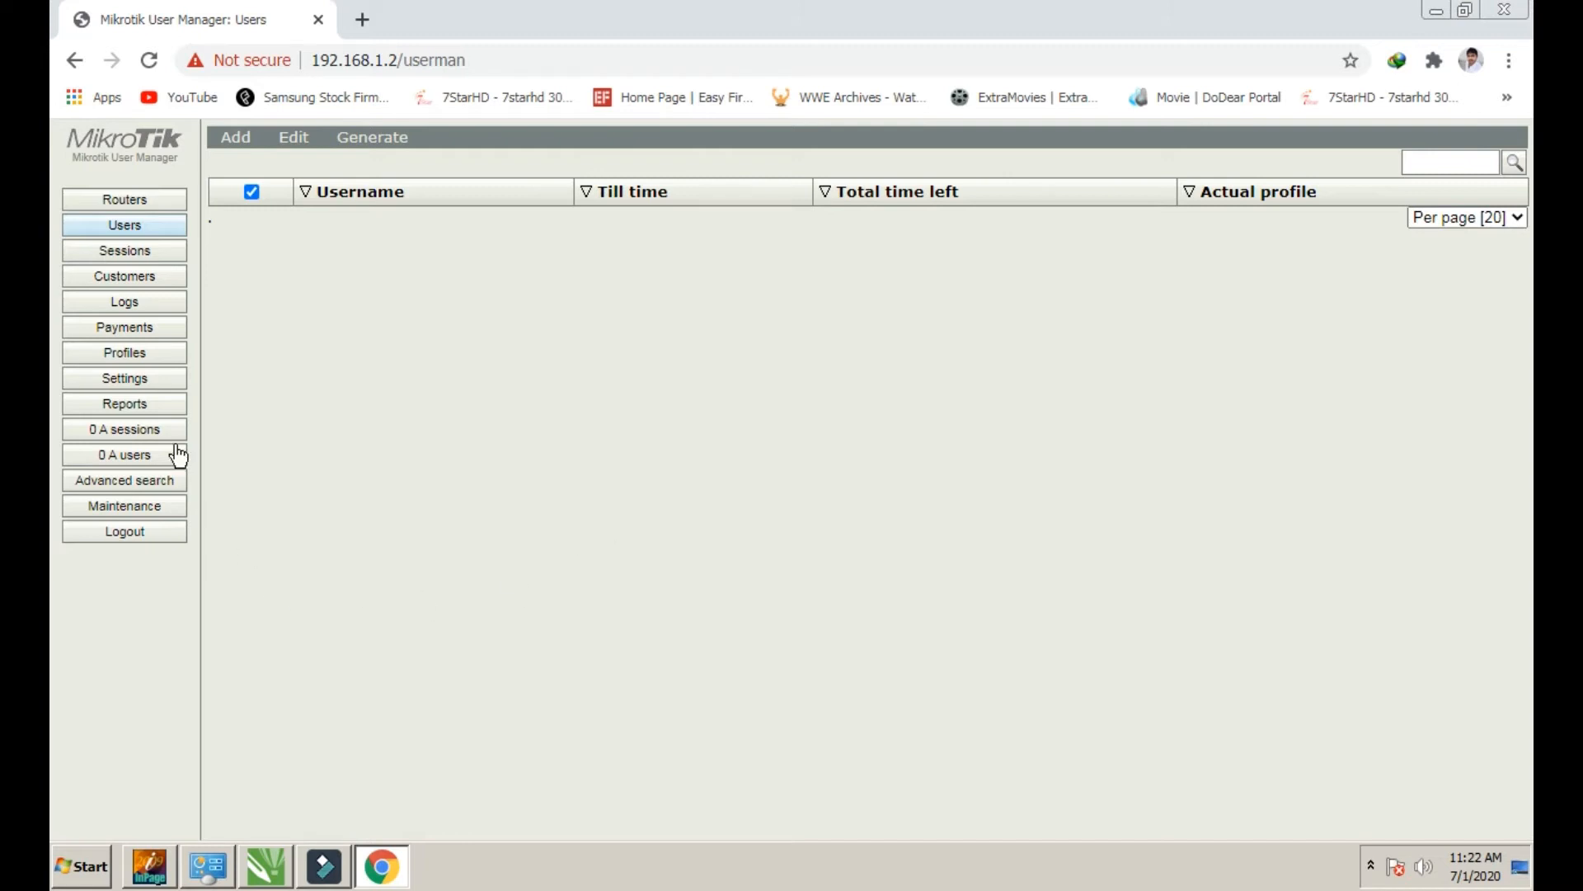
Look through the Routers and Users lists, then open Profiles and its Limitations list
{"action": "left_click", "coordinate": [125, 204]}
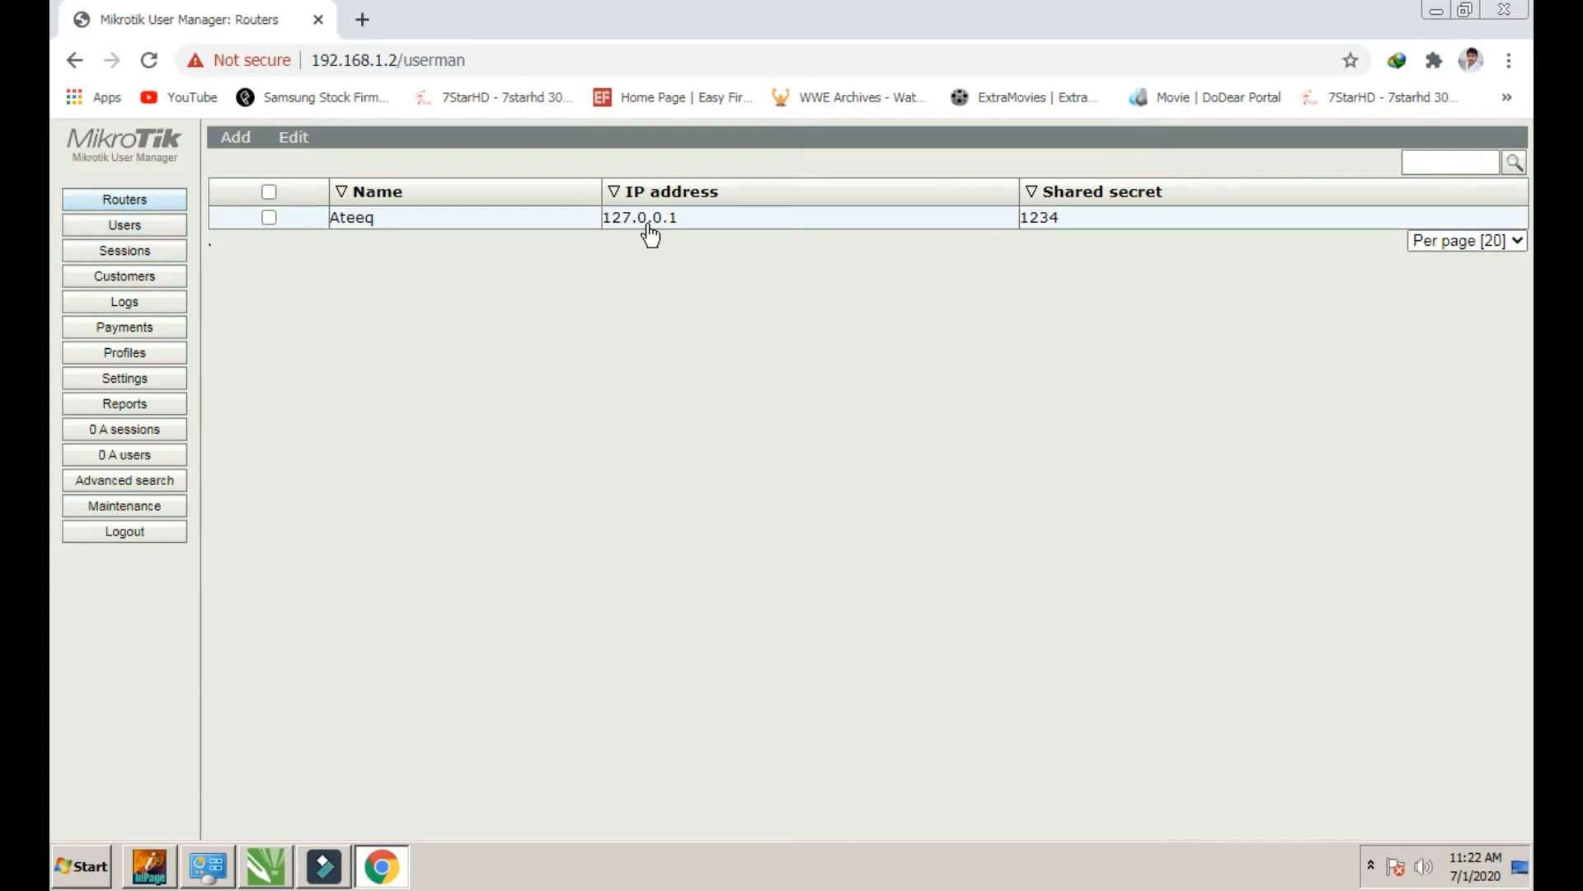
{"action": "left_click", "coordinate": [130, 231]}
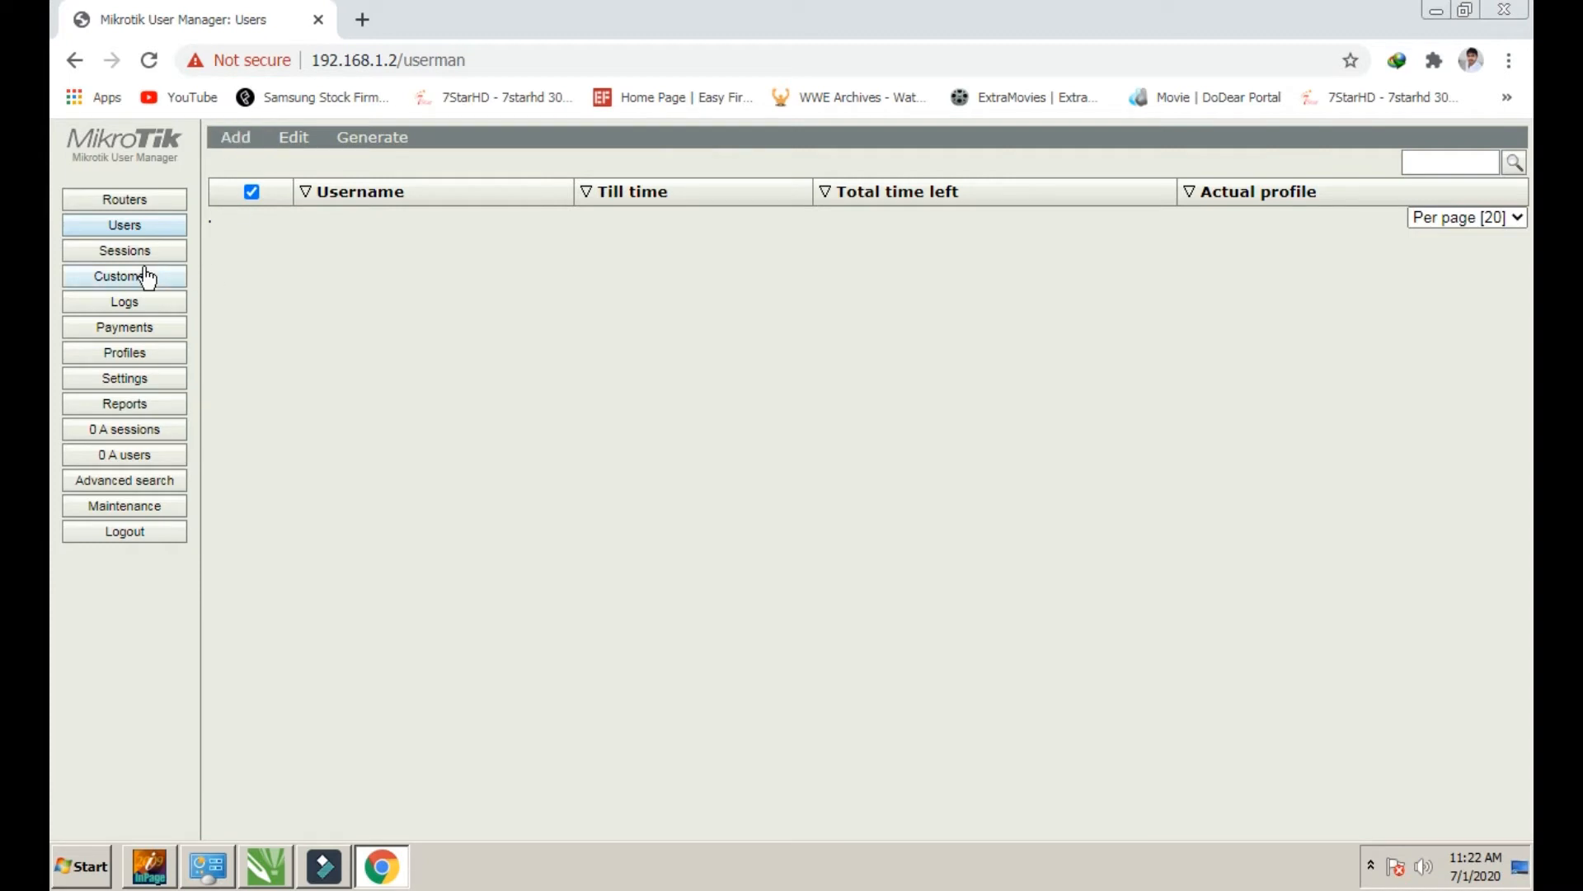
{"action": "left_click", "coordinate": [117, 355]}
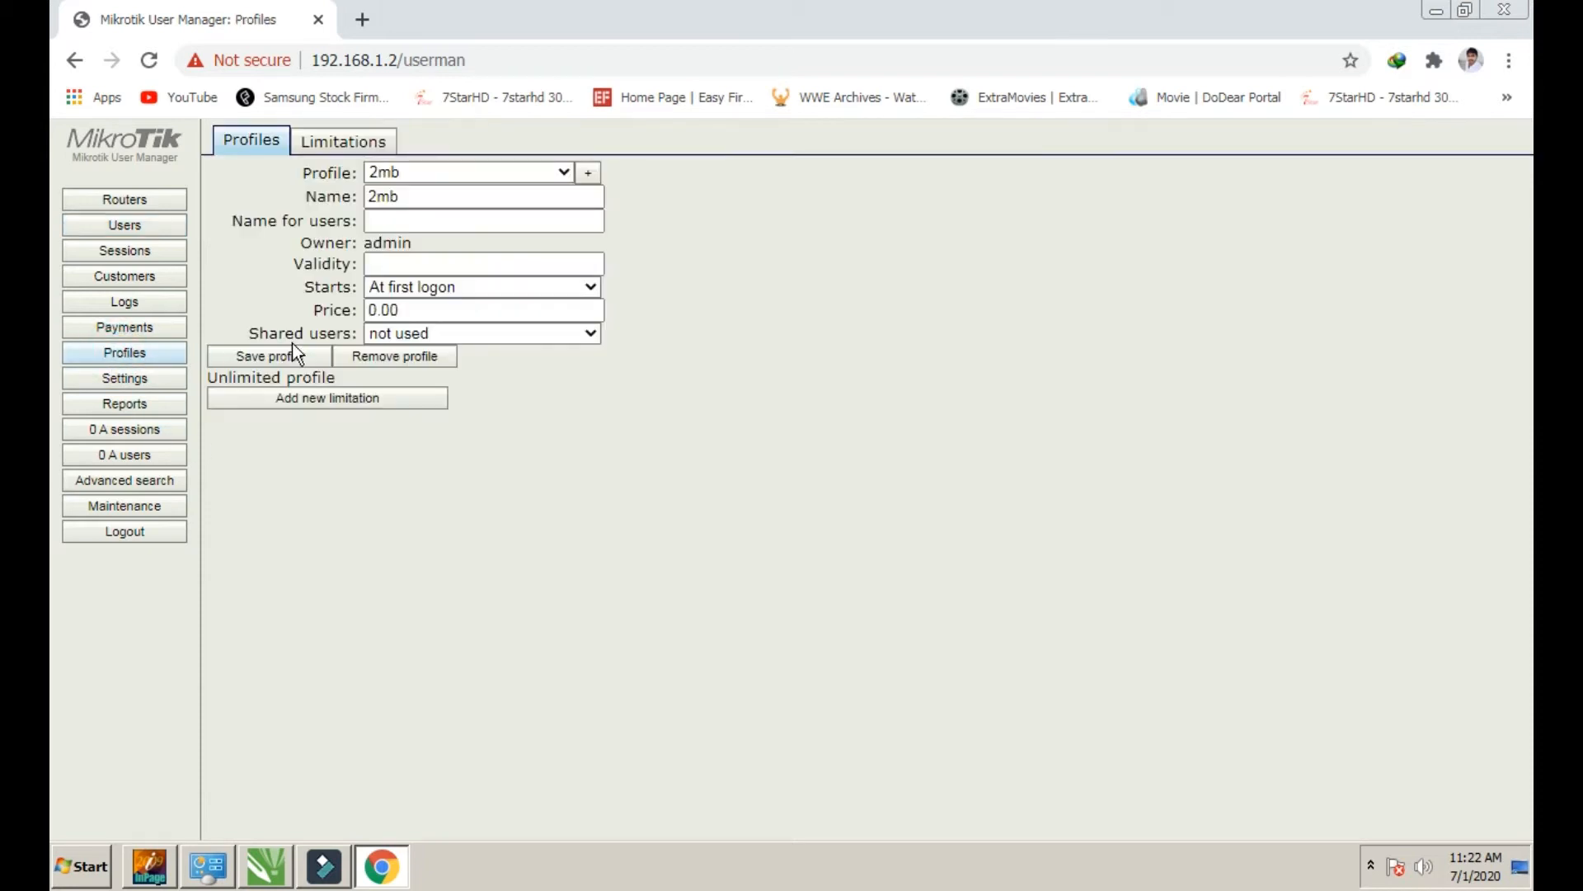
{"action": "left_click", "coordinate": [313, 149]}
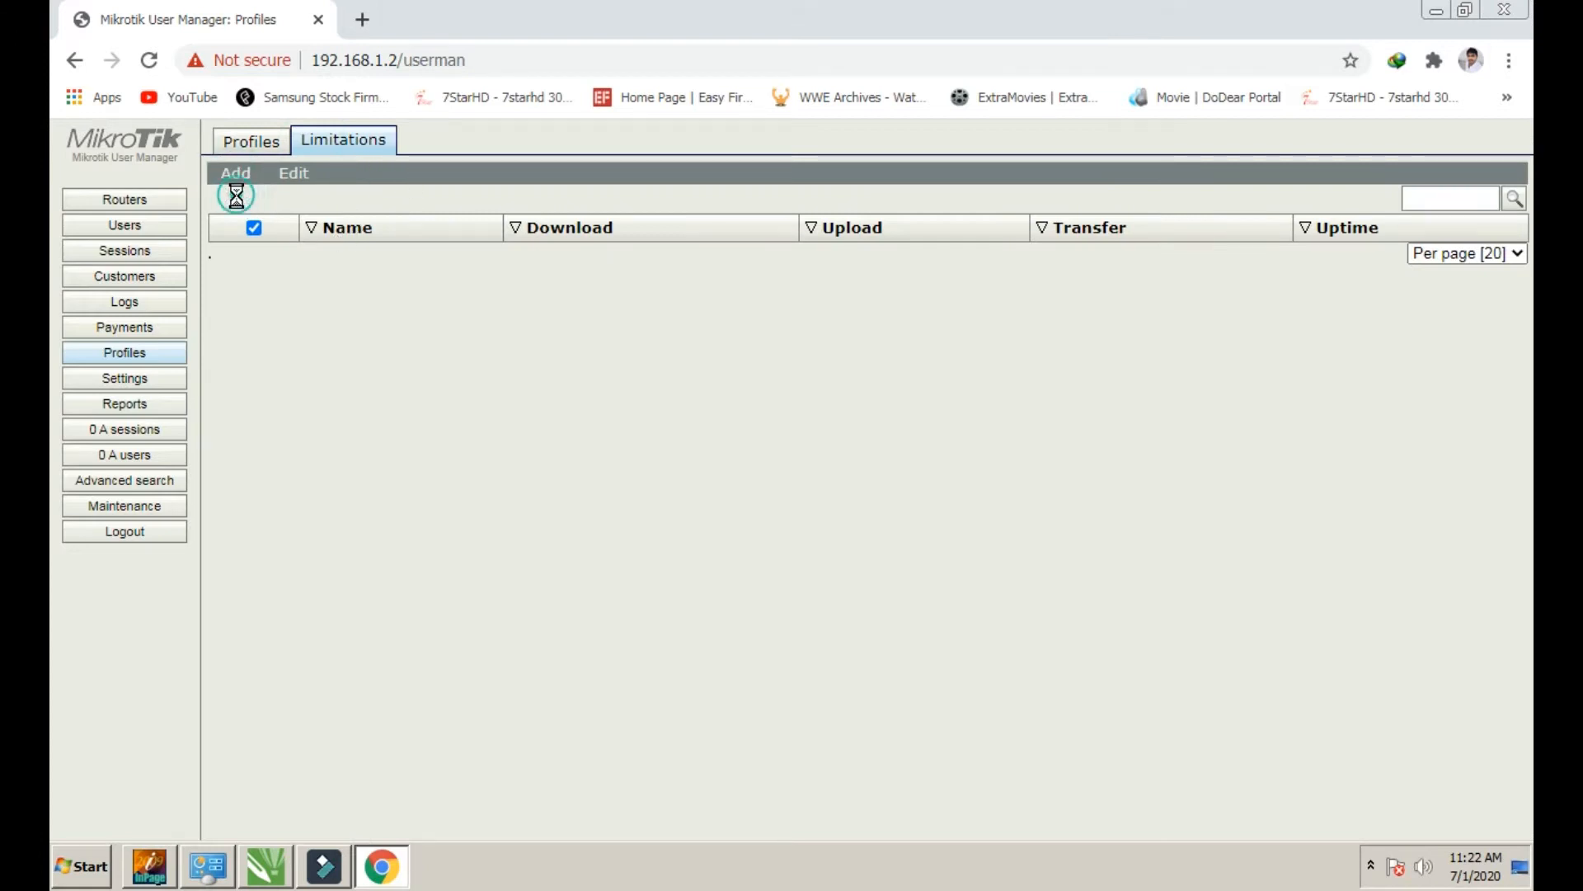
Create a limitation named 1MB with 1M receive and 1M transmit rate limits
{"action": "left_click", "coordinate": [790, 211]}
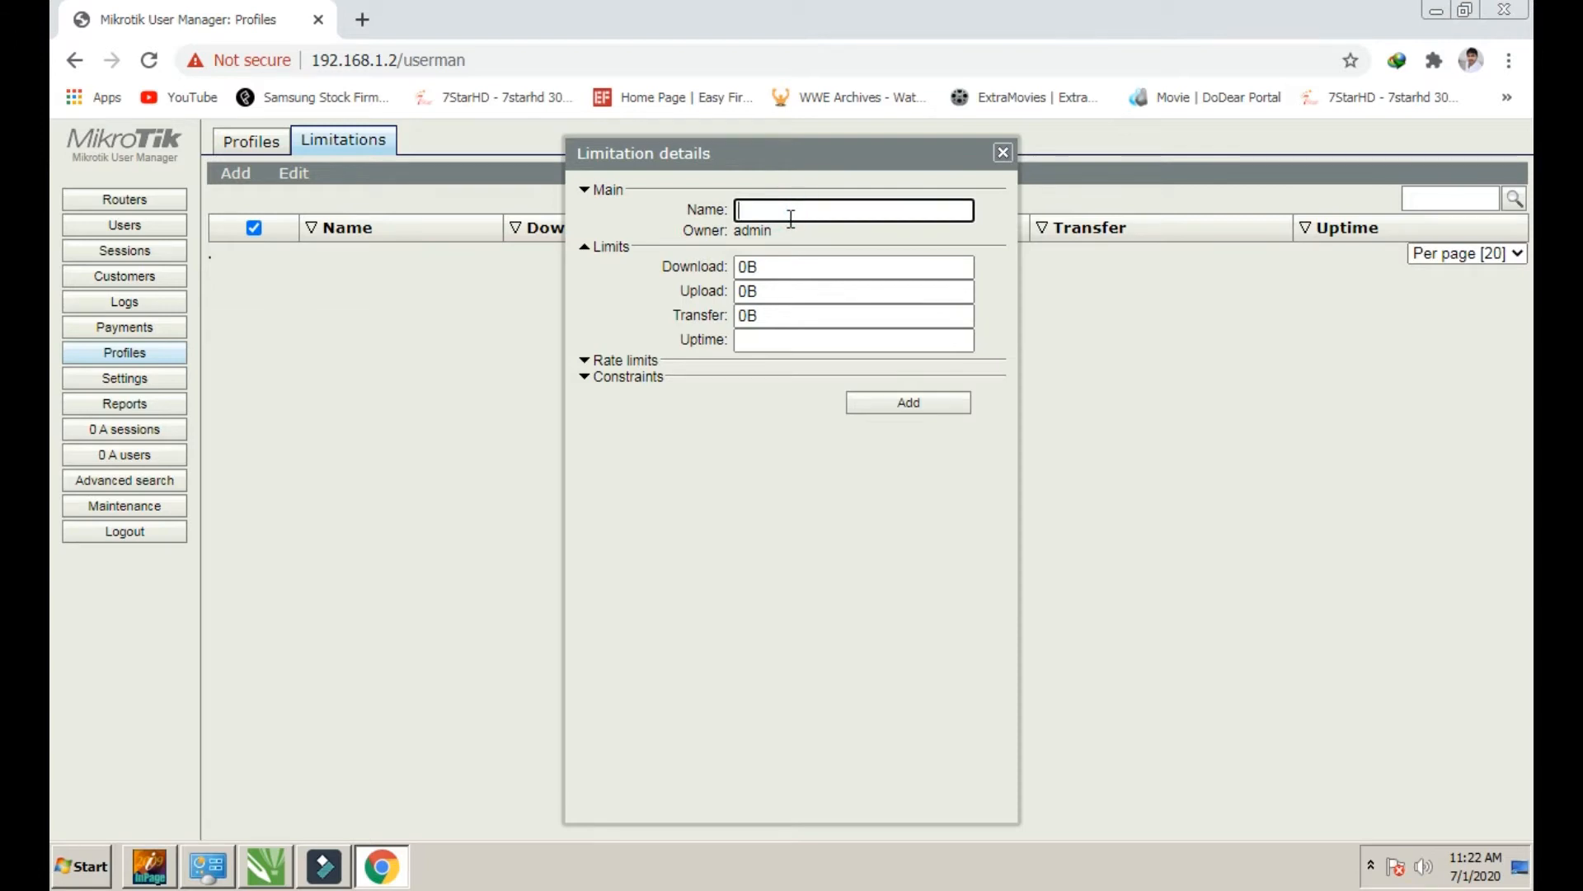
{"action": "type", "text": "1MB"}
{"action": "left_click", "coordinate": [618, 365]}
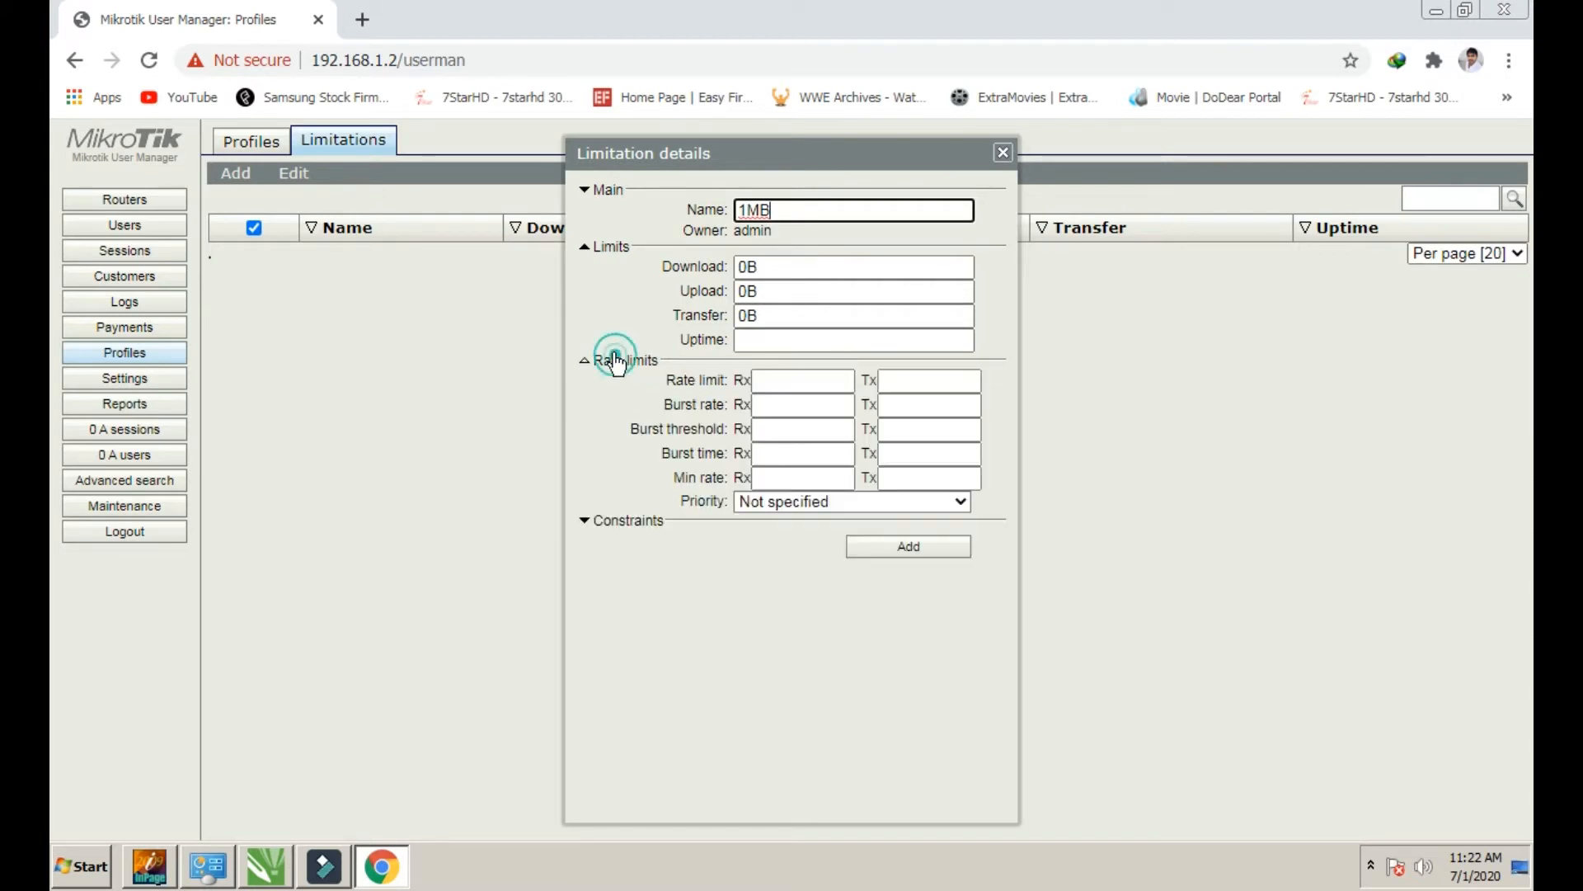
{"action": "left_click", "coordinate": [795, 384]}
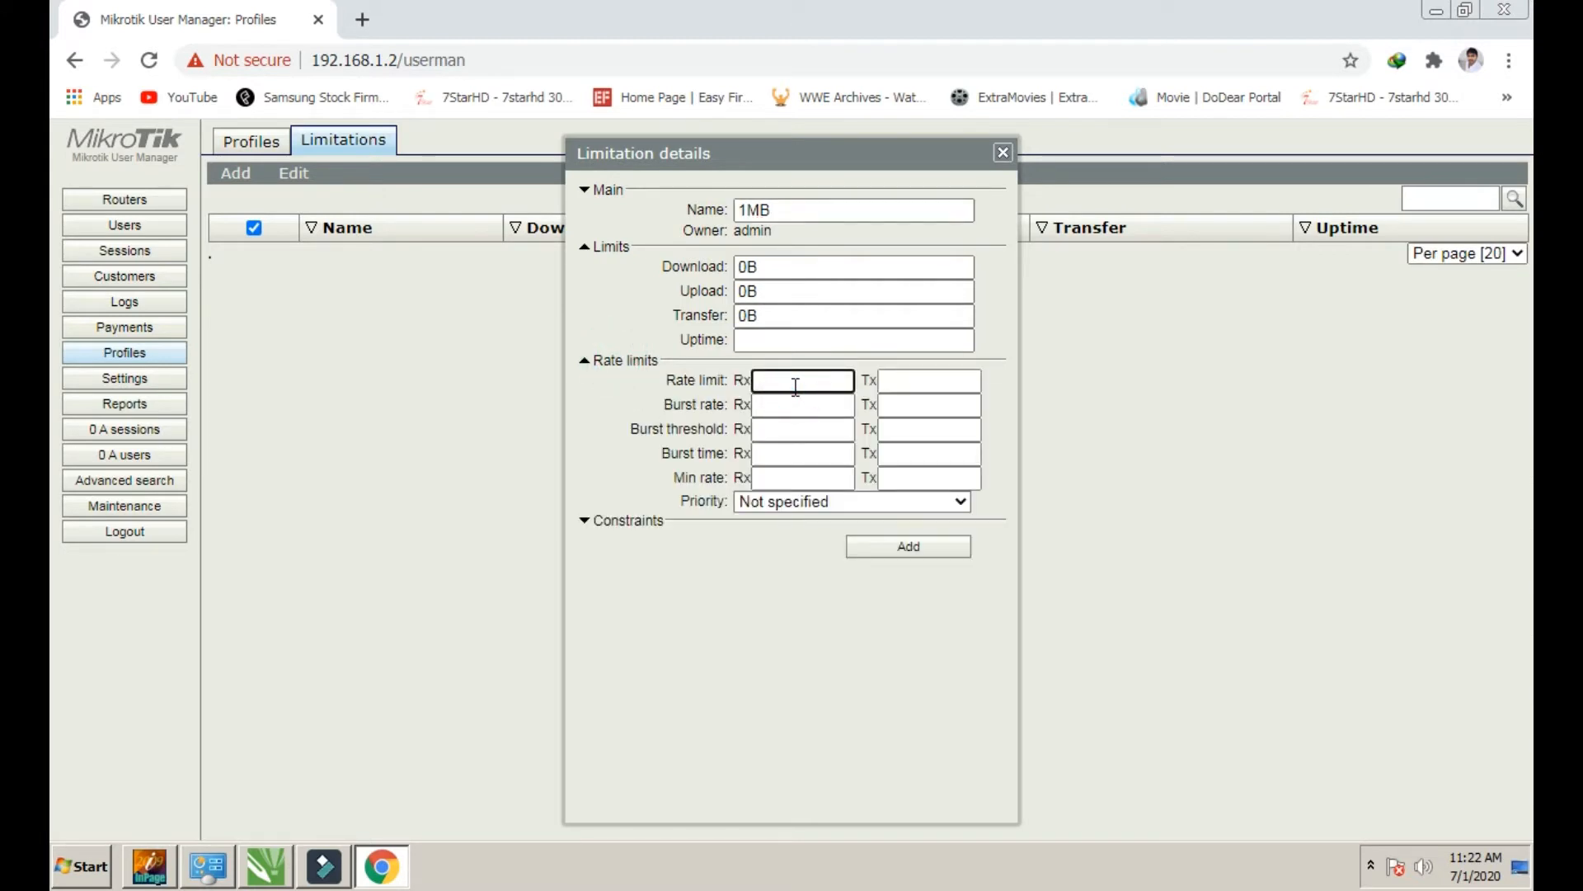
{"action": "left_click", "coordinate": [745, 382]}
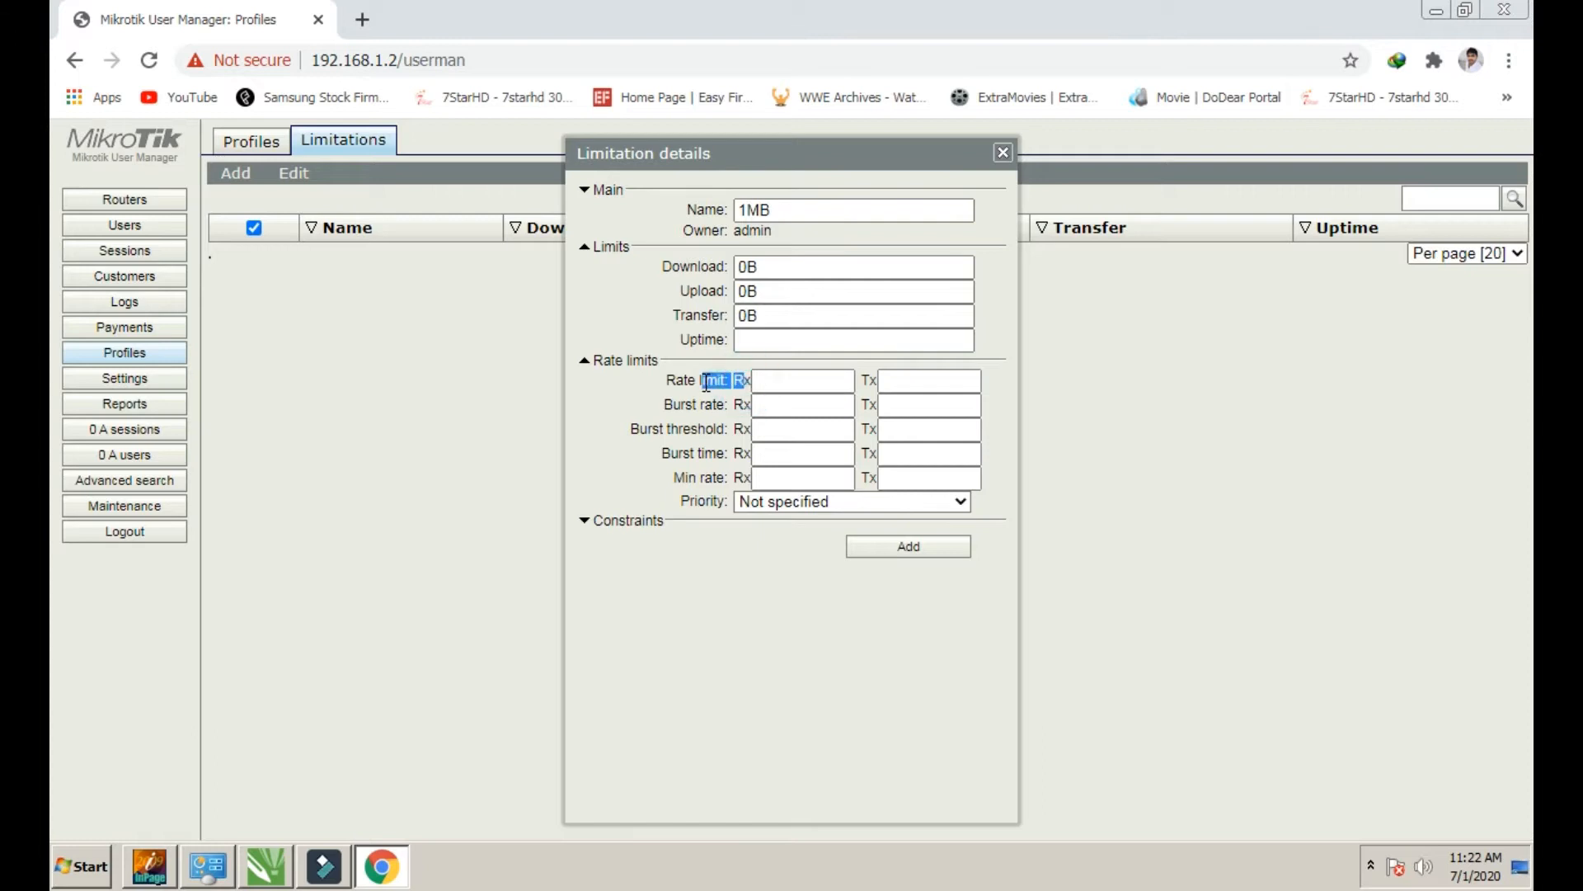
{"action": "left_click", "coordinate": [796, 380]}
{"action": "type", "text": "1M"}
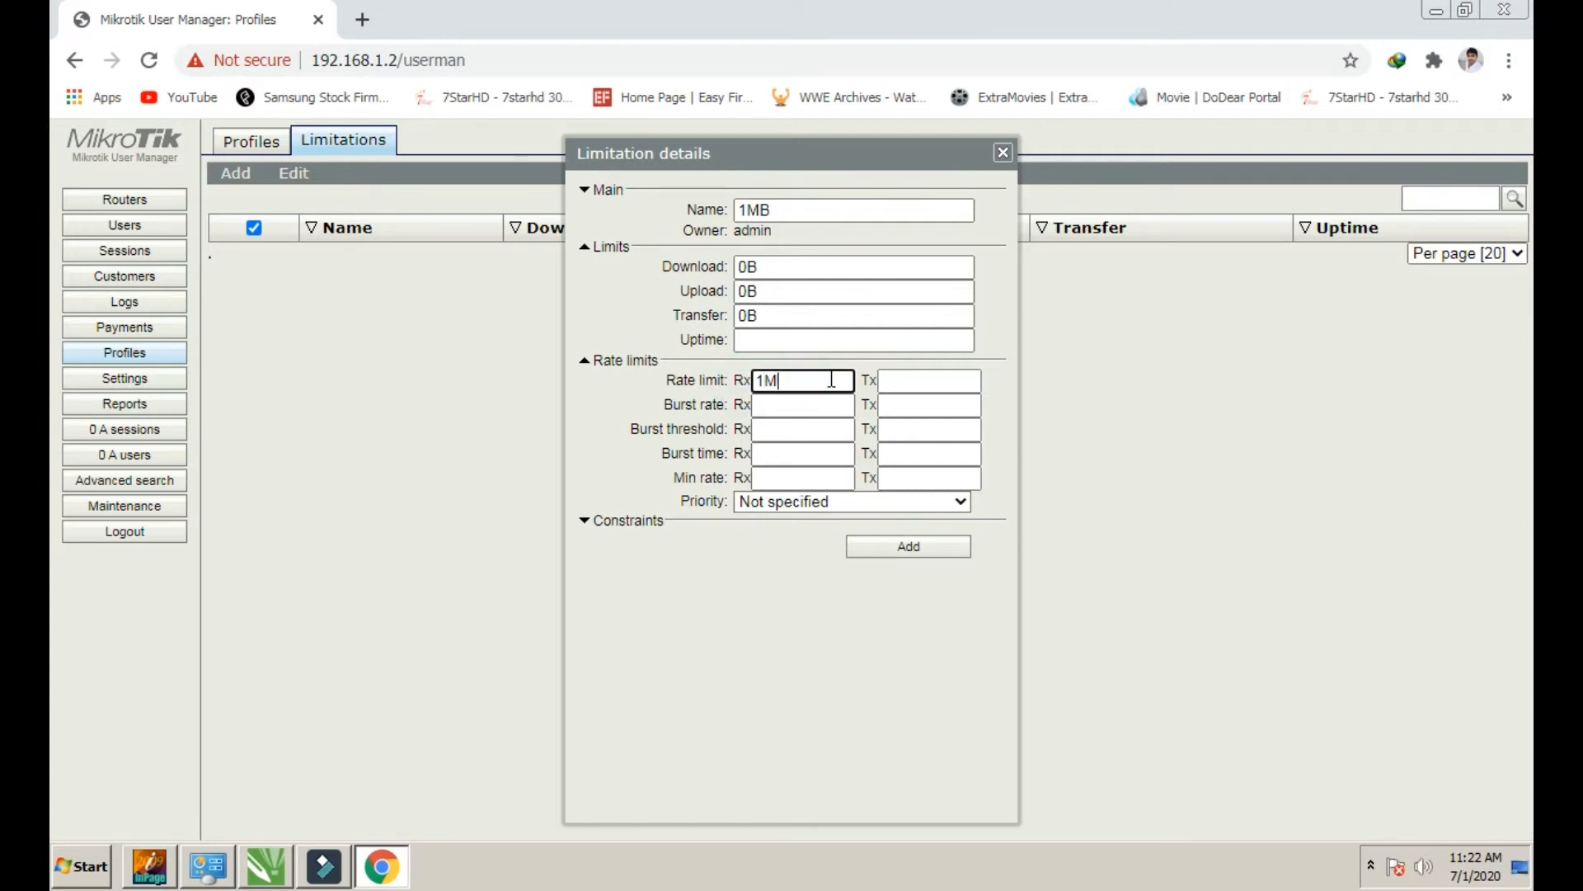
{"action": "left_click", "coordinate": [891, 379]}
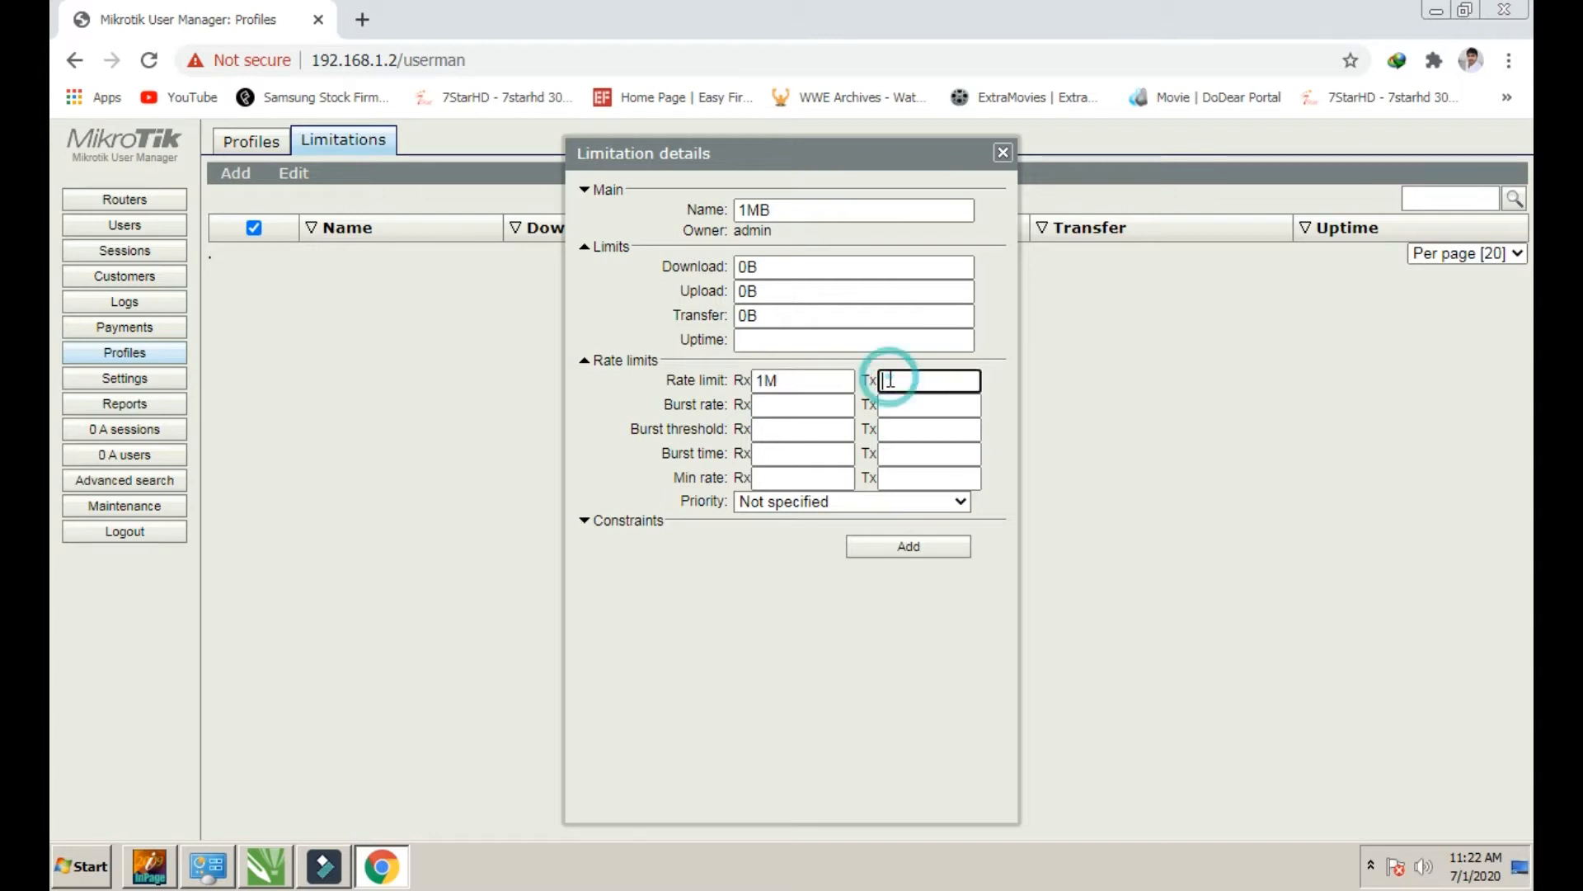
{"action": "type", "text": "1"}
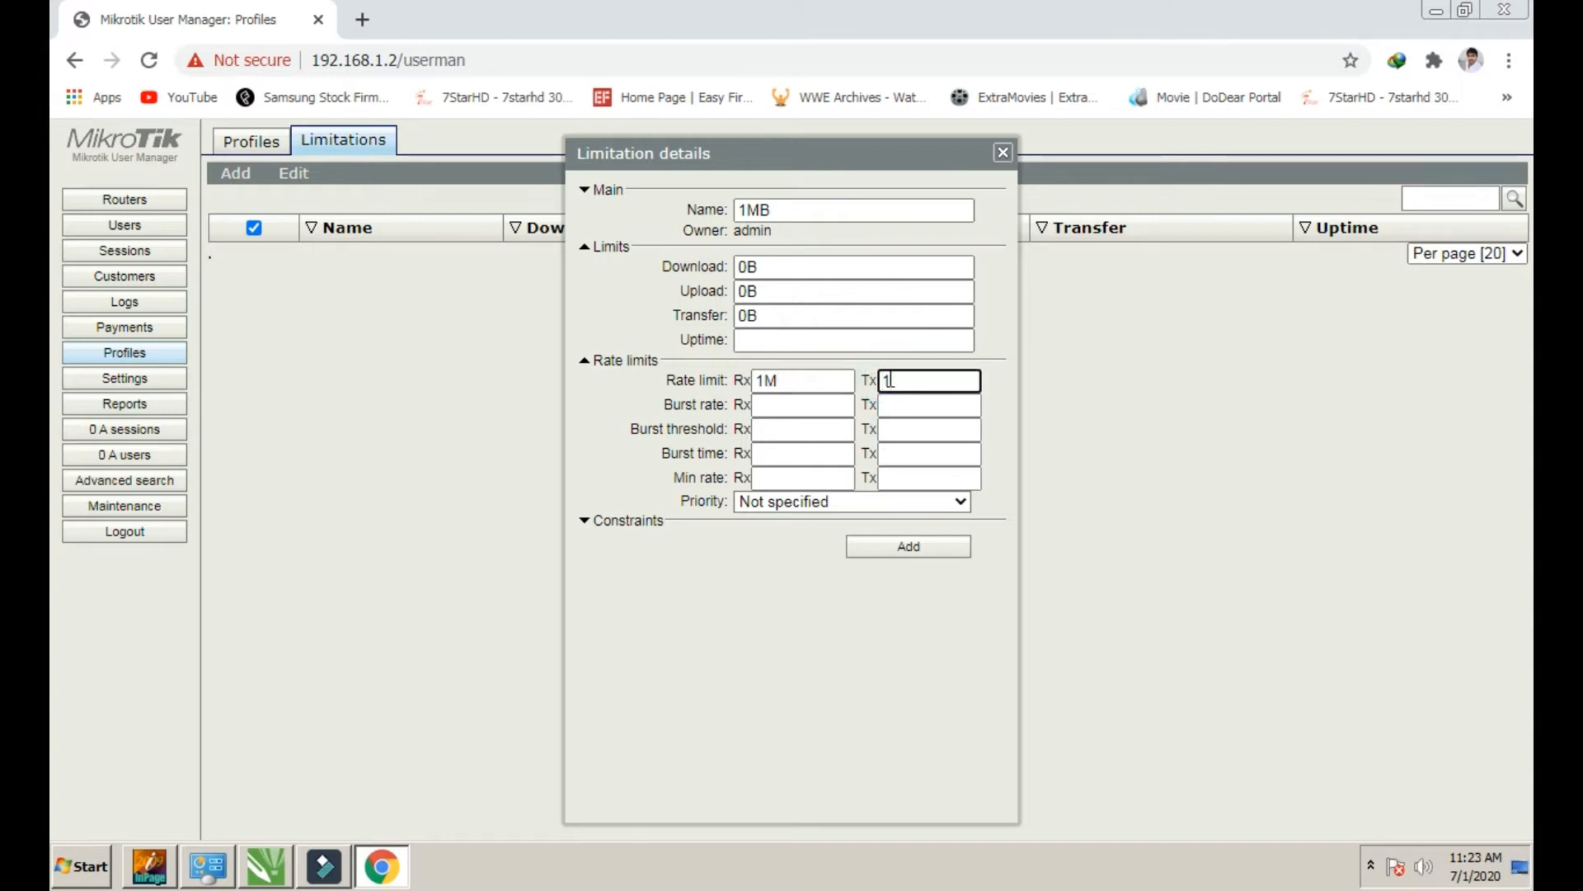
{"action": "type", "text": "M"}
{"action": "left_click", "coordinate": [633, 536]}
{"action": "left_click", "coordinate": [620, 522]}
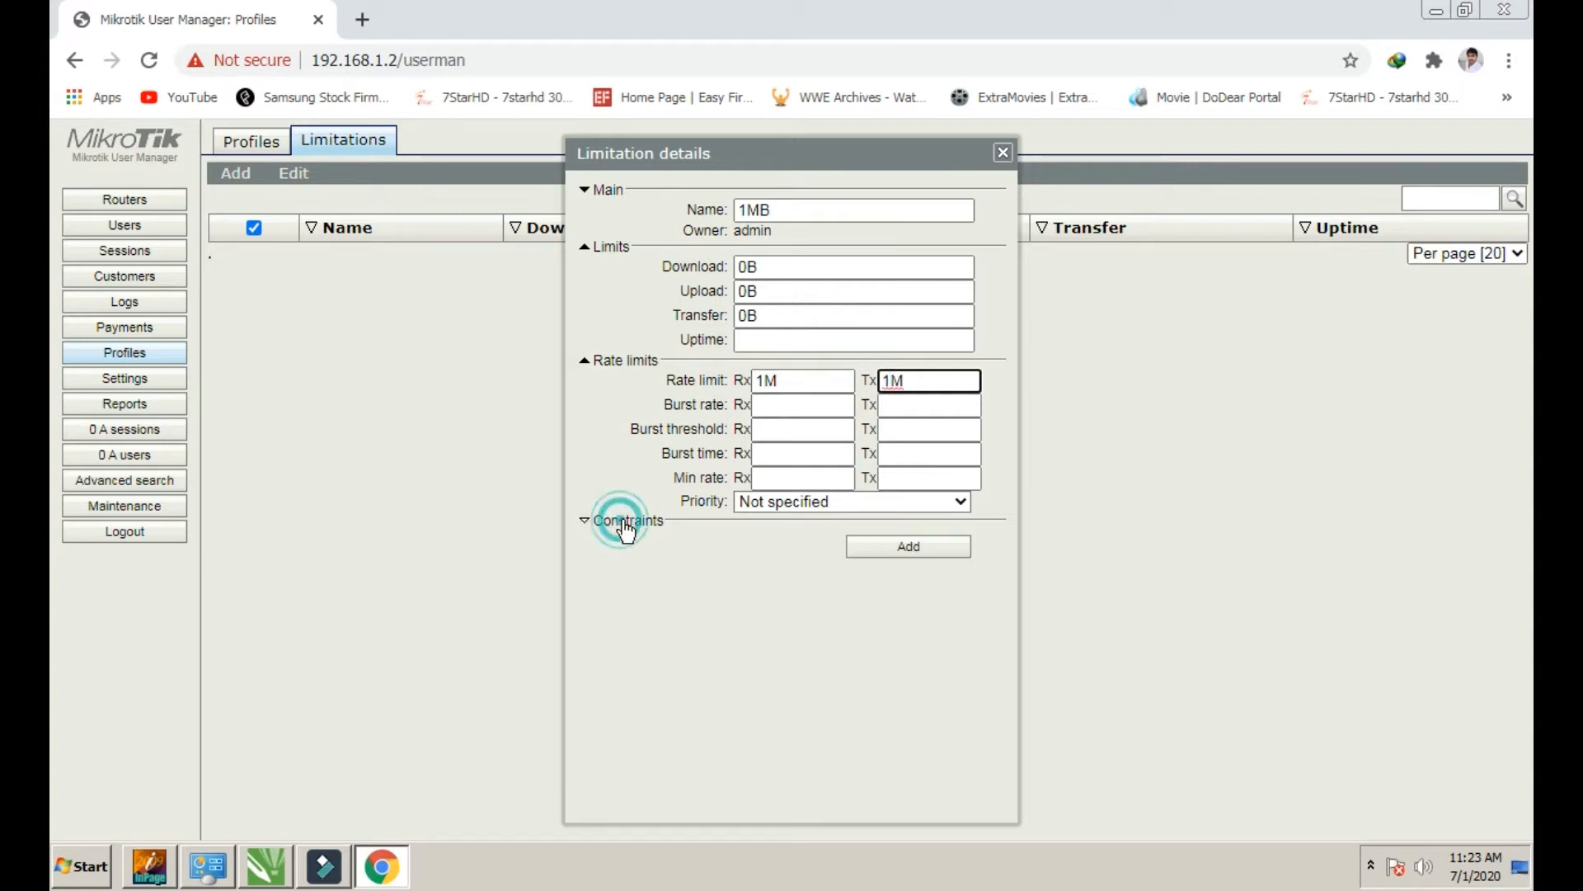
{"action": "left_click", "coordinate": [886, 556]}
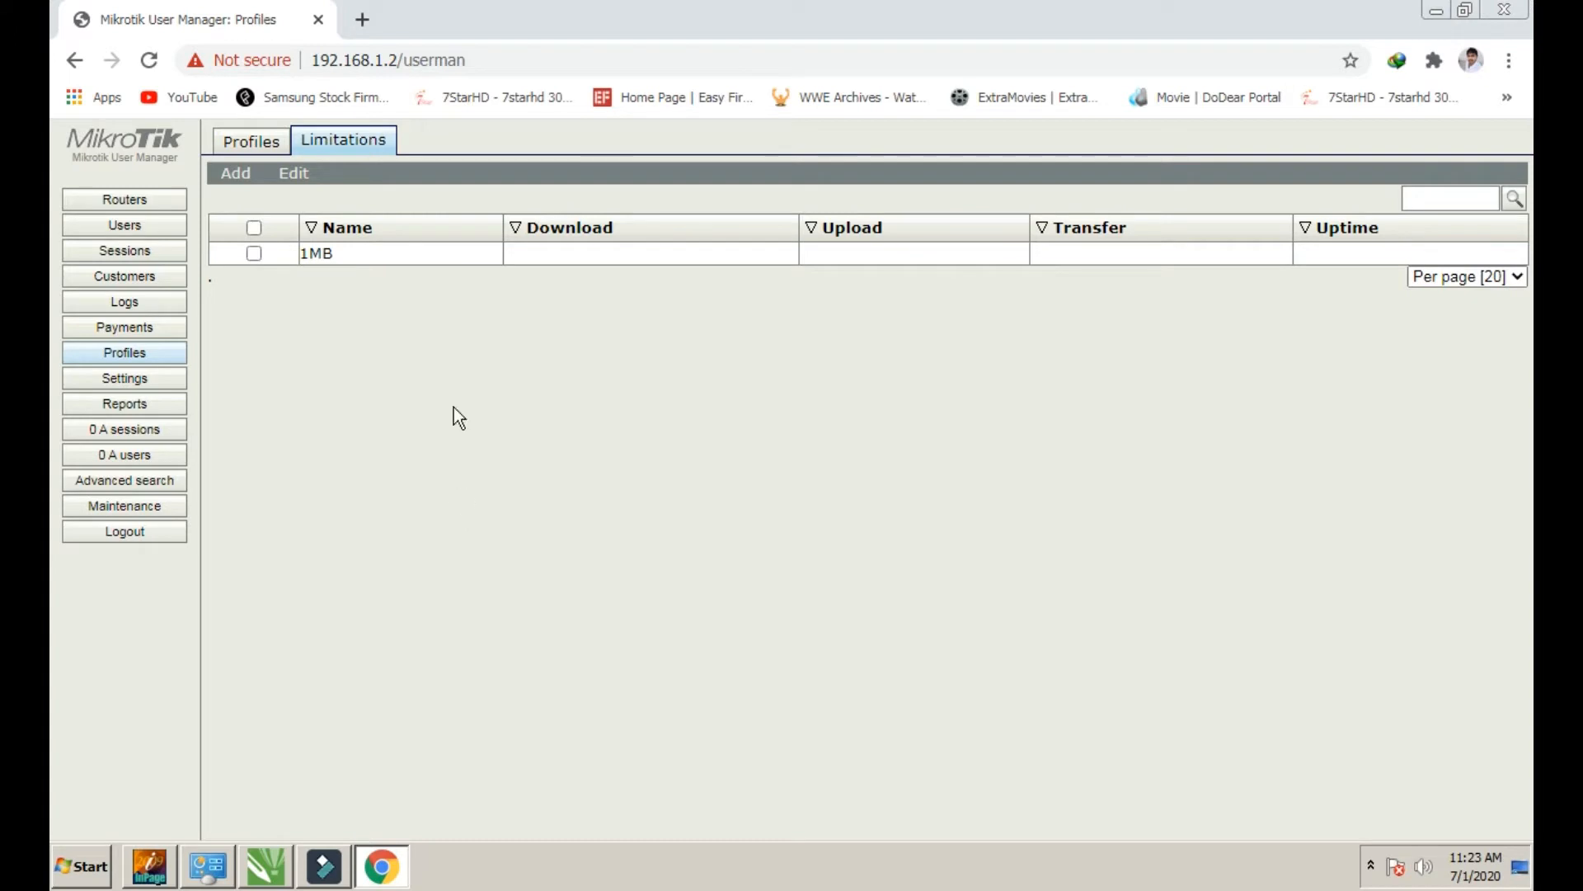
Start a new limitation named 2MB with a 2M receive rate limit
{"action": "mouse_move", "coordinate": [235, 173]}
{"action": "left_click", "coordinate": [247, 200]}
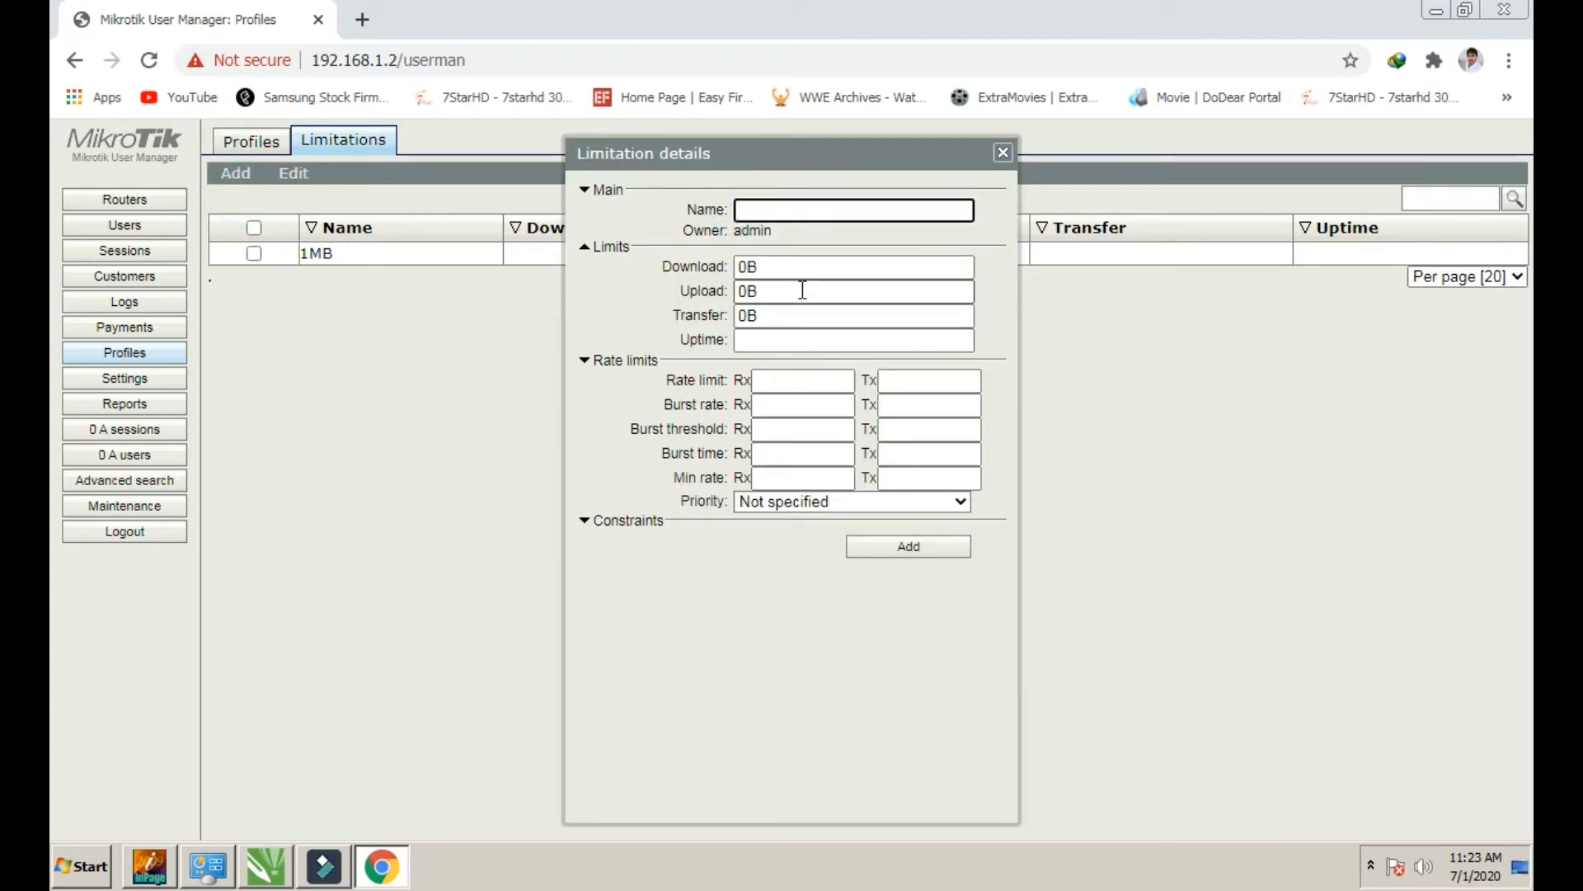
{"action": "type", "text": "2MB"}
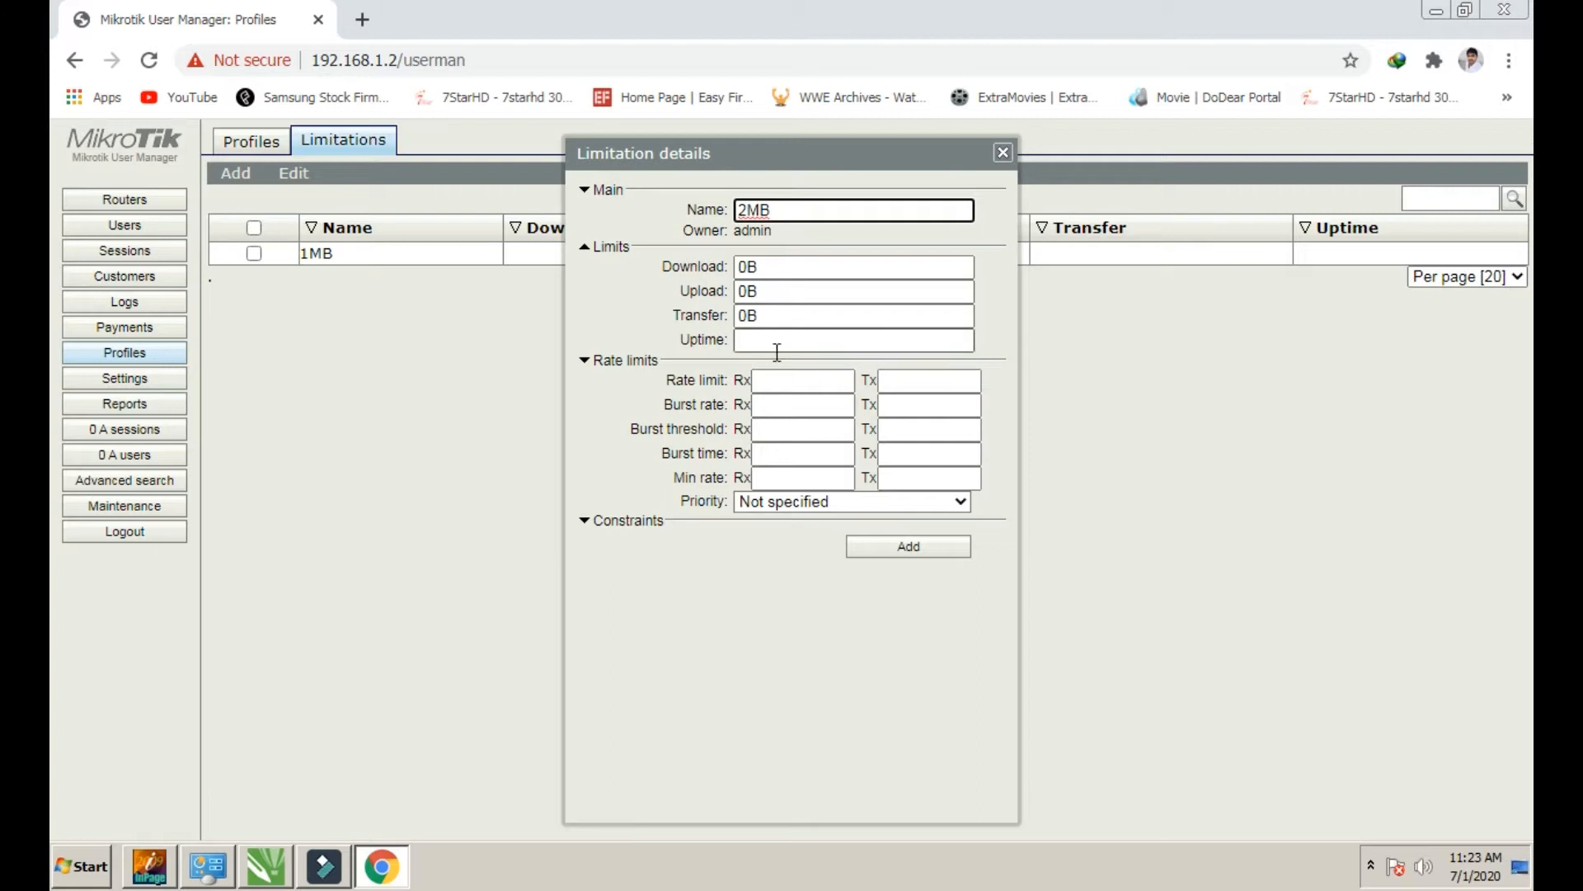
{"action": "left_click", "coordinate": [784, 391]}
{"action": "type", "text": "2m"}
{"action": "key", "text": "BackSpace"}
{"action": "type", "text": "M"}
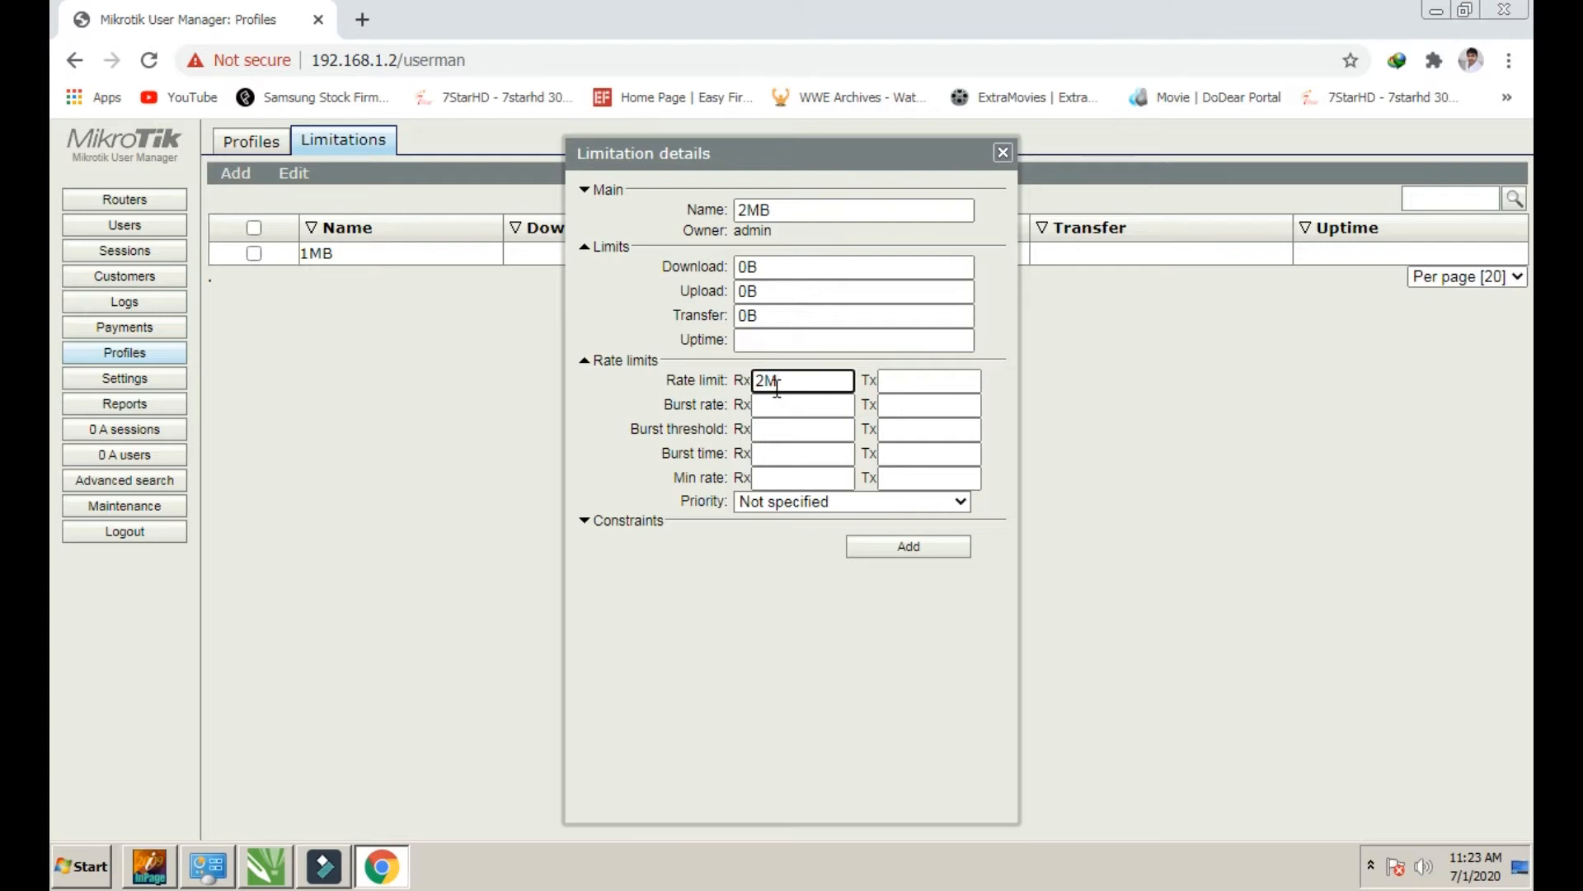
Set the 2M transmit rate limit and save the 2MB limitation
{"action": "left_click", "coordinate": [906, 376]}
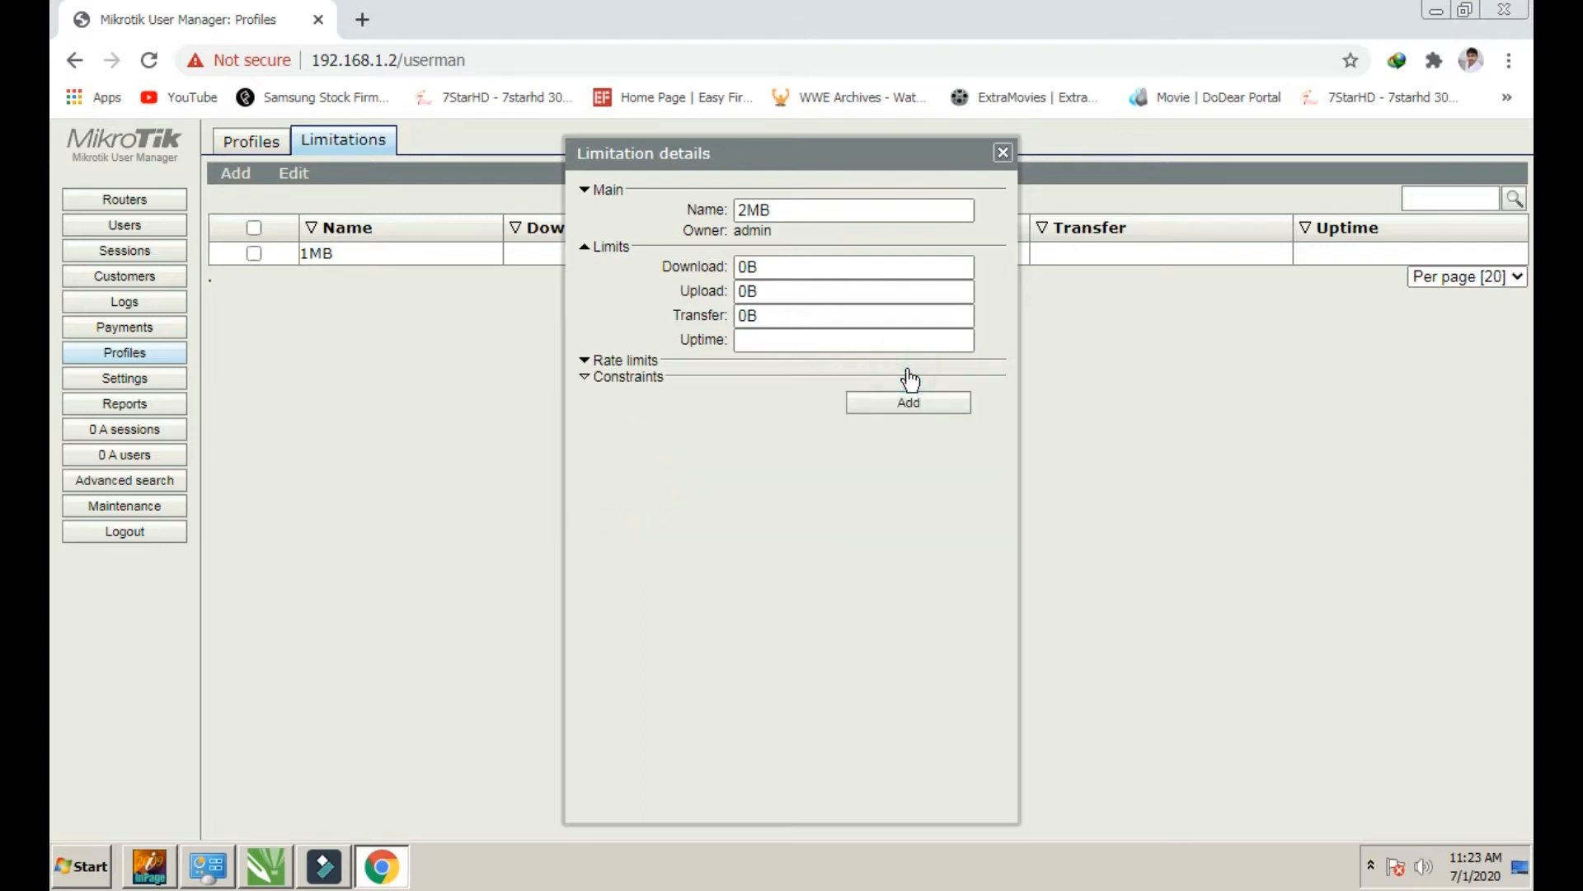
{"action": "left_click", "coordinate": [910, 377]}
{"action": "left_click", "coordinate": [697, 360]}
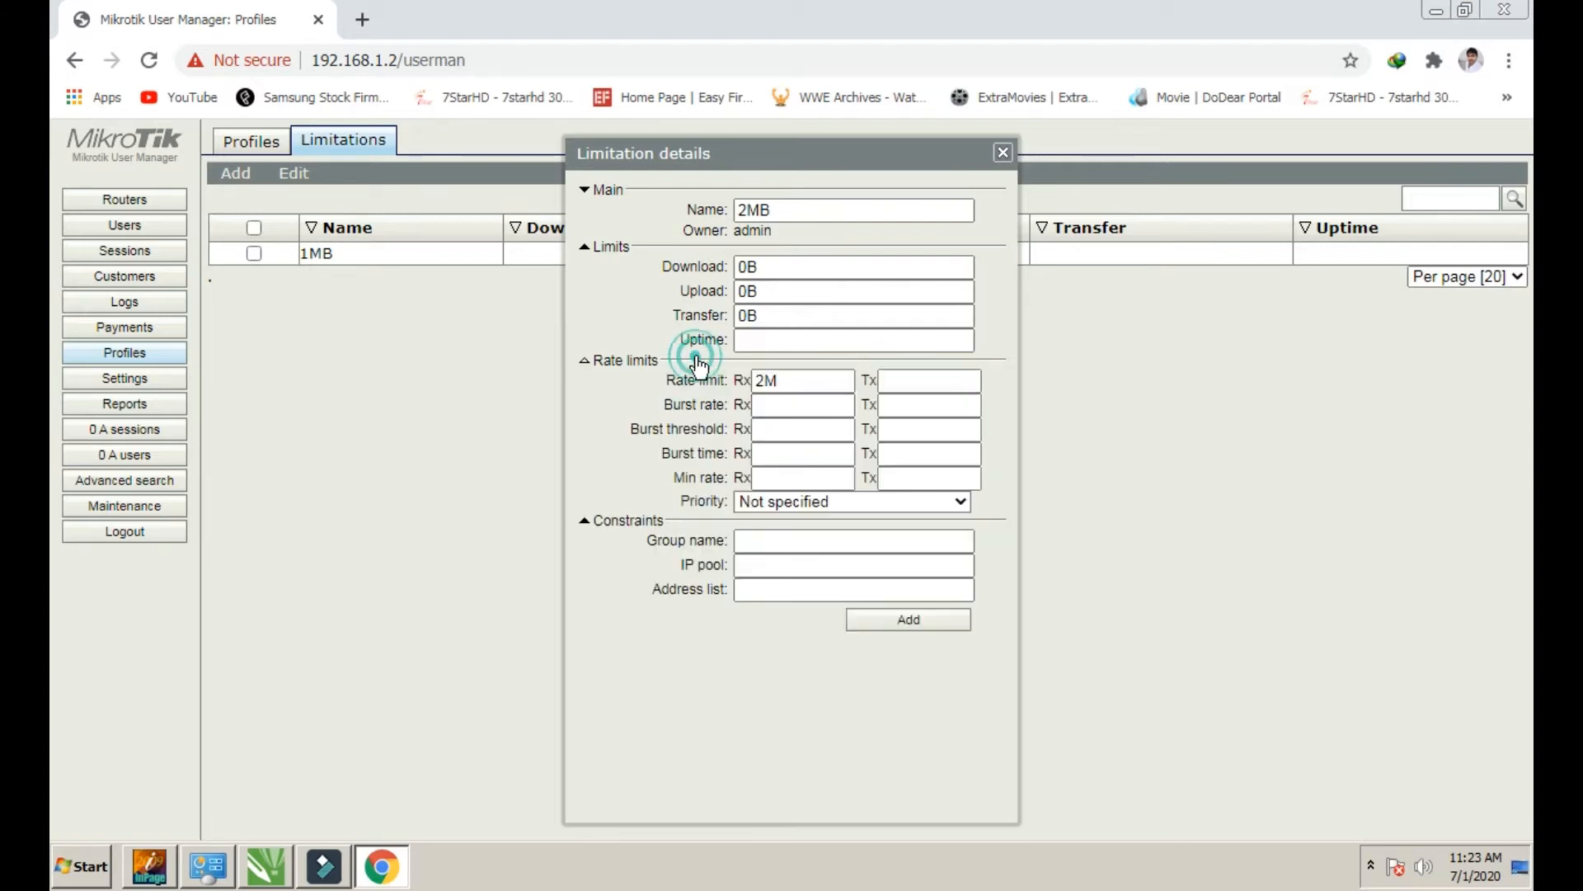
{"action": "left_click", "coordinate": [889, 380]}
{"action": "type", "text": "2M"}
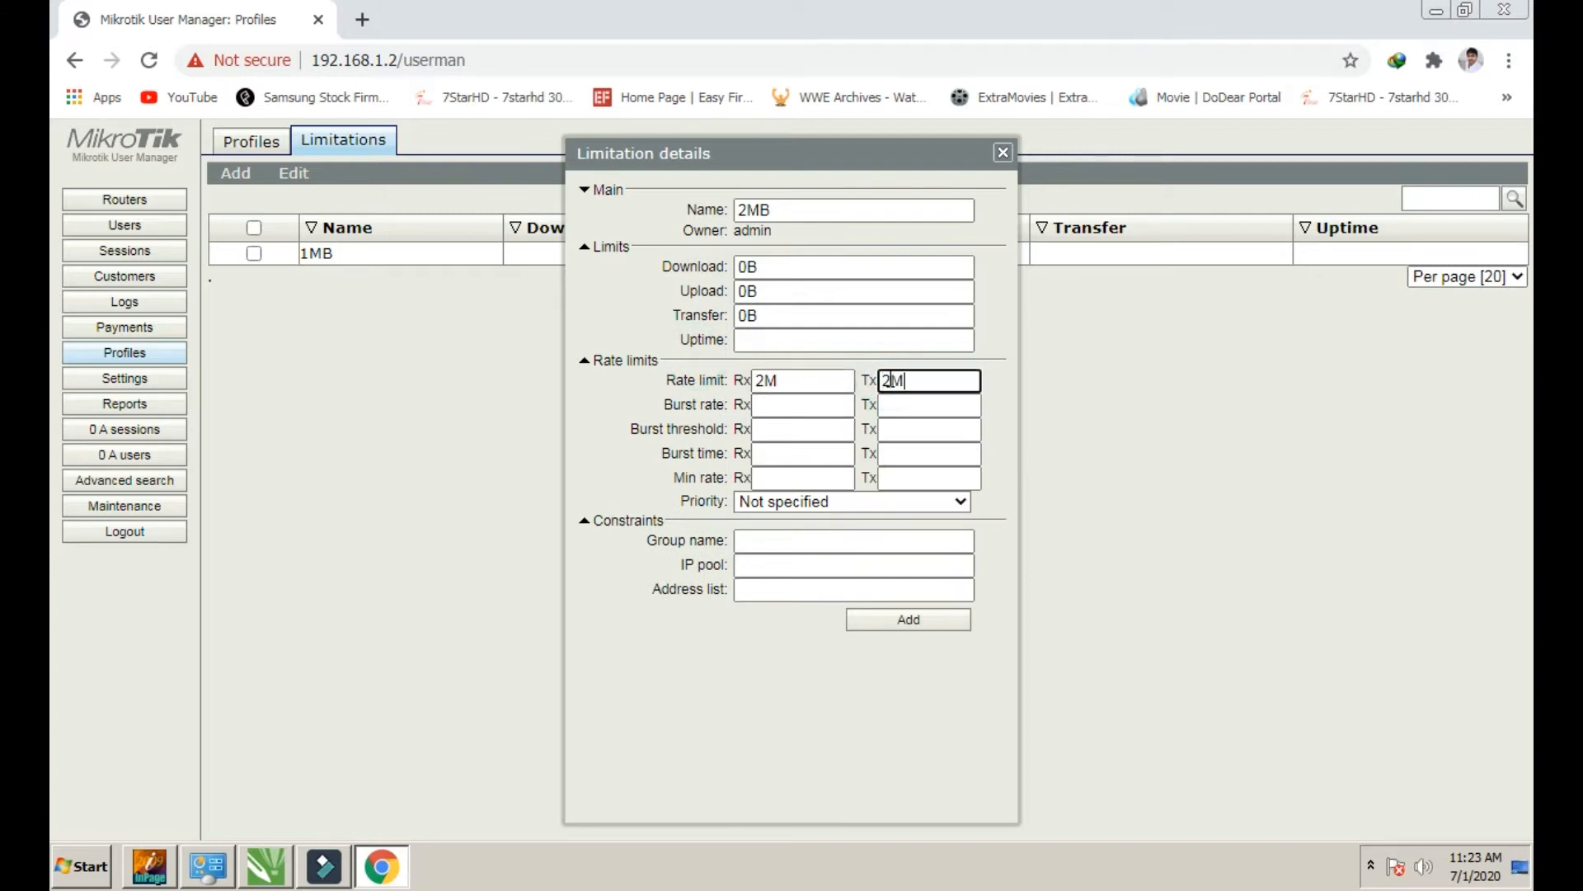
{"action": "left_click", "coordinate": [906, 621]}
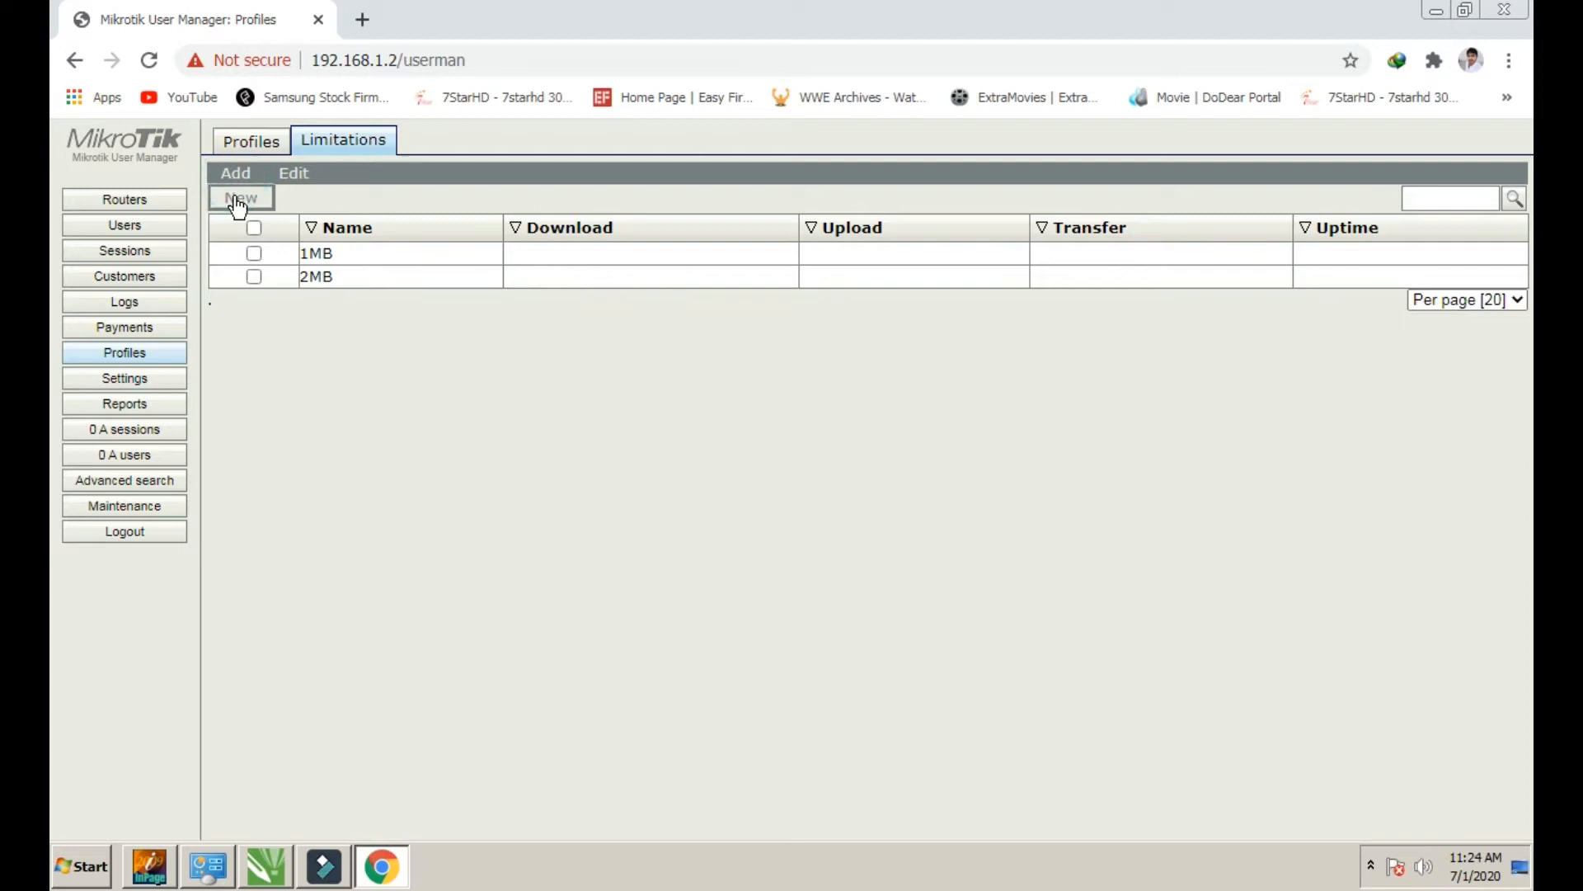
{"action": "left_click", "coordinate": [240, 200]}
Name the new limitation 15days, leave both rate limits blank, and save it
{"action": "left_click", "coordinate": [770, 208]}
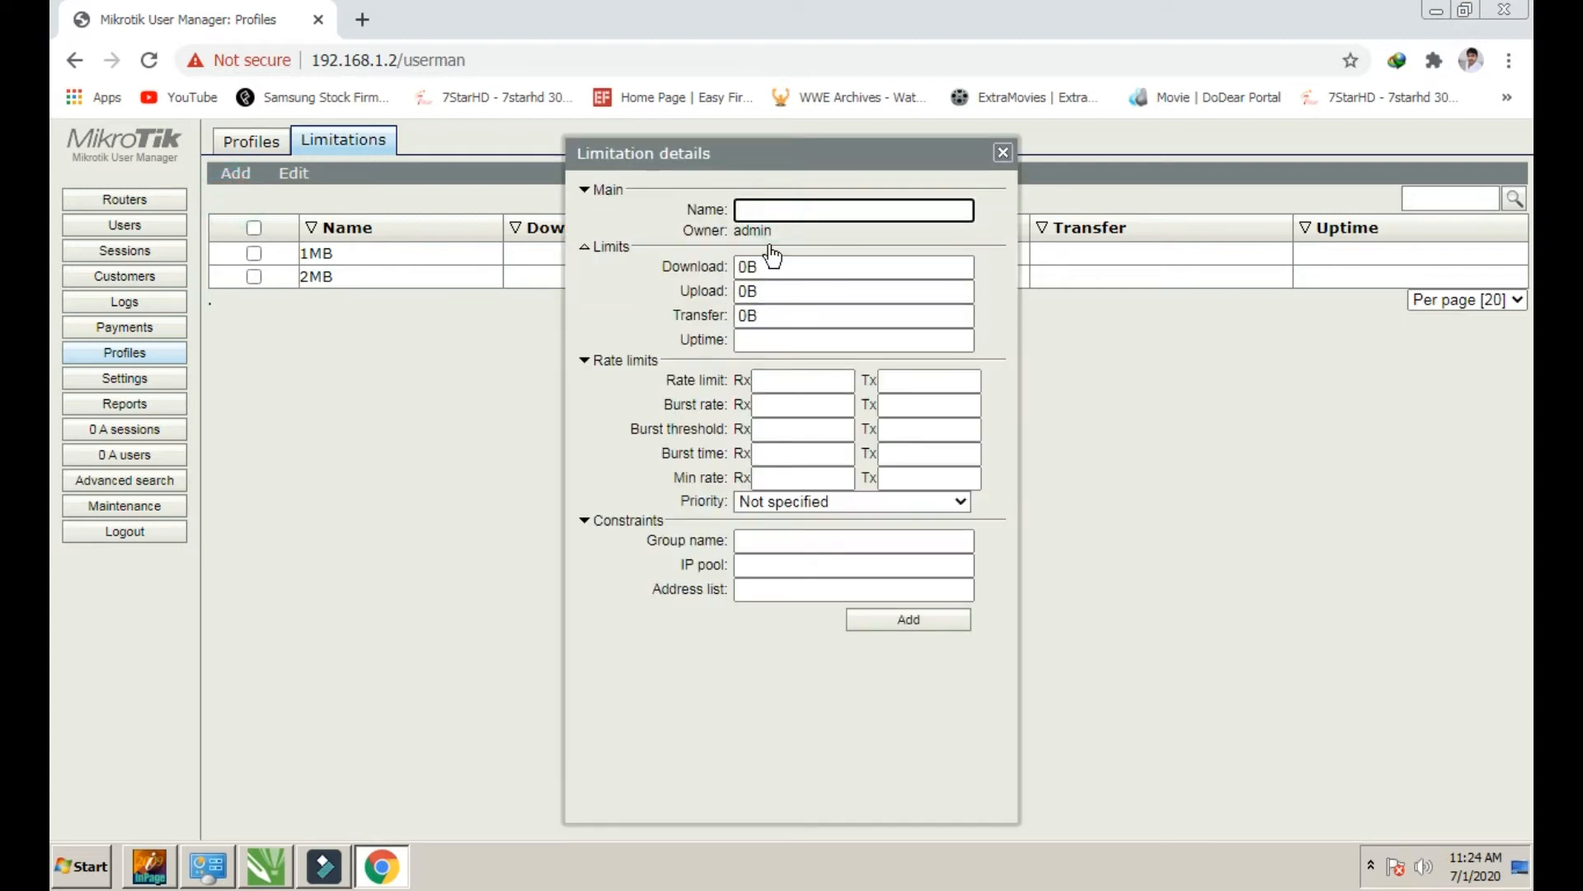
{"action": "type", "text": "15days"}
{"action": "double_click", "coordinate": [879, 204]}
{"action": "left_click", "coordinate": [792, 211]}
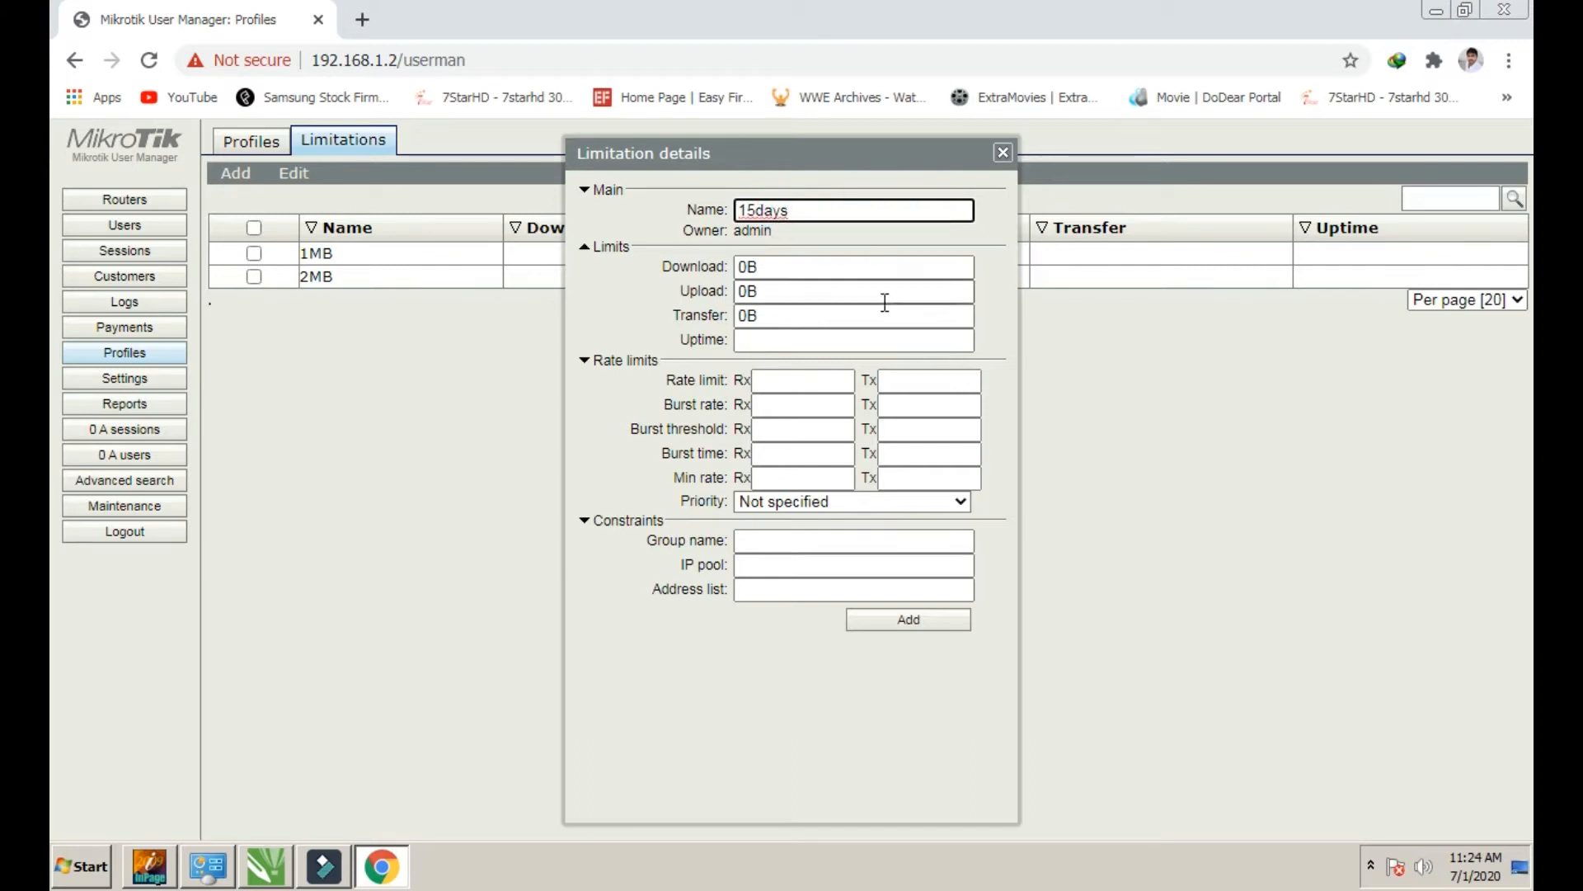
{"action": "left_click", "coordinate": [827, 382]}
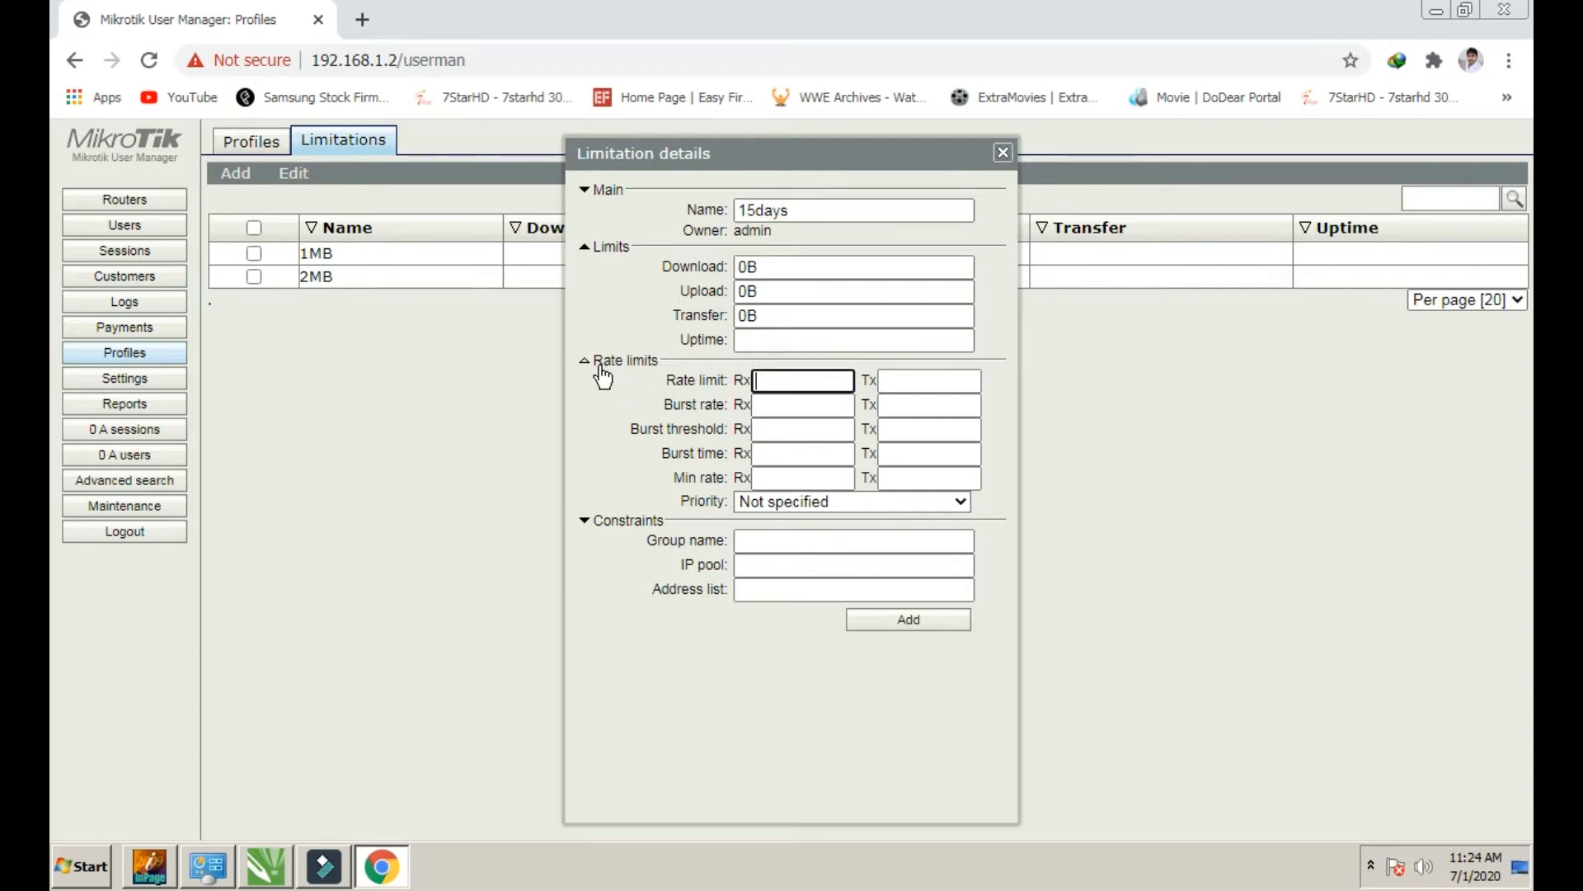
{"action": "left_click", "coordinate": [911, 387]}
{"action": "left_click", "coordinate": [788, 382]}
{"action": "left_click", "coordinate": [902, 400]}
{"action": "left_click", "coordinate": [899, 384]}
{"action": "left_click", "coordinate": [825, 382]}
{"action": "left_click", "coordinate": [887, 382]}
{"action": "left_click", "coordinate": [907, 620]}
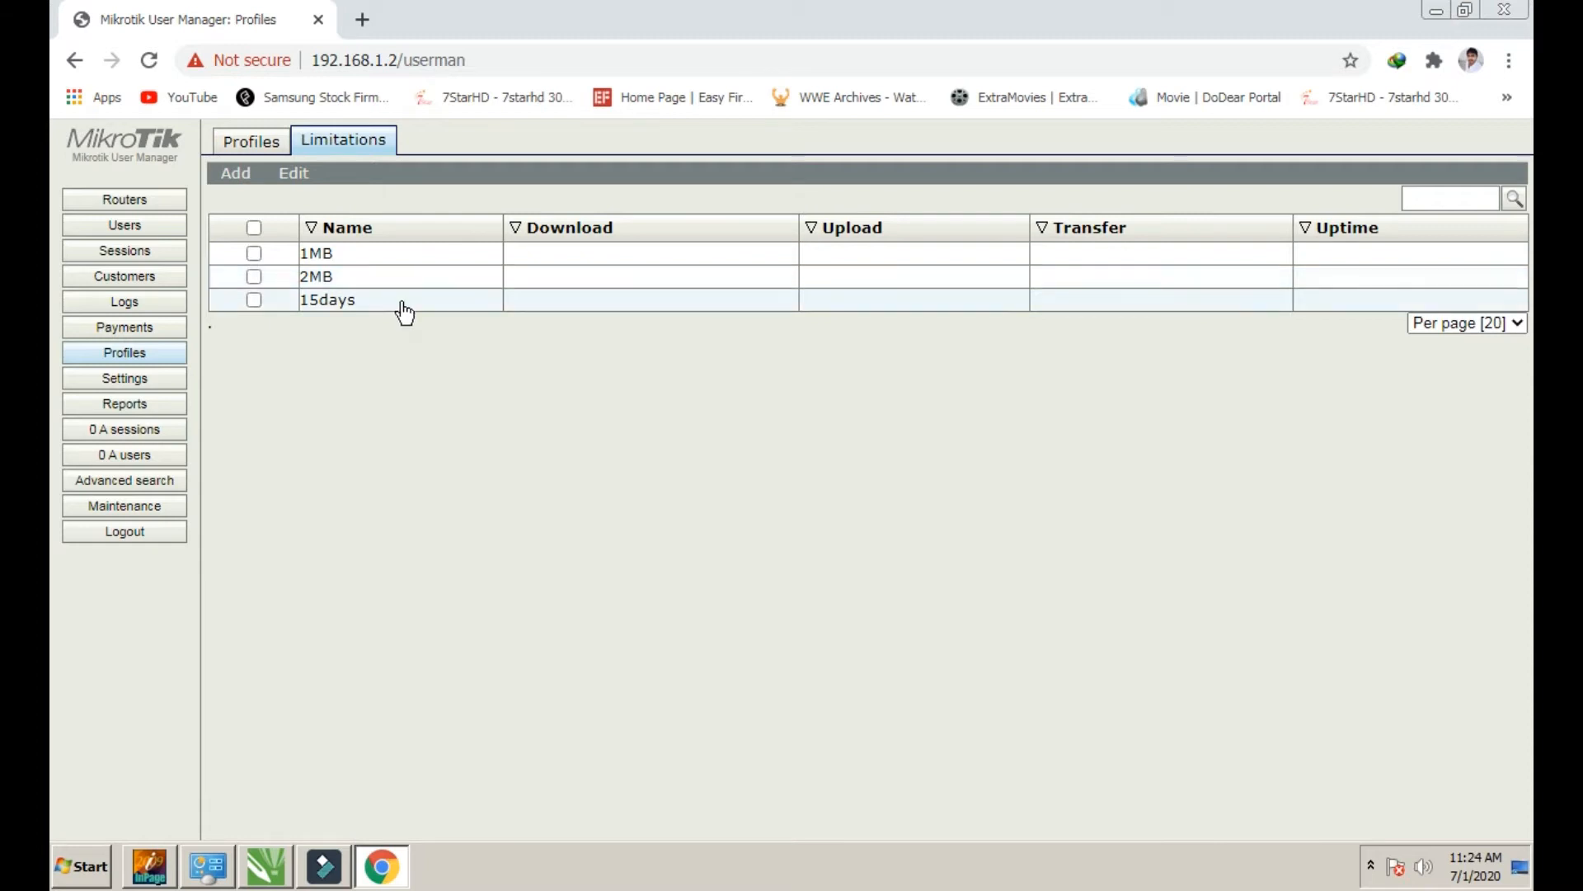
On the Profiles page, remove the old 2mb profile and create a 1MB profile
{"action": "left_click", "coordinate": [262, 147]}
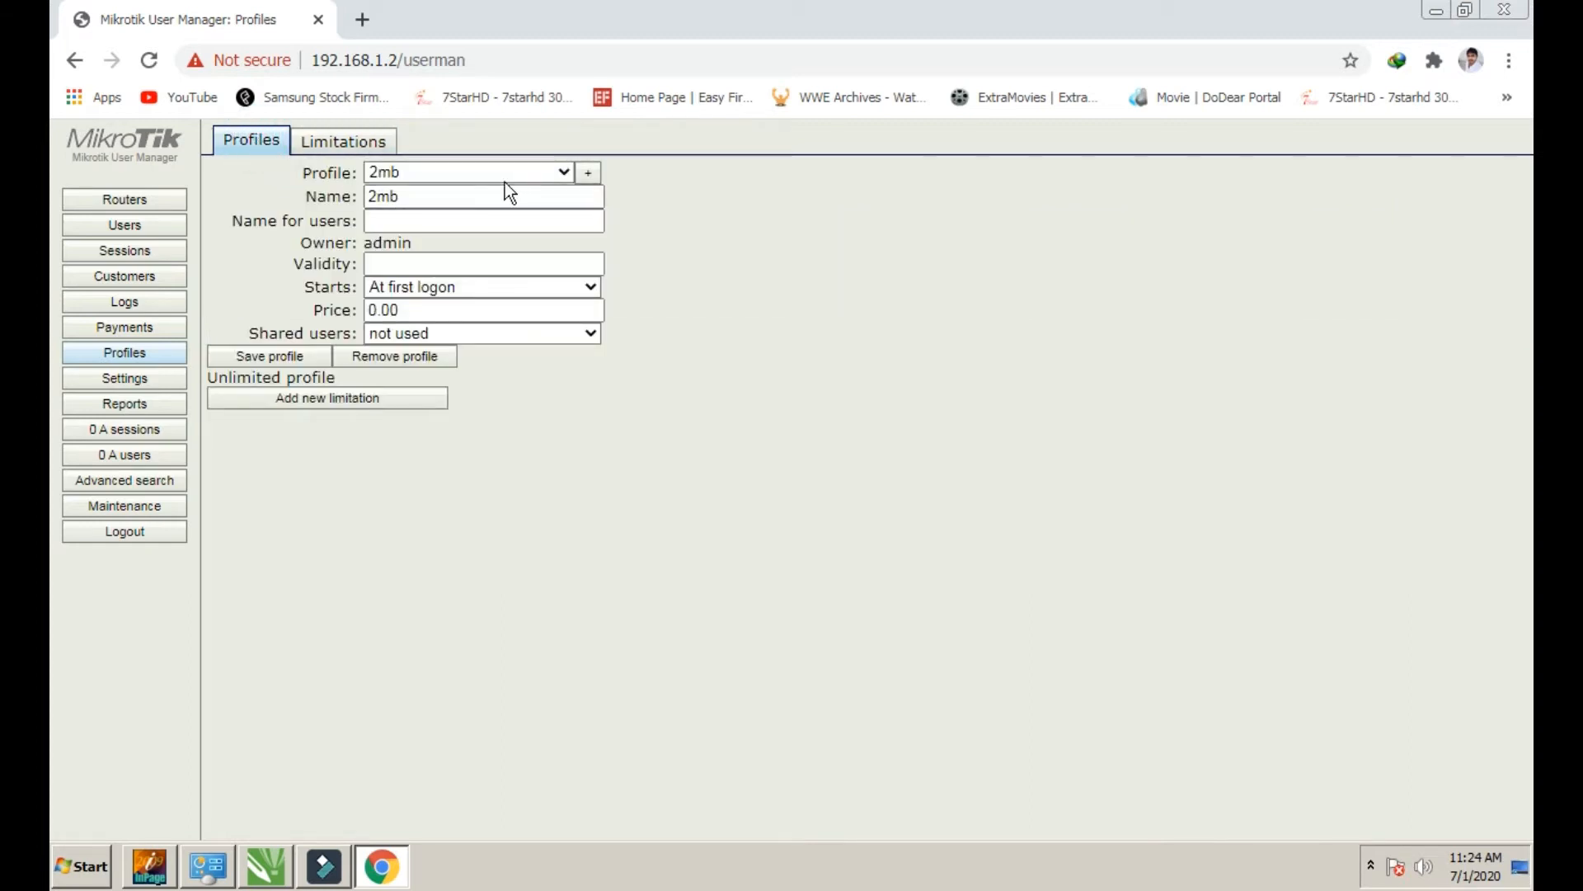
{"action": "left_click", "coordinate": [384, 357]}
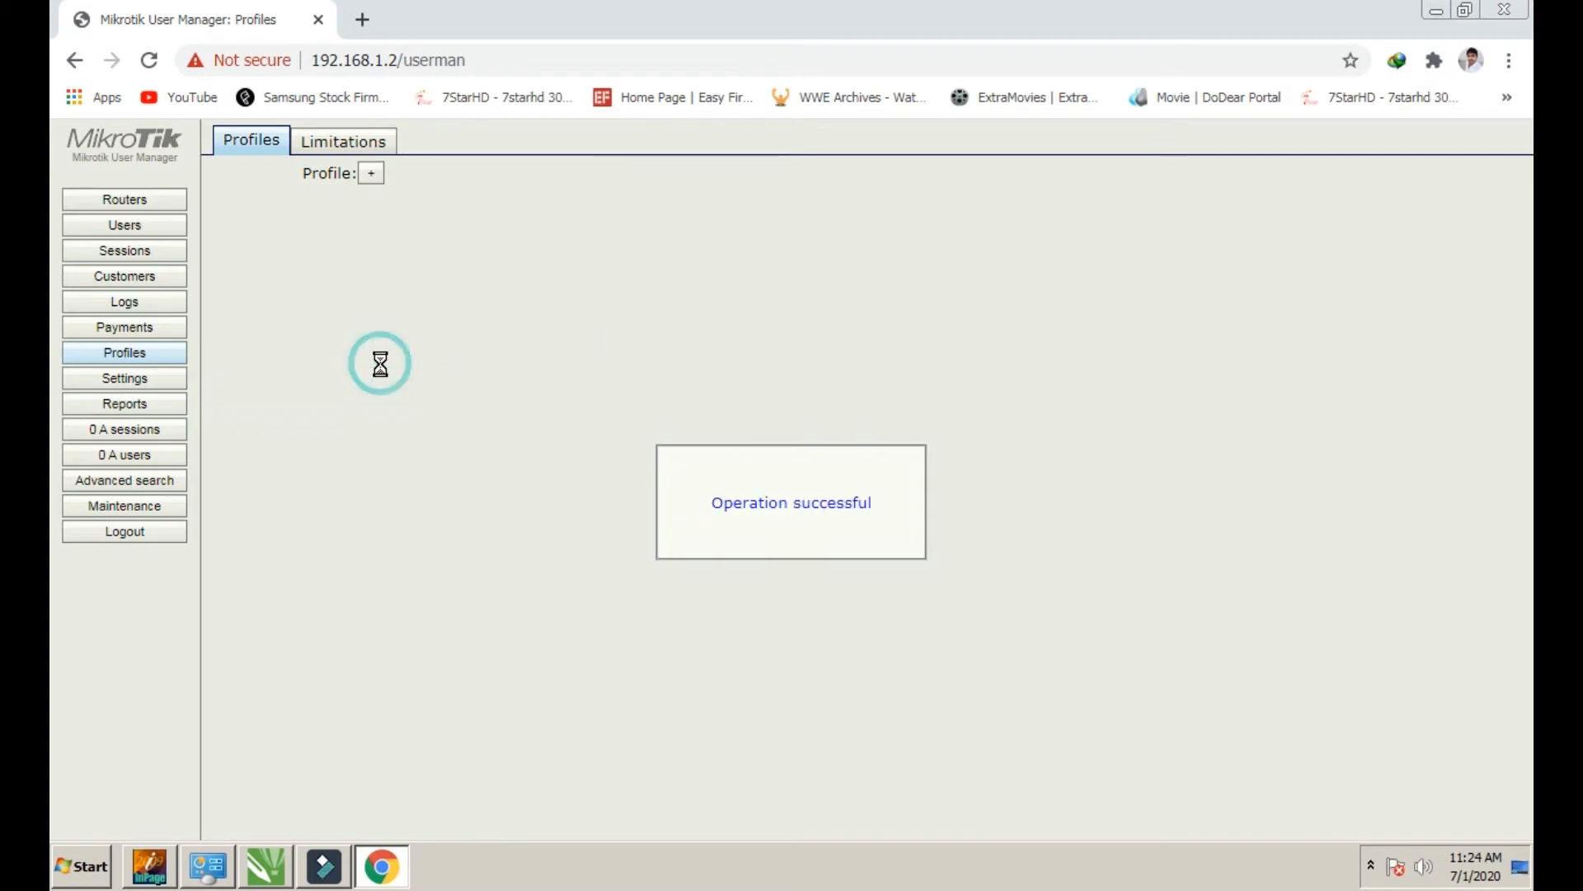
{"action": "left_click", "coordinate": [368, 180]}
{"action": "left_click", "coordinate": [832, 478]}
{"action": "type", "text": "1MB"}
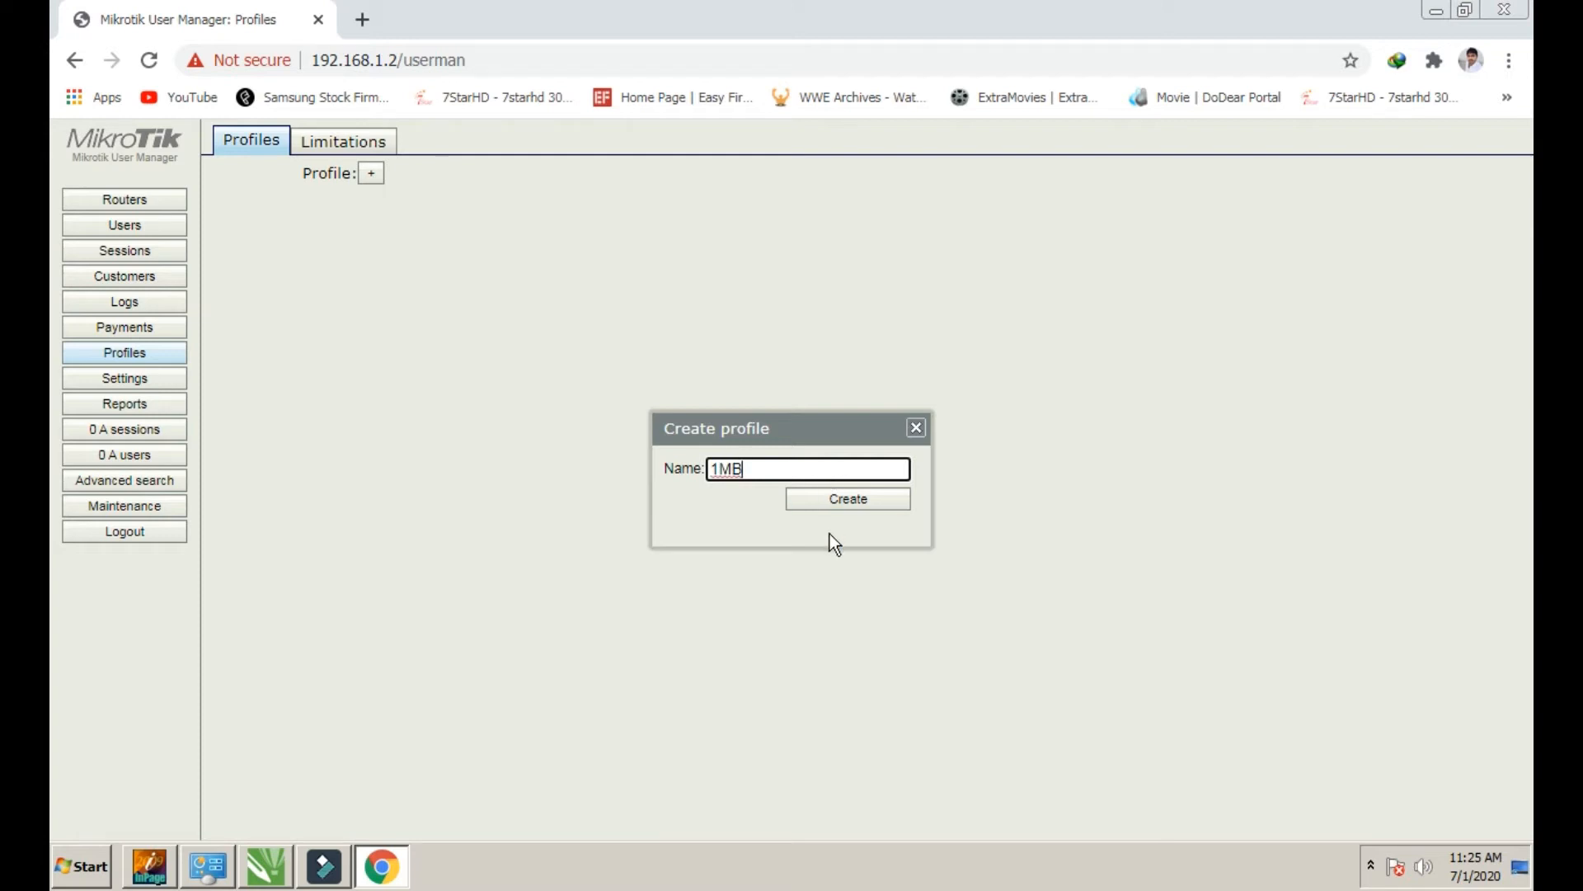
{"action": "left_click", "coordinate": [847, 504]}
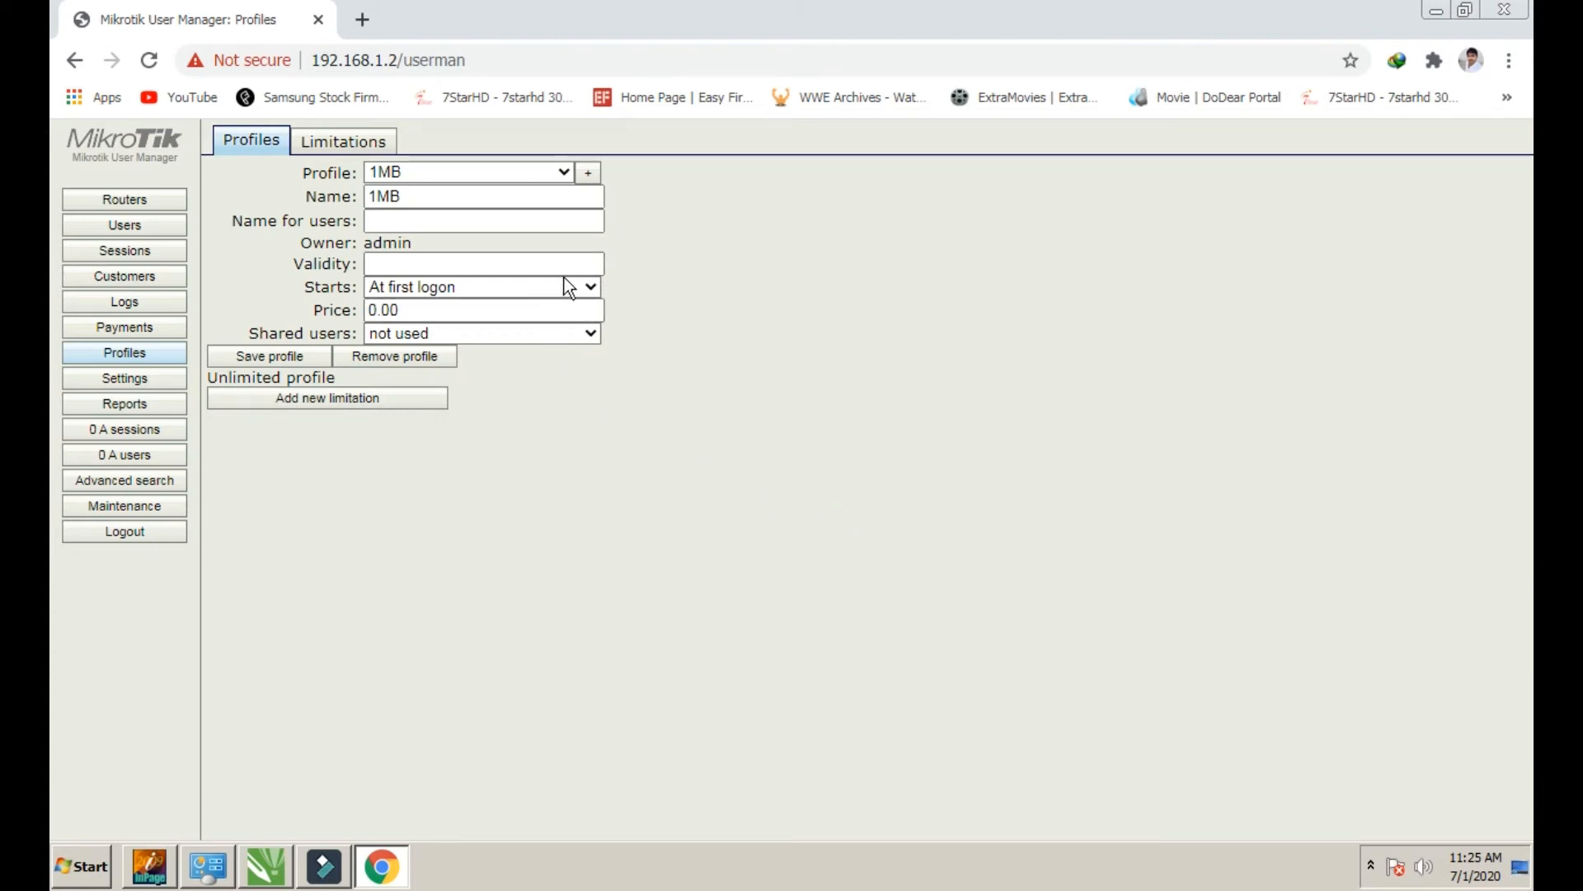
Look over the 1MB profile's name and name-for-users fields
{"action": "double_click", "coordinate": [394, 197]}
{"action": "left_click", "coordinate": [401, 218]}
{"action": "left_click", "coordinate": [358, 221]}
{"action": "left_click_drag", "start_coordinate": [358, 221], "coordinate": [242, 221]}
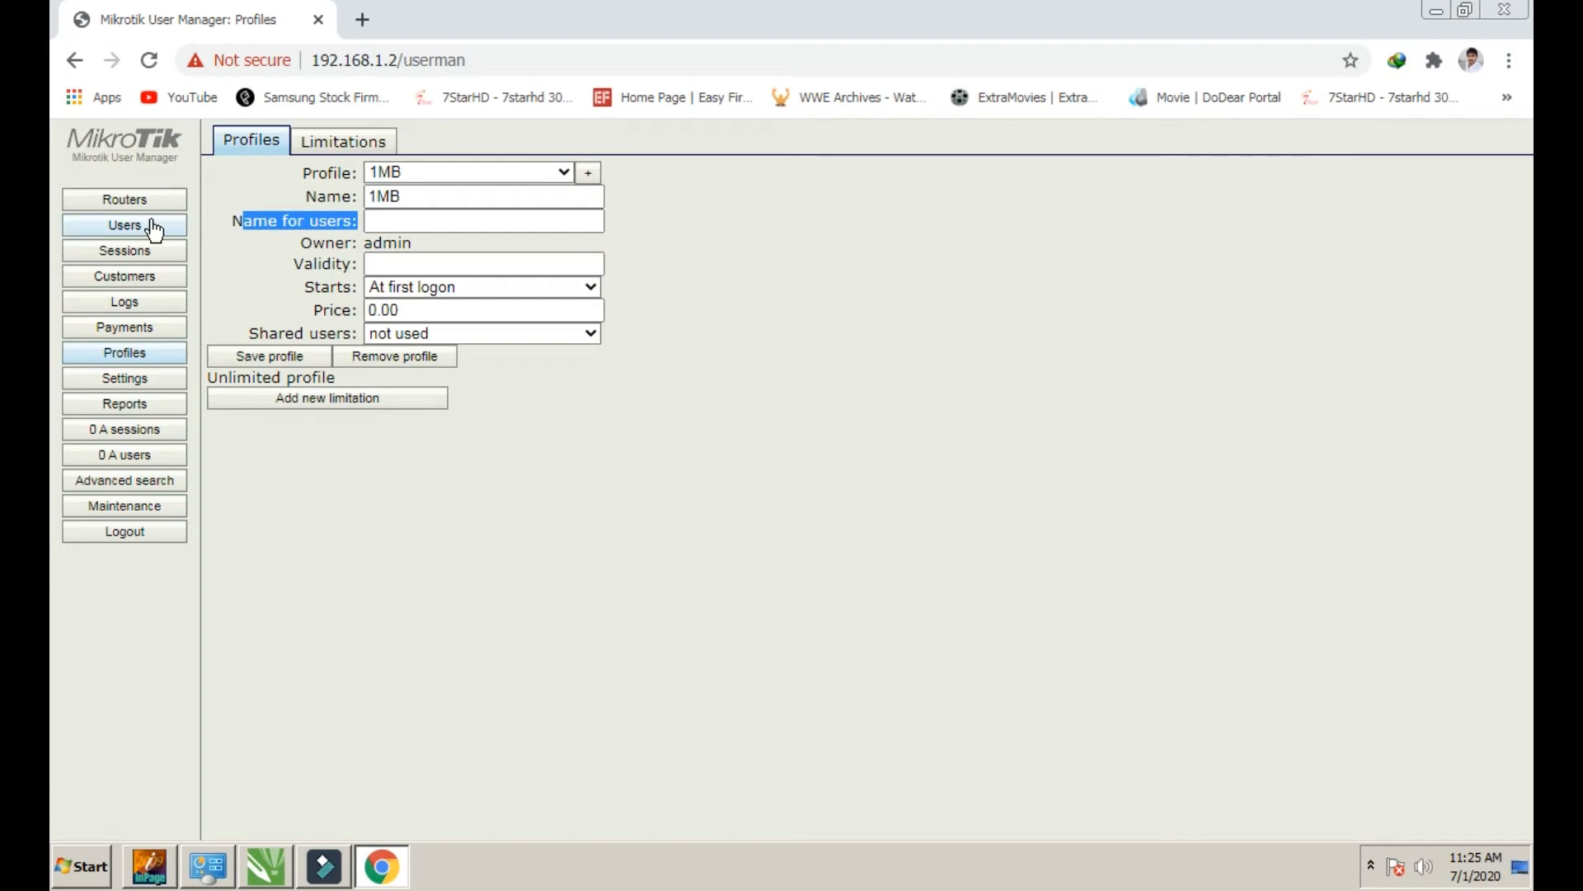
{"action": "left_click", "coordinate": [255, 229]}
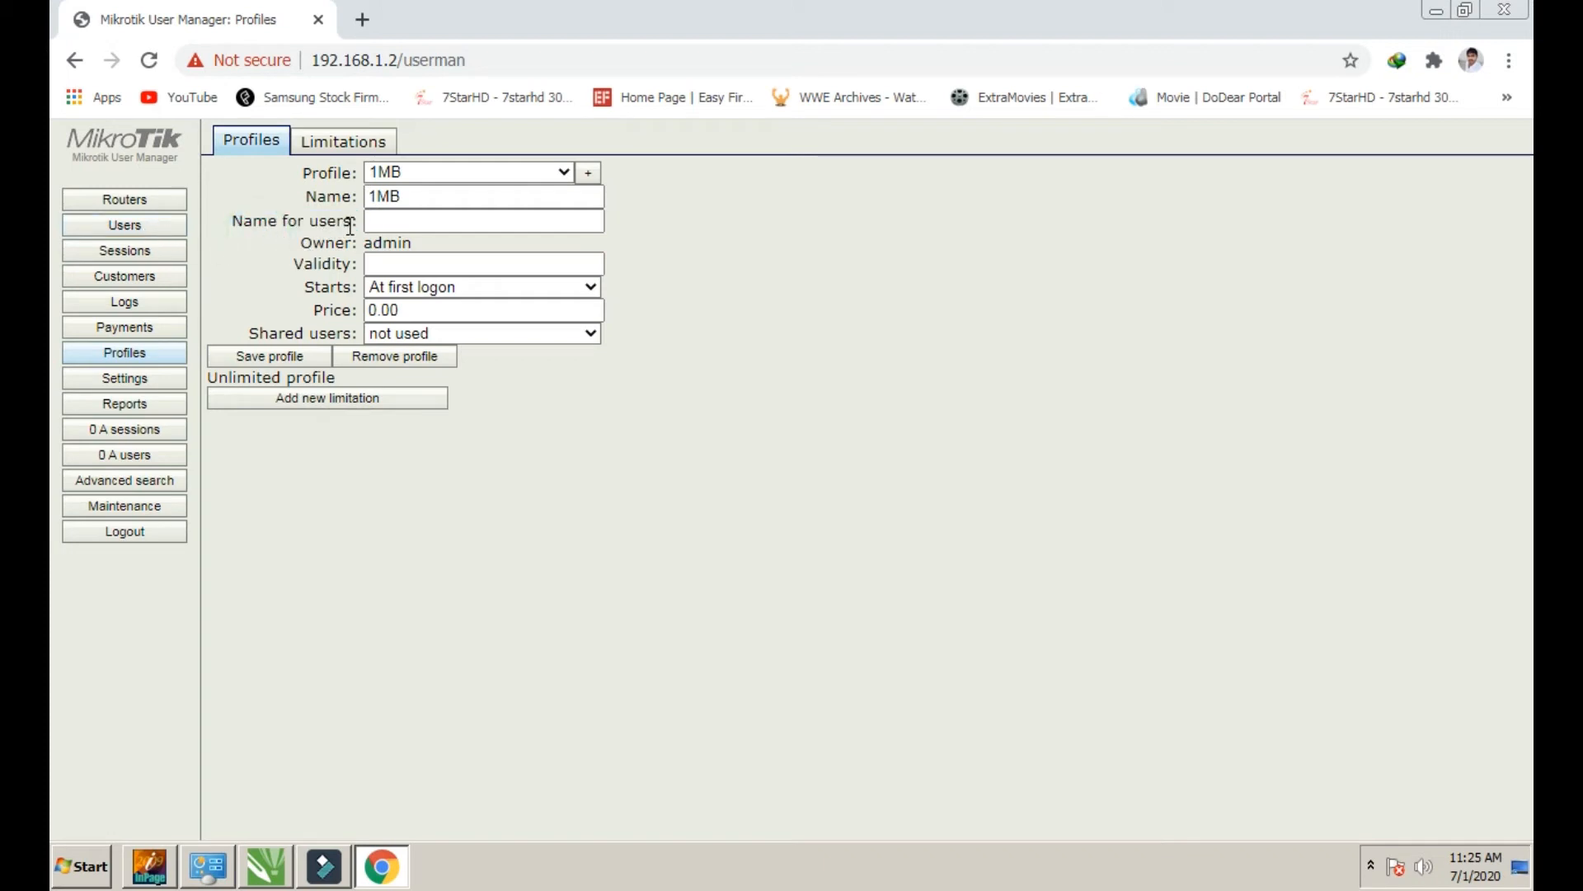
{"action": "left_click_drag", "start_coordinate": [351, 223], "coordinate": [235, 226]}
{"action": "left_click", "coordinate": [238, 261]}
{"action": "left_click", "coordinate": [423, 223]}
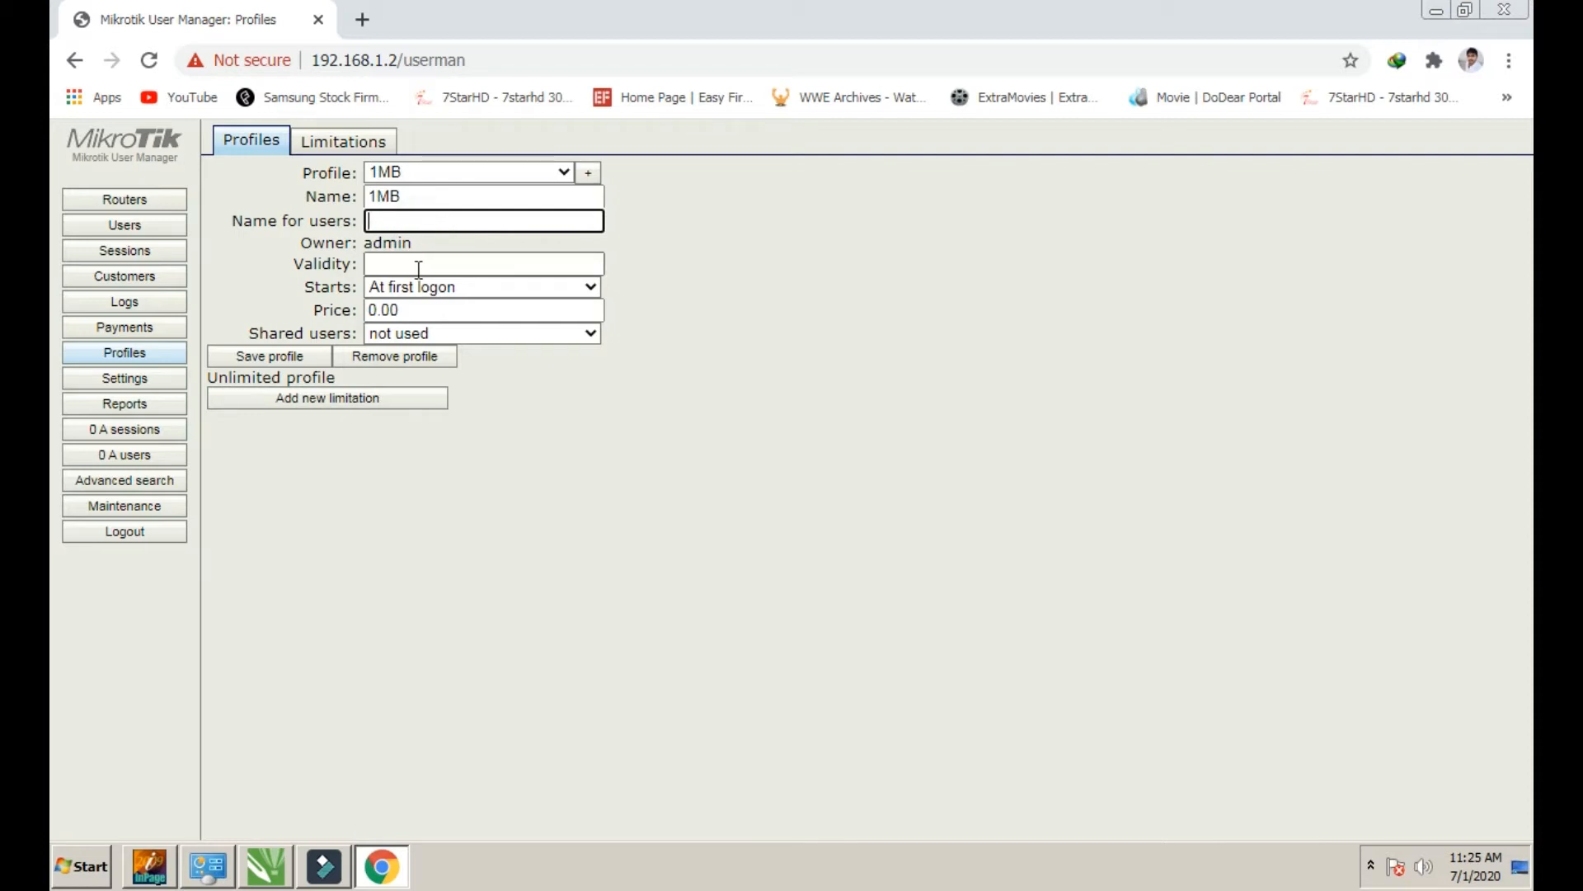
Enter 4w2d as the 1MB profile's validity
{"action": "left_click", "coordinate": [417, 265]}
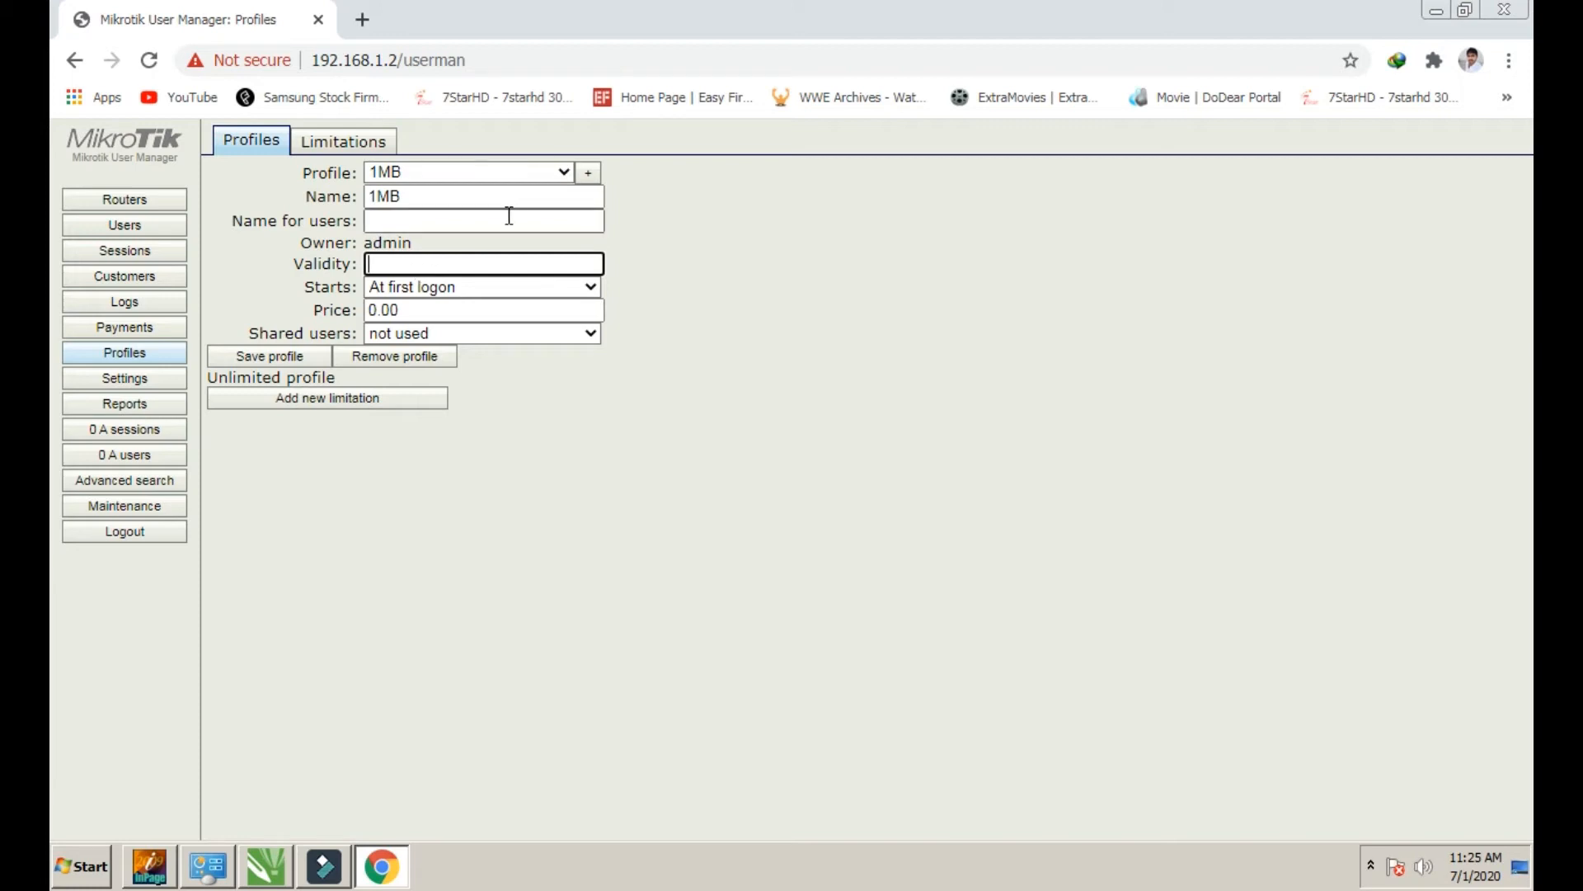
{"action": "left_click", "coordinate": [495, 266]}
{"action": "type", "text": "4w"}
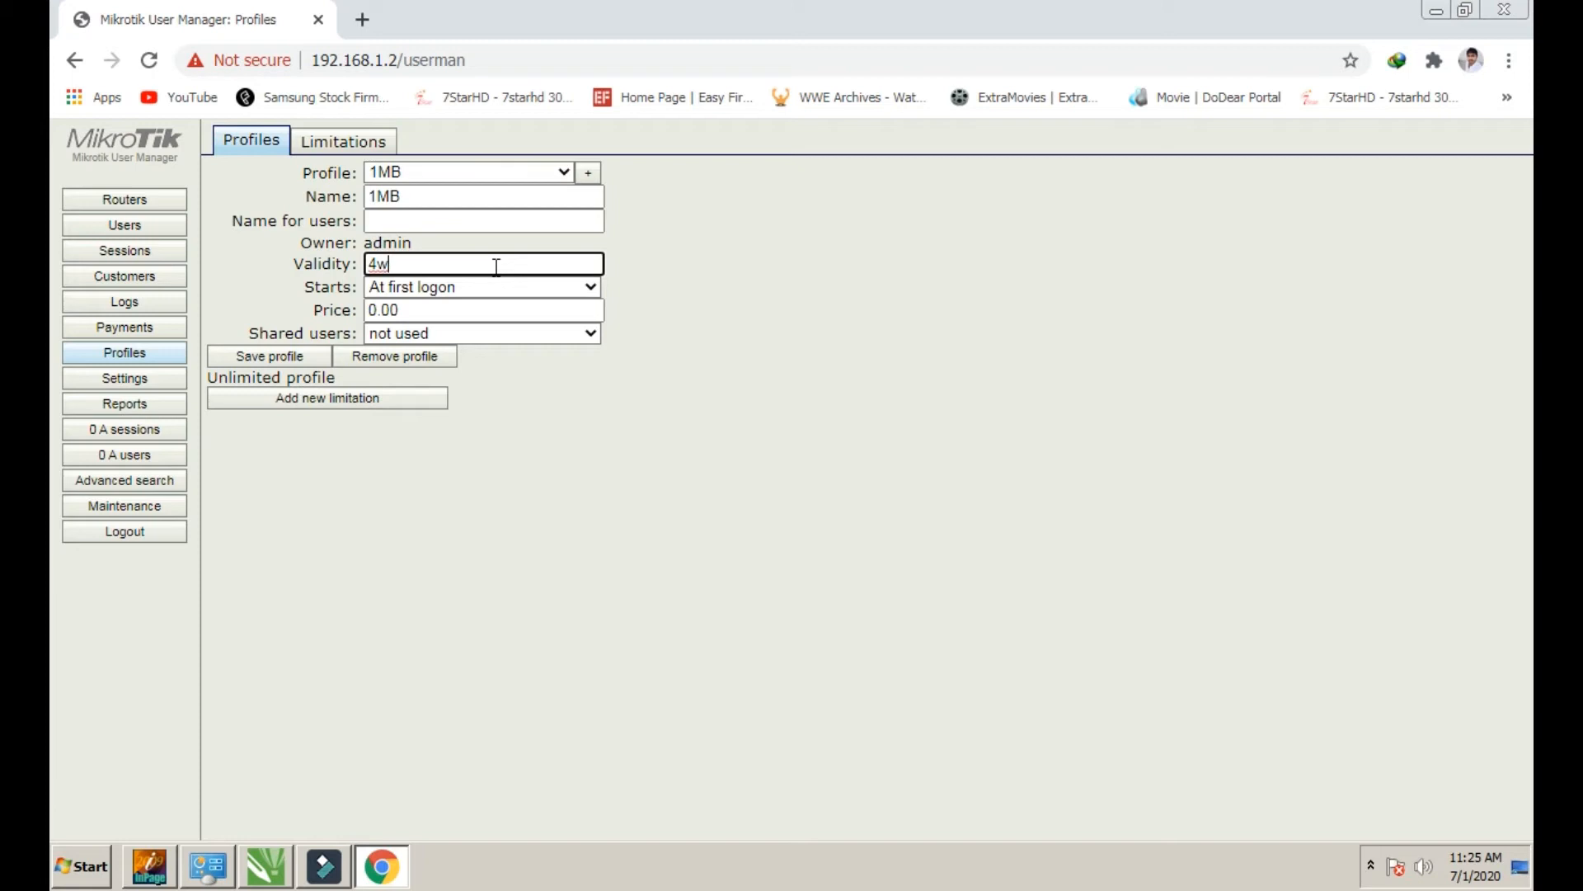
{"action": "type", "text": "2d"}
{"action": "double_click", "coordinate": [496, 265]}
{"action": "left_click", "coordinate": [424, 265]}
{"action": "left_click_drag", "start_coordinate": [428, 262], "coordinate": [316, 261]}
{"action": "left_click", "coordinate": [427, 262]}
{"action": "left_click", "coordinate": [420, 257]}
{"action": "double_click", "coordinate": [418, 258]}
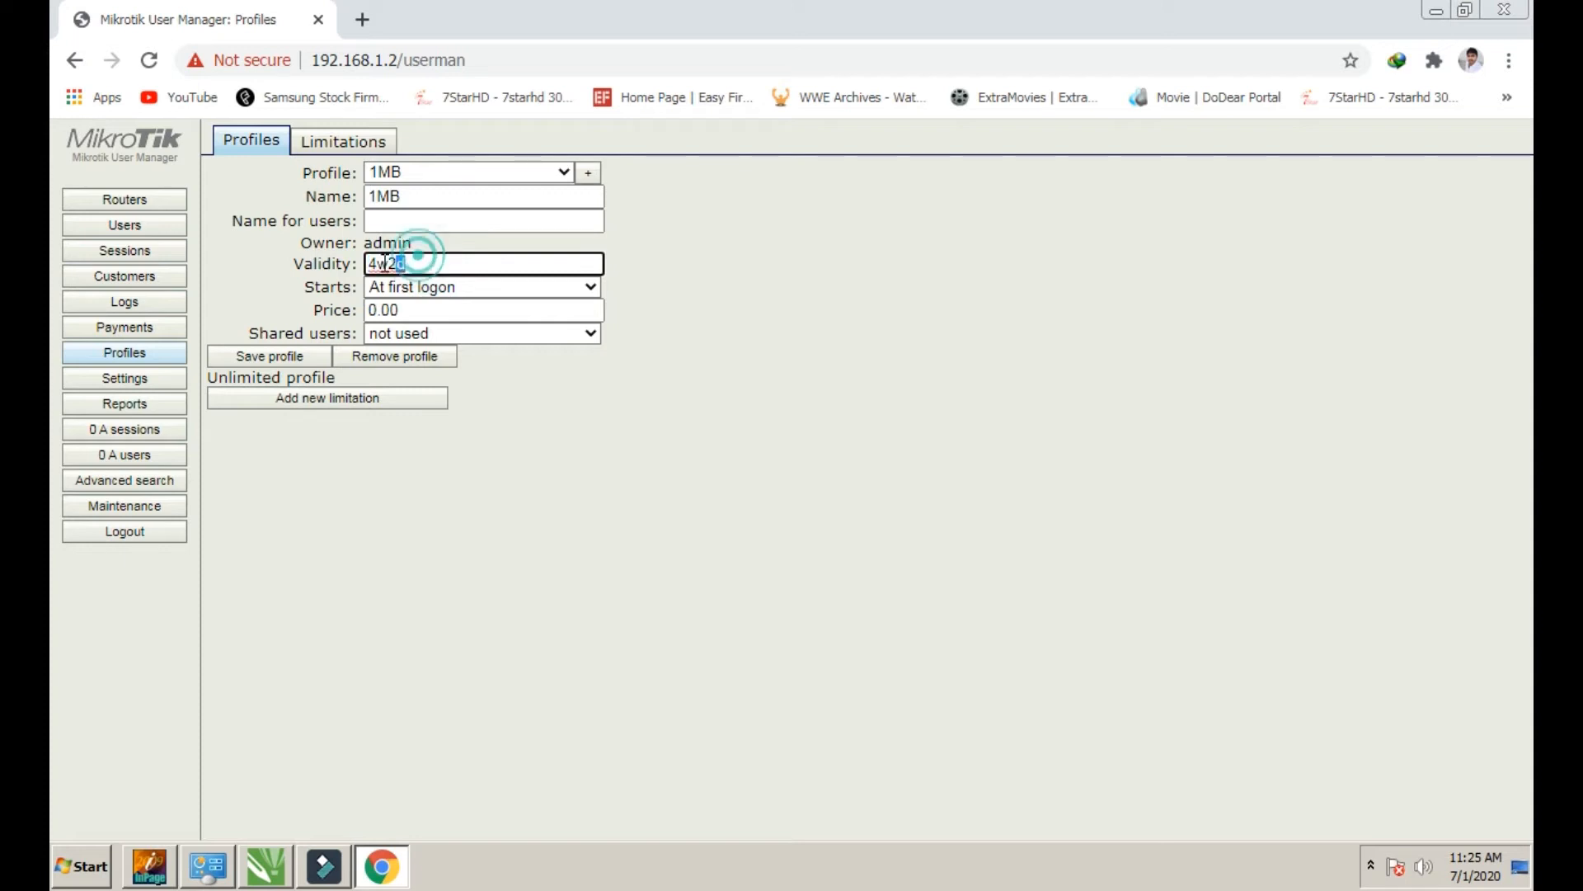
Replace the validity value with 30d
{"action": "key", "text": "BackSpace"}
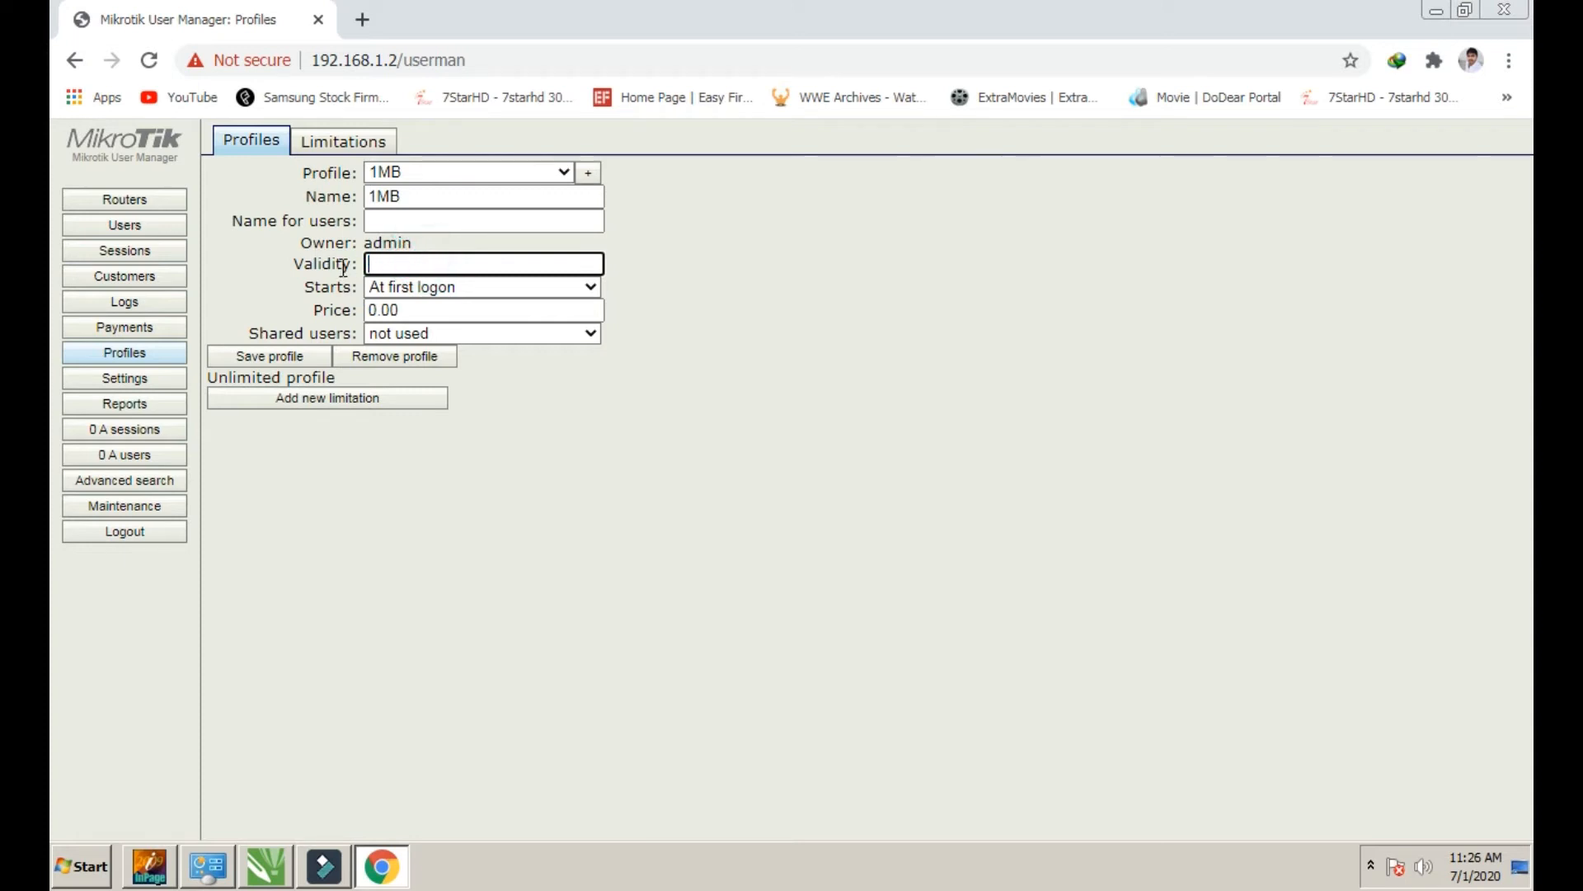
{"action": "type", "text": "30d"}
{"action": "double_click", "coordinate": [400, 264]}
{"action": "left_click", "coordinate": [404, 264]}
{"action": "left_click_drag", "start_coordinate": [404, 264], "coordinate": [357, 258]}
Make the 1MB profile's validity start Now
{"action": "left_click_drag", "start_coordinate": [359, 289], "coordinate": [300, 293]}
{"action": "left_click", "coordinate": [408, 286]}
{"action": "left_click", "coordinate": [410, 287]}
{"action": "left_click", "coordinate": [409, 287]}
{"action": "left_click", "coordinate": [409, 286]}
{"action": "left_click", "coordinate": [409, 286]}
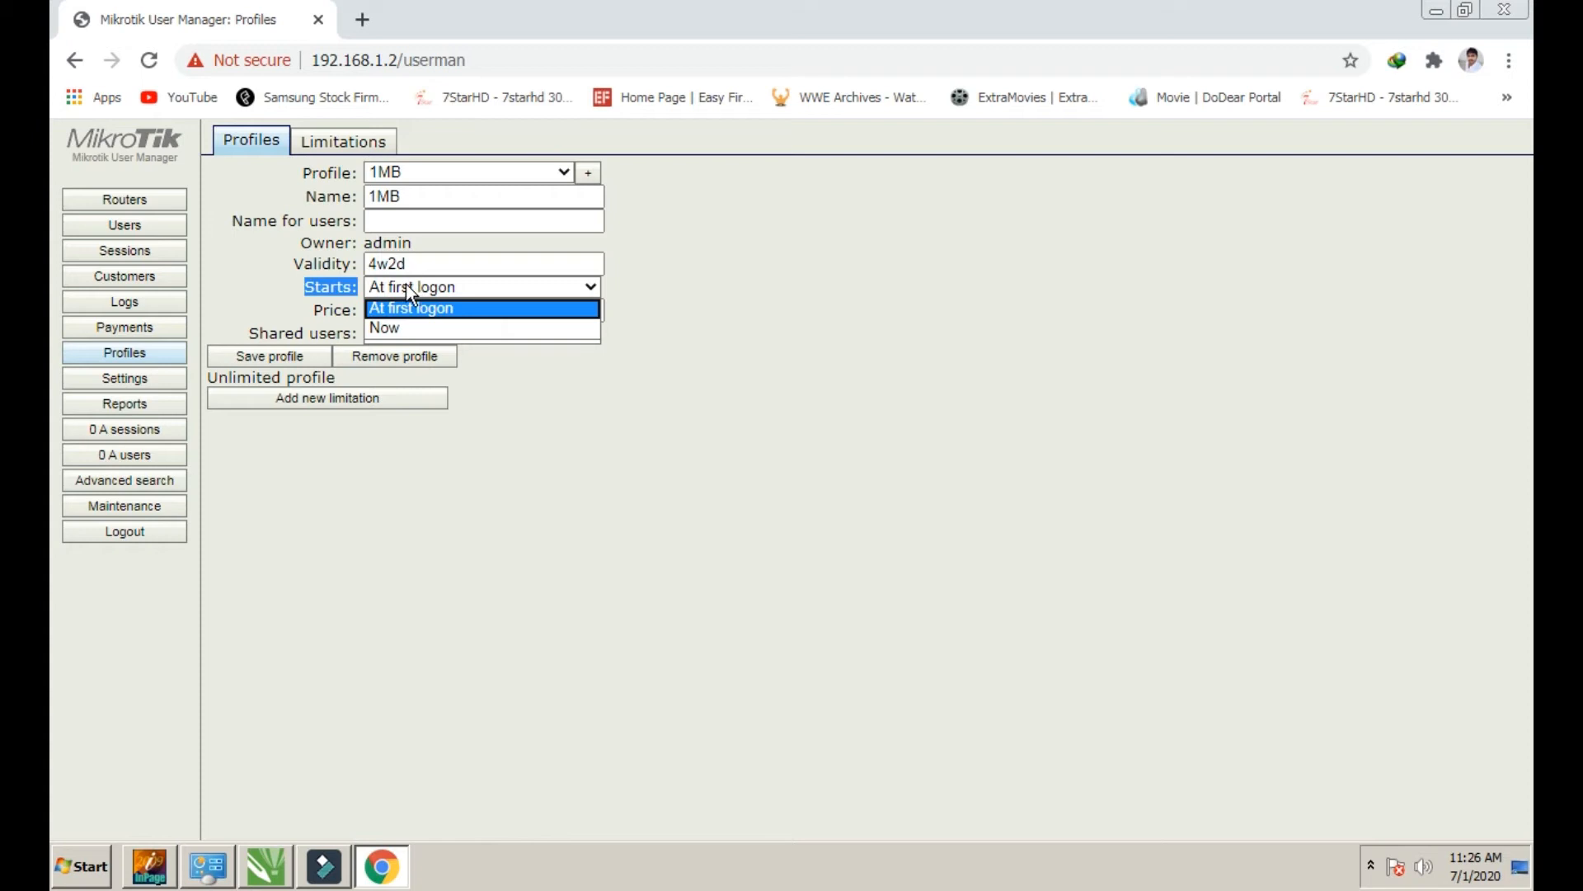
{"action": "left_click", "coordinate": [405, 283]}
{"action": "left_click", "coordinate": [405, 284]}
{"action": "left_click", "coordinate": [404, 285]}
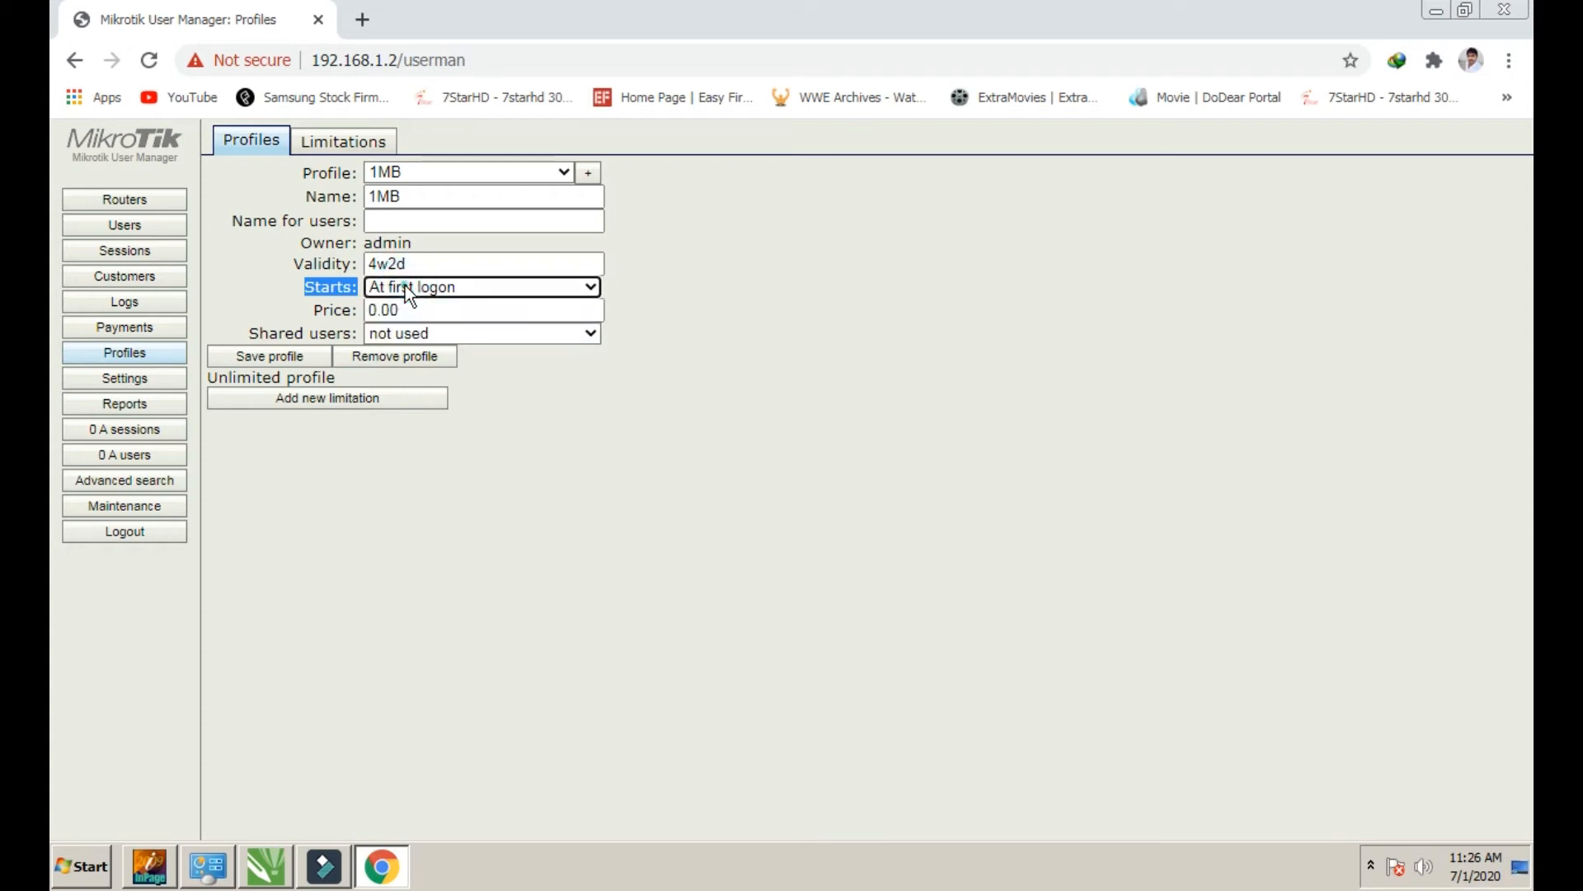
{"action": "left_click", "coordinate": [497, 288]}
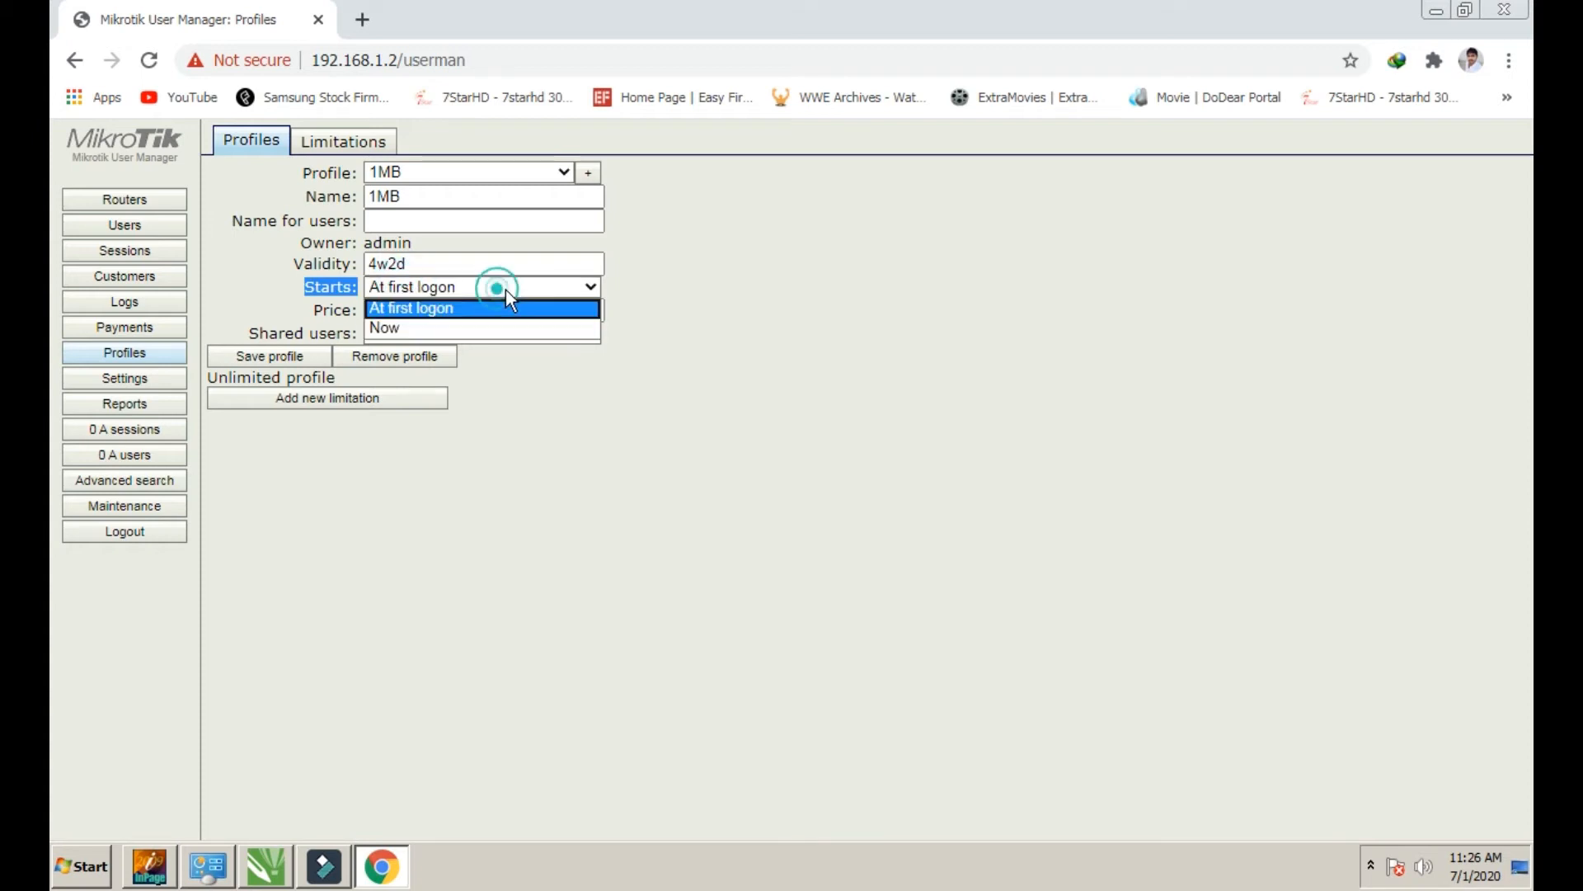
{"action": "left_click", "coordinate": [499, 289]}
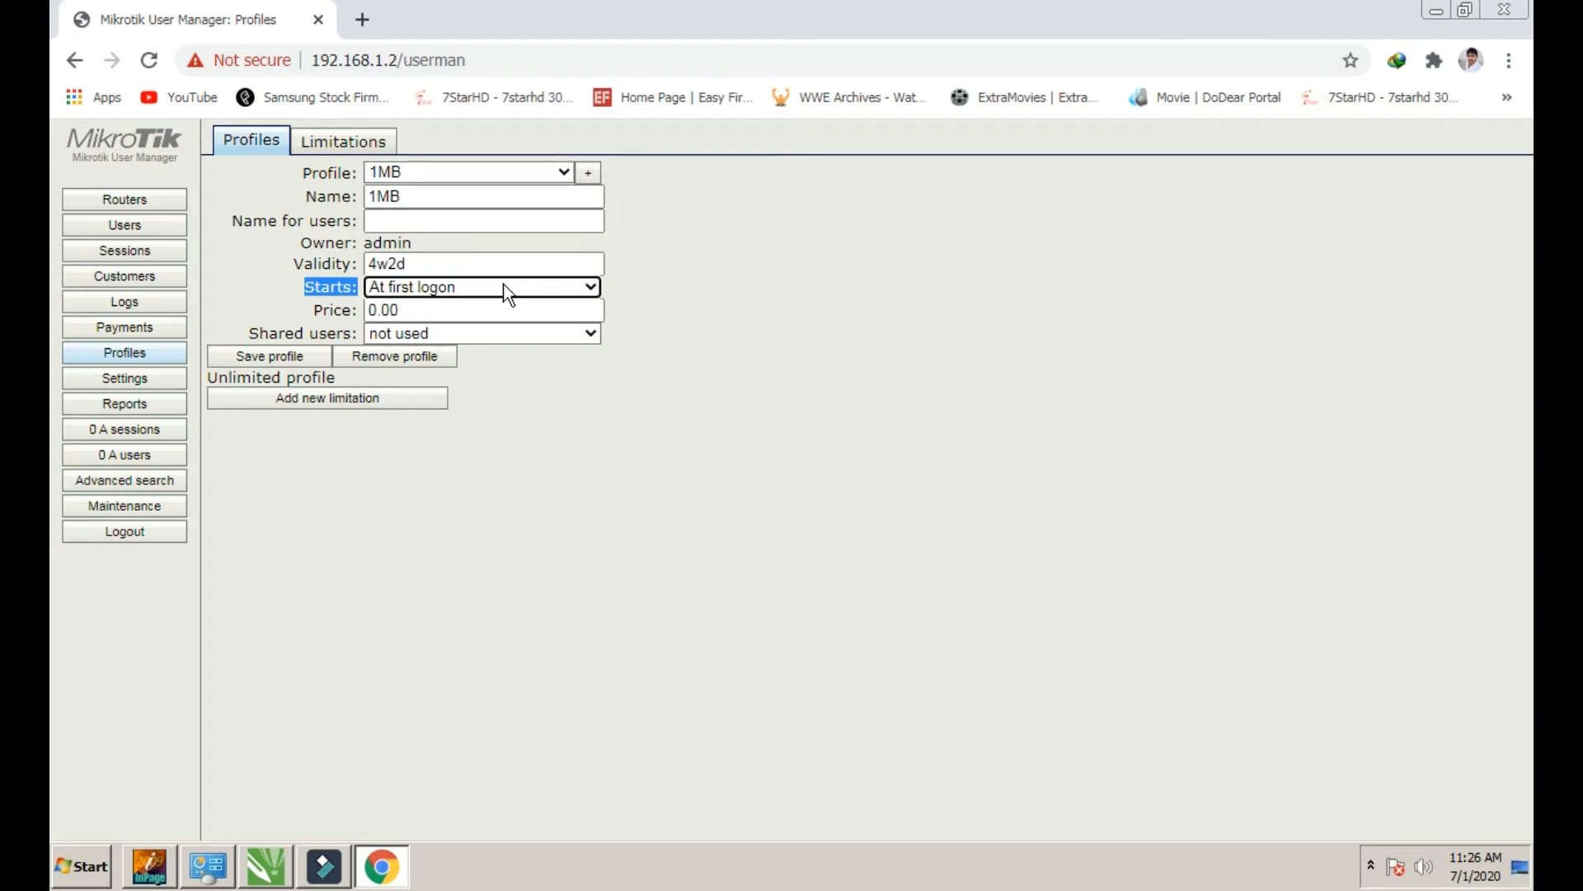
{"action": "left_click", "coordinate": [505, 288]}
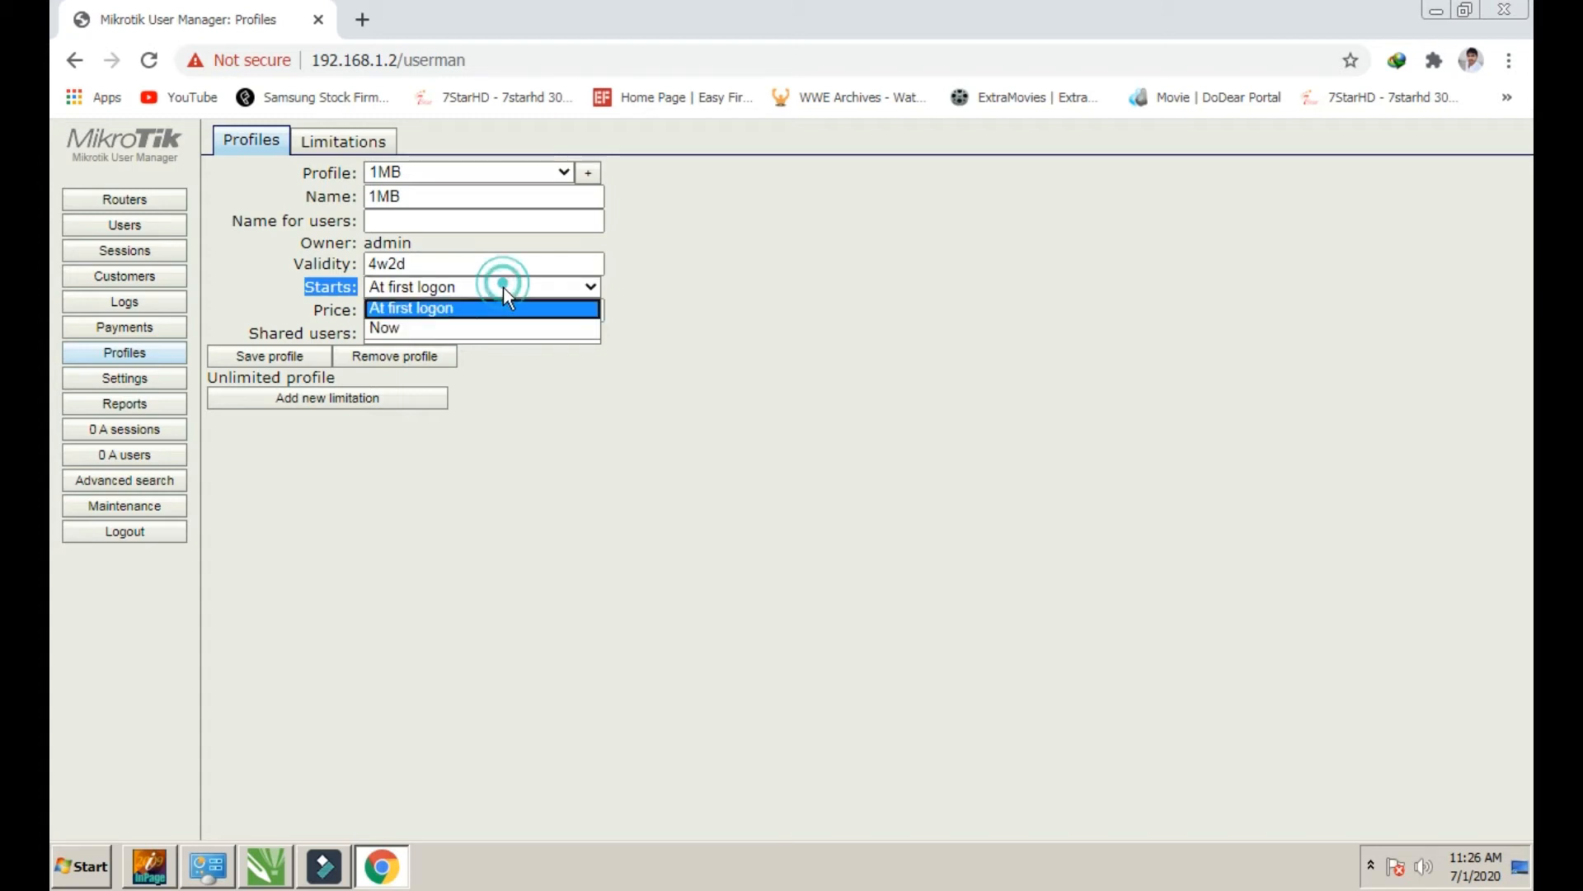
{"action": "left_click", "coordinate": [391, 330]}
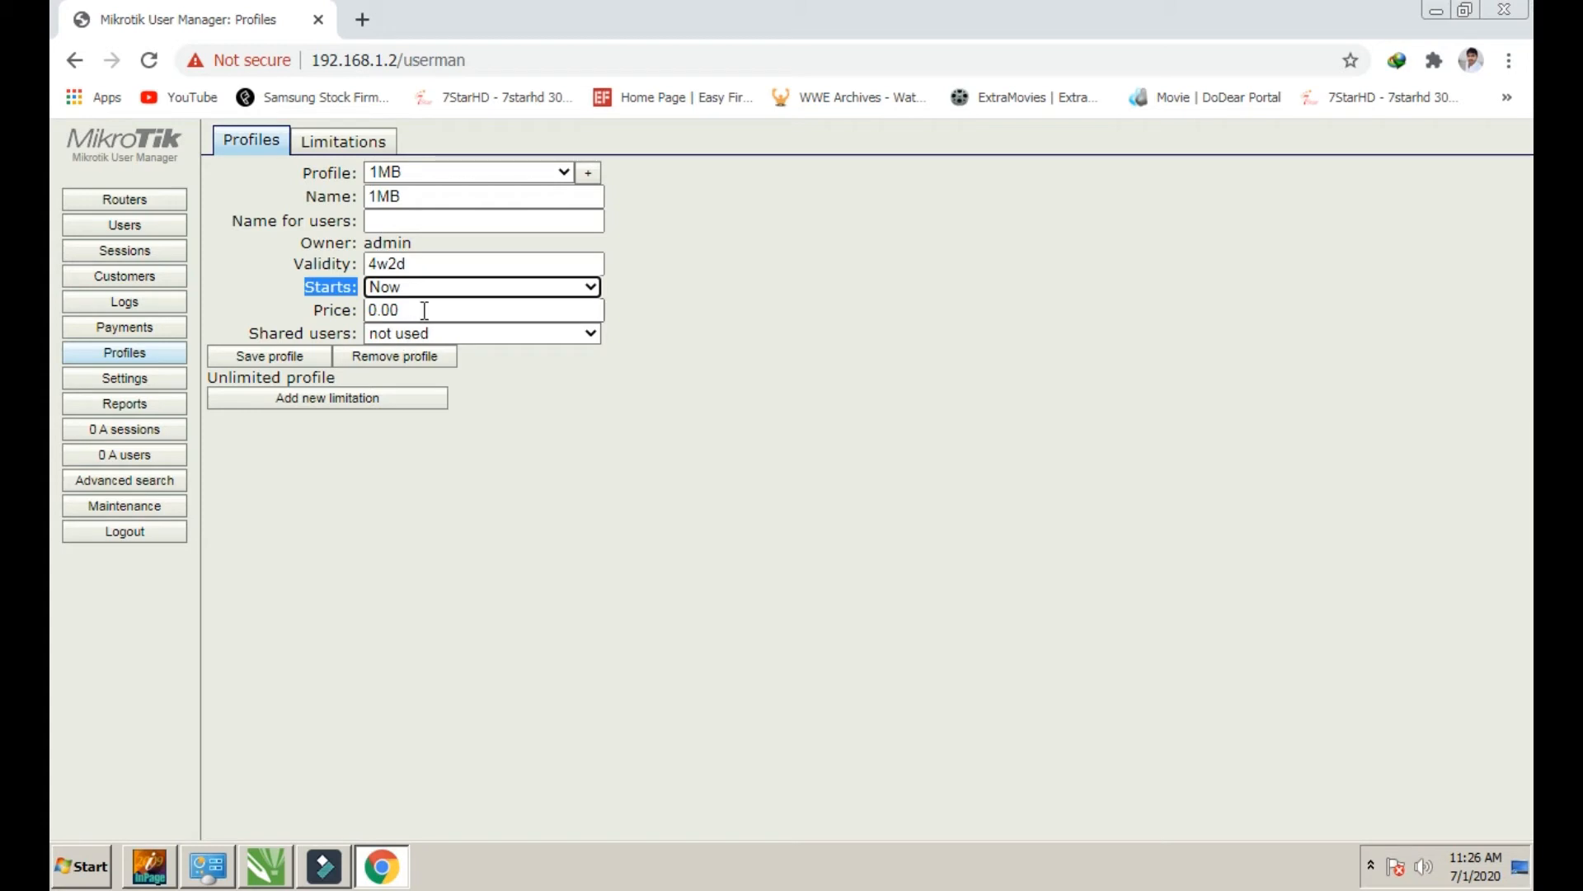
Replace the 0.00 price with 800
{"action": "left_click", "coordinate": [426, 310]}
{"action": "double_click", "coordinate": [343, 309]}
{"action": "left_click", "coordinate": [414, 309]}
{"action": "left_click_drag", "start_coordinate": [414, 308], "coordinate": [366, 320]}
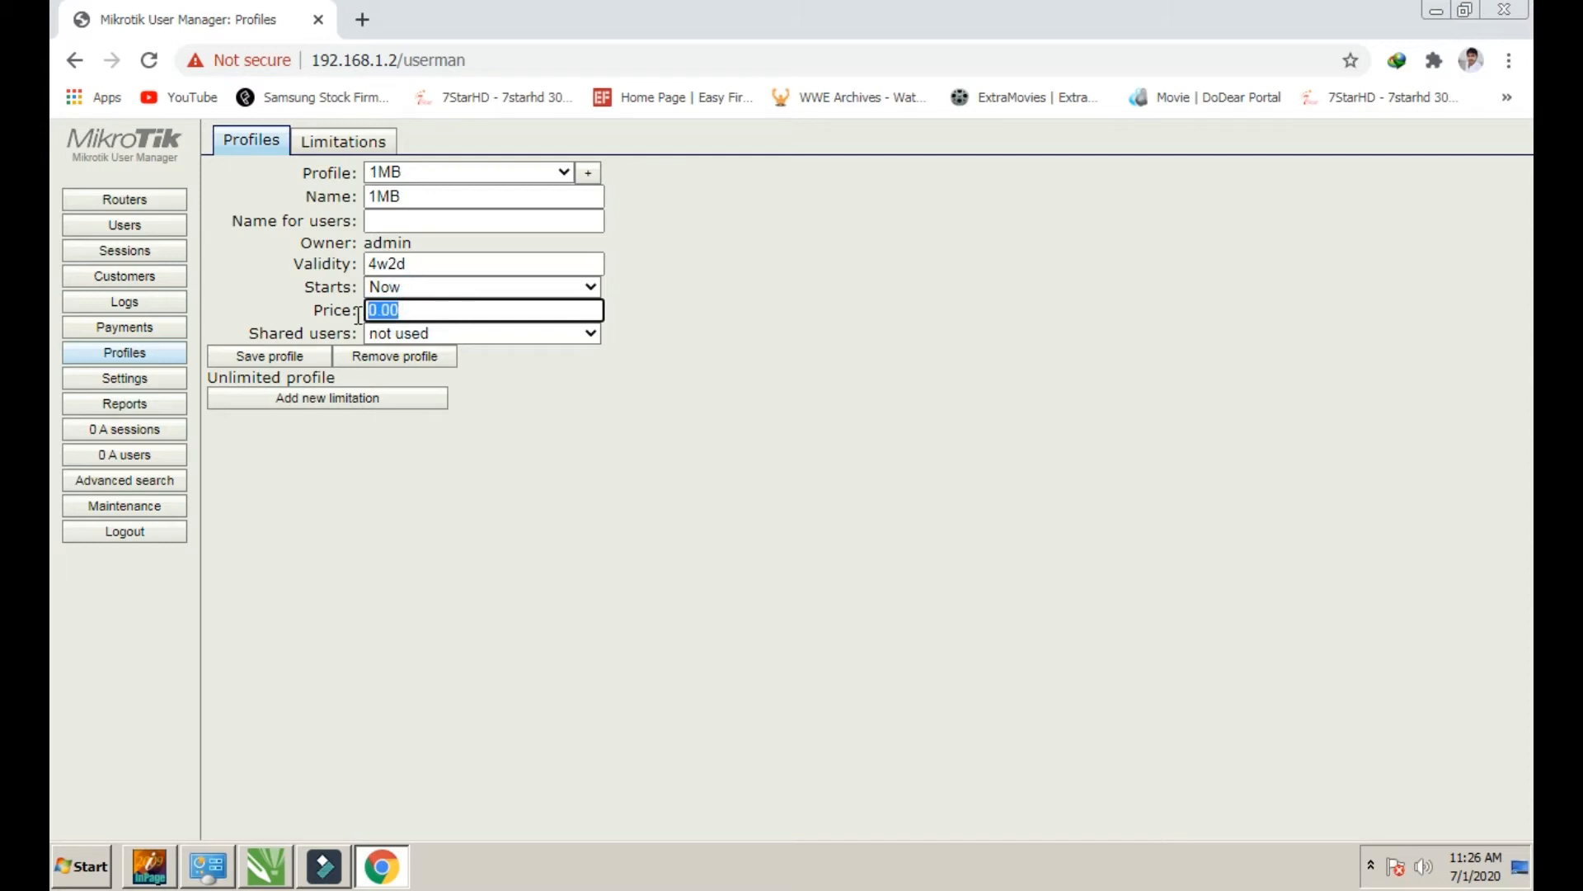
{"action": "type", "text": "8"}
Add a new limitation to the 1MB profile and untick Friday in its Days list
{"action": "double_click", "coordinate": [399, 311]}
{"action": "left_click", "coordinate": [289, 400]}
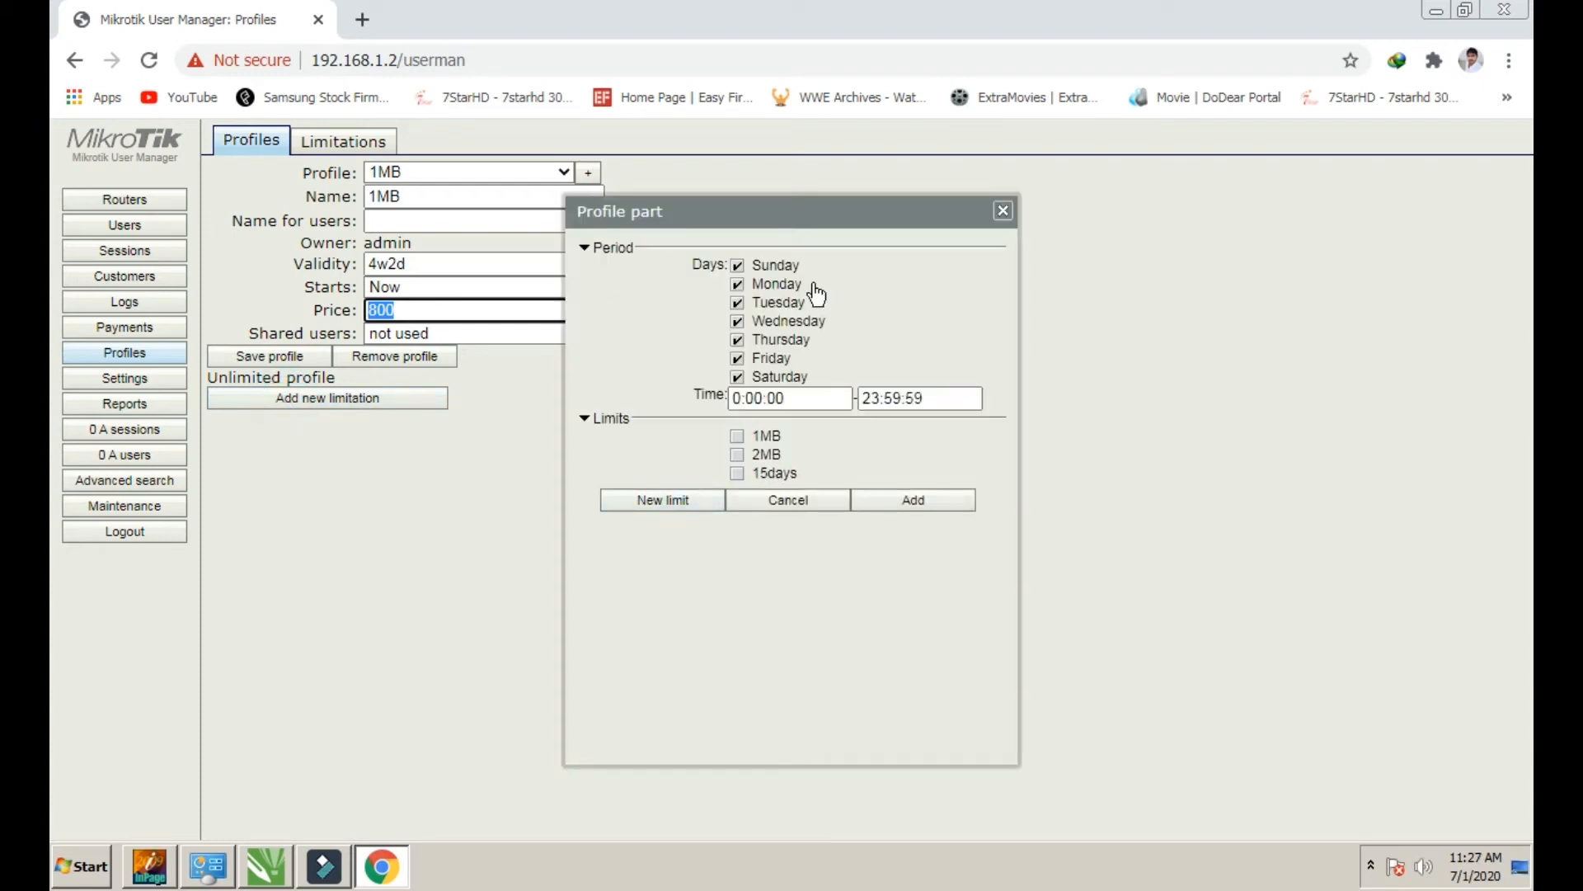
{"action": "left_click_drag", "start_coordinate": [811, 227], "coordinate": [853, 164]}
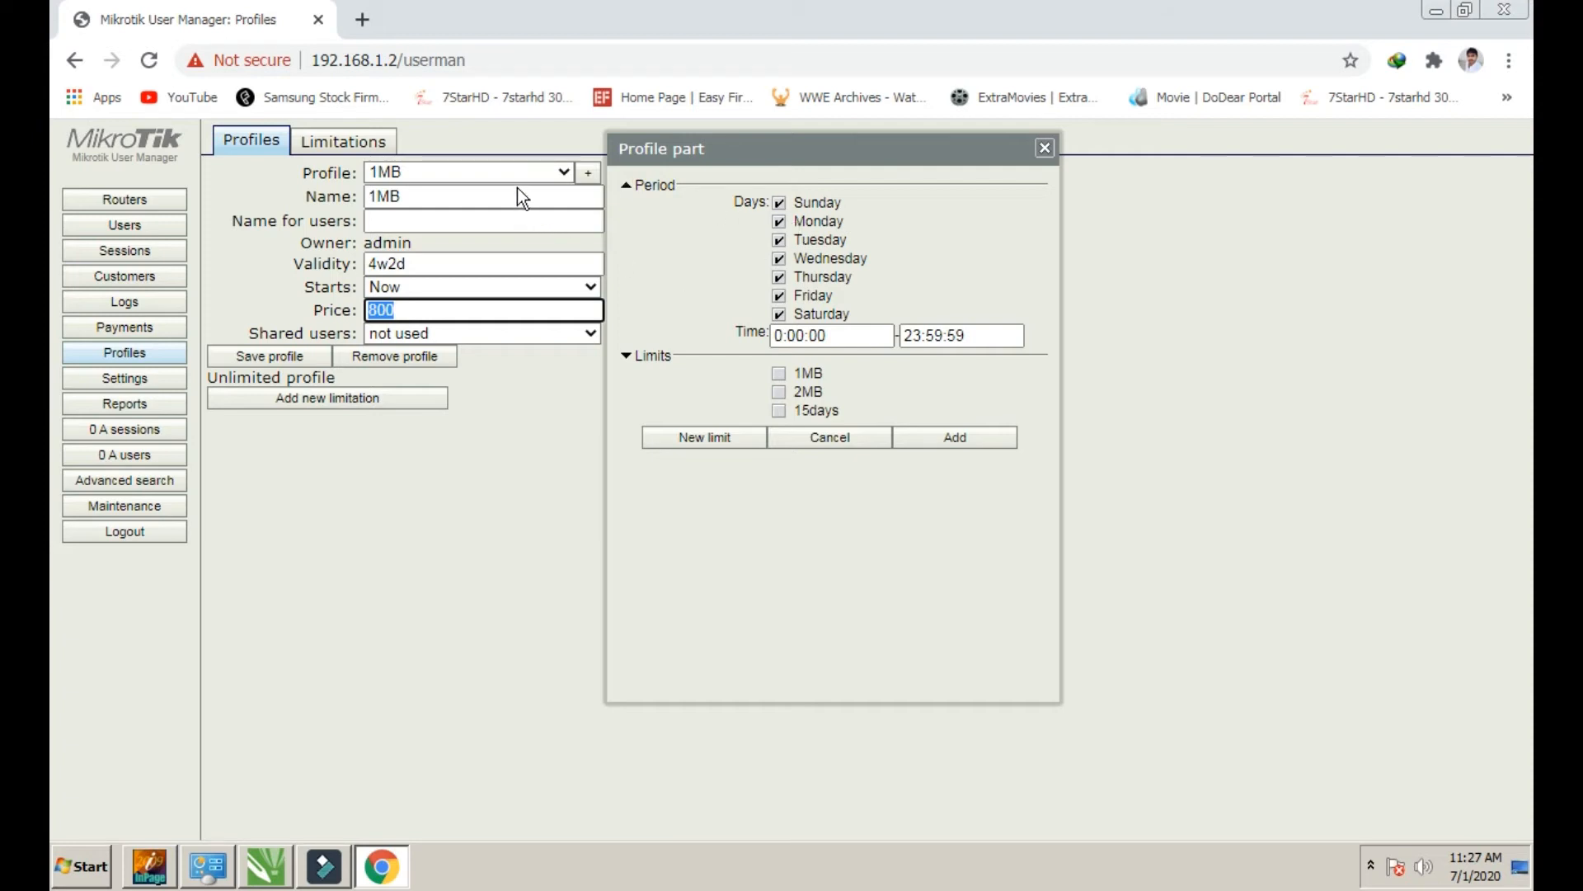
{"action": "left_click", "coordinate": [778, 240]}
{"action": "left_click", "coordinate": [778, 240]}
{"action": "left_click", "coordinate": [780, 297]}
{"action": "left_click", "coordinate": [780, 315]}
{"action": "left_click_drag", "start_coordinate": [963, 336], "coordinate": [911, 338]}
Check the limitation's 0:00:00 start and 23:59:59 end times
{"action": "left_click", "coordinate": [990, 336]}
{"action": "left_click", "coordinate": [977, 336]}
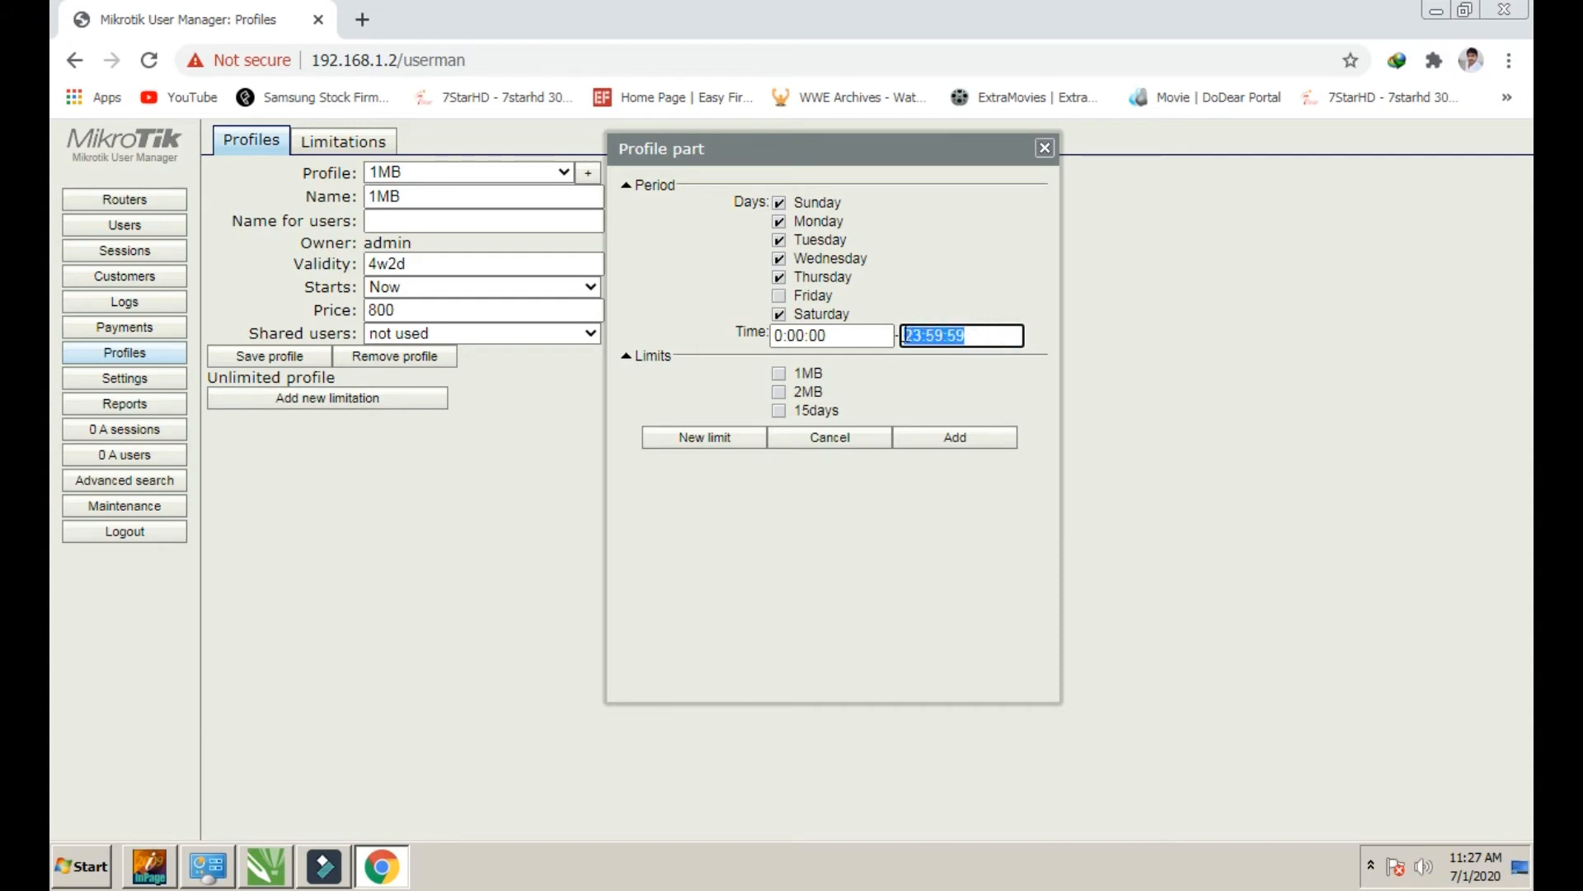
{"action": "left_click", "coordinate": [998, 336]}
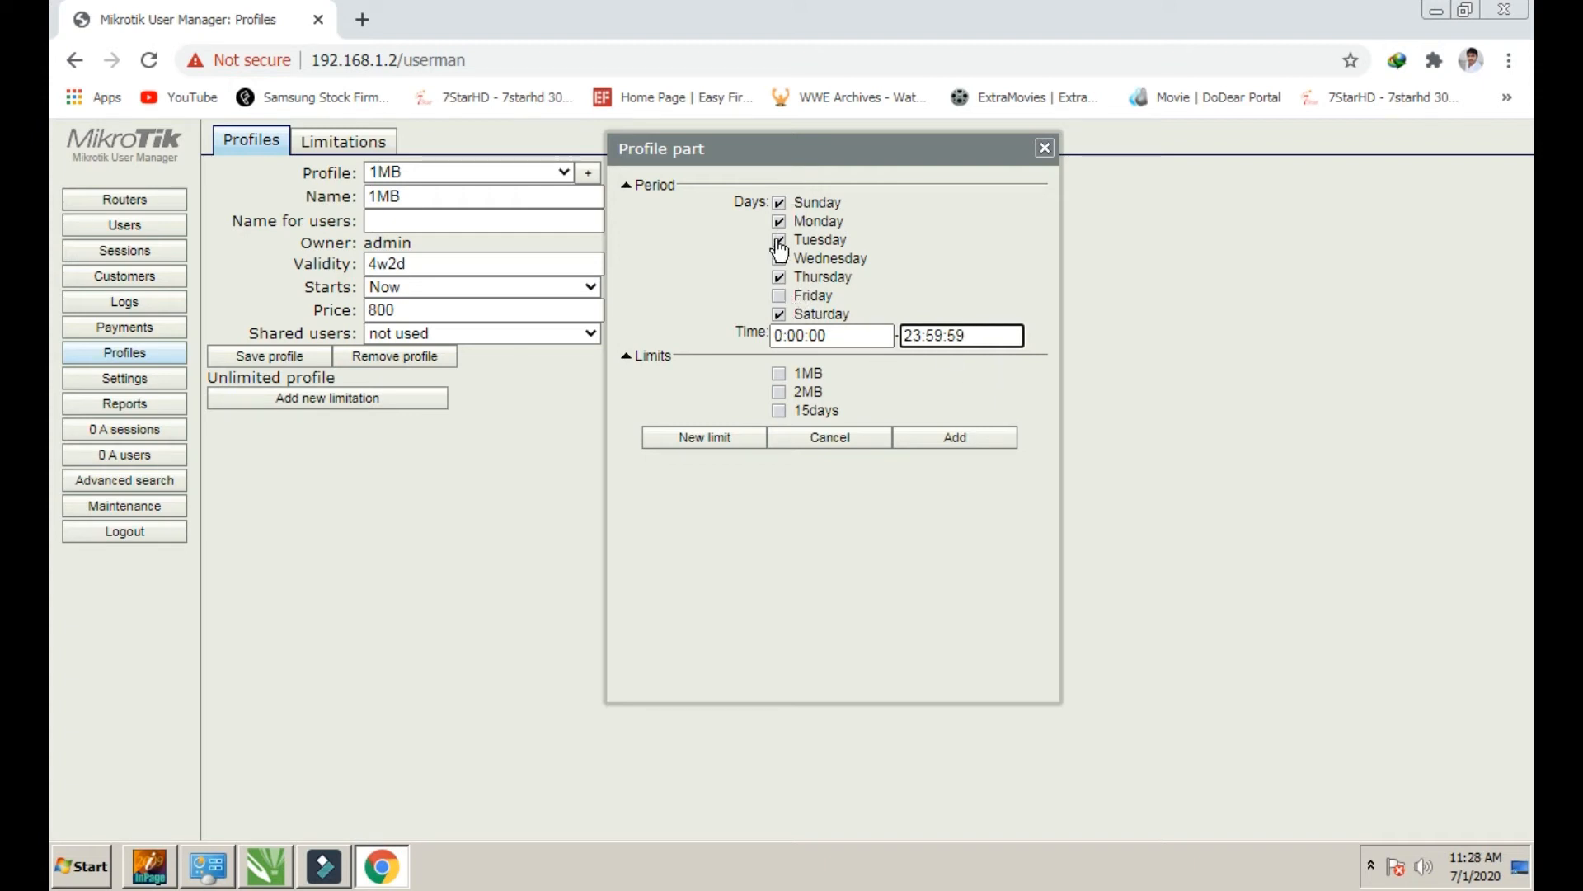
{"action": "left_click_drag", "start_coordinate": [827, 335], "coordinate": [780, 334]}
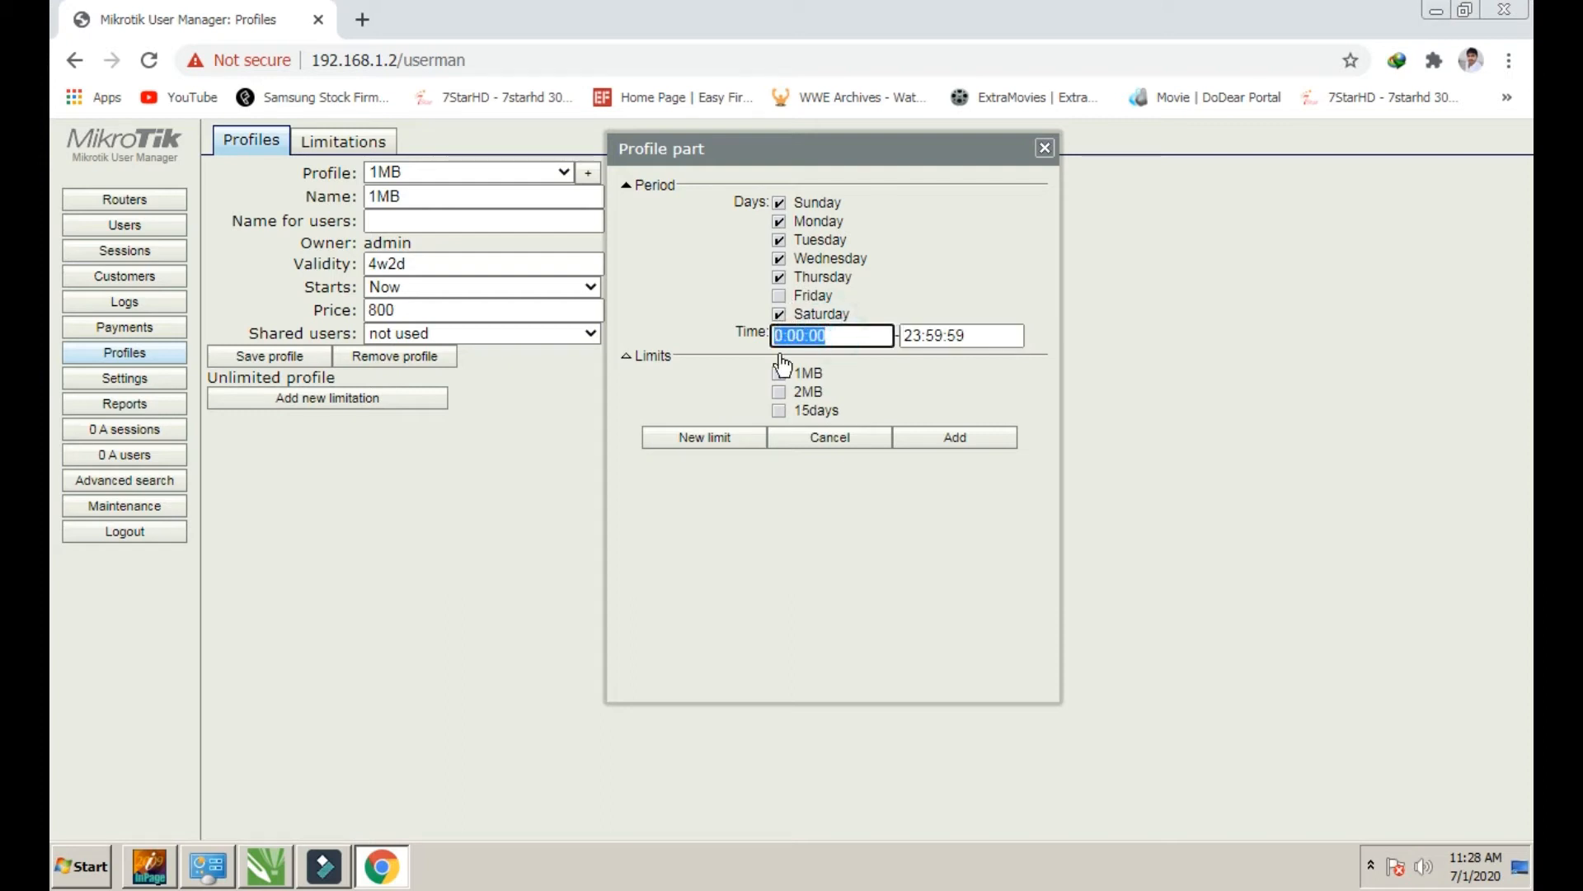
{"action": "left_click", "coordinate": [829, 335]}
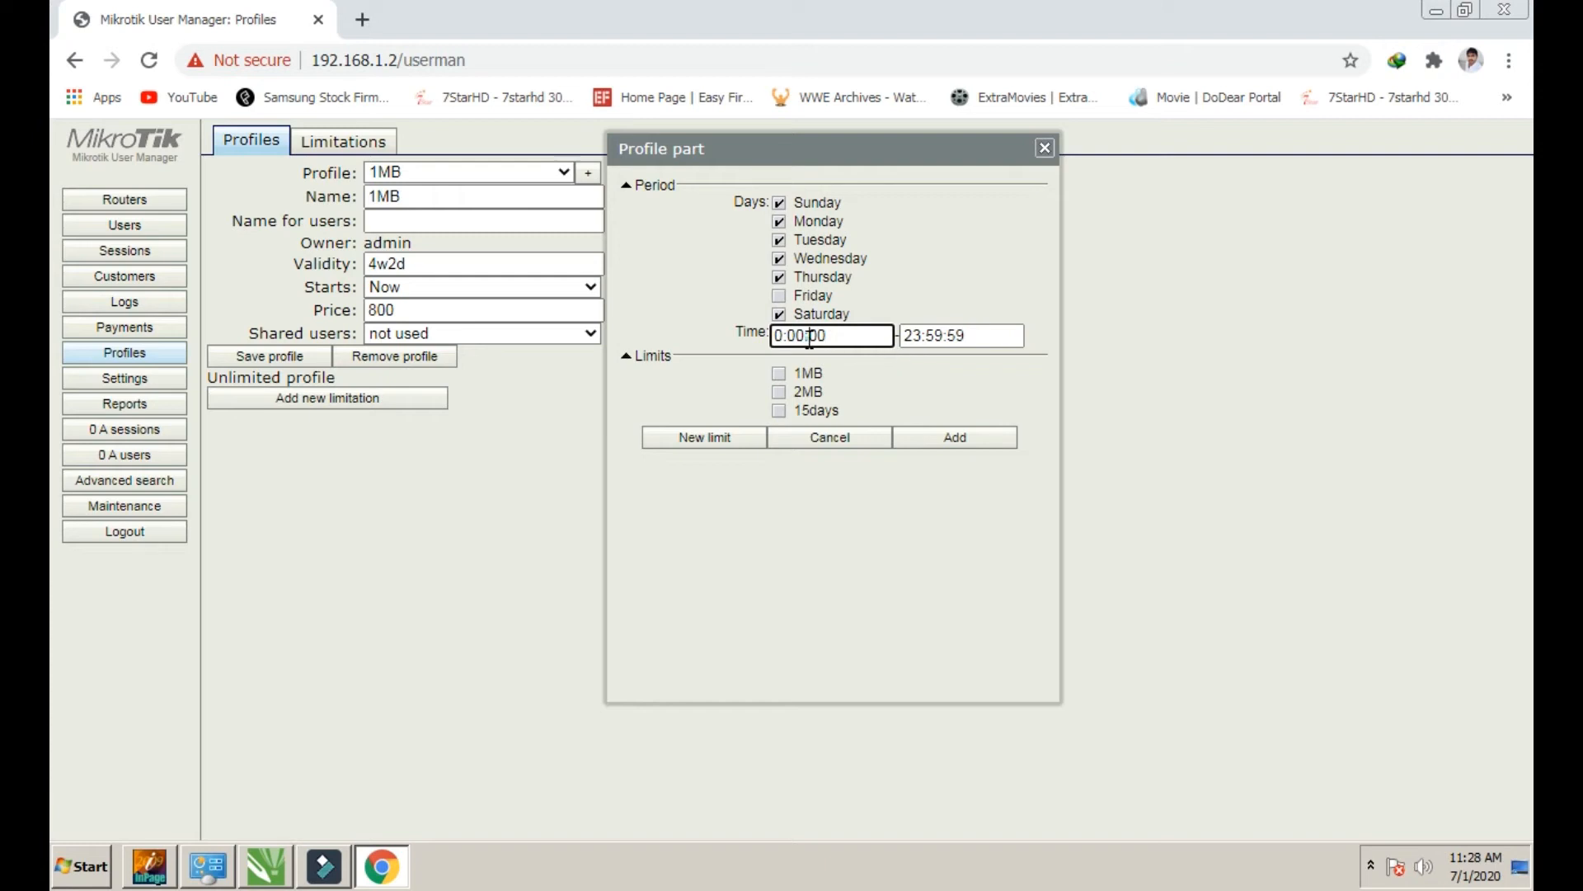
{"action": "left_click_drag", "start_coordinate": [966, 335], "coordinate": [903, 335]}
{"action": "left_click", "coordinate": [940, 297]}
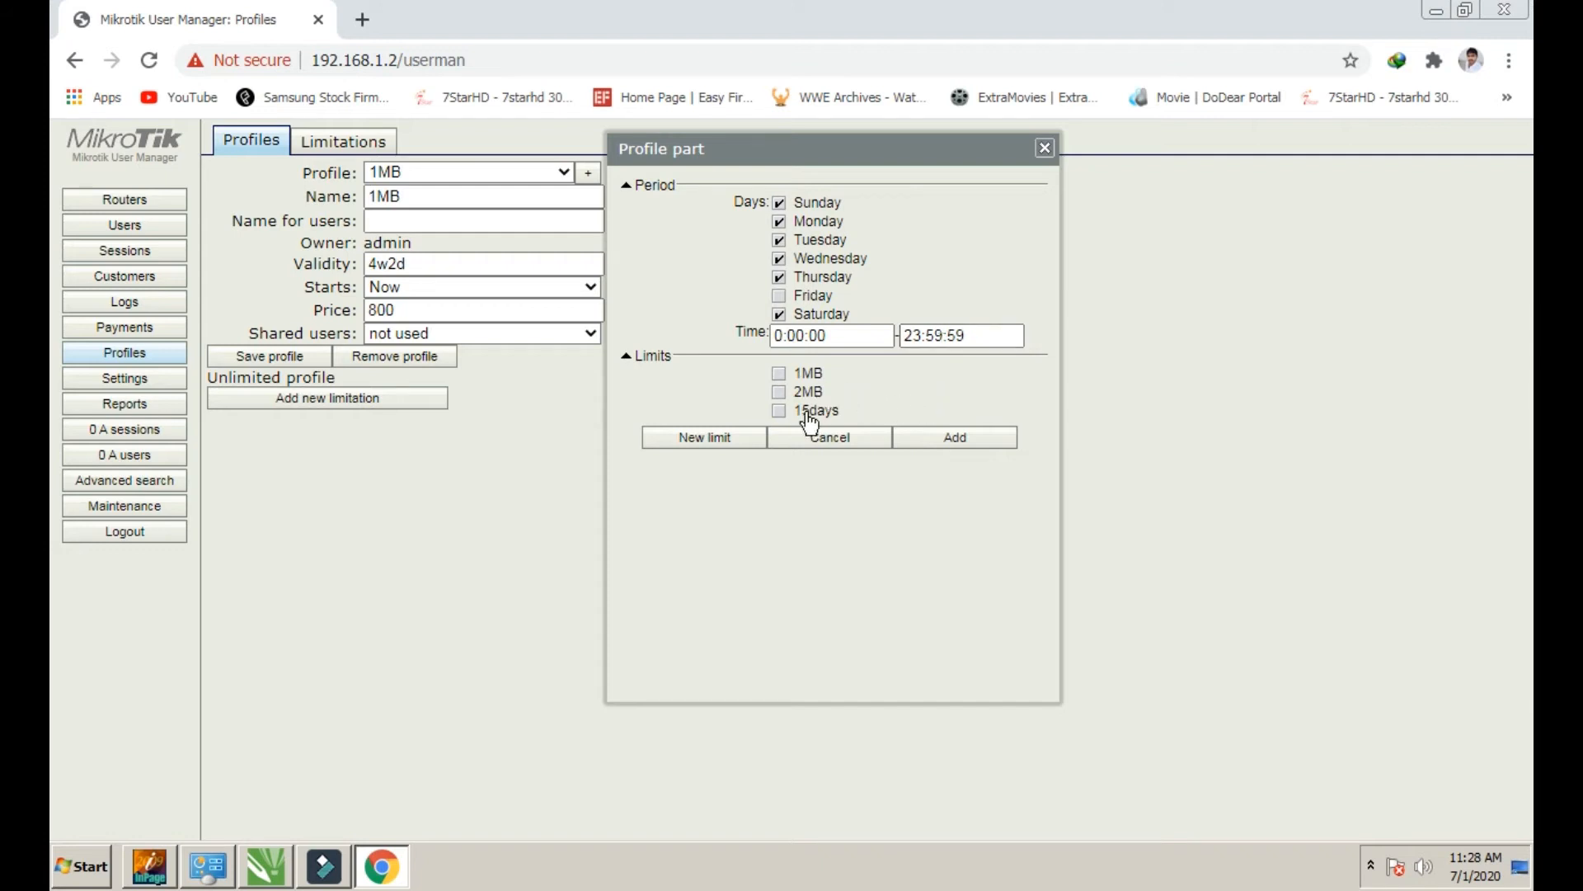
Re-tick Friday, attach the 1MB rate limit and add the limitation
{"action": "left_click", "coordinate": [778, 296]}
{"action": "left_click", "coordinate": [778, 314]}
{"action": "left_click", "coordinate": [779, 375]}
{"action": "left_click", "coordinate": [938, 450]}
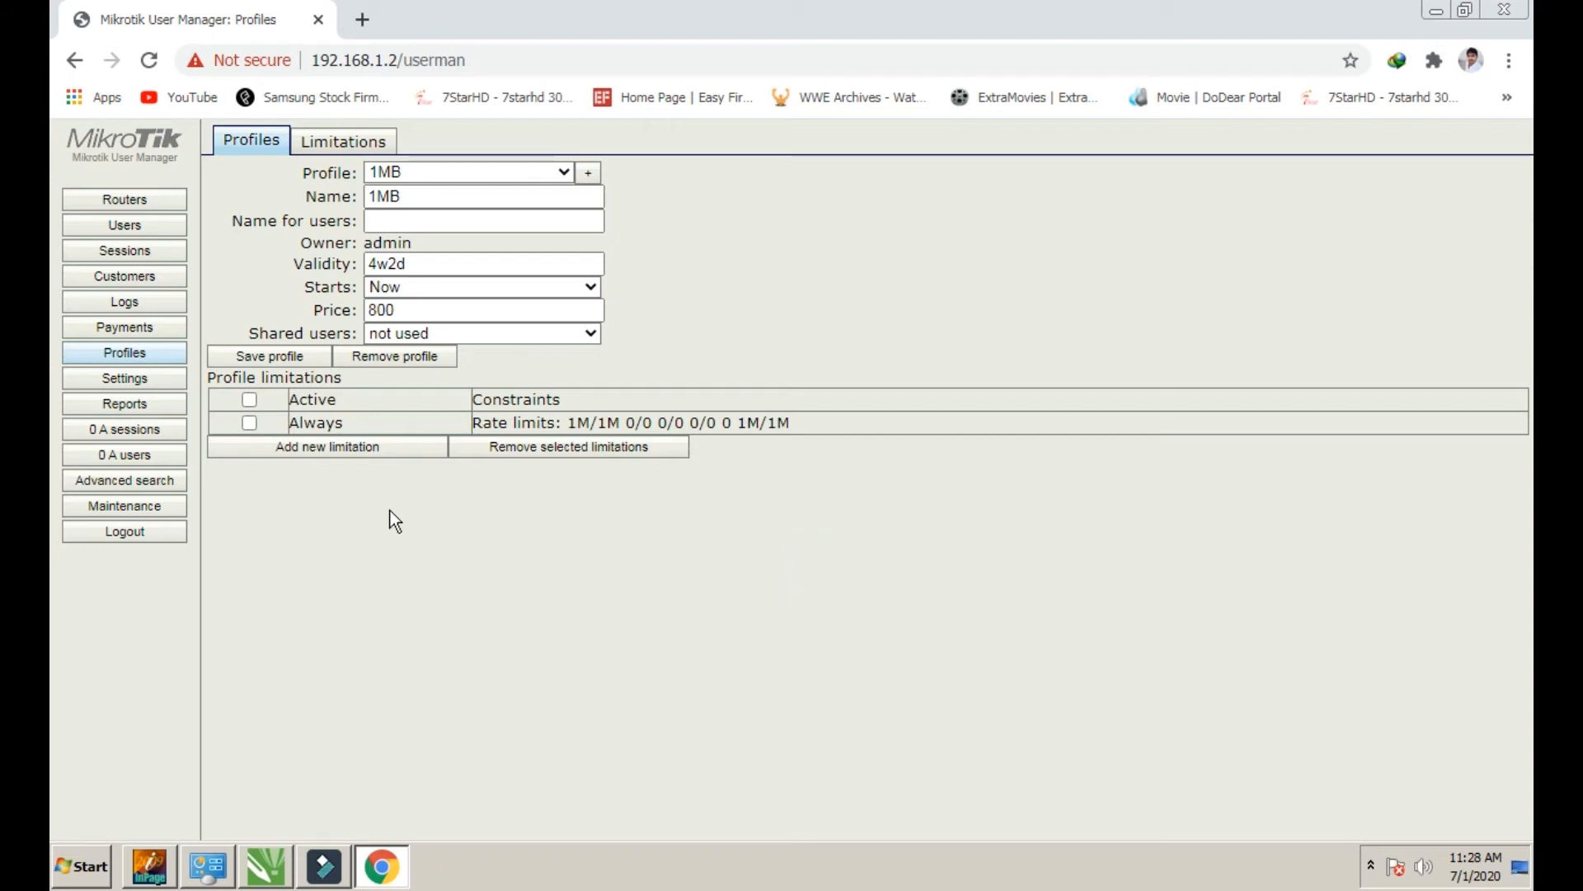
Mark the Always limitation active and save the 1MB profile
{"action": "left_click", "coordinate": [249, 423]}
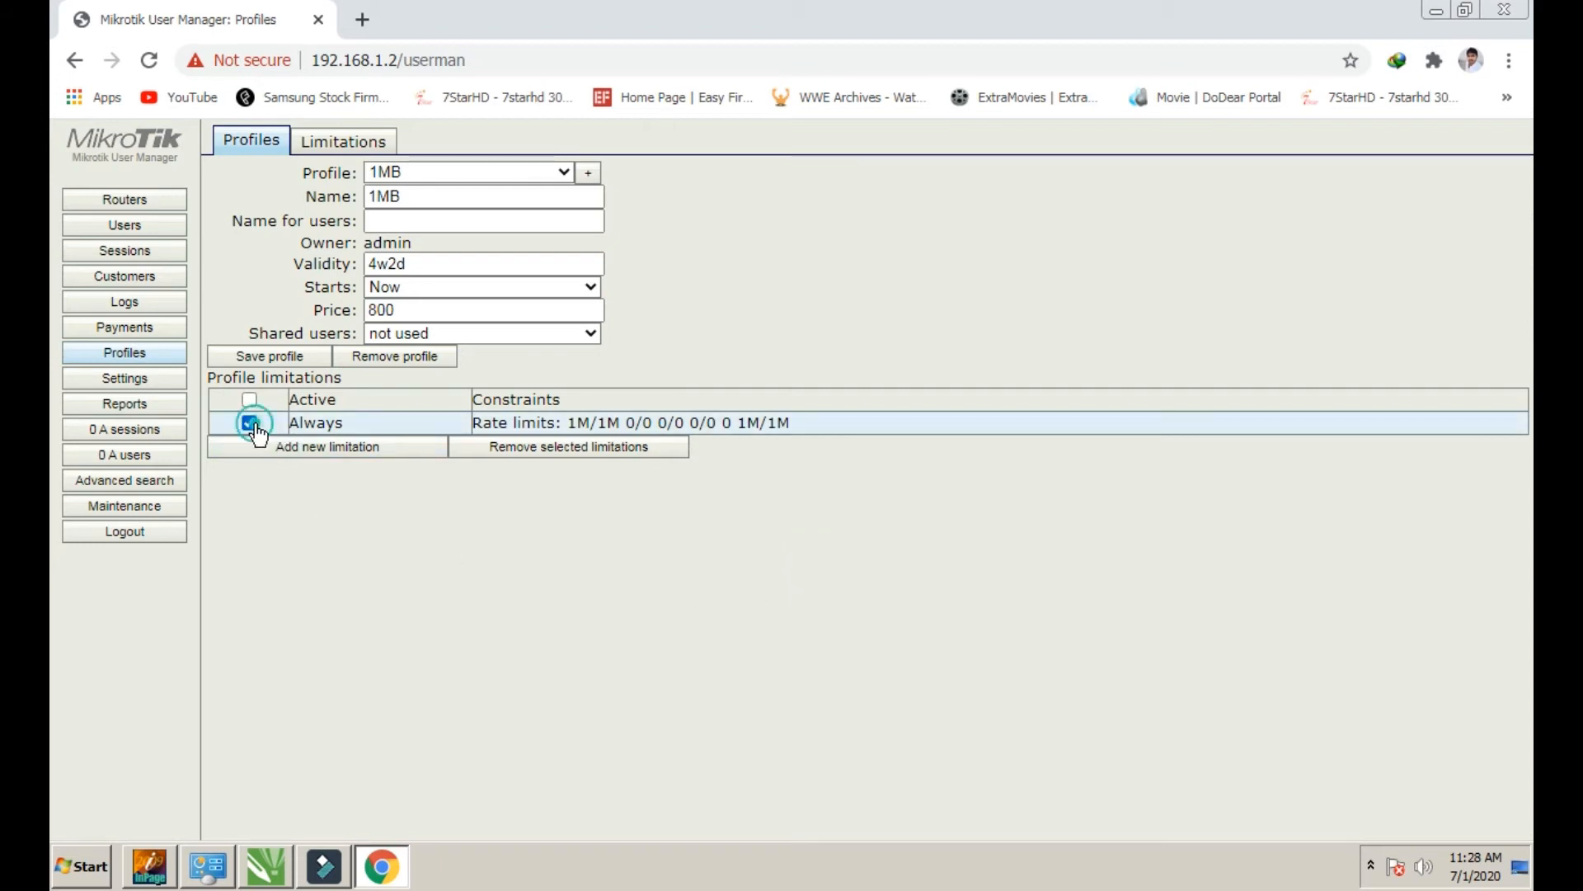
{"action": "left_click", "coordinate": [260, 362]}
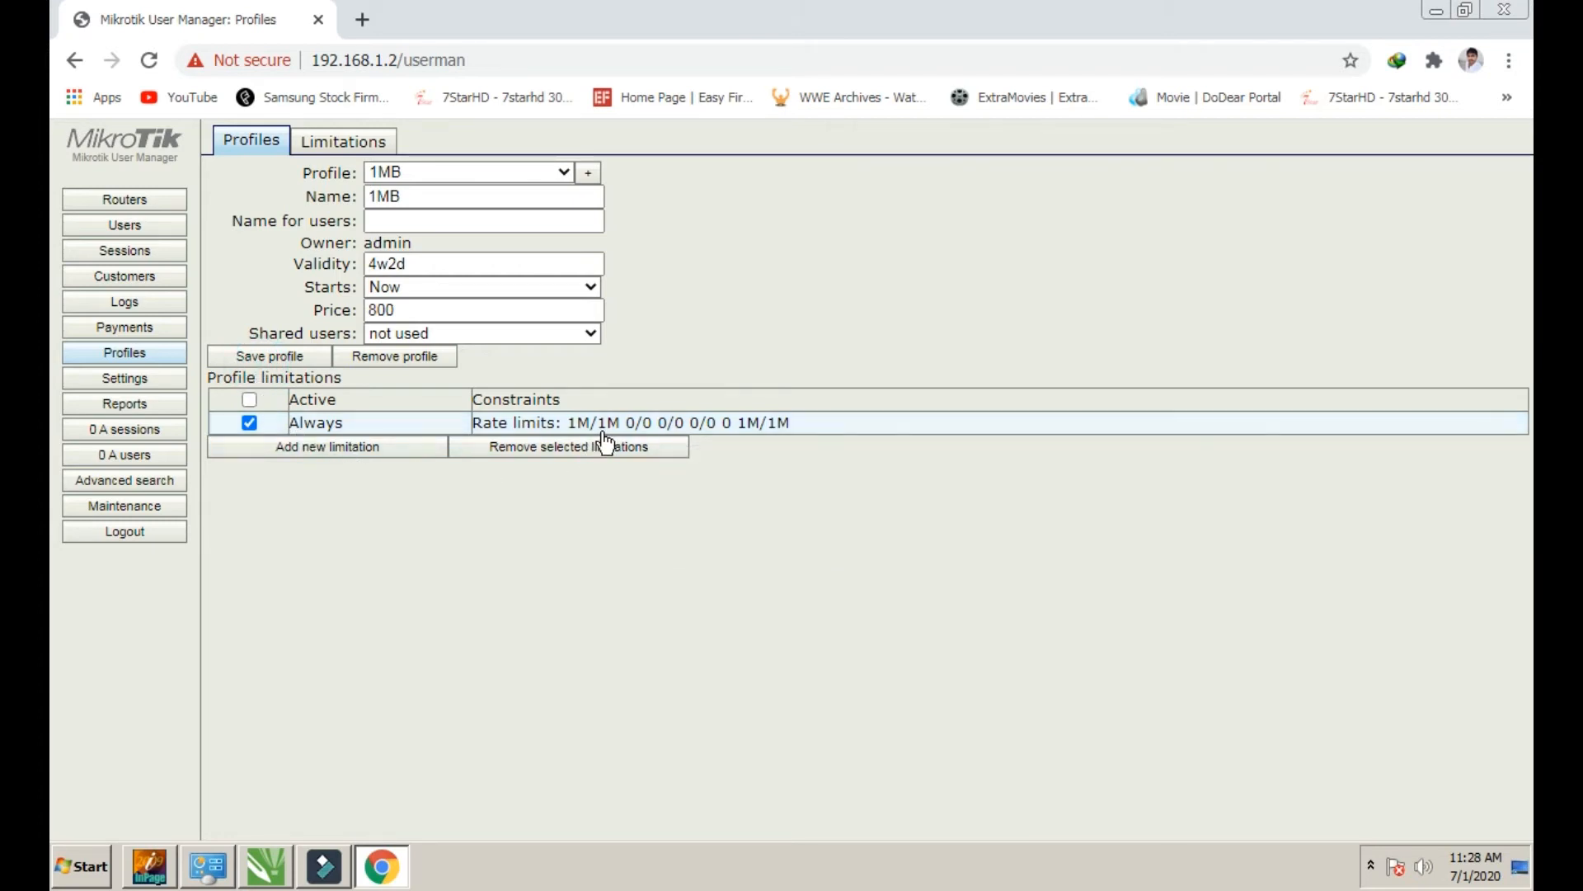
{"action": "left_click", "coordinate": [556, 500]}
{"action": "left_click", "coordinate": [289, 560]}
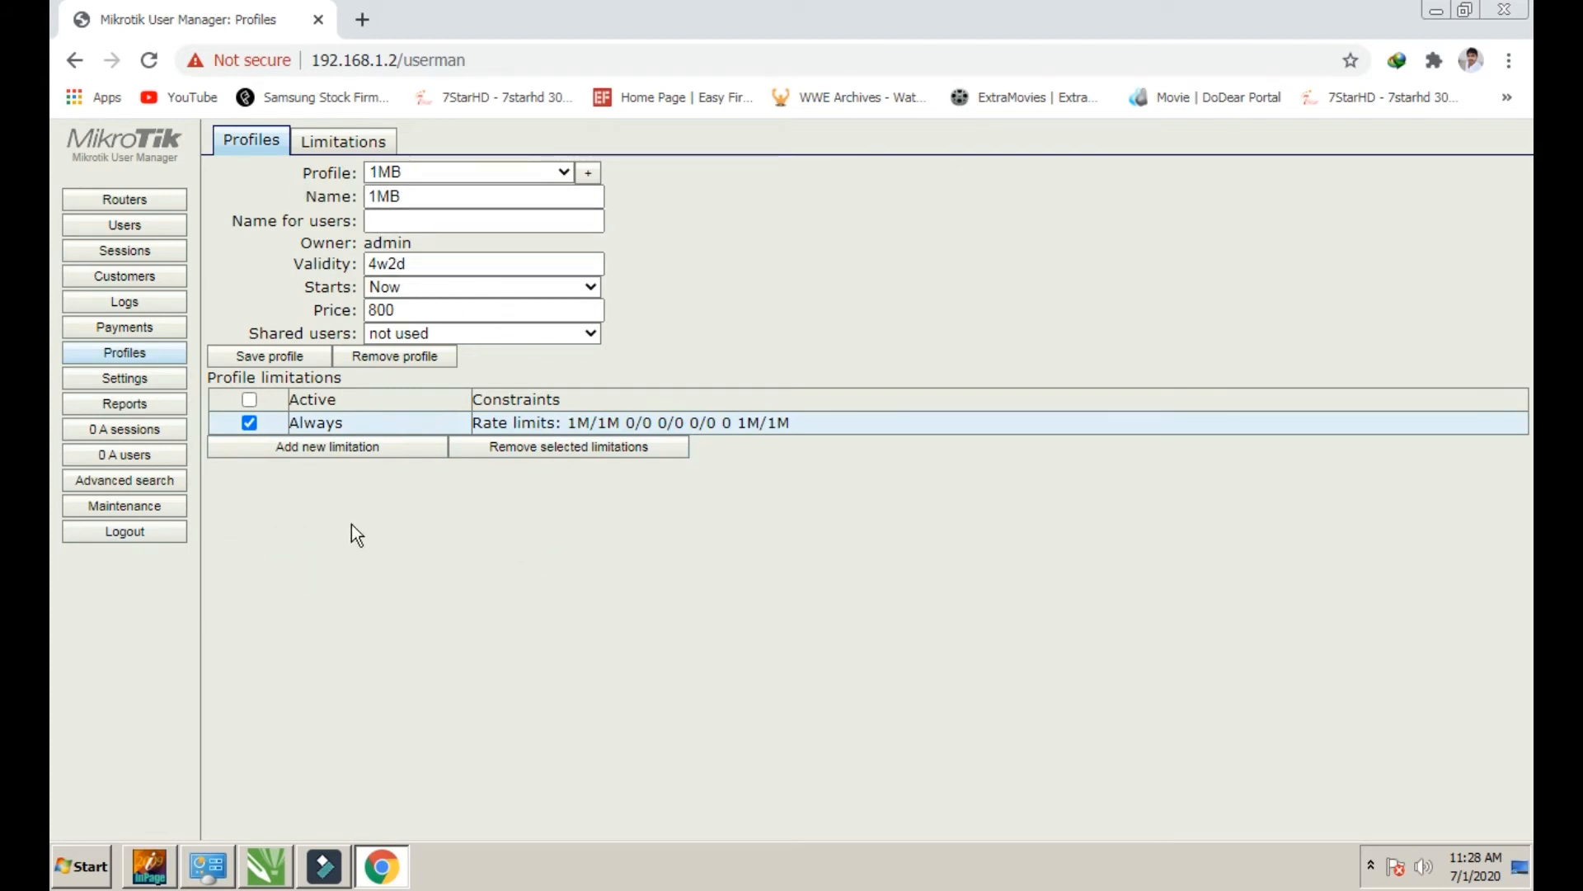
{"action": "left_click", "coordinate": [588, 177]}
Create a 2MB profile with 4w2d validity, starting Now, priced 1200
{"action": "left_click", "coordinate": [806, 465]}
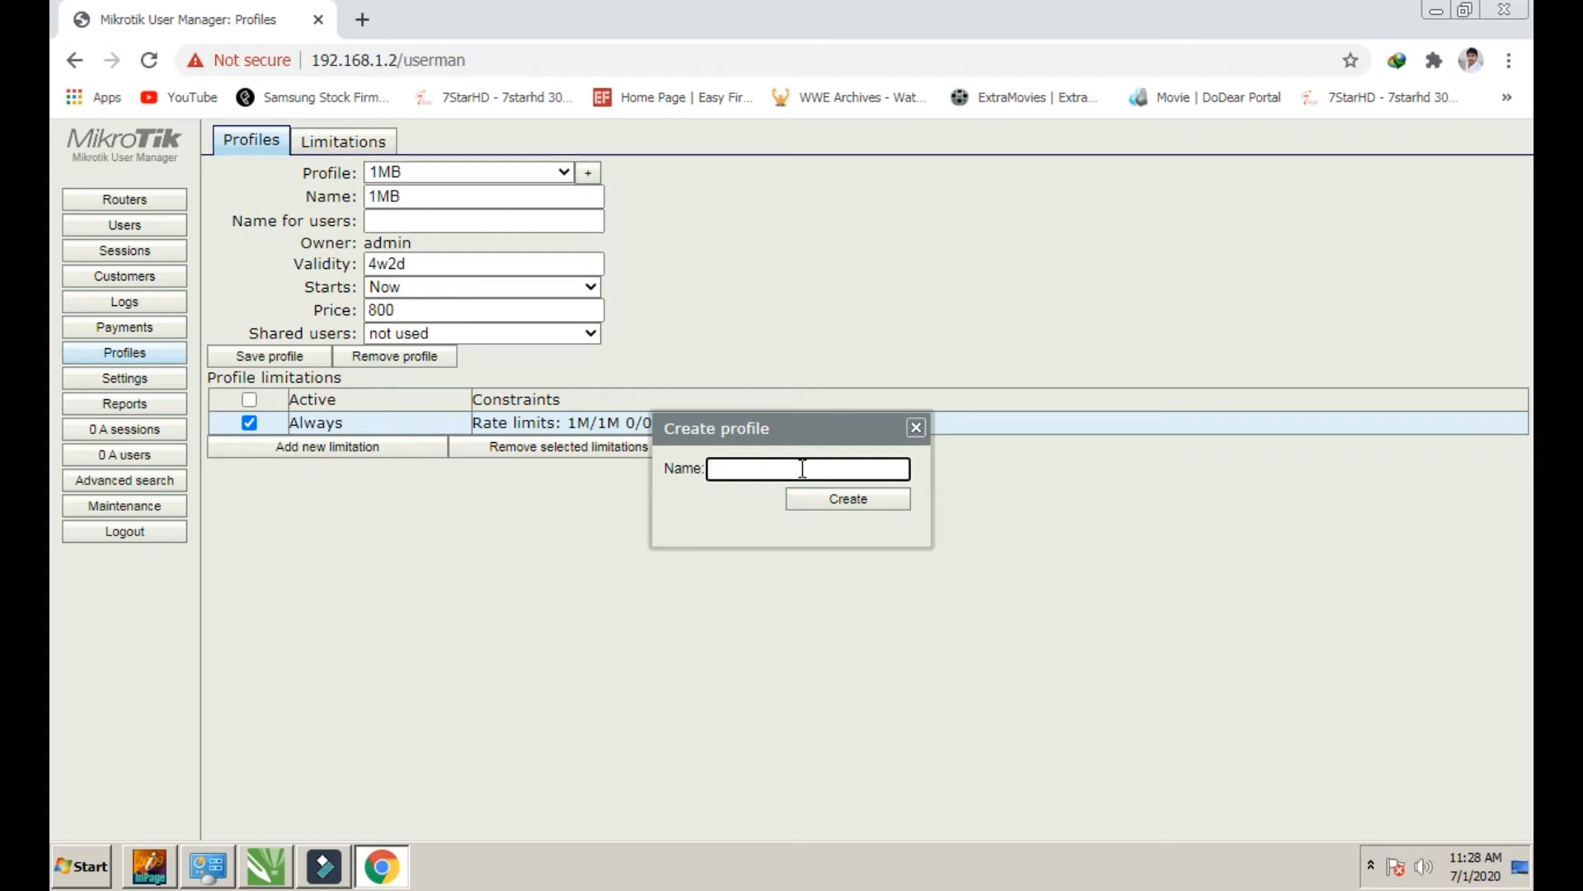
{"action": "type", "text": "2MB"}
{"action": "left_click", "coordinate": [797, 502]}
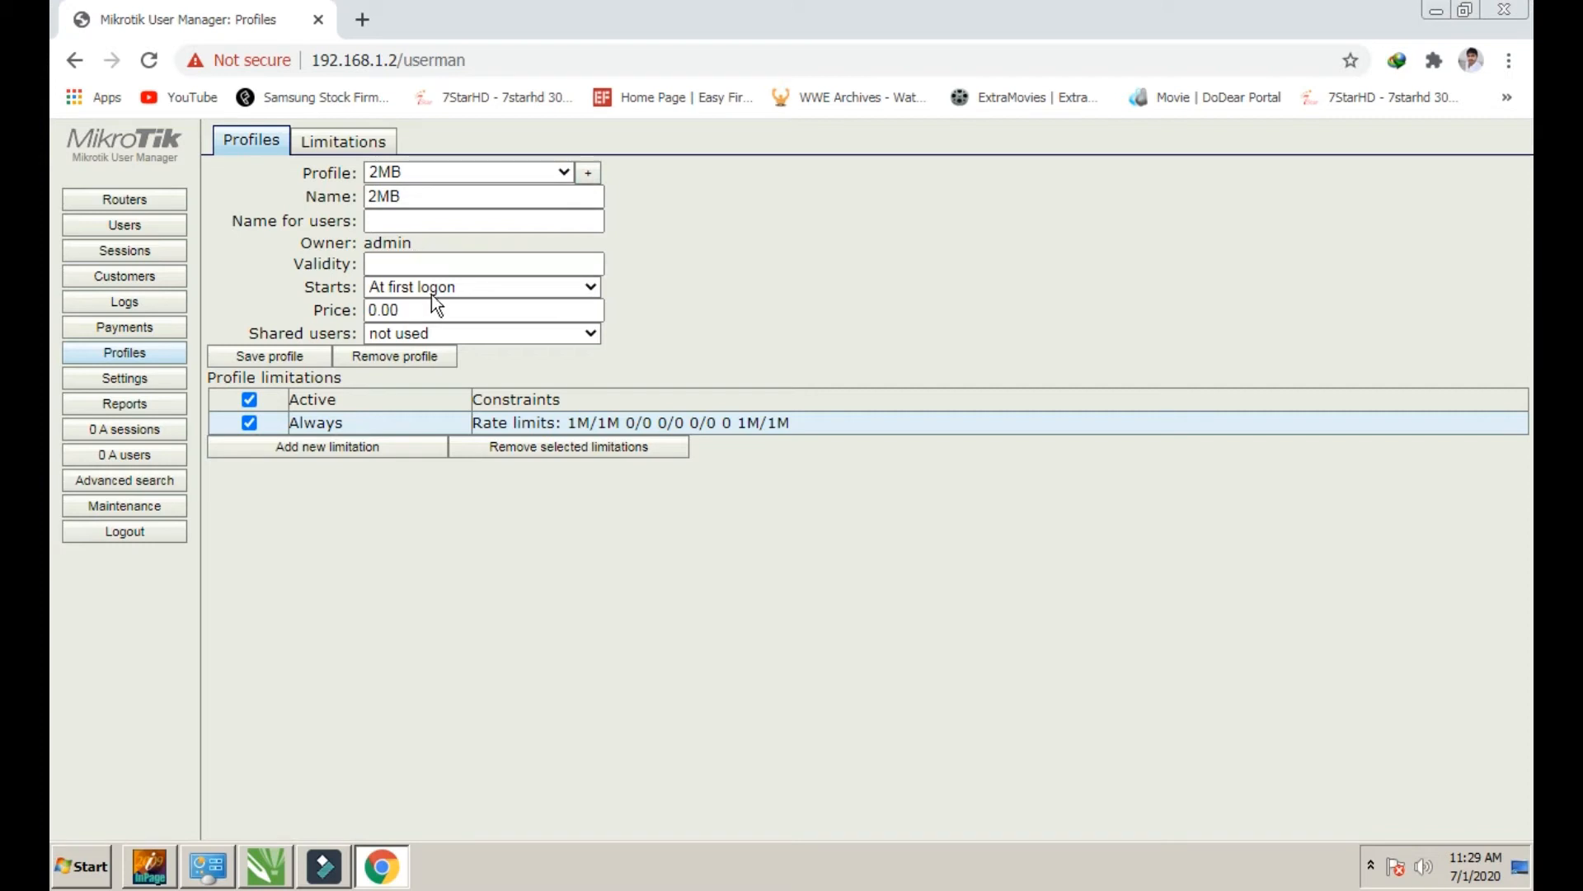
{"action": "left_click", "coordinate": [443, 261]}
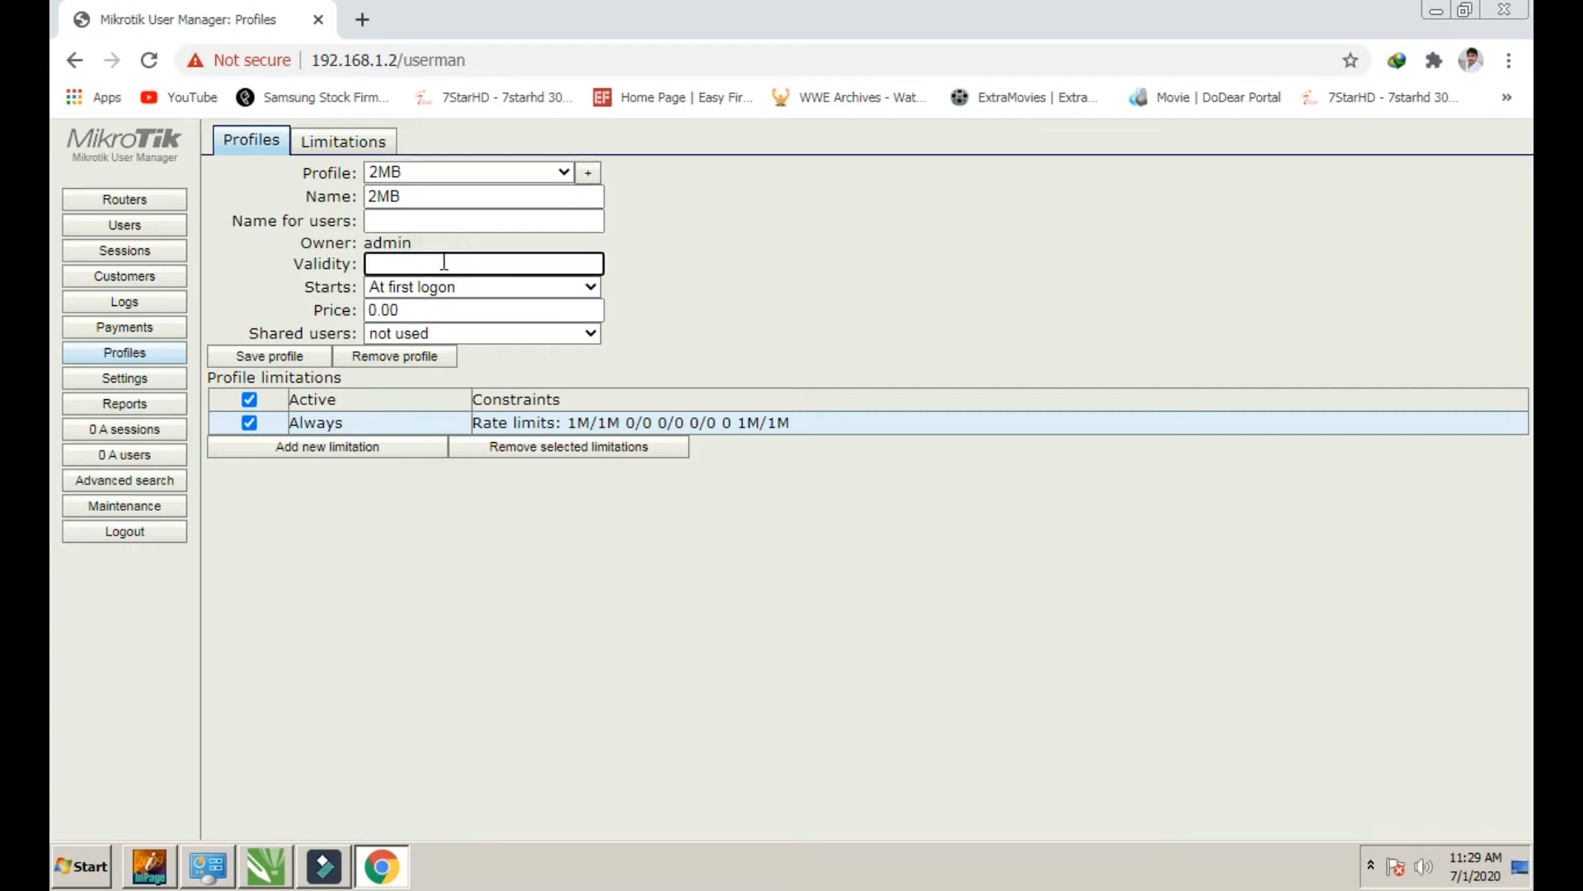
{"action": "type", "text": "w2d"}
{"action": "left_click", "coordinate": [489, 285]}
{"action": "left_click", "coordinate": [459, 320]}
{"action": "left_click_drag", "start_coordinate": [450, 318], "coordinate": [336, 289]}
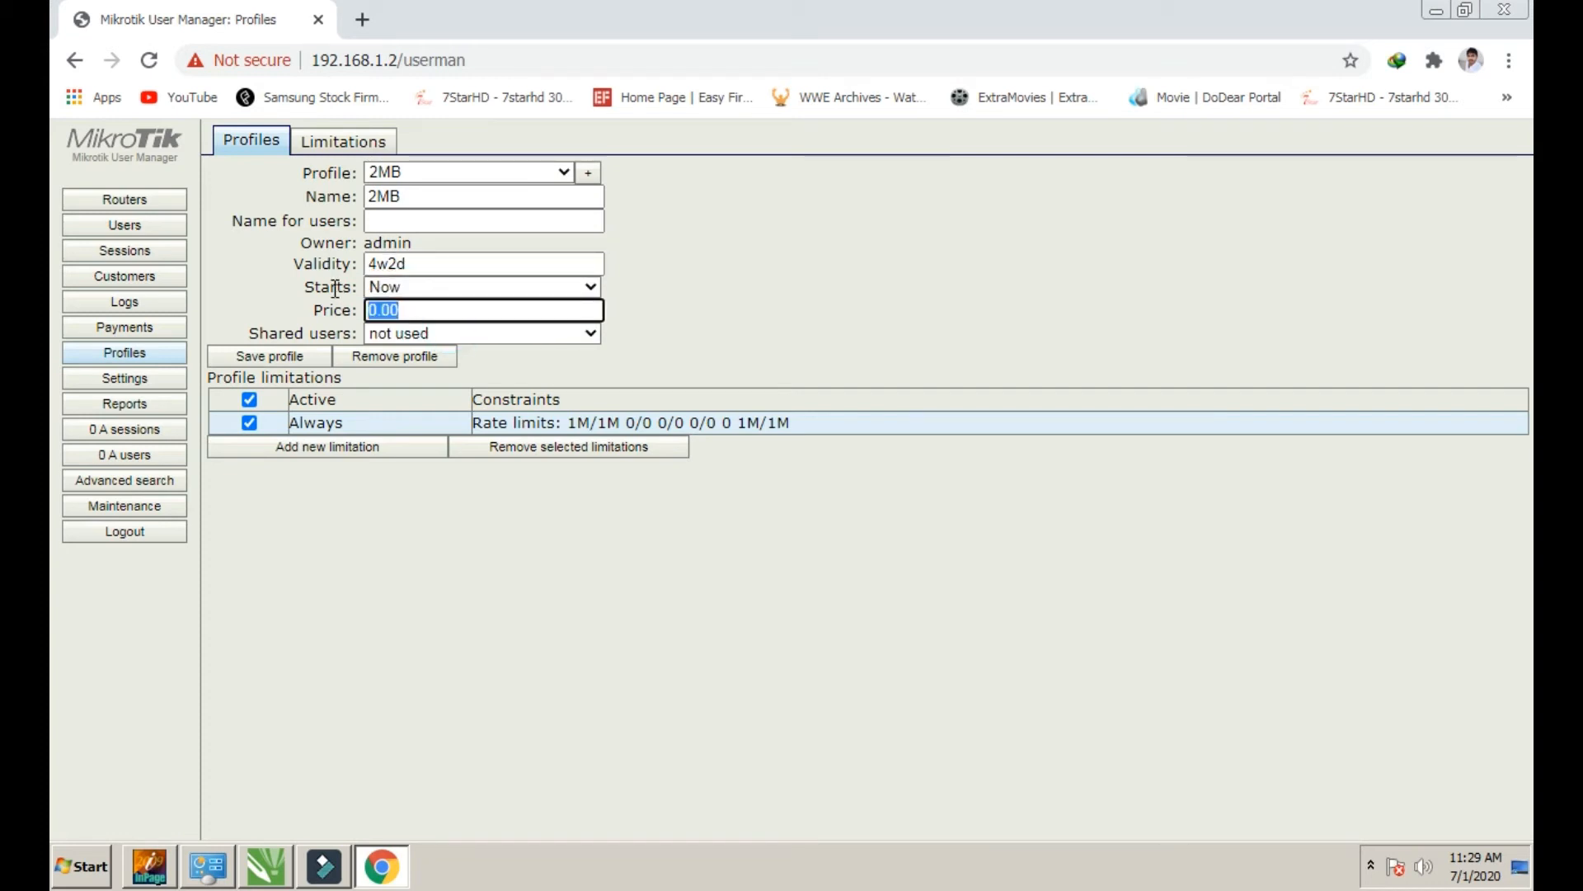
{"action": "type", "text": "1200"}
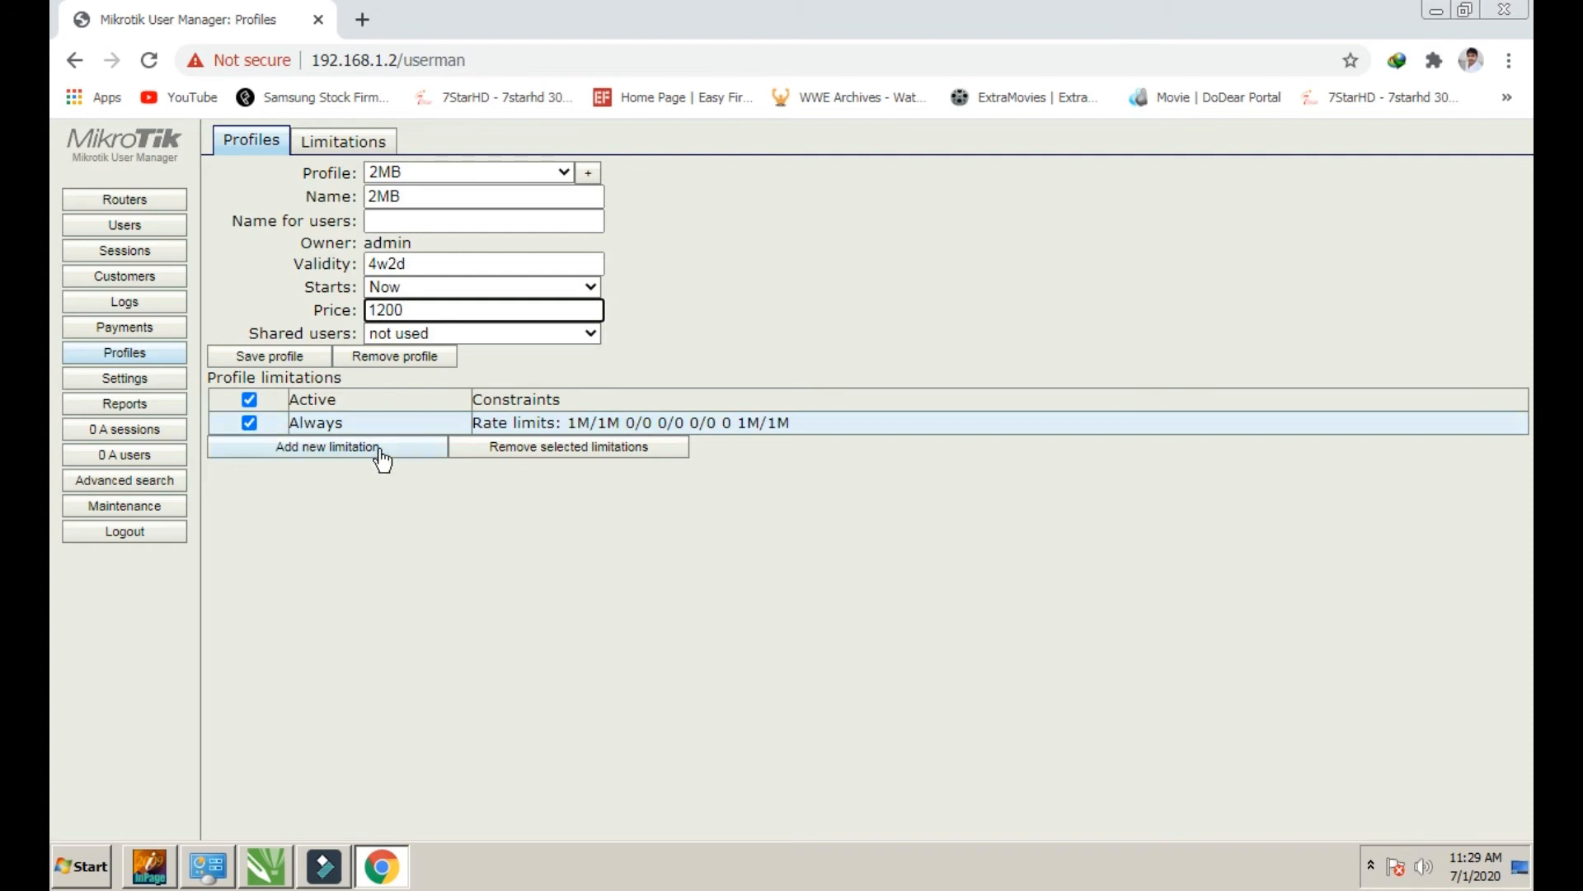
Attach a 2MB rate-limit limitation and save the 2MB profile
{"action": "left_click", "coordinate": [331, 448]}
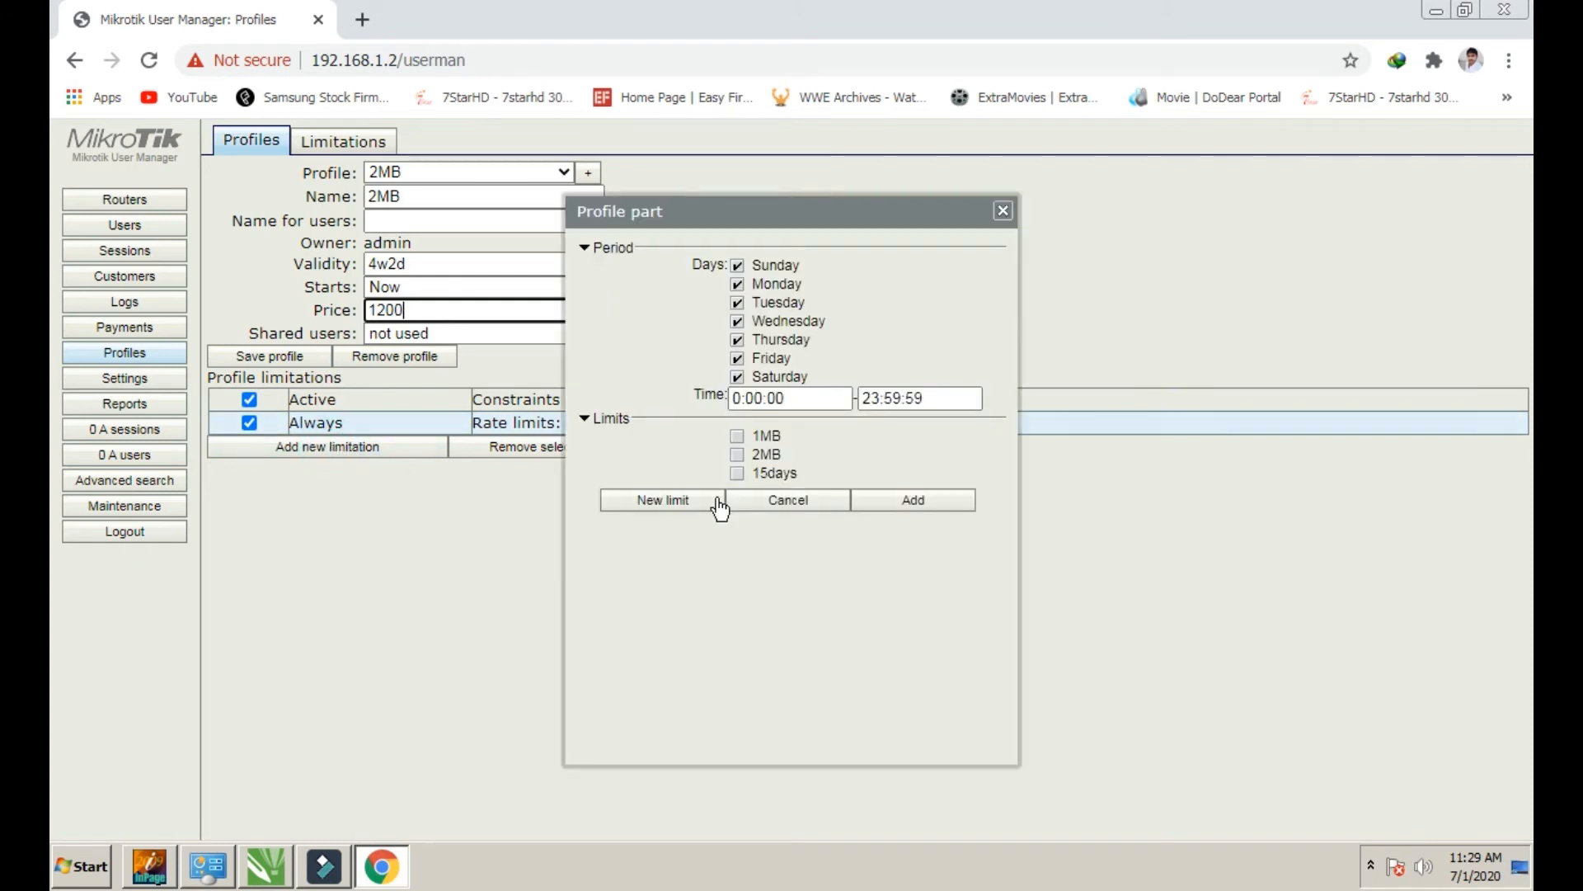
{"action": "left_click", "coordinate": [737, 454]}
{"action": "left_click", "coordinate": [860, 496]}
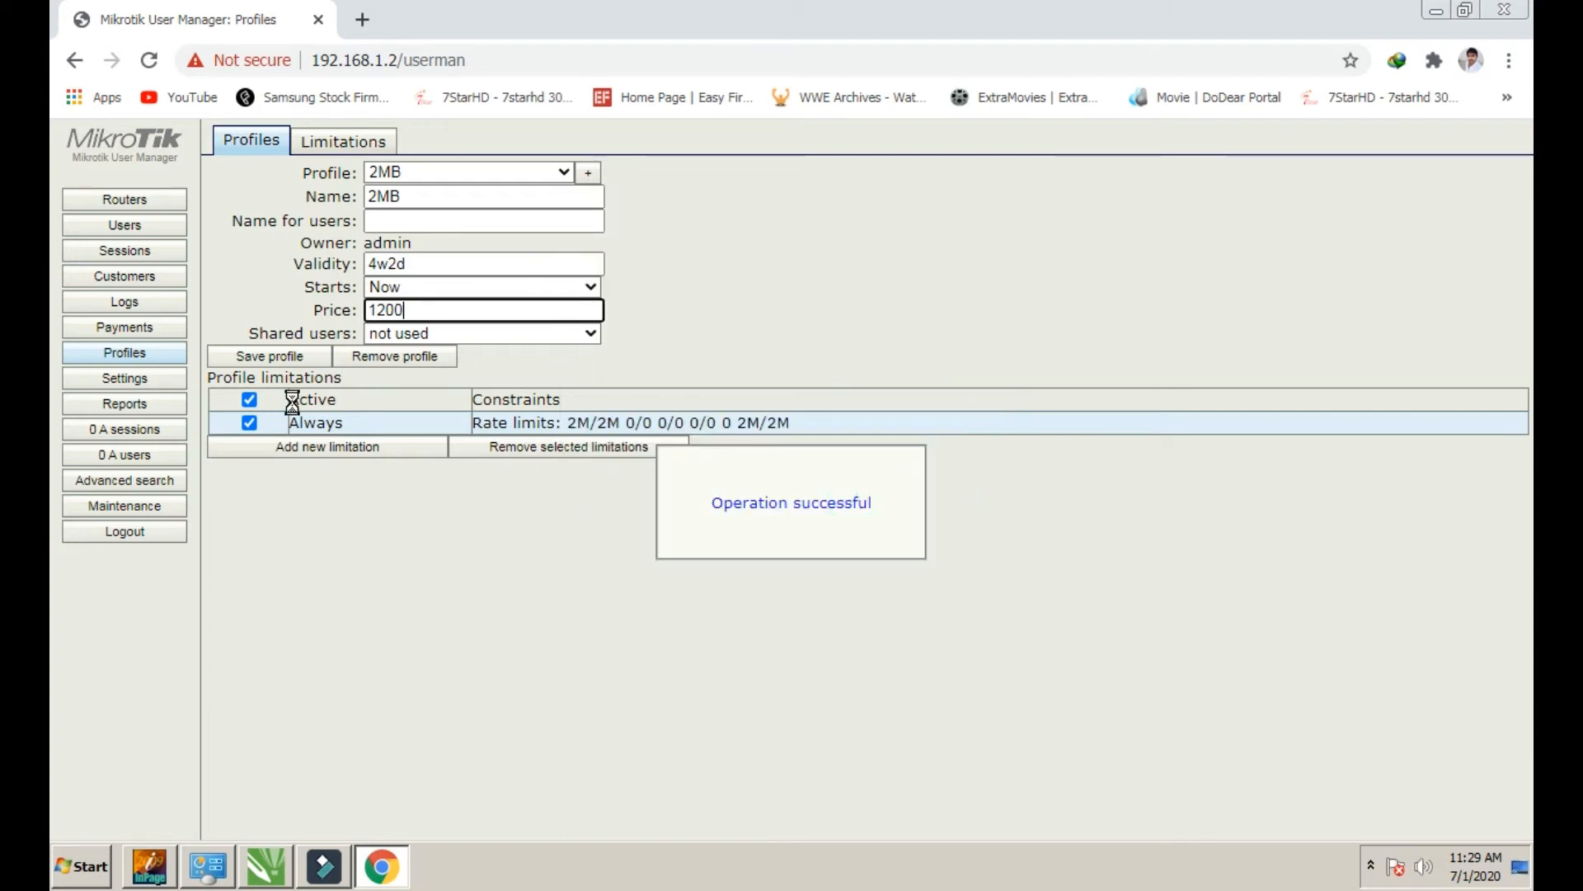
{"action": "left_click", "coordinate": [262, 358]}
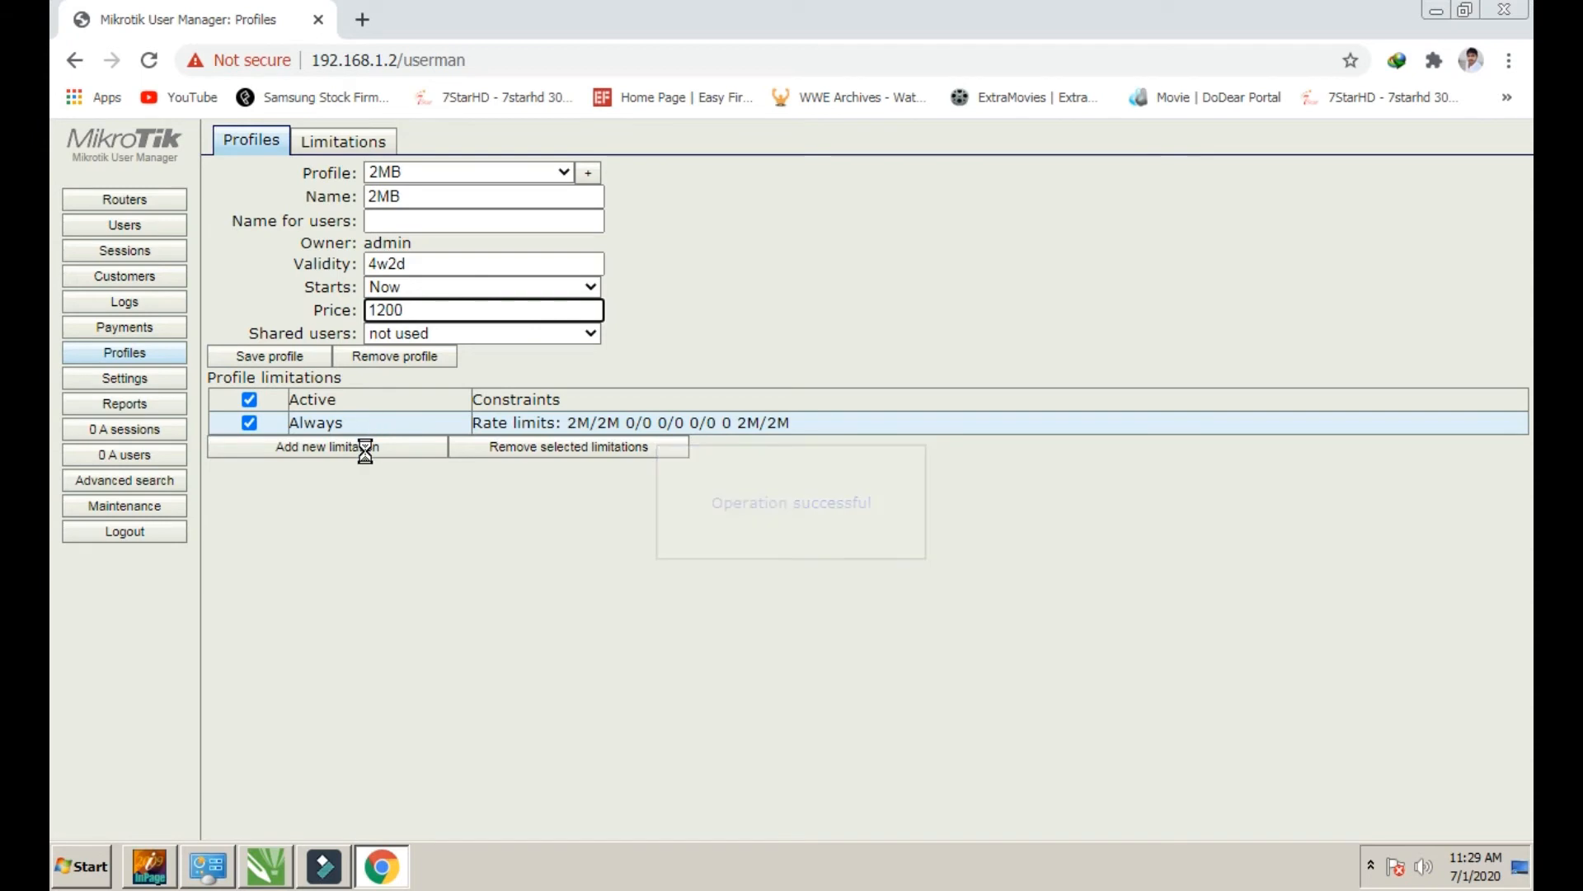
Switch to the 1MB profile for comparison, then back to 2MB
{"action": "left_click", "coordinate": [570, 178]}
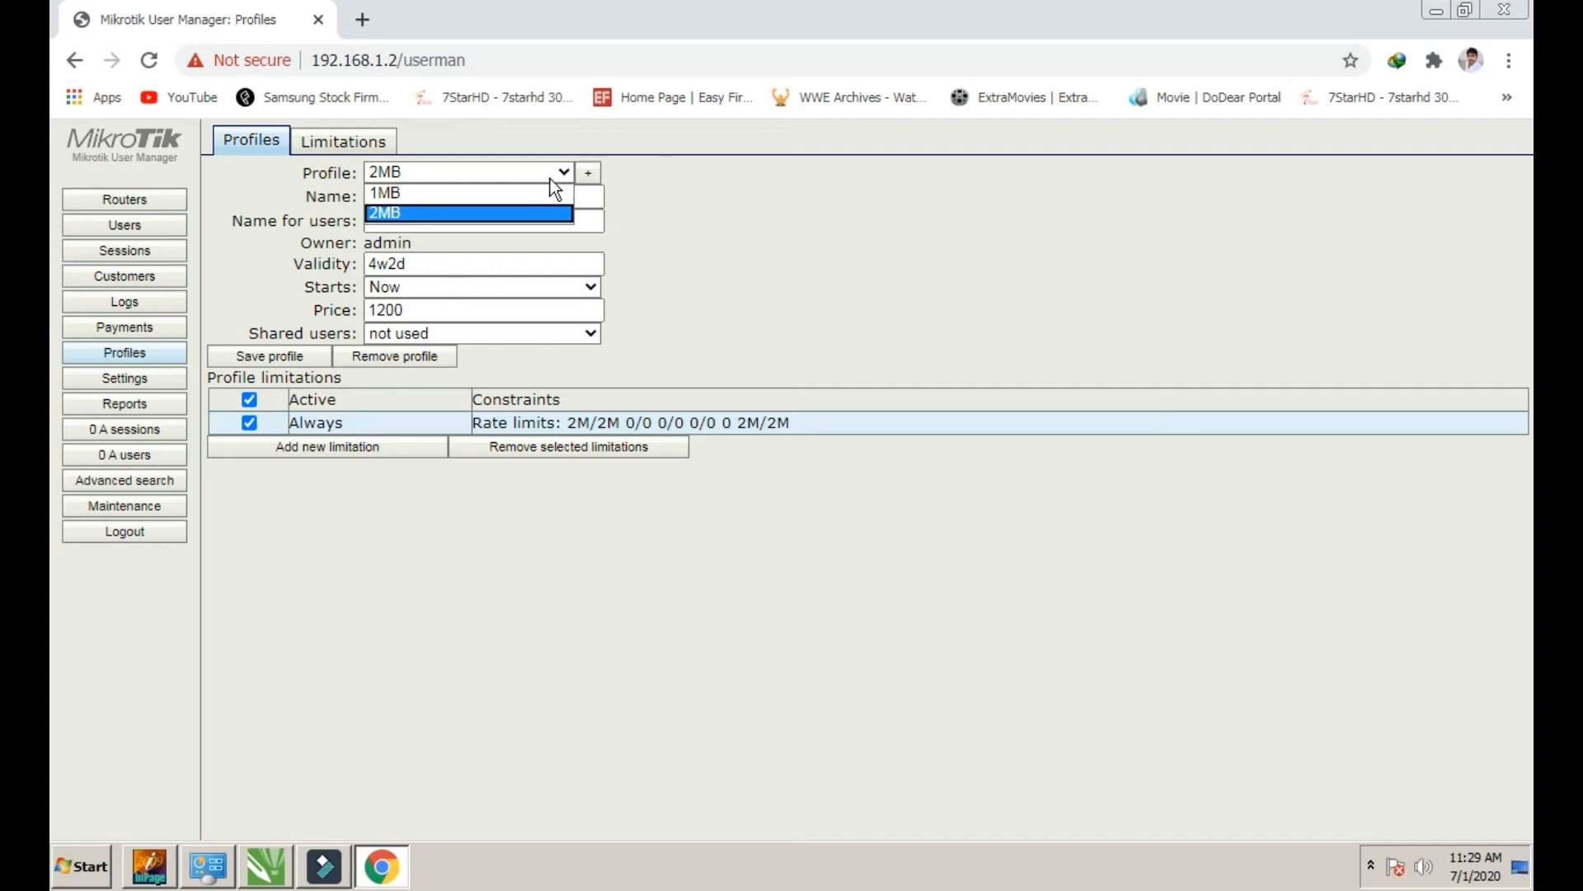
{"action": "left_click", "coordinate": [548, 193]}
{"action": "left_click", "coordinate": [566, 170]}
{"action": "left_click", "coordinate": [448, 206]}
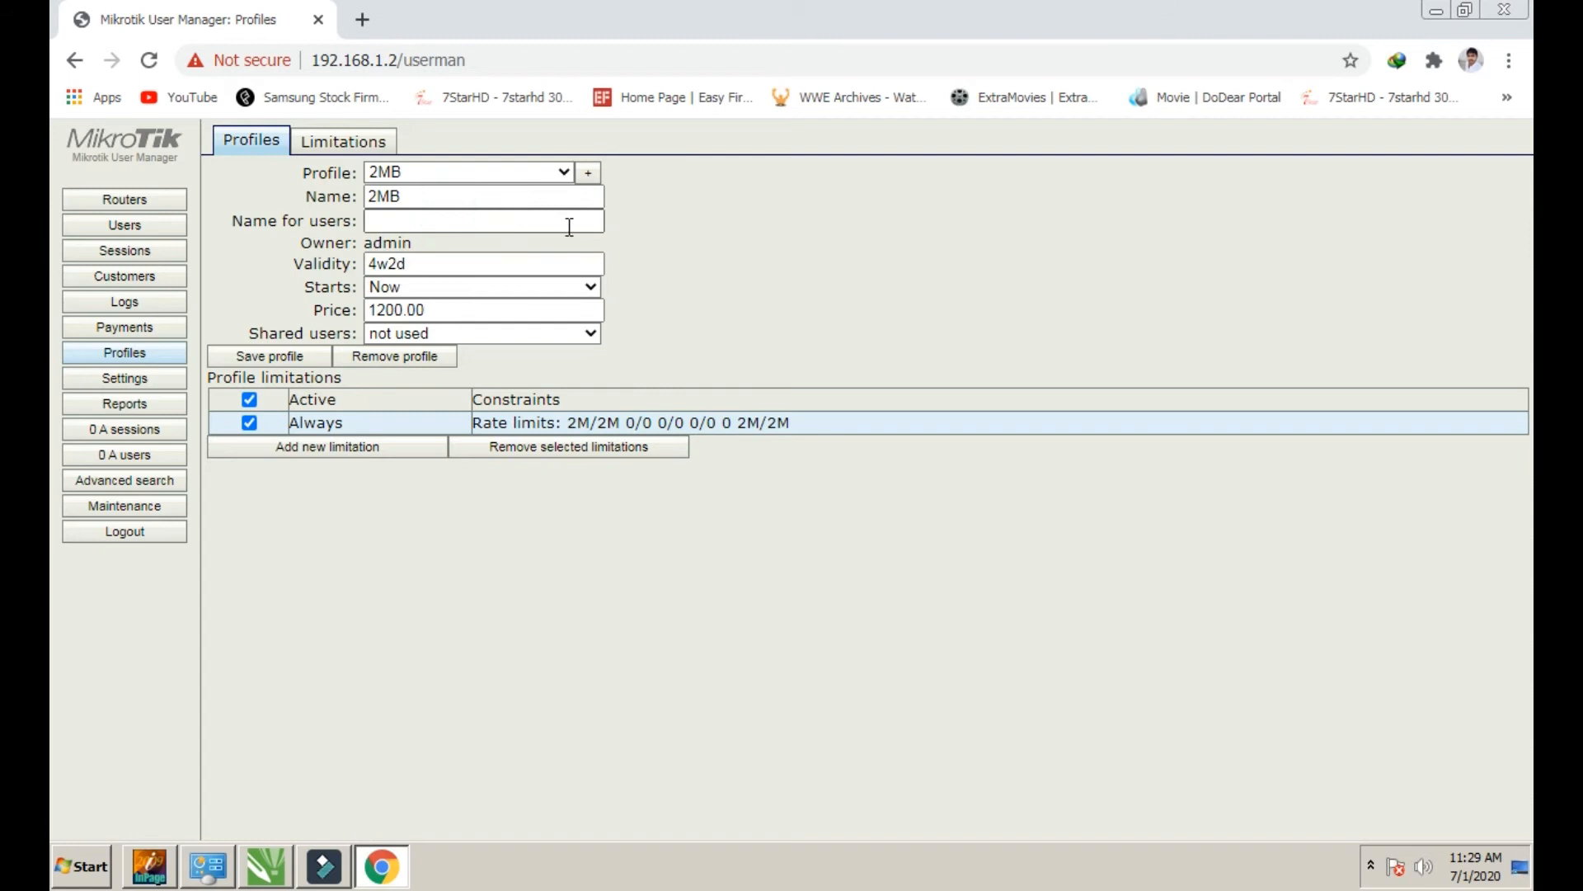
Create a 15Days profile with 15d validity, starting Now, priced 500
{"action": "left_click", "coordinate": [588, 173]}
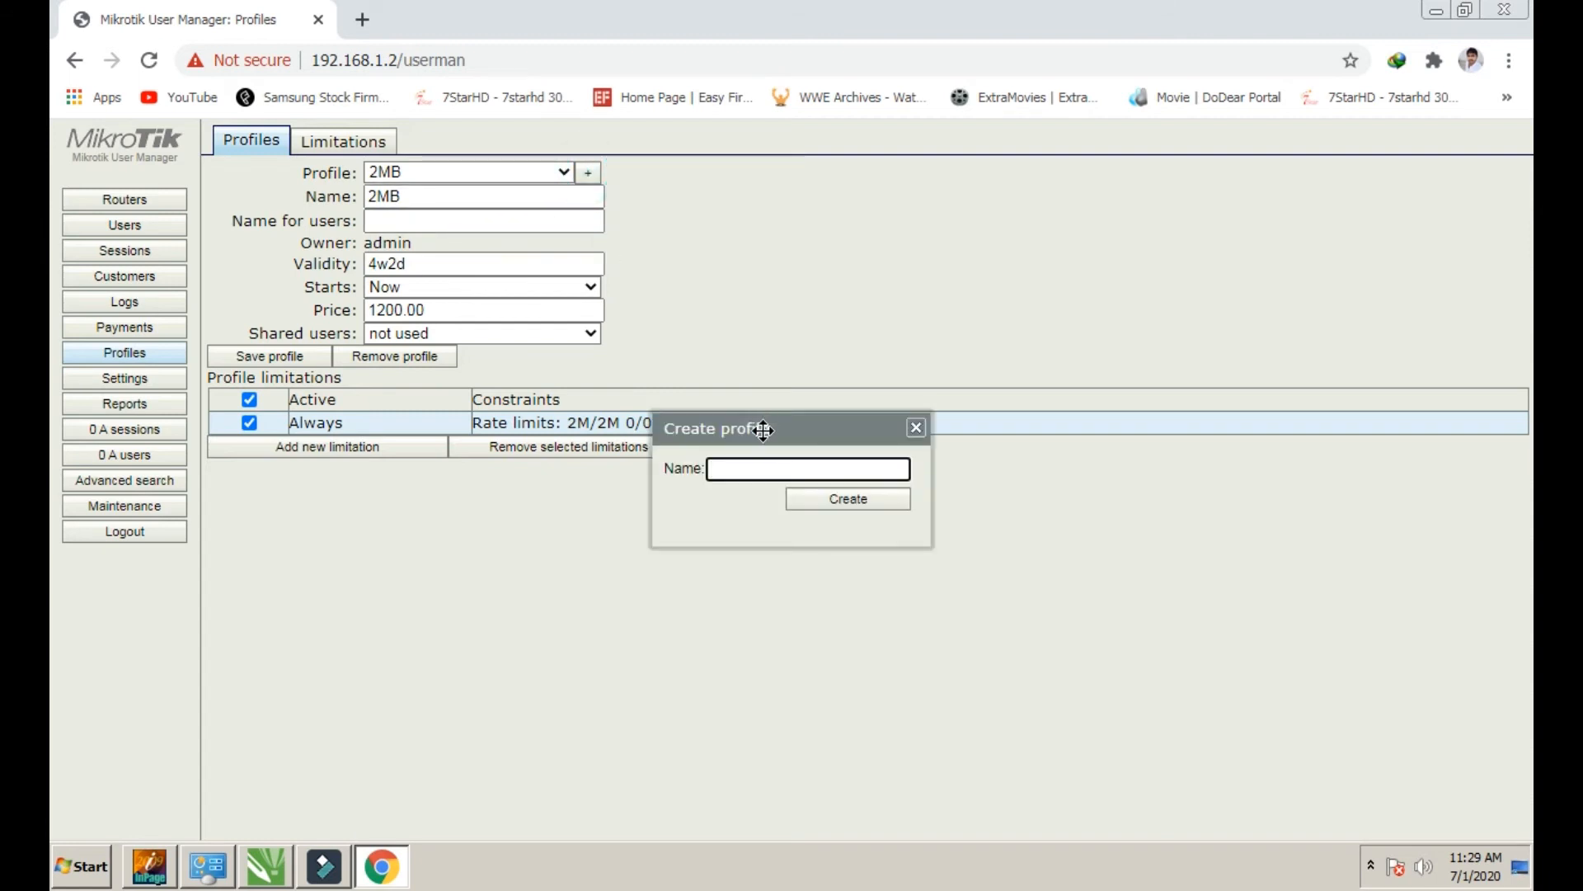
{"action": "type", "text": "15Days"}
{"action": "left_click", "coordinate": [804, 501]}
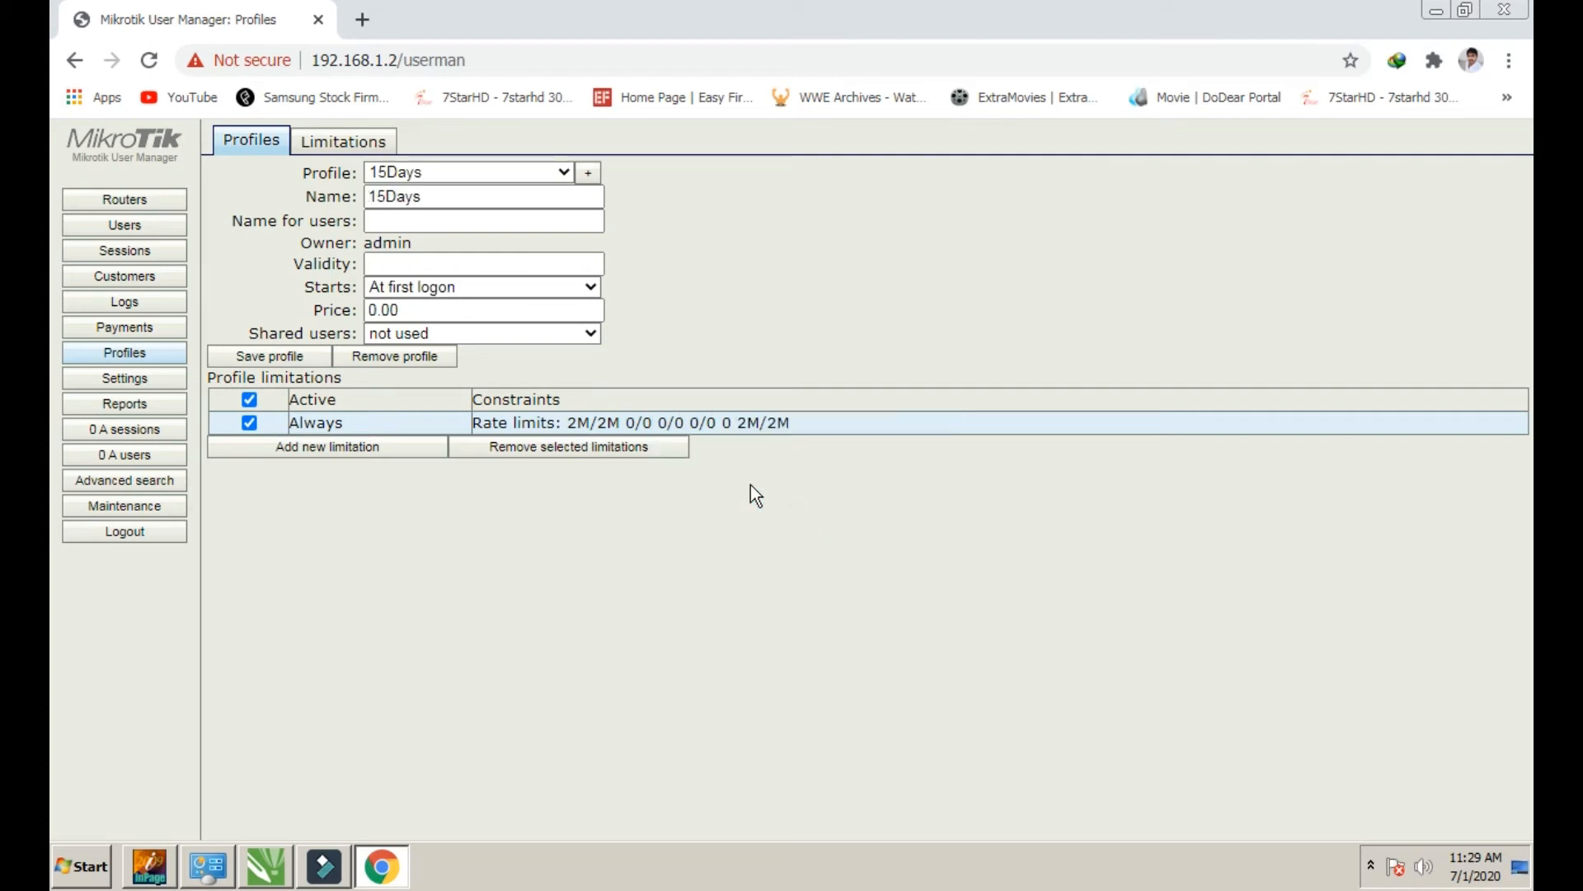
{"action": "left_click", "coordinate": [466, 262]}
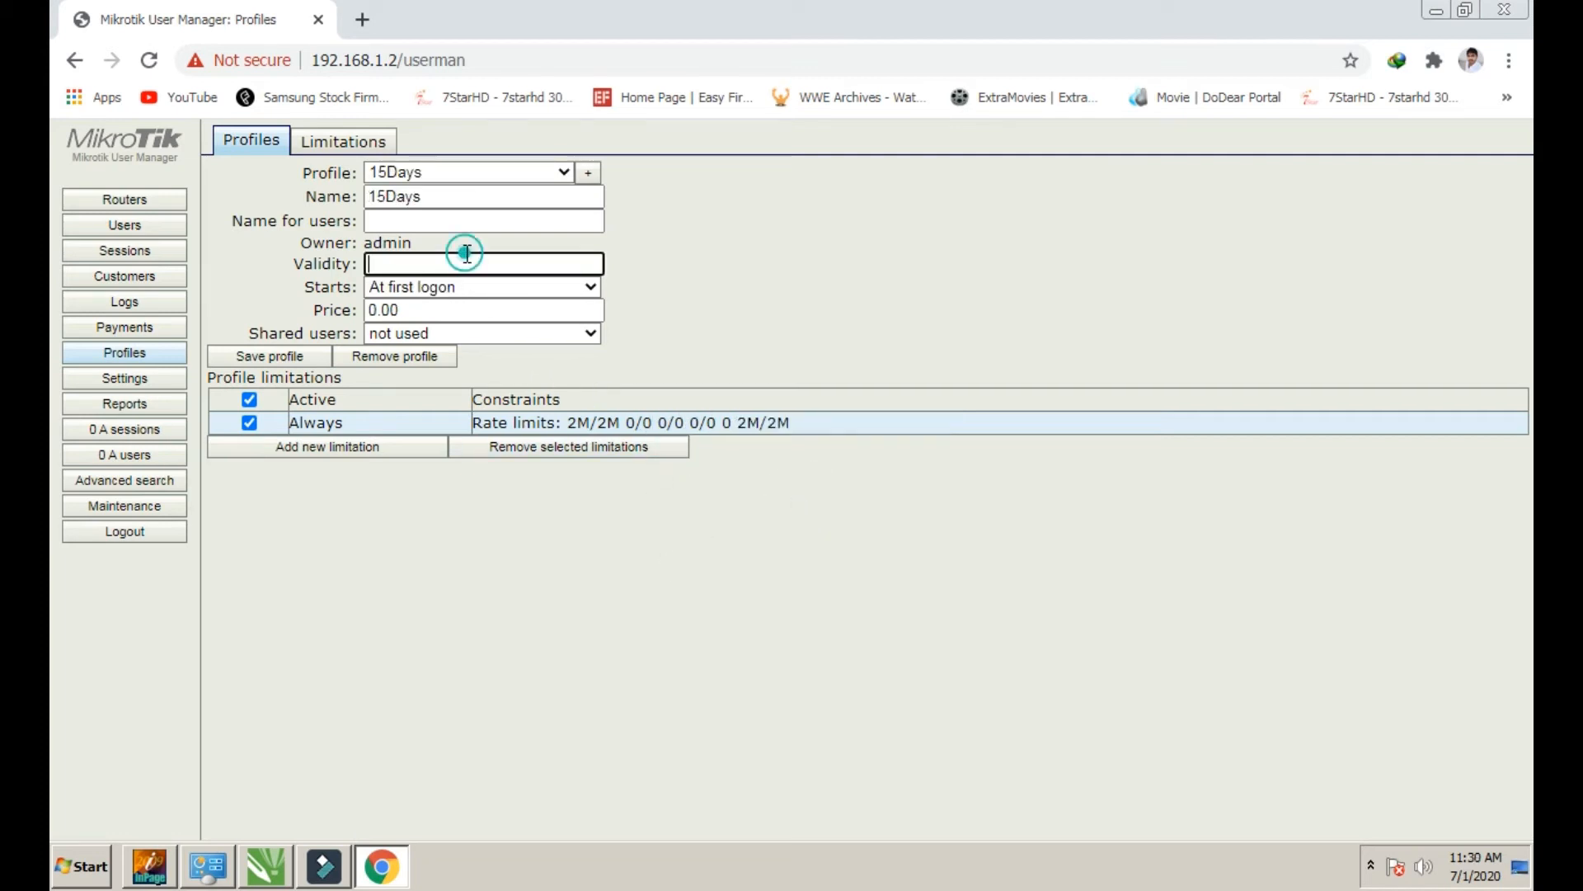
{"action": "type", "text": "15d"}
{"action": "left_click", "coordinate": [458, 289]}
{"action": "left_click", "coordinate": [432, 321]}
{"action": "key", "text": "Tab"}
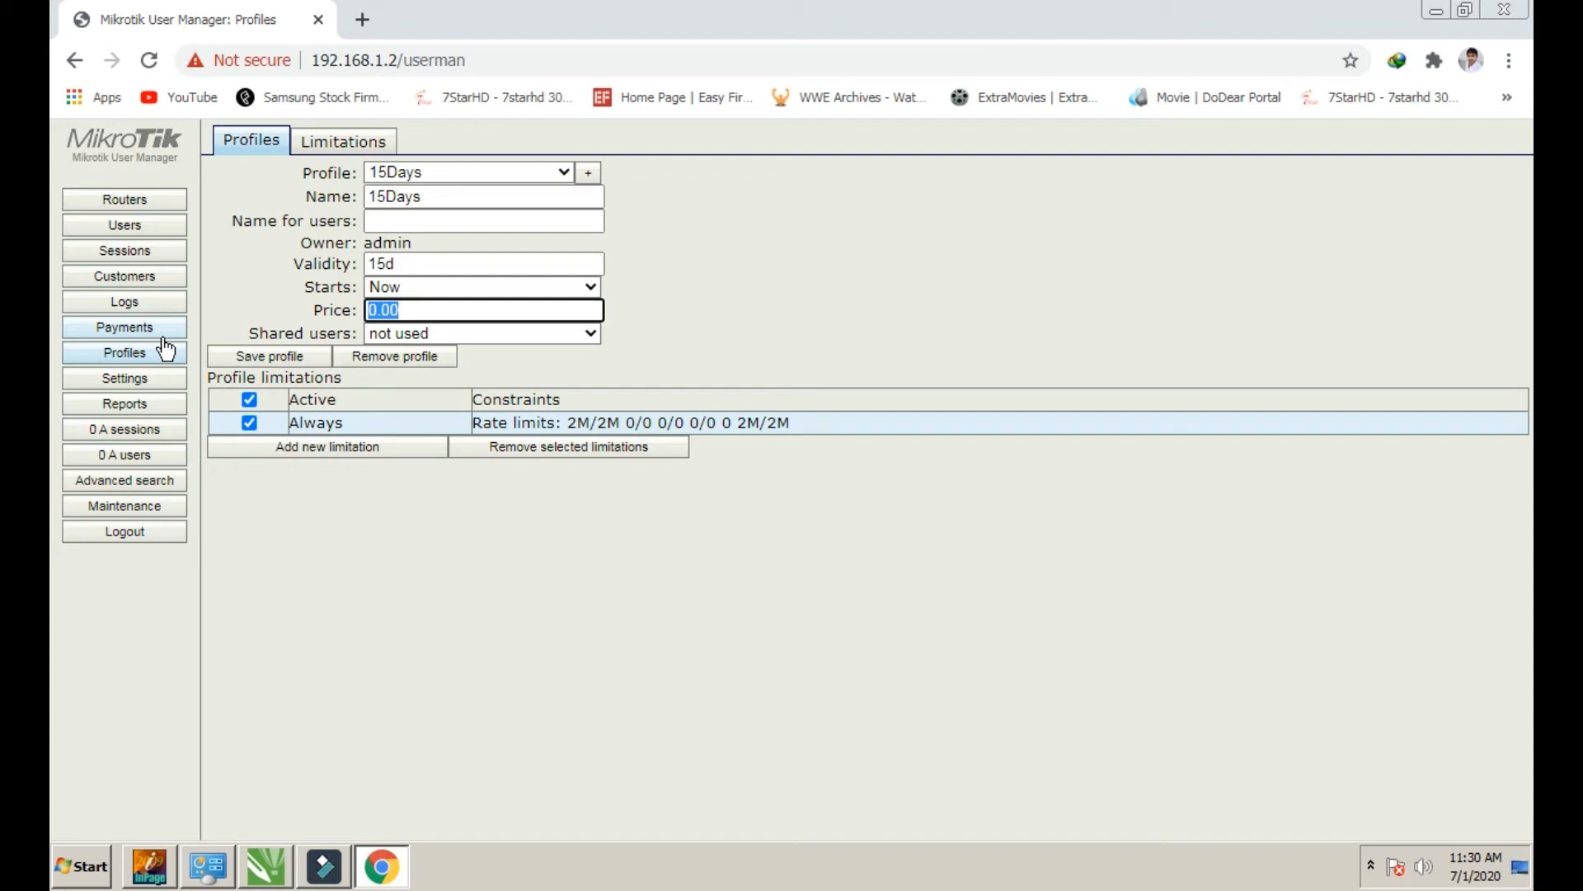
{"action": "type", "text": "500"}
Attach the 15days limit as a limitation and save the 15Days profile
{"action": "left_click", "coordinate": [298, 450]}
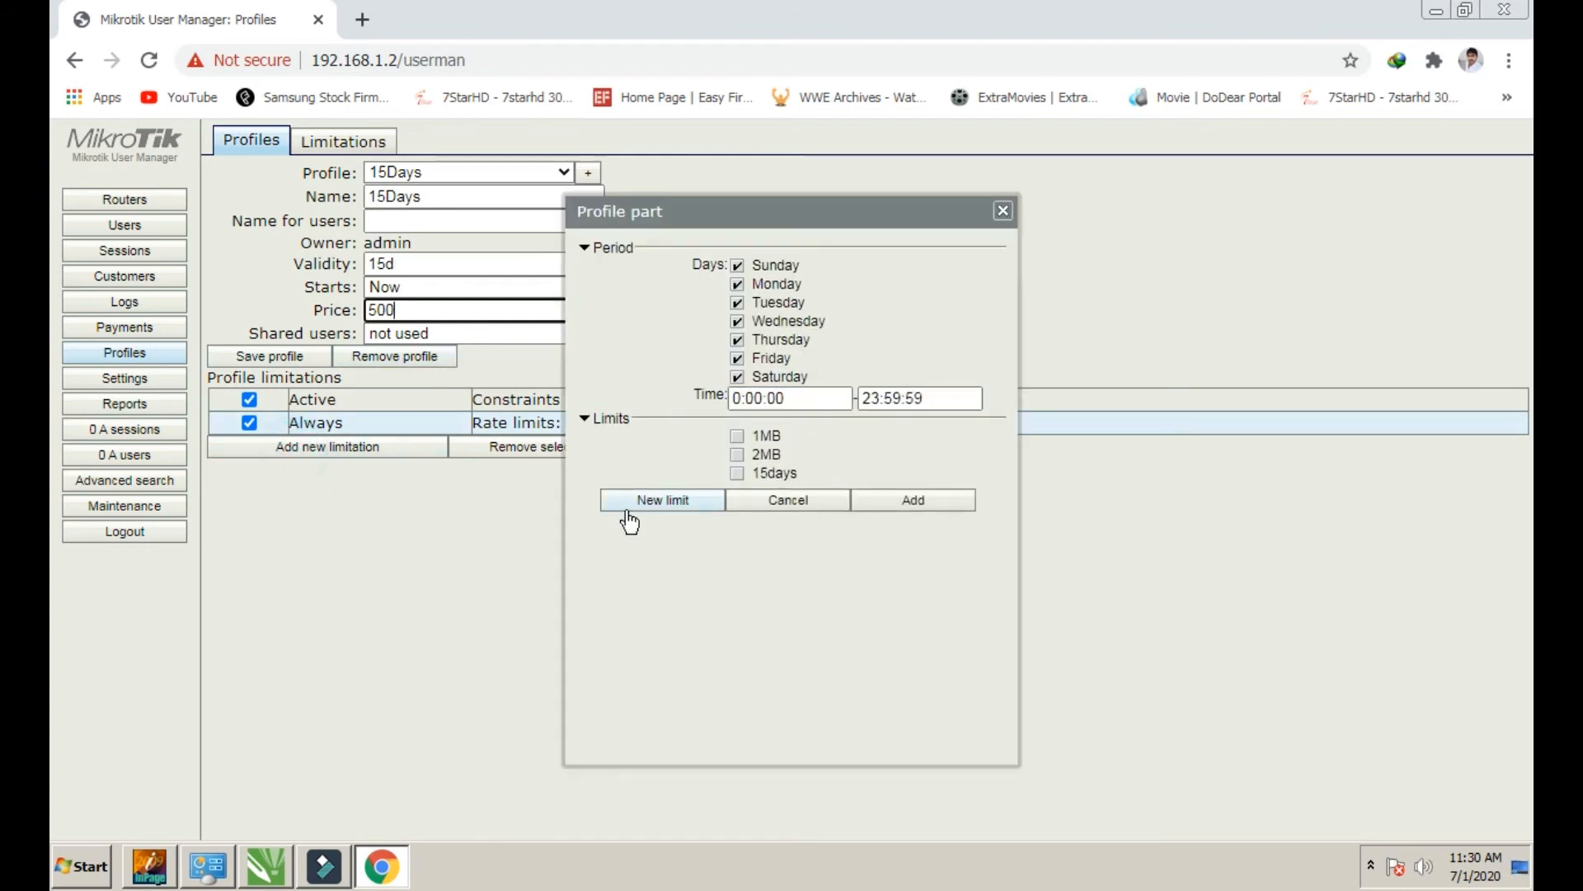
{"action": "left_click", "coordinate": [736, 472]}
{"action": "left_click", "coordinate": [880, 501]}
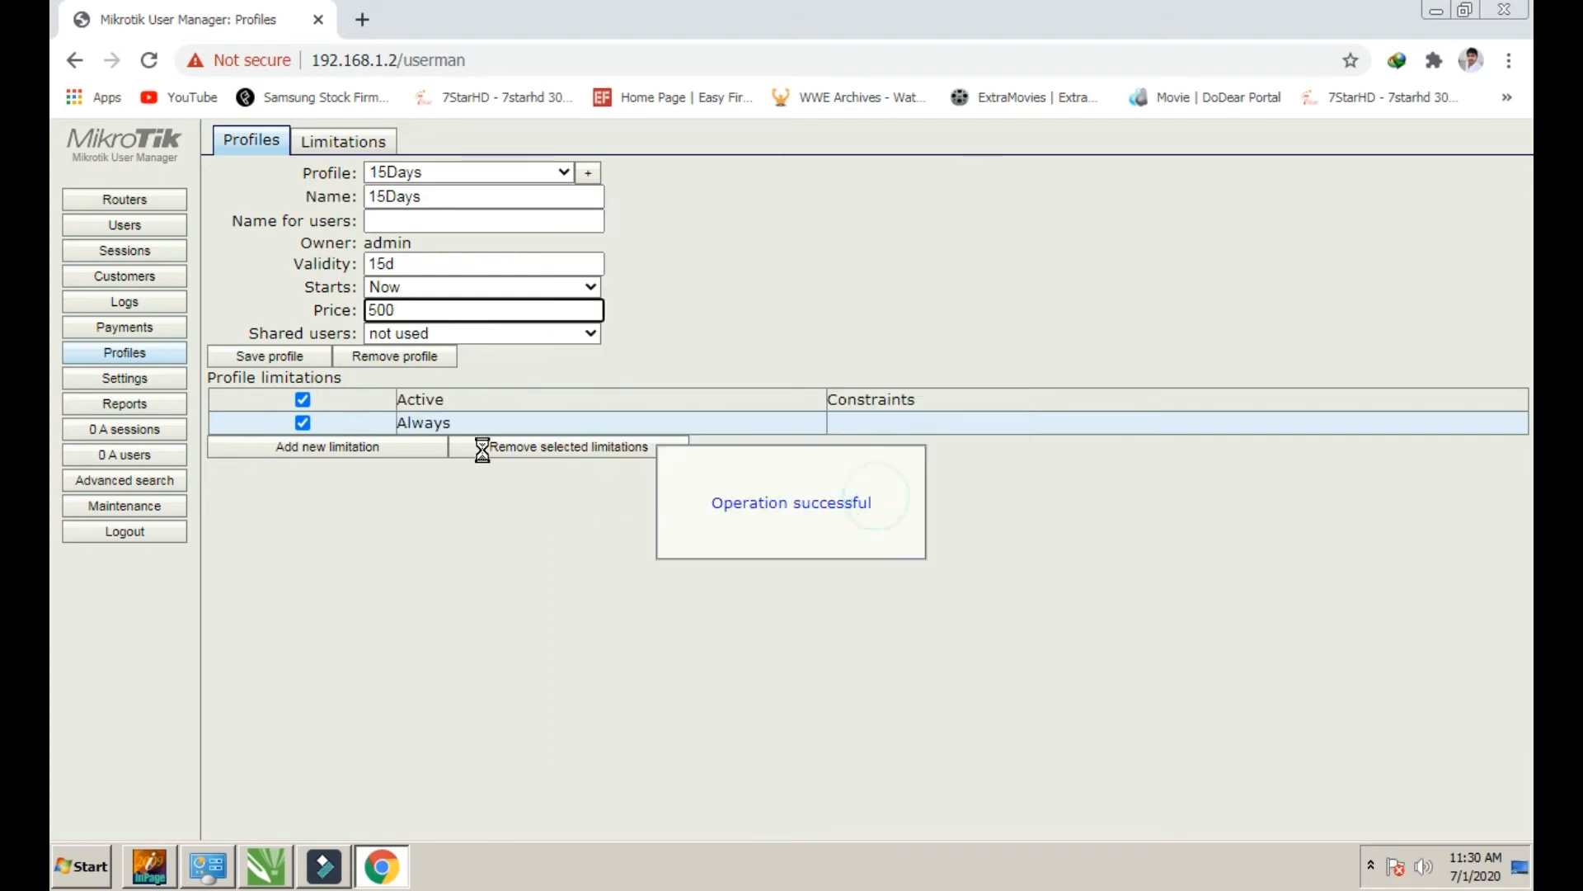
{"action": "left_click", "coordinate": [268, 355]}
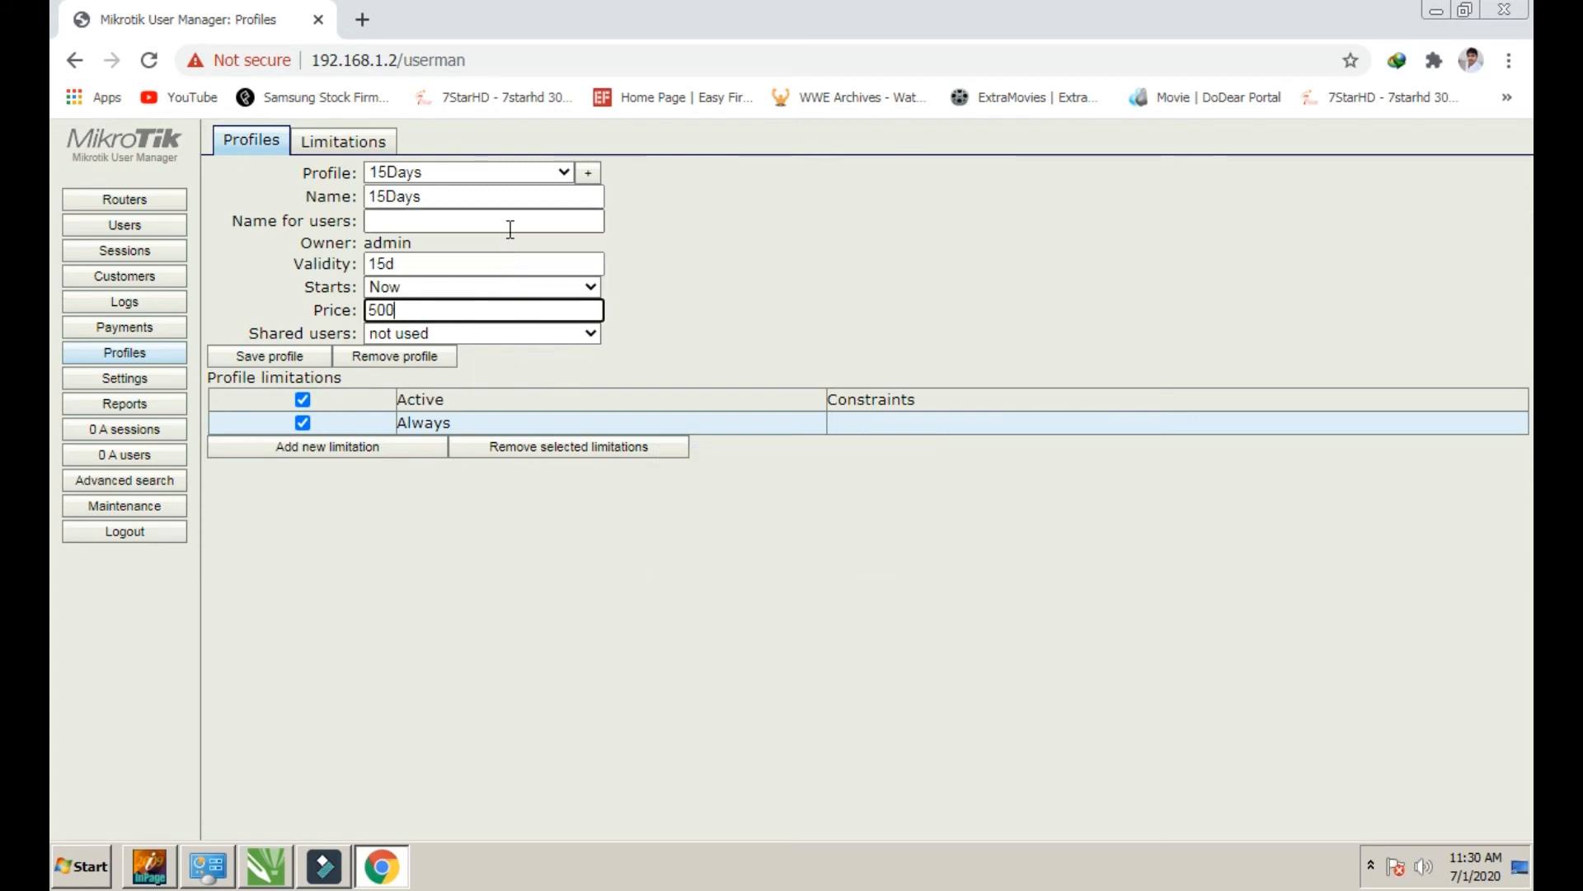
Keep 15Days as the shown profile and go to the Users list
{"action": "left_click", "coordinate": [537, 173]}
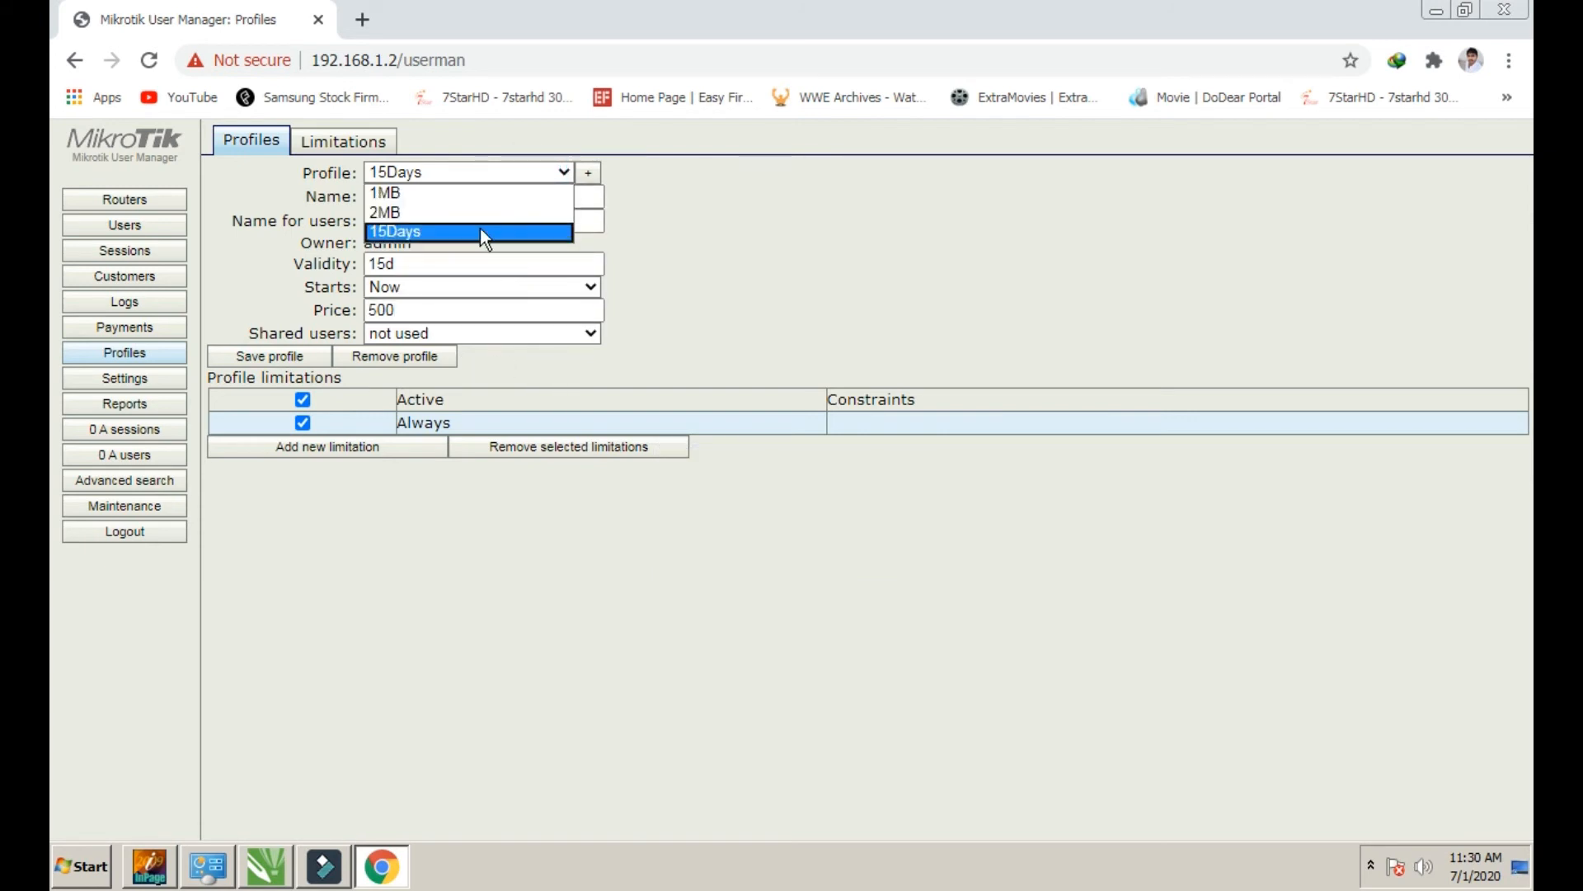
{"action": "left_click", "coordinate": [504, 172]}
{"action": "left_click", "coordinate": [497, 526]}
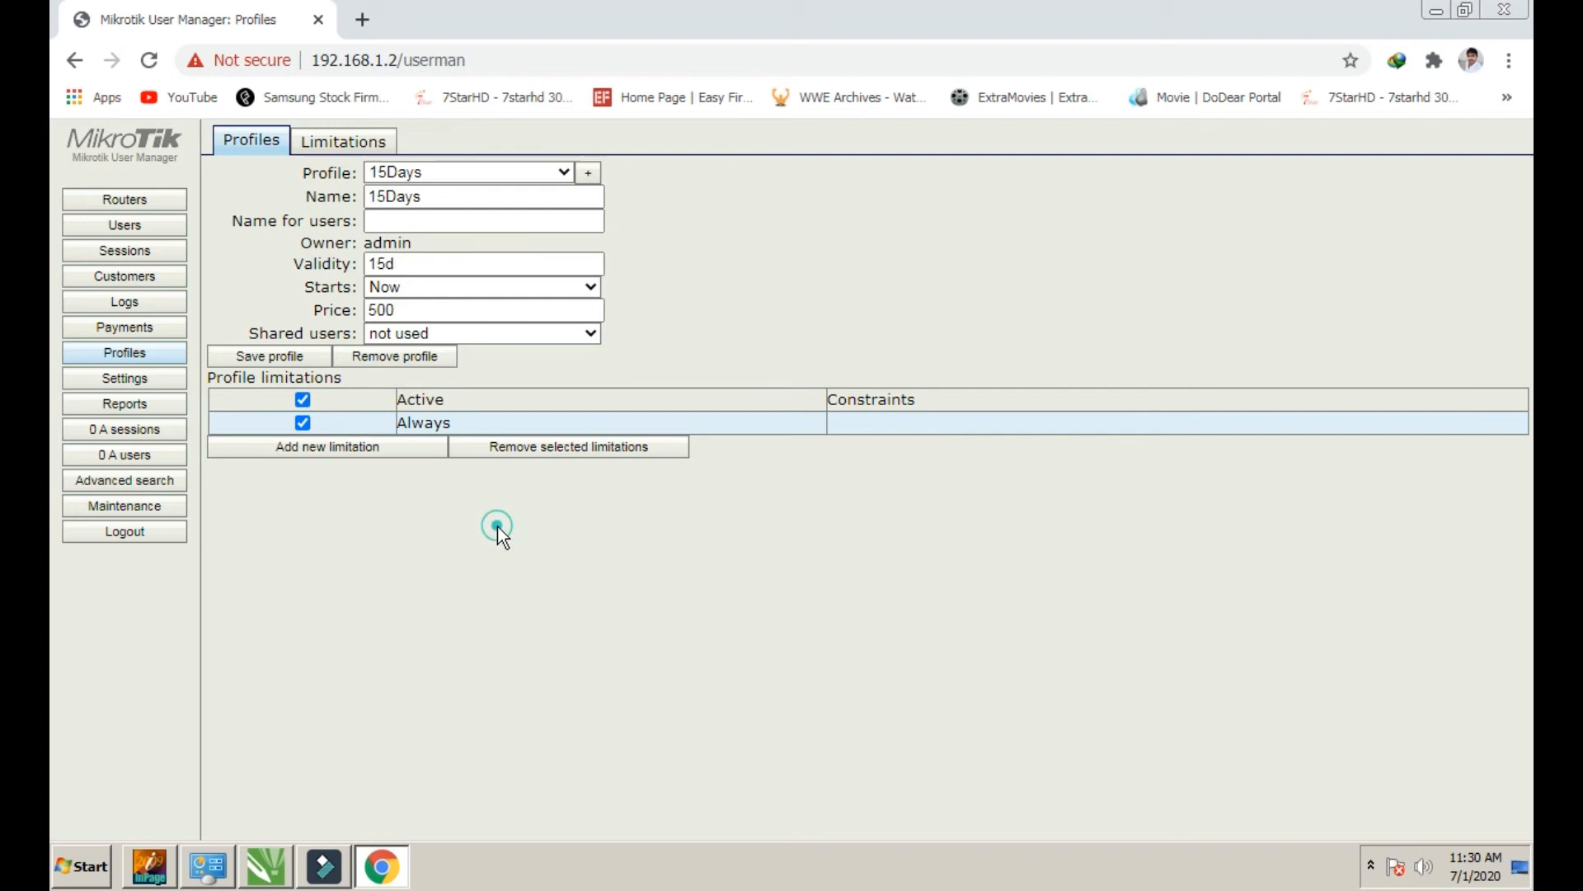
{"action": "left_click", "coordinate": [125, 224]}
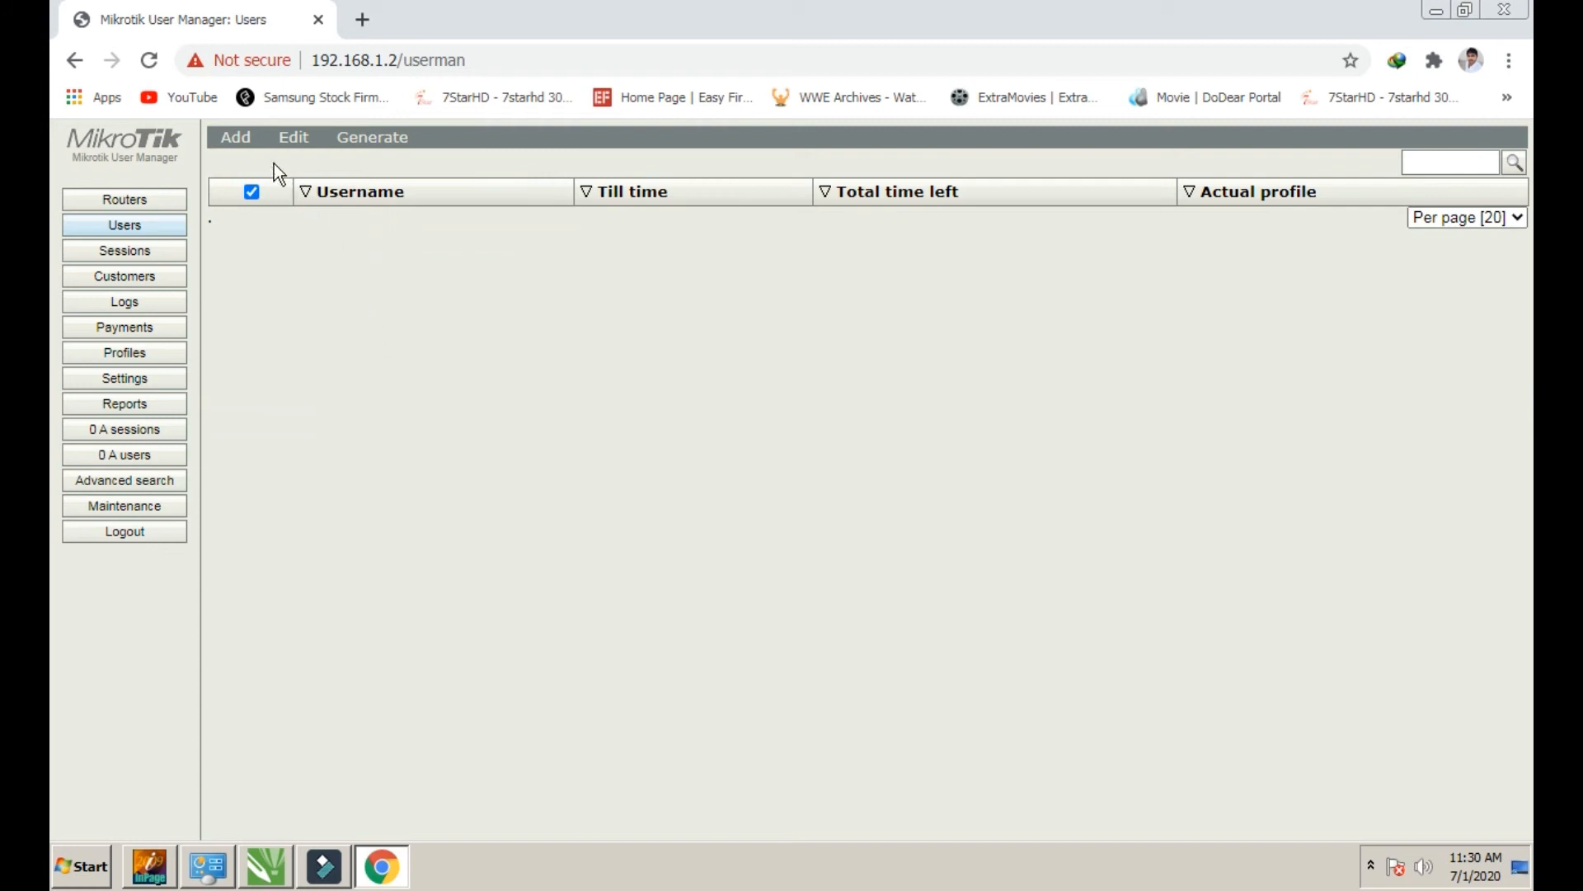
Add a single new user with the username 'test'
{"action": "mouse_move", "coordinate": [236, 142]}
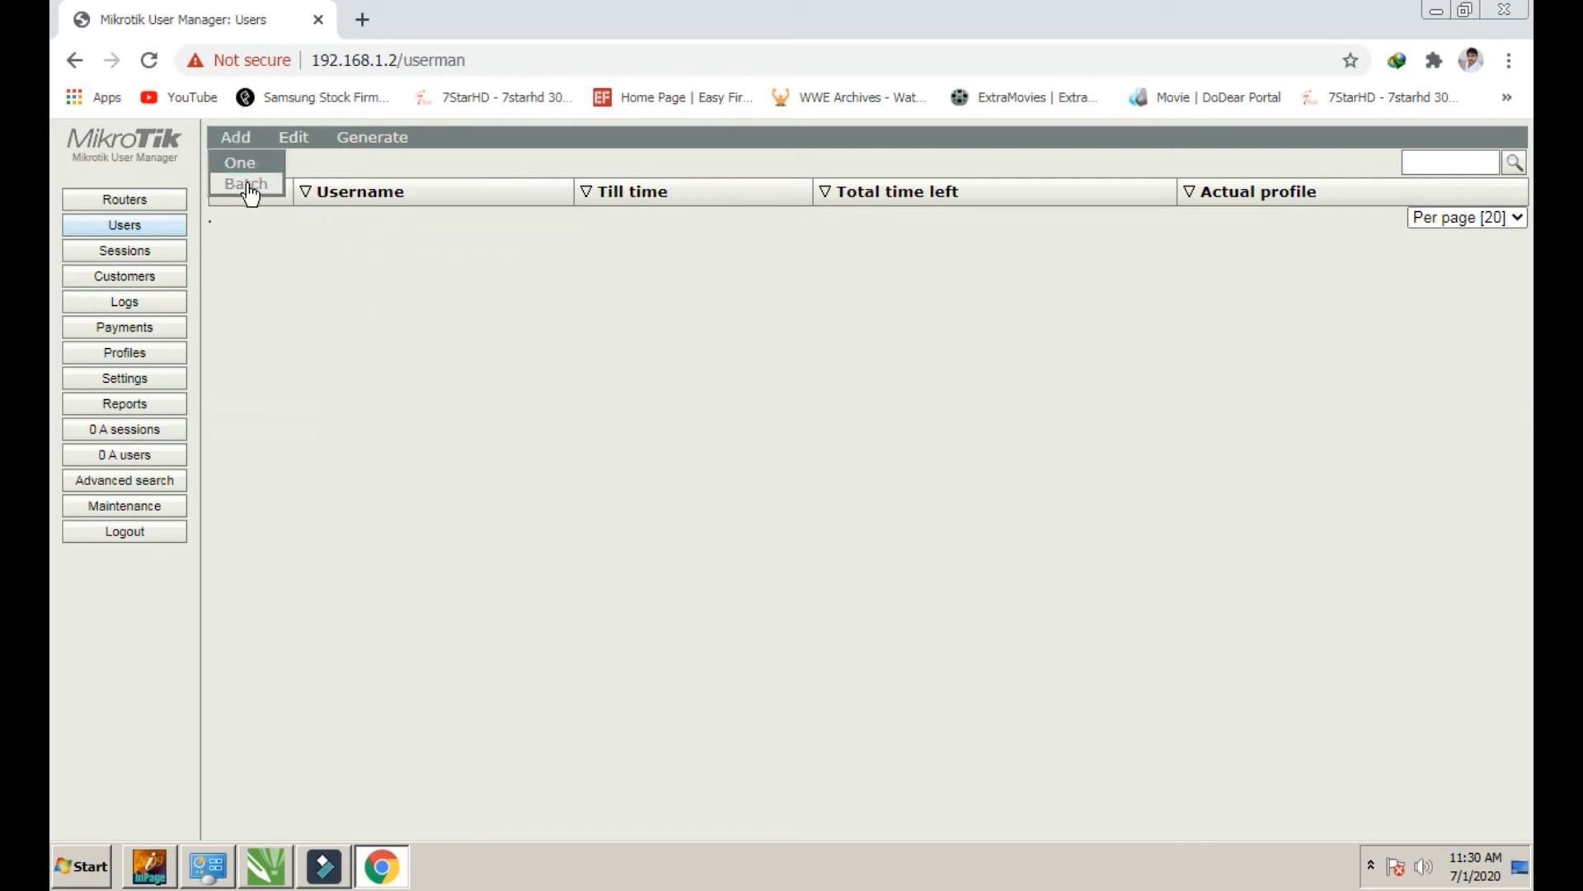
{"action": "left_click", "coordinate": [242, 164]}
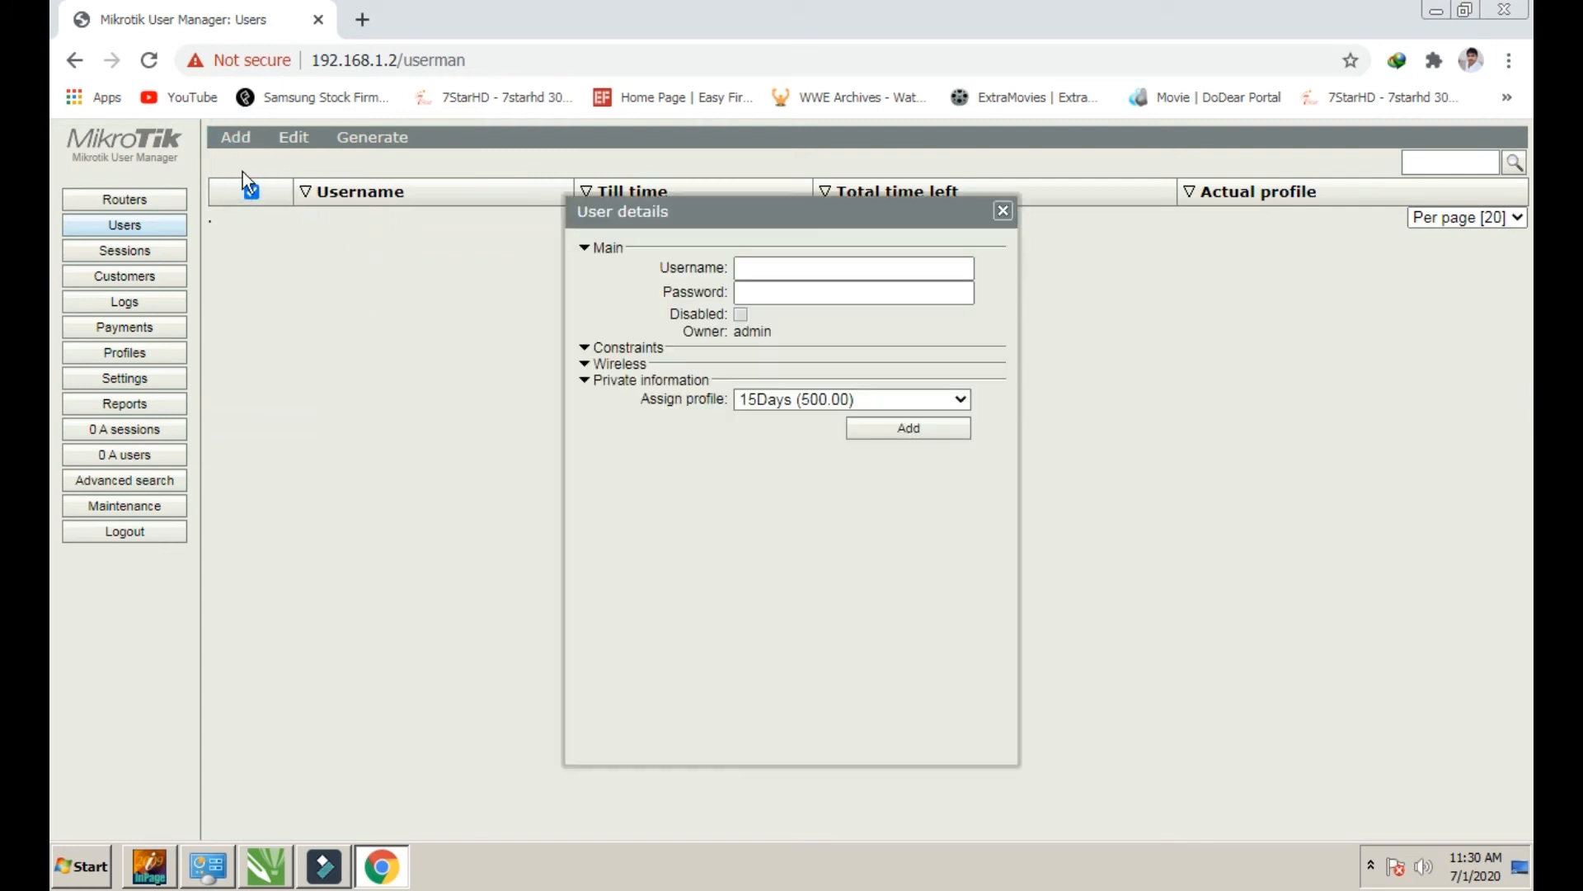
{"action": "left_click", "coordinate": [819, 269]}
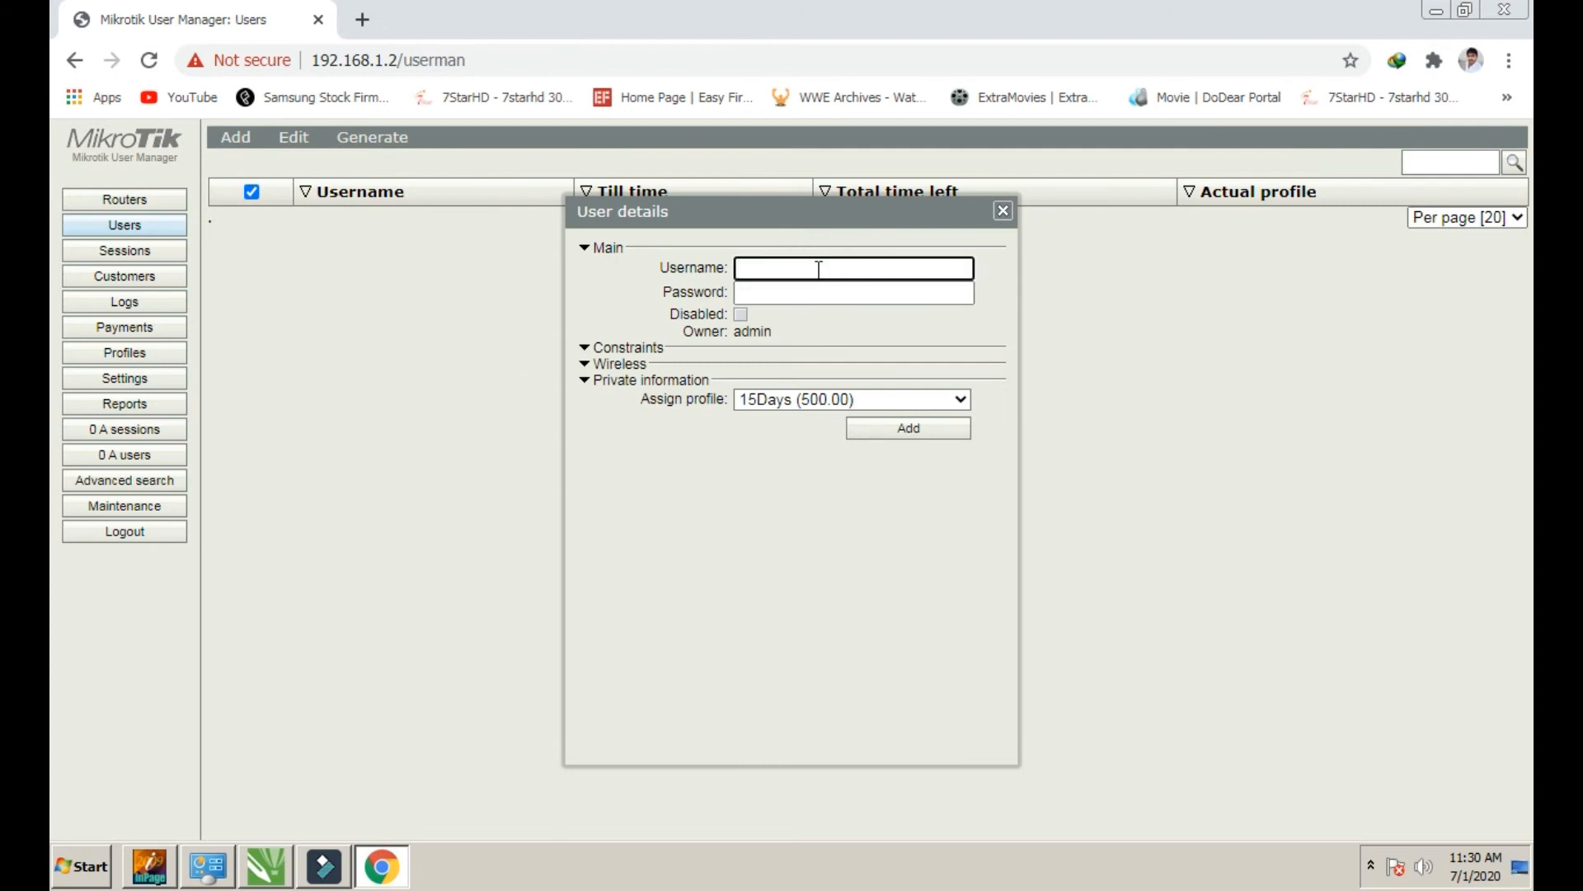
{"action": "type", "text": "a"}
{"action": "key", "text": "BackSpace"}
{"action": "type", "text": "test"}
Copy the username and paste it into the Password field
{"action": "left_click_drag", "start_coordinate": [819, 268], "coordinate": [718, 266]}
{"action": "right_click", "coordinate": [741, 268]}
{"action": "left_click", "coordinate": [749, 304]}
{"action": "left_click", "coordinate": [747, 295]}
{"action": "right_click", "coordinate": [750, 306]}
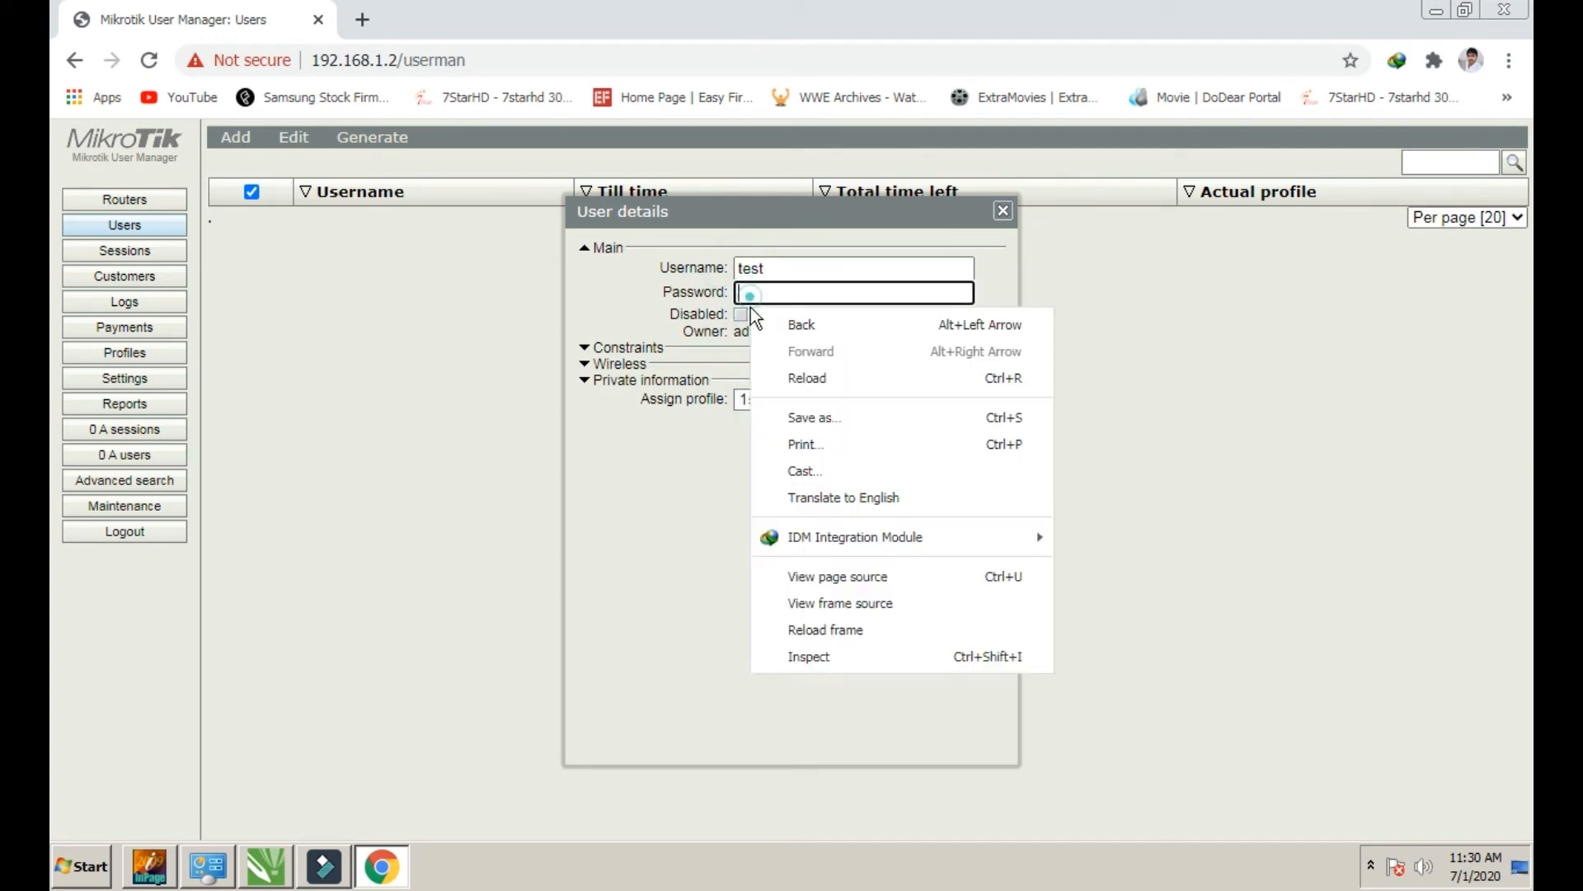
{"action": "left_click", "coordinate": [760, 294]}
{"action": "right_click", "coordinate": [761, 295]}
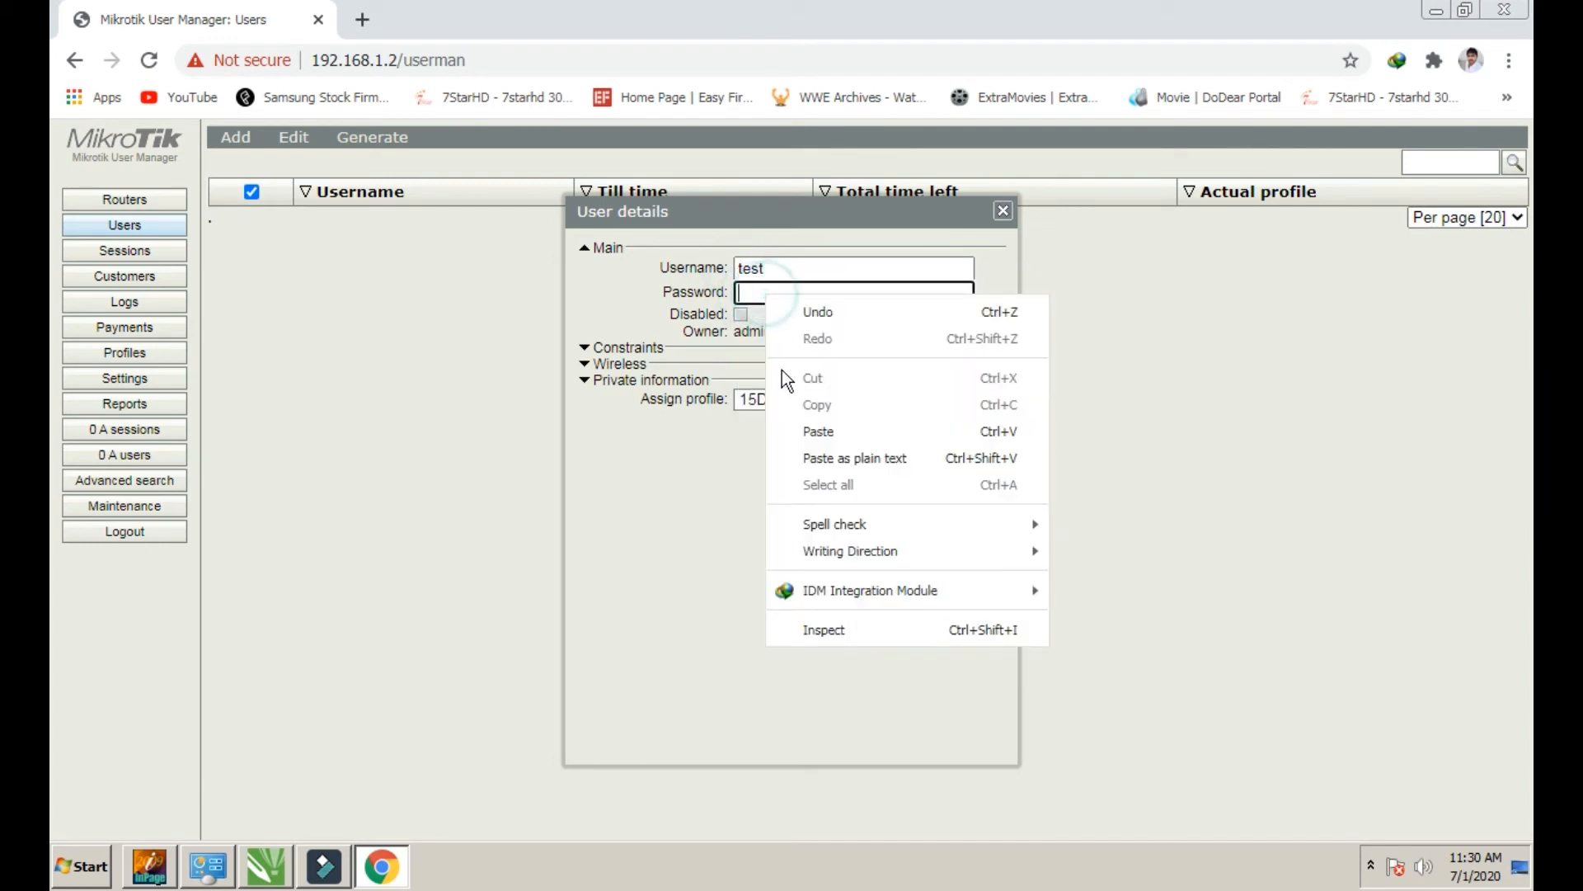
{"action": "left_click", "coordinate": [785, 420]}
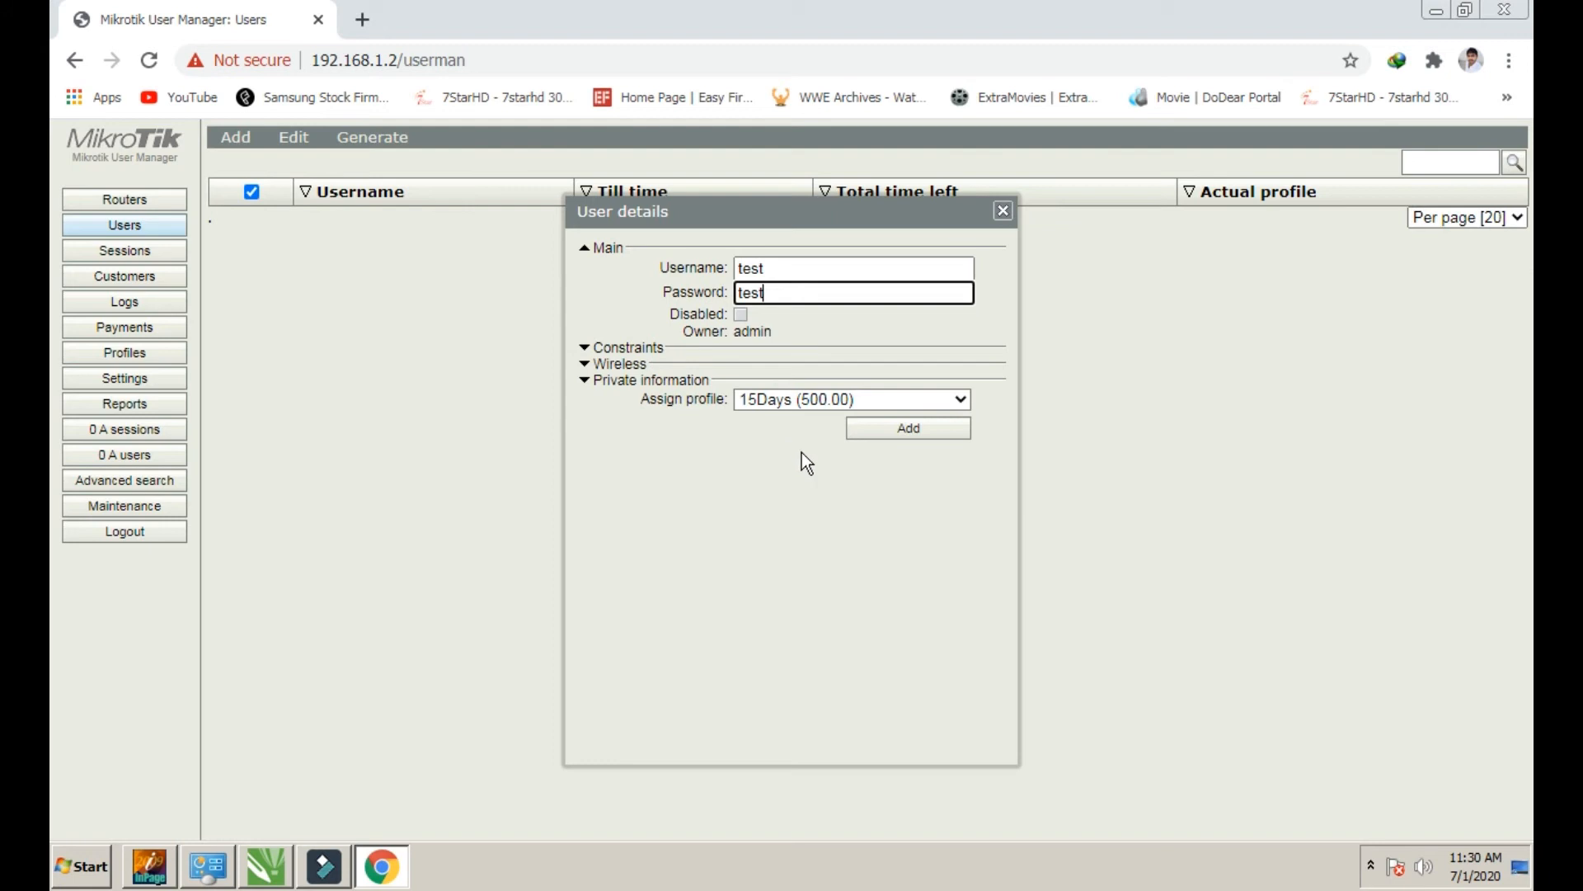
Expand Constraints and review the IP address, username and password fields
{"action": "left_click", "coordinate": [603, 353]}
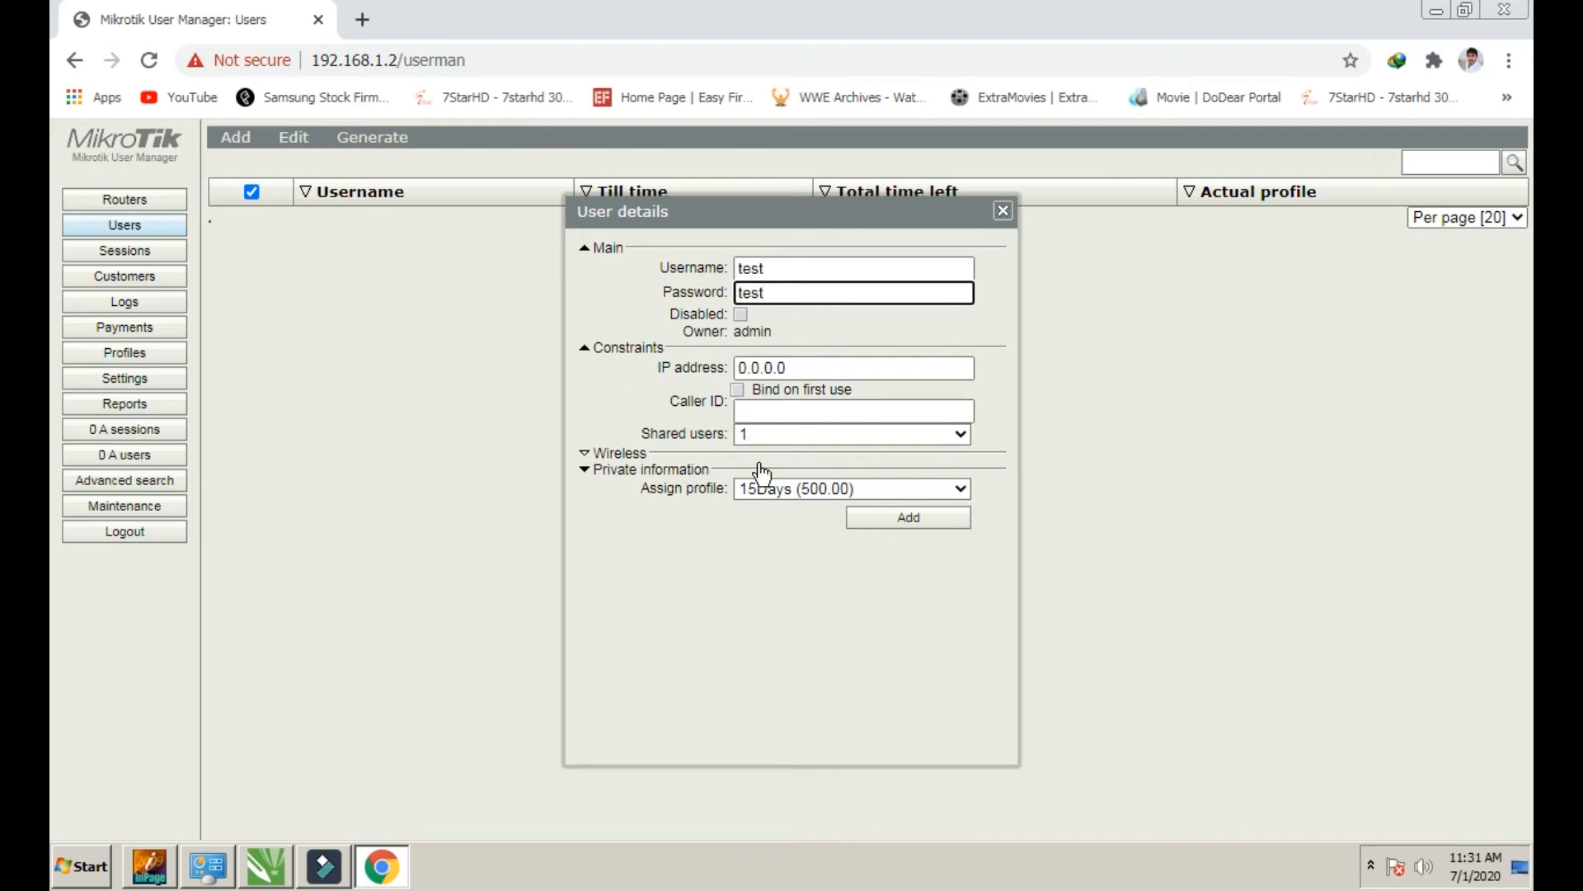
{"action": "left_click", "coordinate": [828, 366]}
{"action": "left_click_drag", "start_coordinate": [801, 367], "coordinate": [726, 362]}
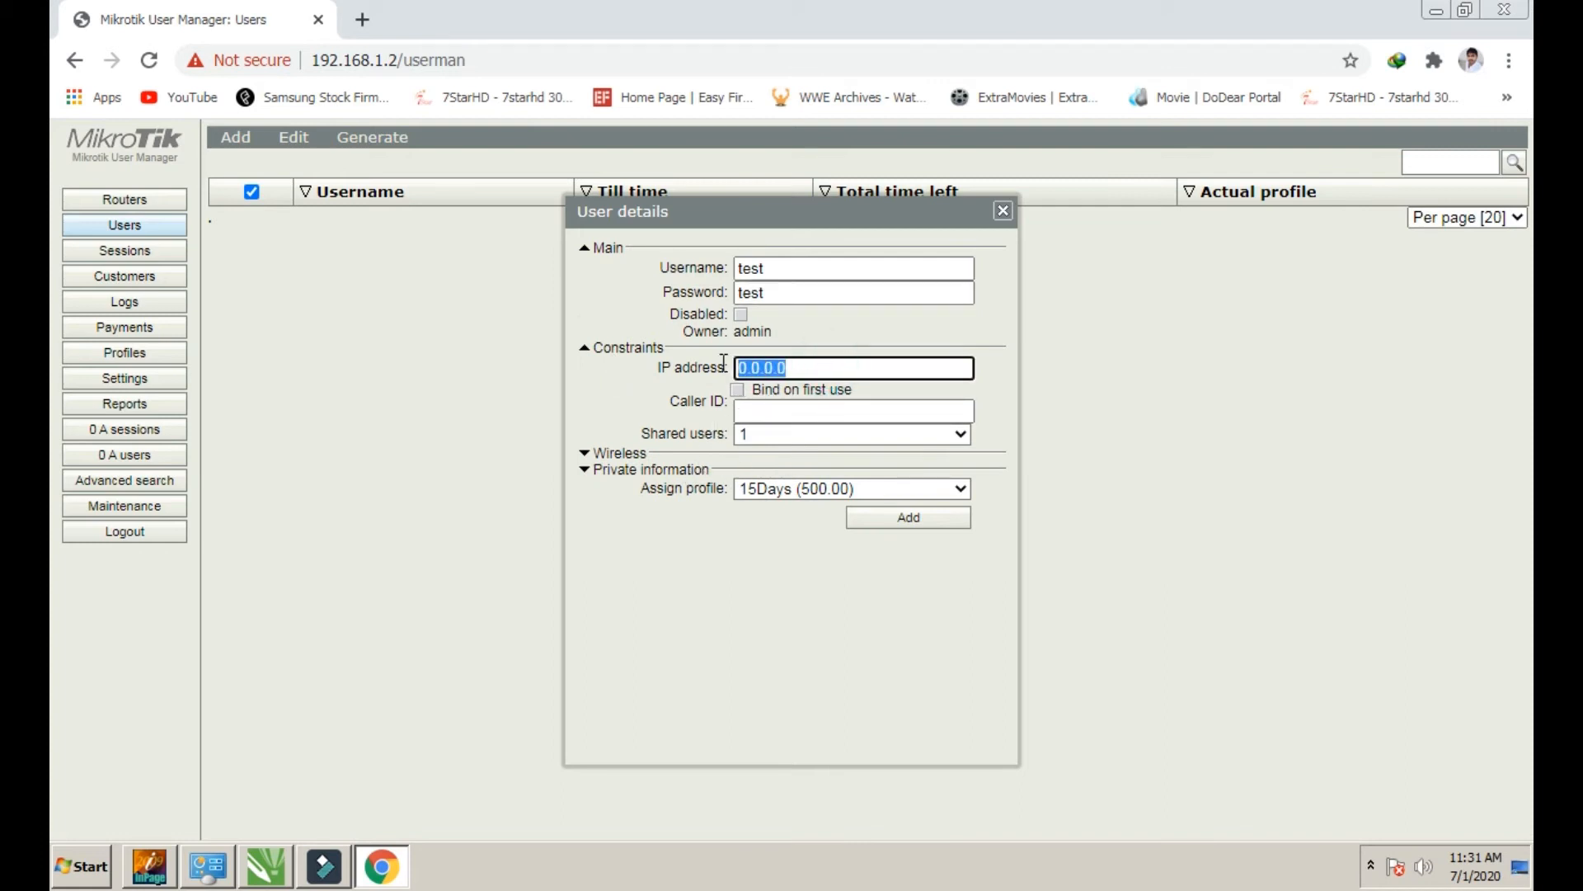
{"action": "left_click", "coordinate": [622, 394]}
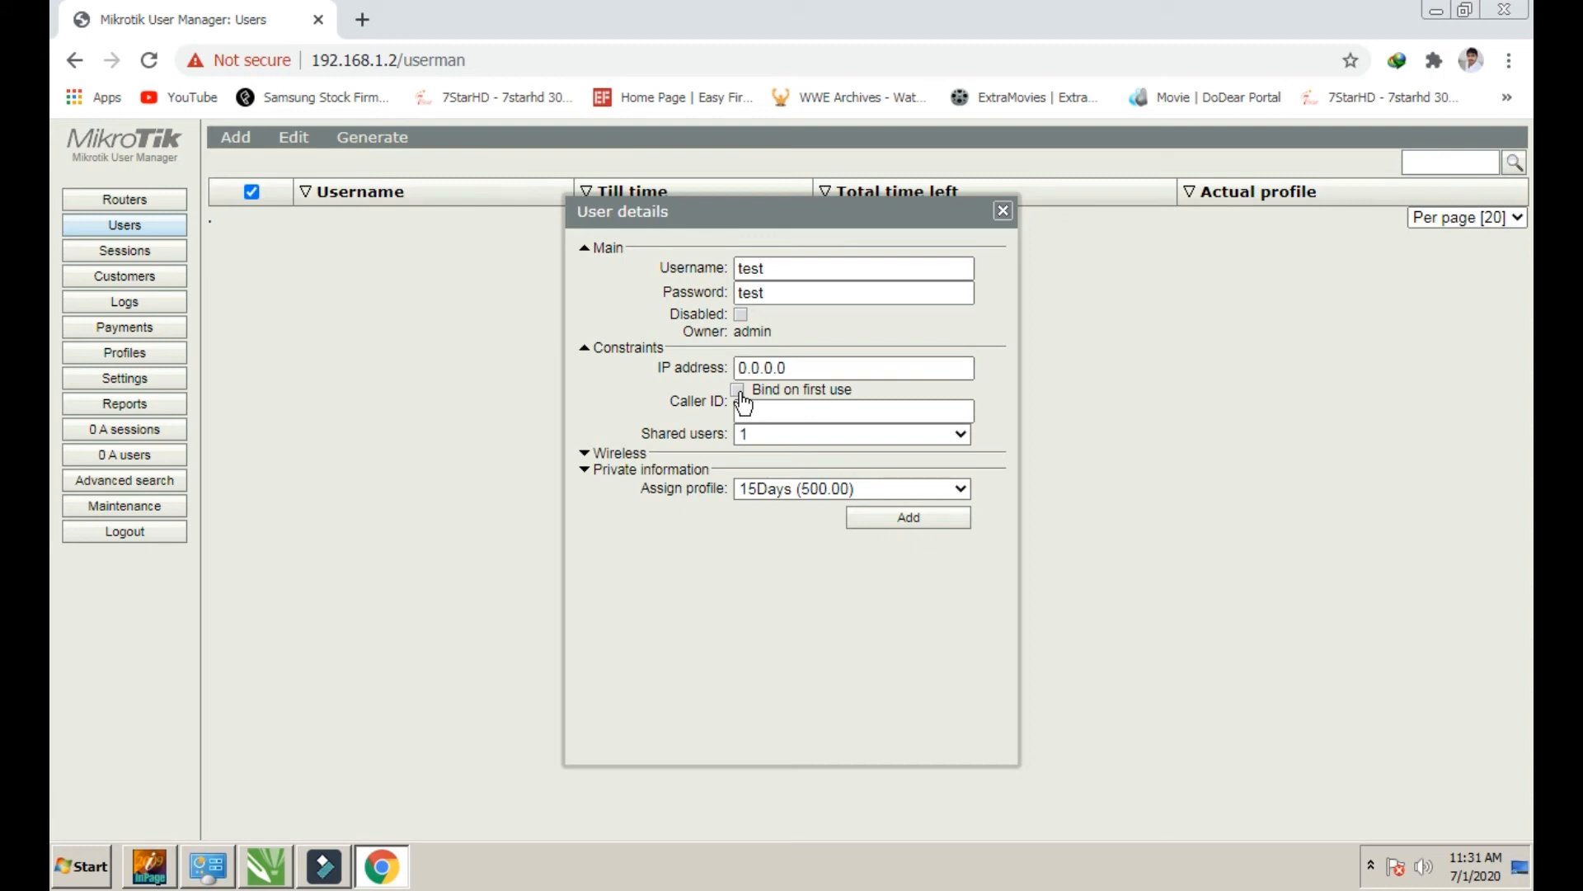
{"action": "double_click", "coordinate": [838, 268]}
{"action": "left_click", "coordinate": [796, 294]}
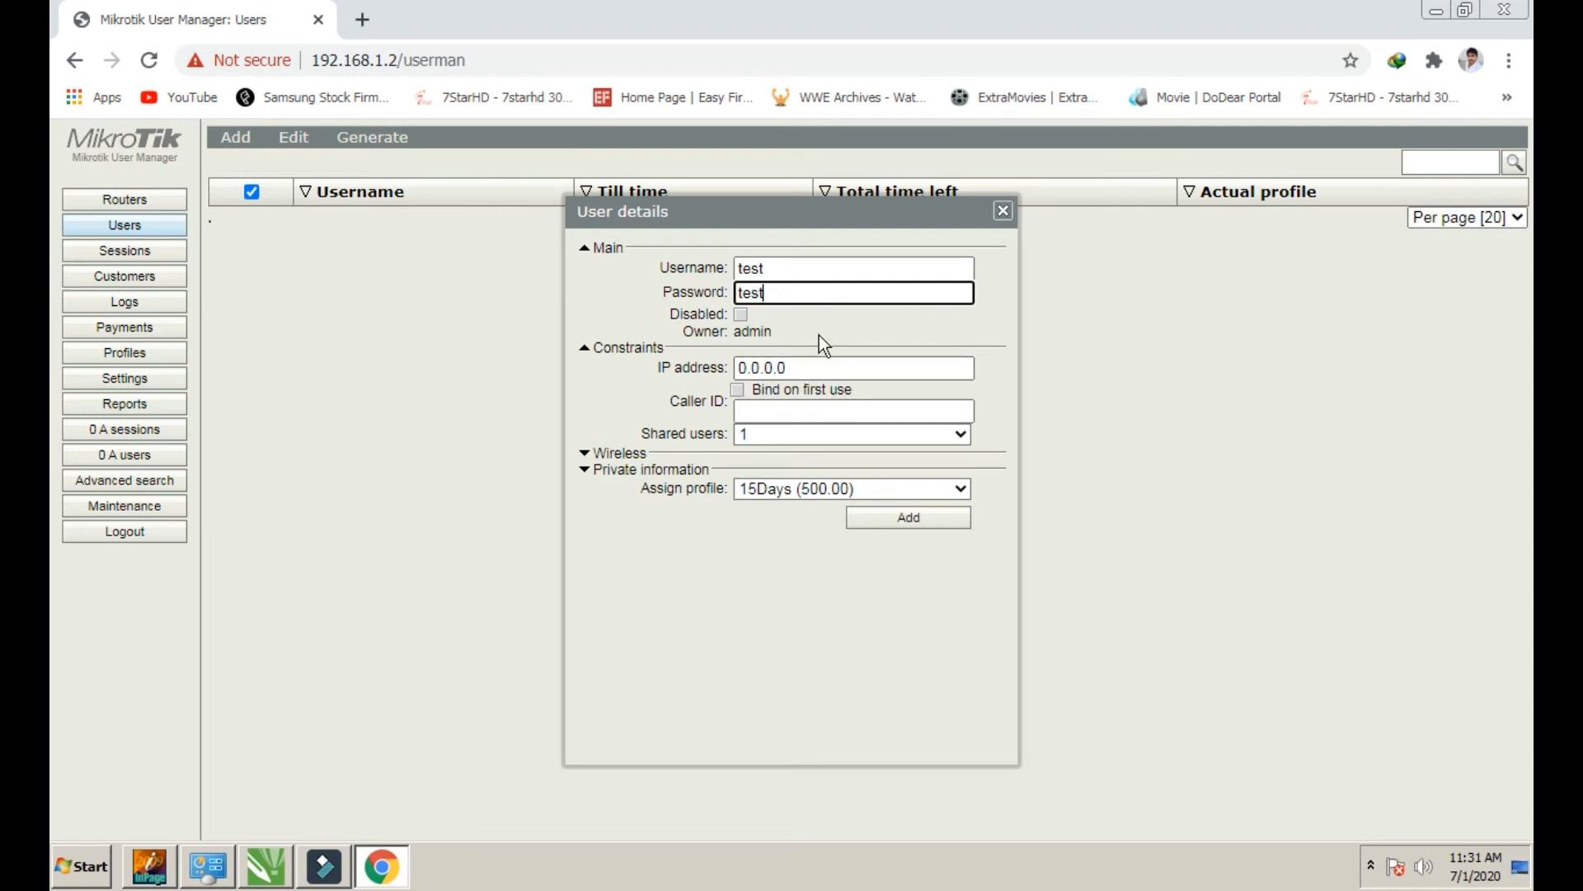
{"action": "double_click", "coordinate": [785, 292]}
{"action": "double_click", "coordinate": [785, 268]}
{"action": "left_click", "coordinate": [790, 341]}
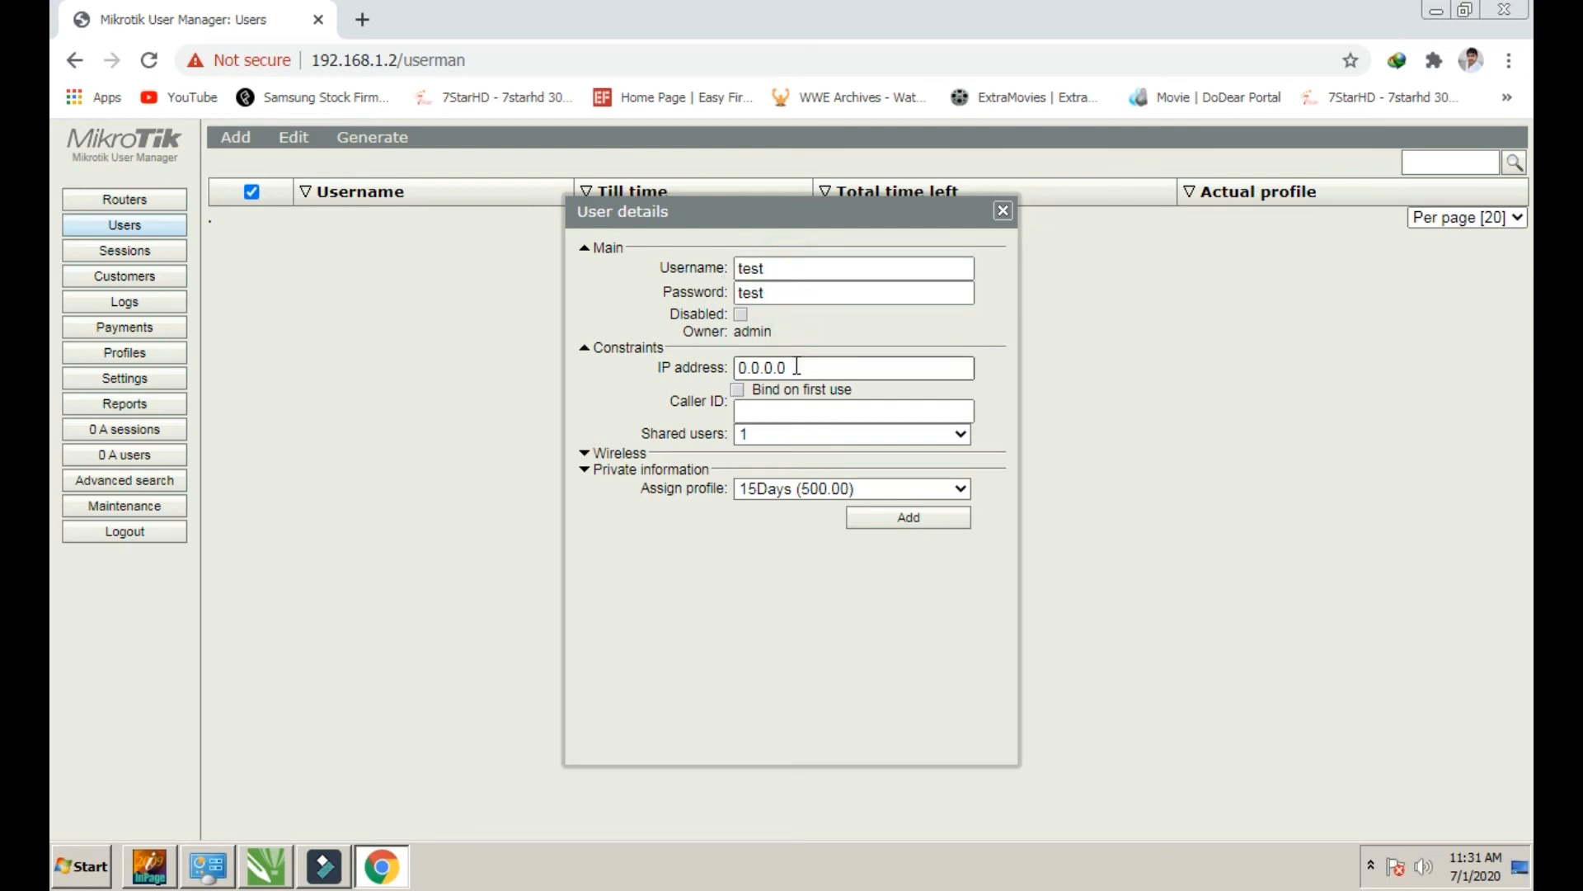
Enable Bind on first use and expand the Wireless section
{"action": "left_click", "coordinate": [739, 391]}
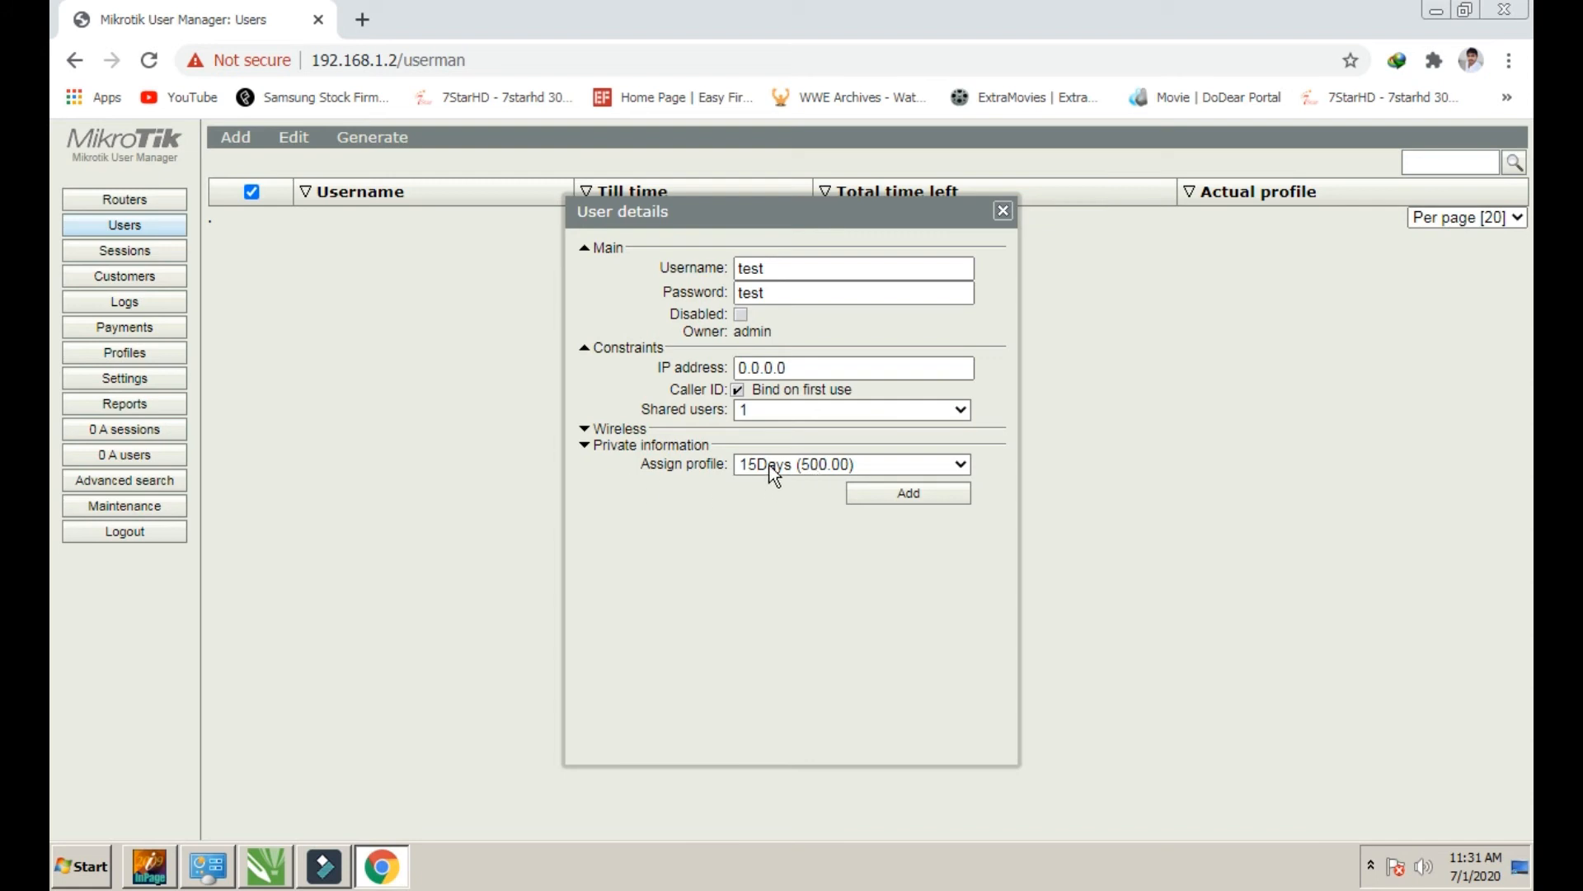
{"action": "left_click", "coordinate": [618, 430]}
{"action": "left_click", "coordinate": [795, 452]}
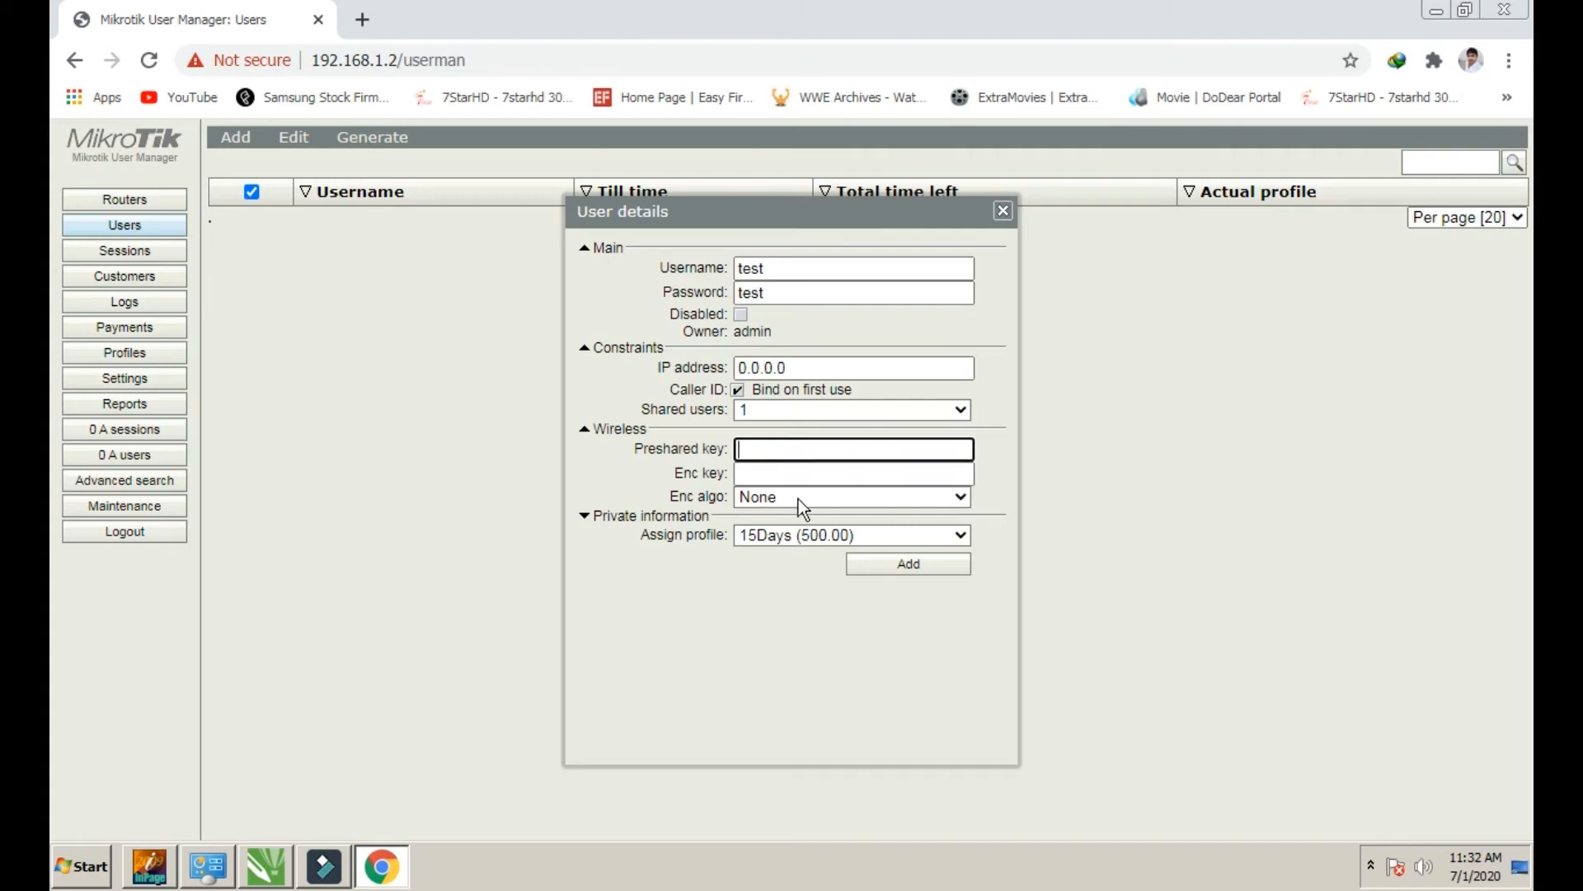
Review the new user's wireless settings and expand the private information fields
{"action": "left_click", "coordinate": [779, 454]}
{"action": "left_click_drag", "start_coordinate": [629, 450], "coordinate": [726, 453]}
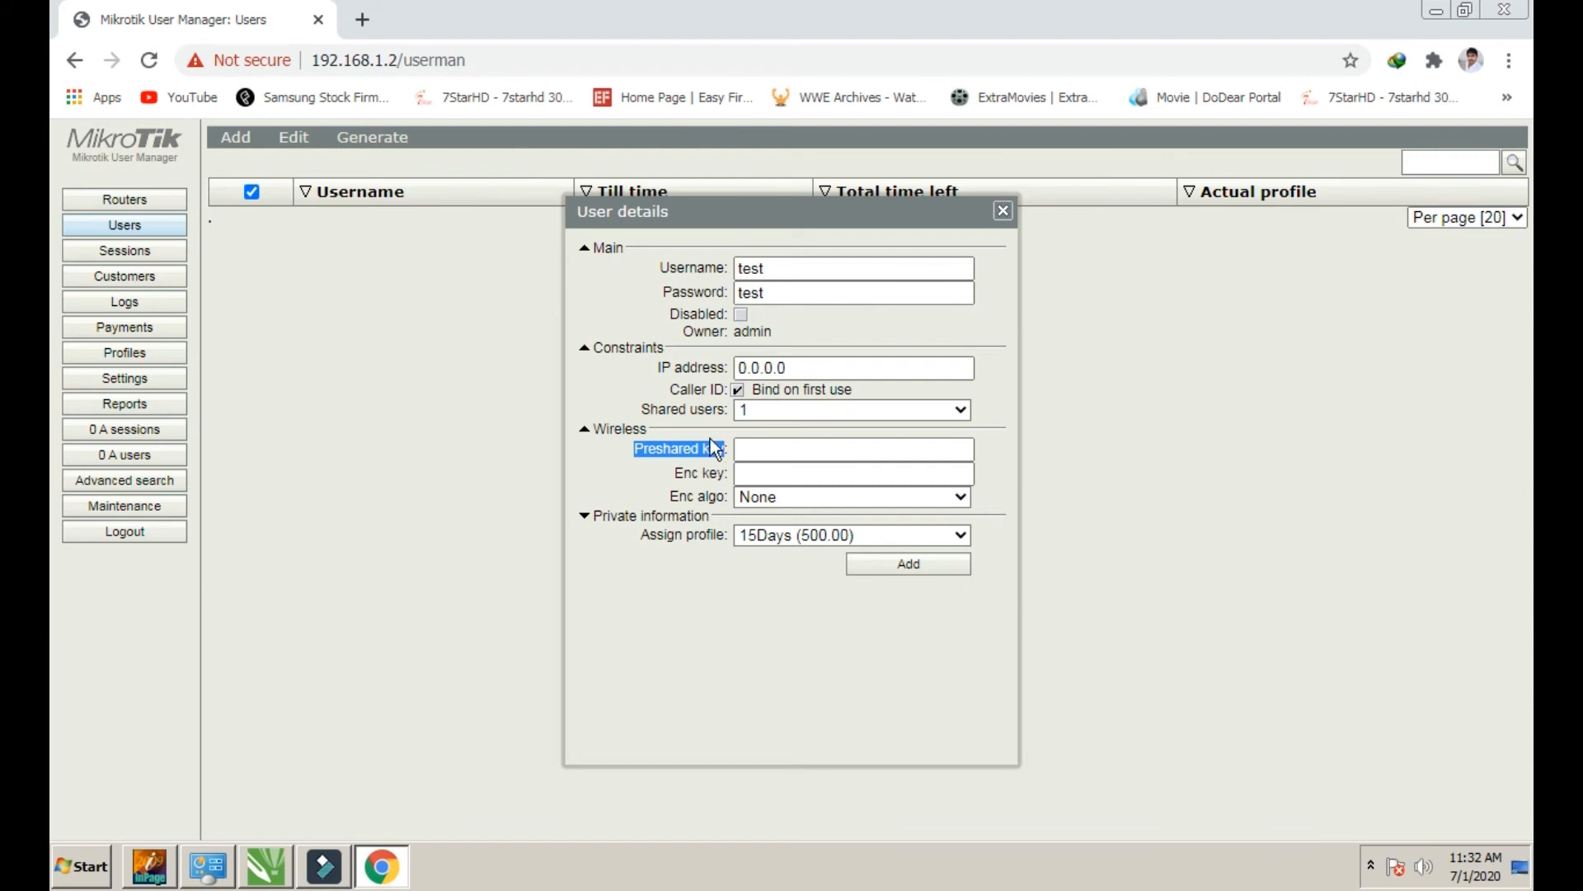
{"action": "left_click", "coordinate": [710, 434]}
{"action": "left_click", "coordinate": [670, 435]}
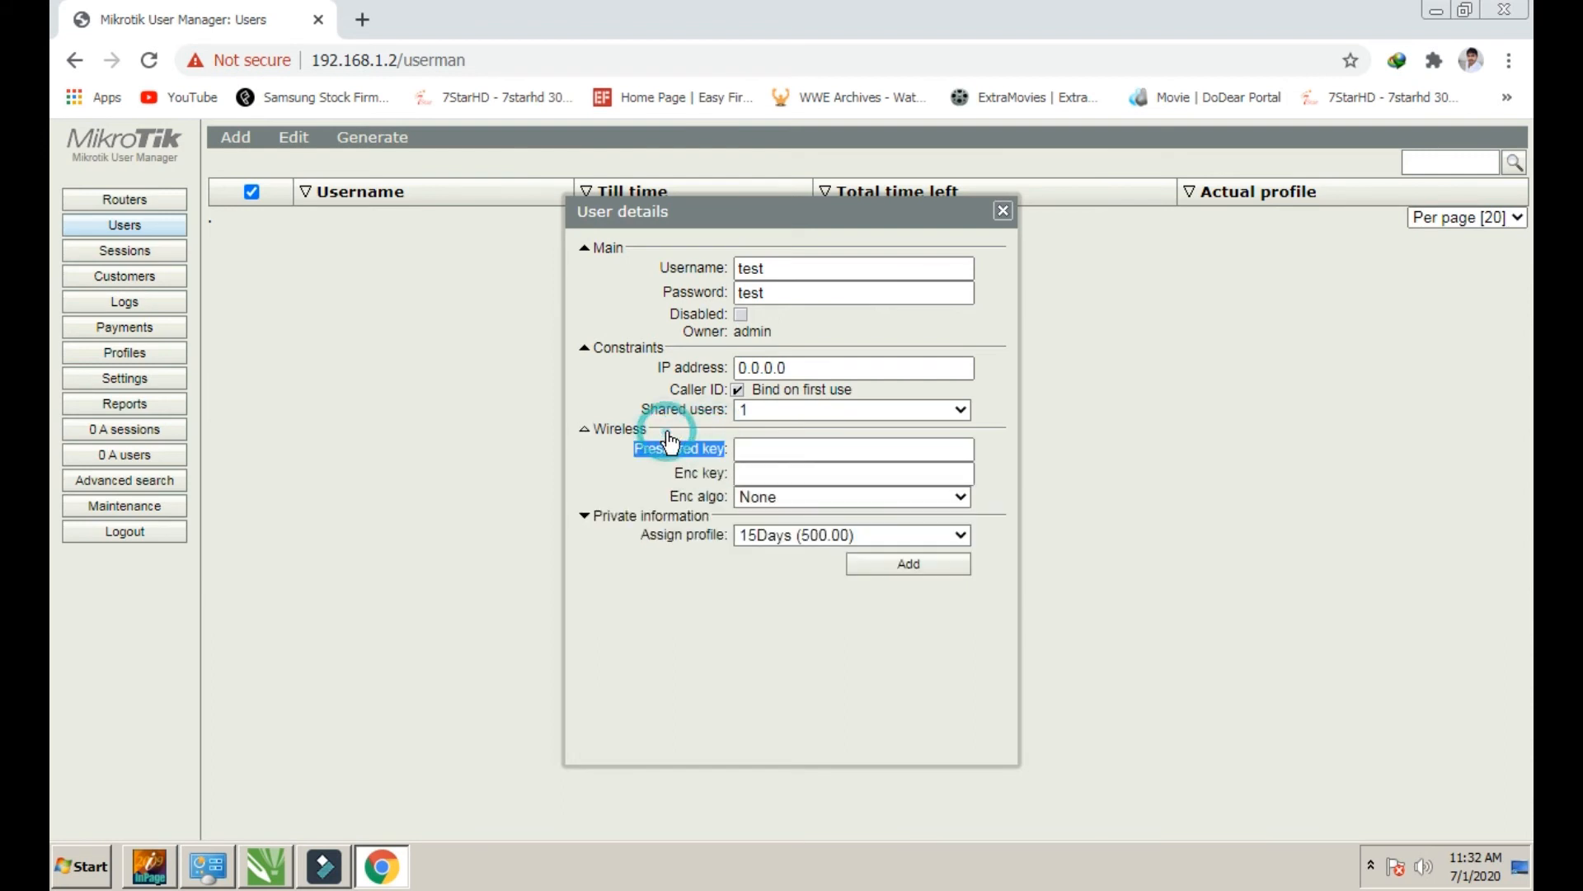
{"action": "left_click", "coordinate": [658, 486]}
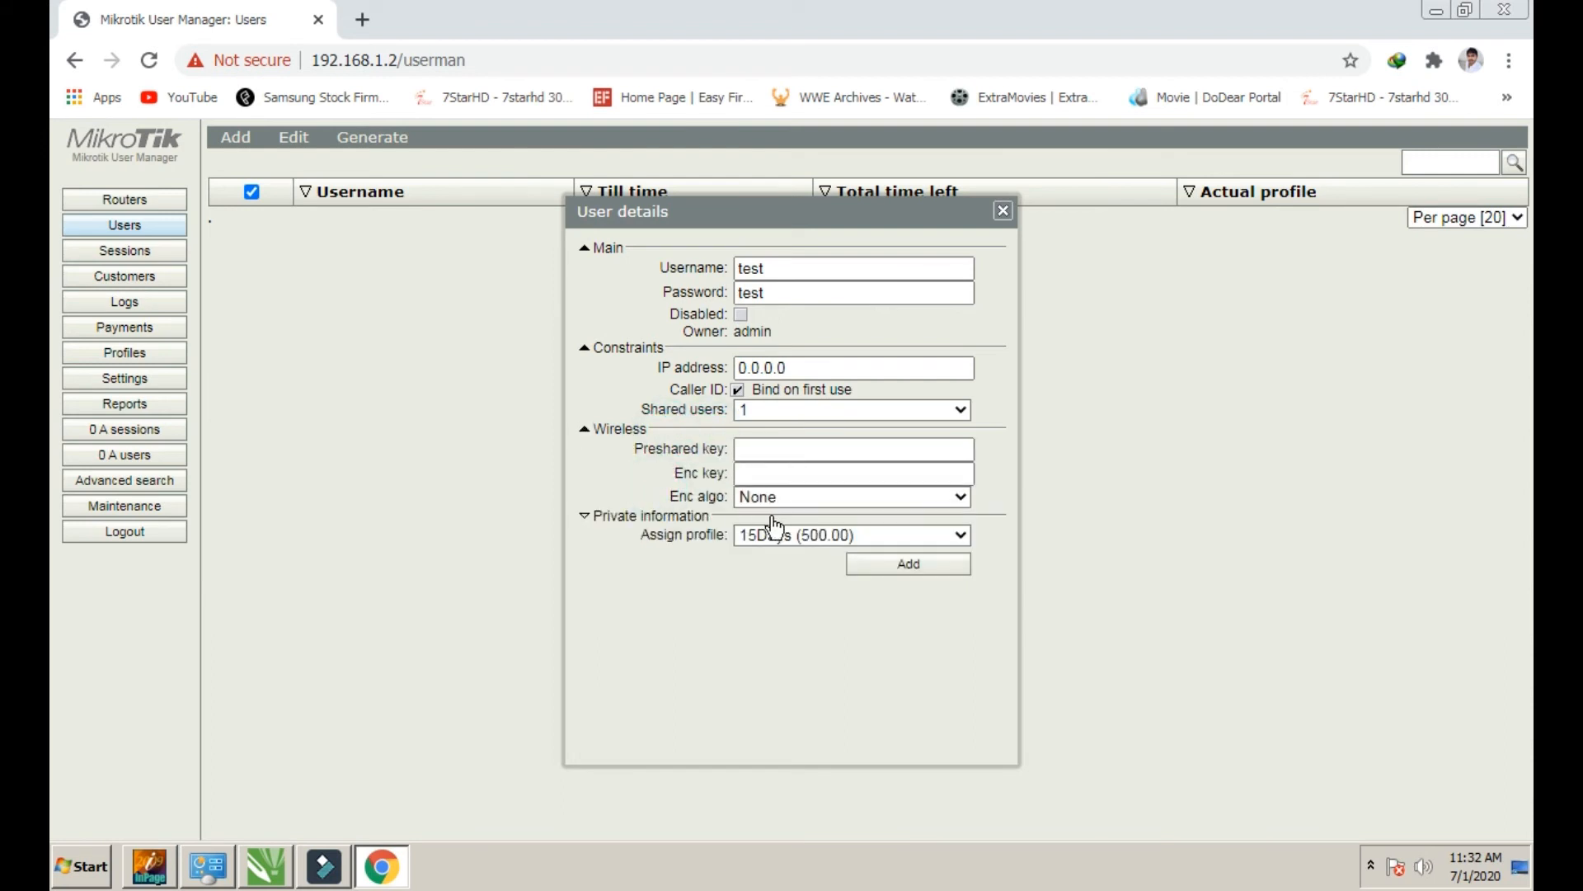
{"action": "left_click", "coordinate": [607, 518]}
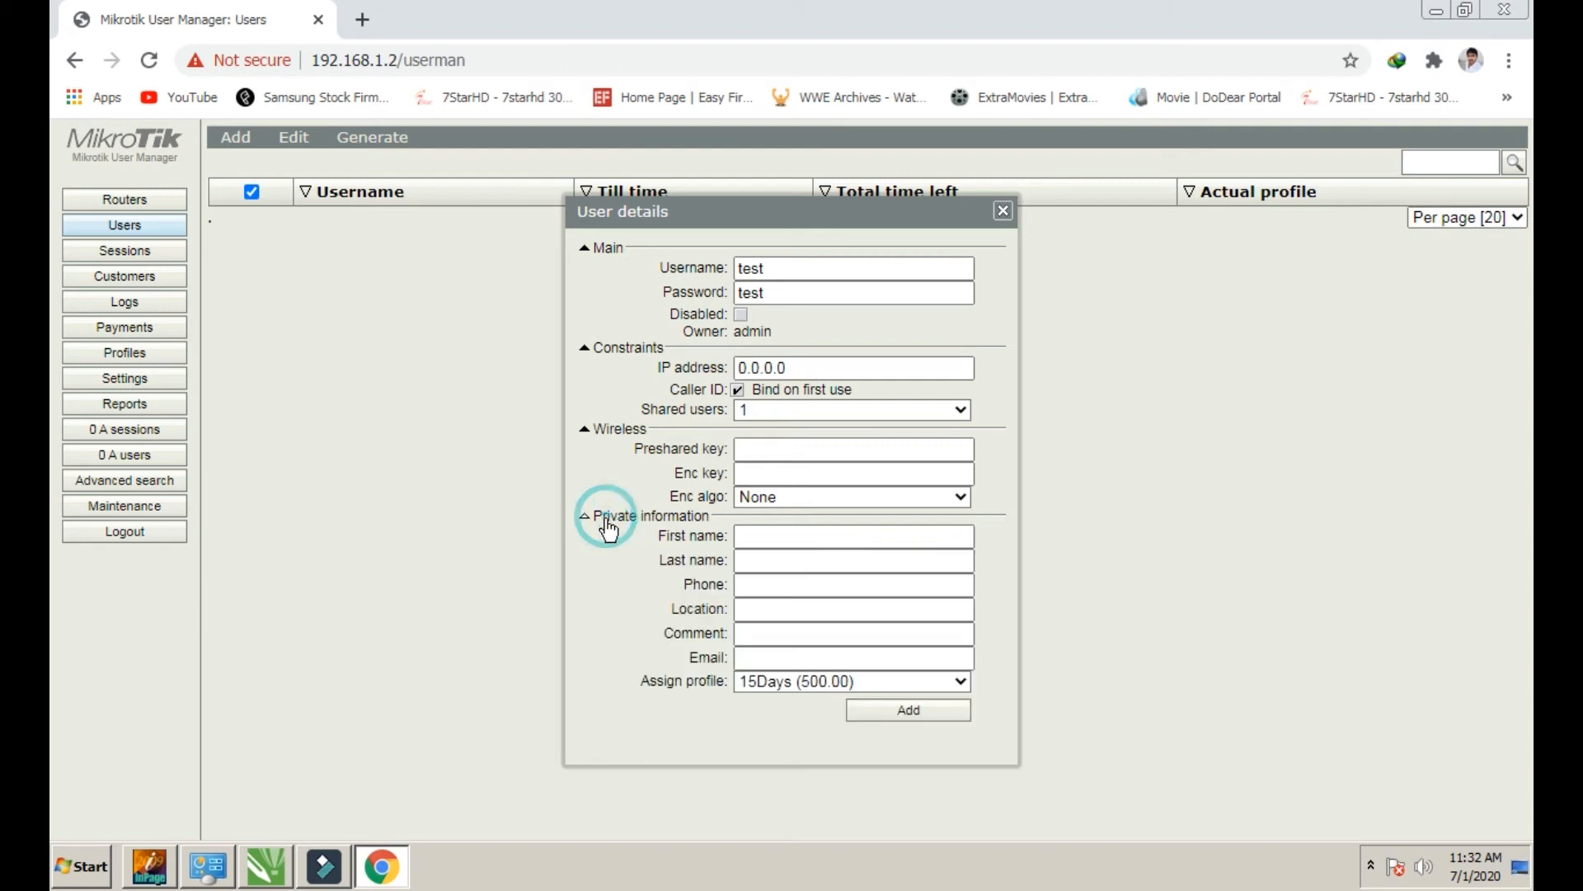
Go through the user's info fields, assign the 2MB profile and create user test
{"action": "left_click", "coordinate": [841, 540]}
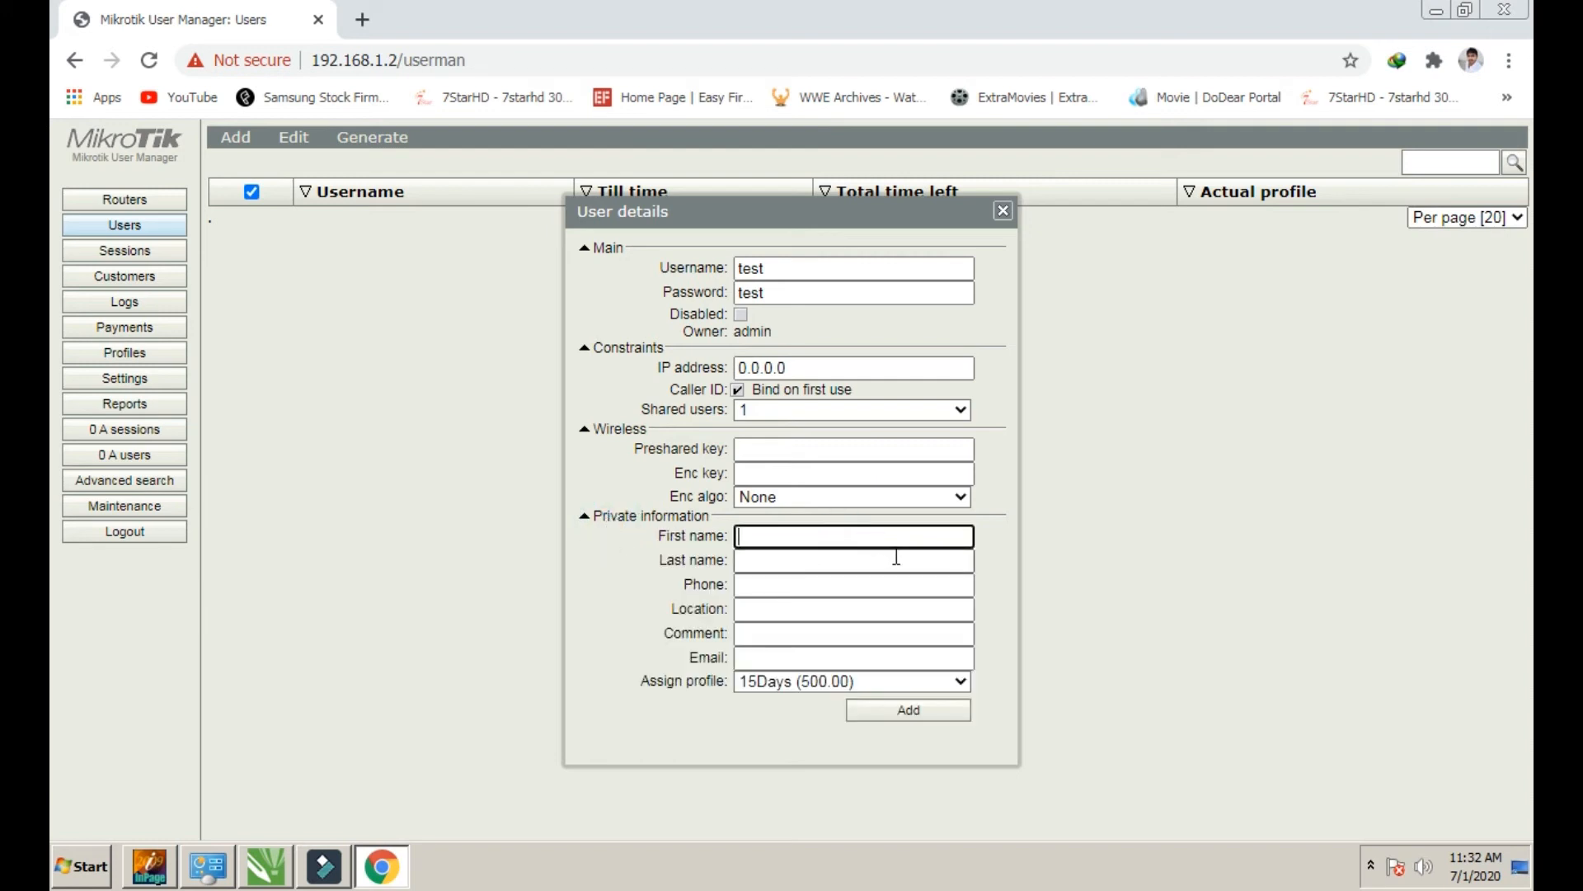
{"action": "left_click", "coordinate": [784, 568]}
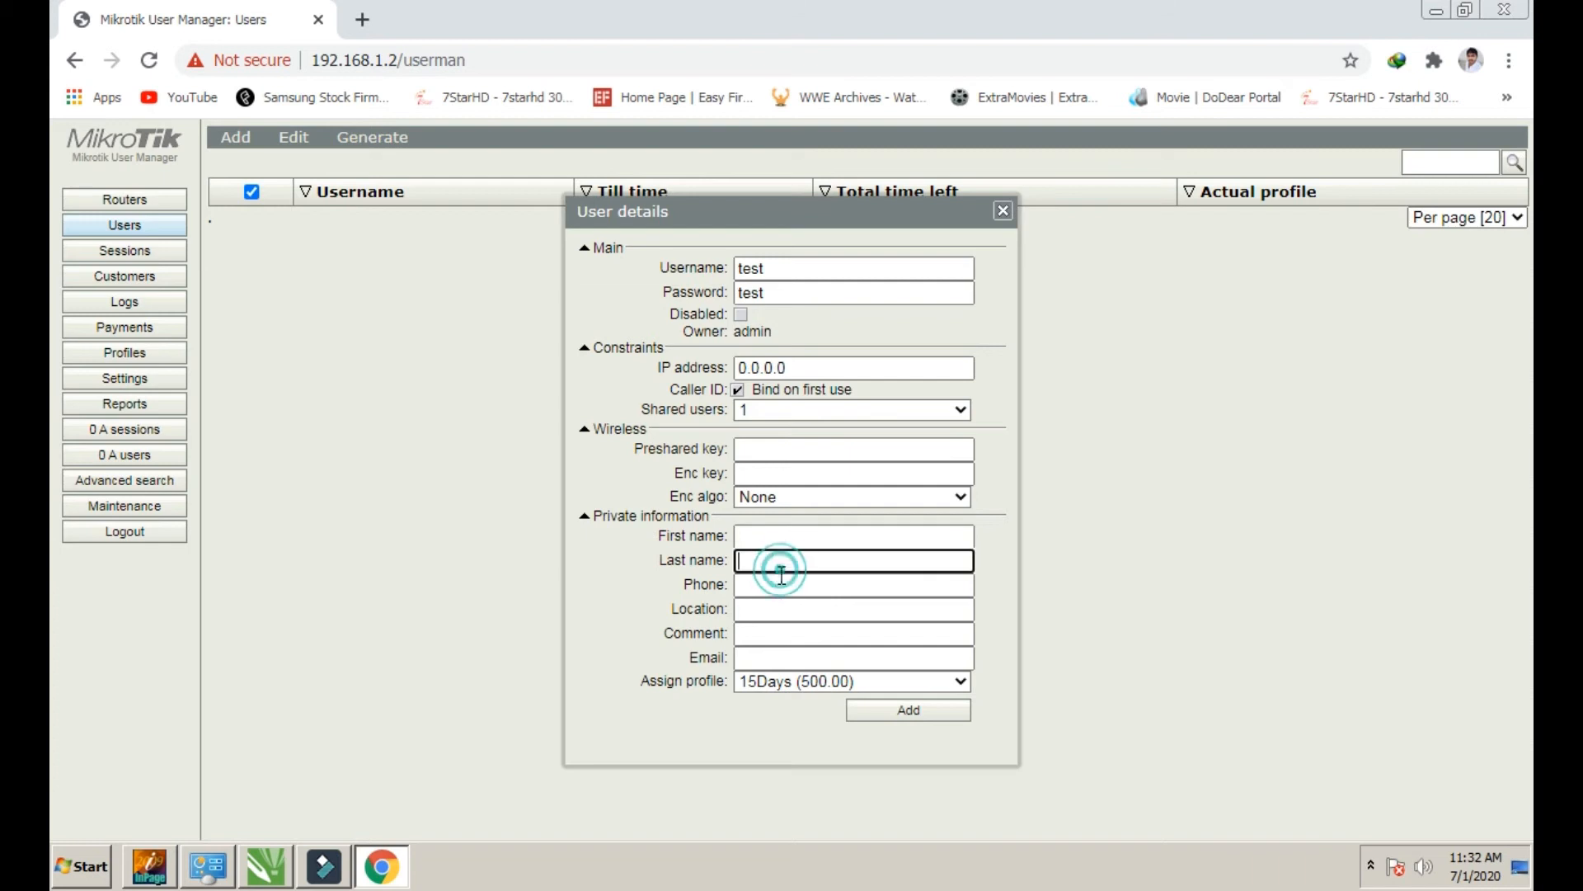
{"action": "left_click", "coordinate": [778, 609]}
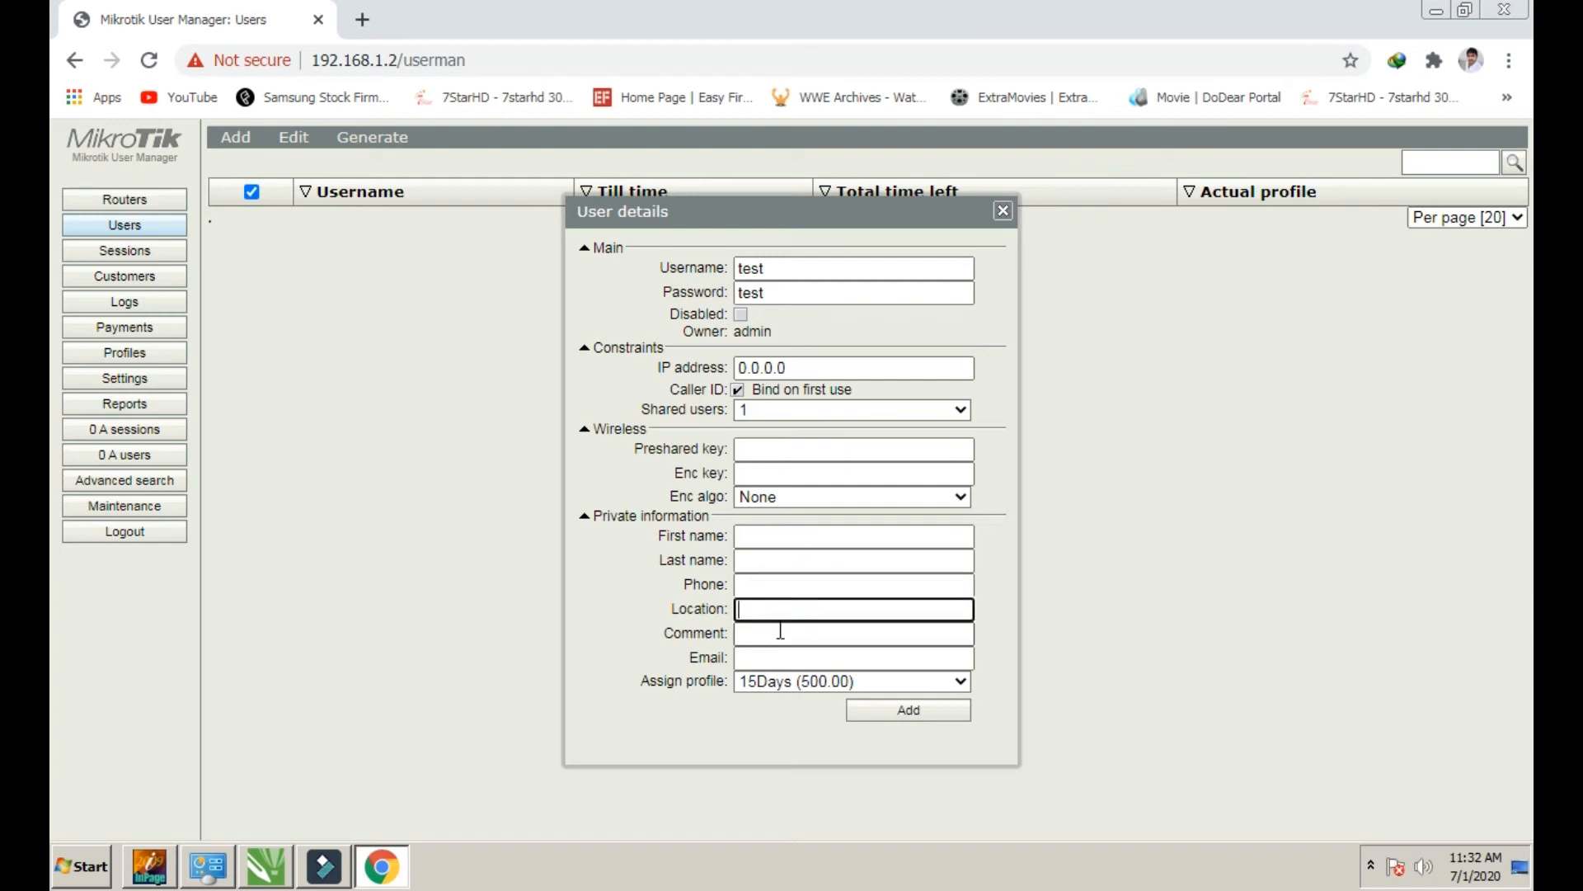
{"action": "left_click", "coordinate": [779, 635]}
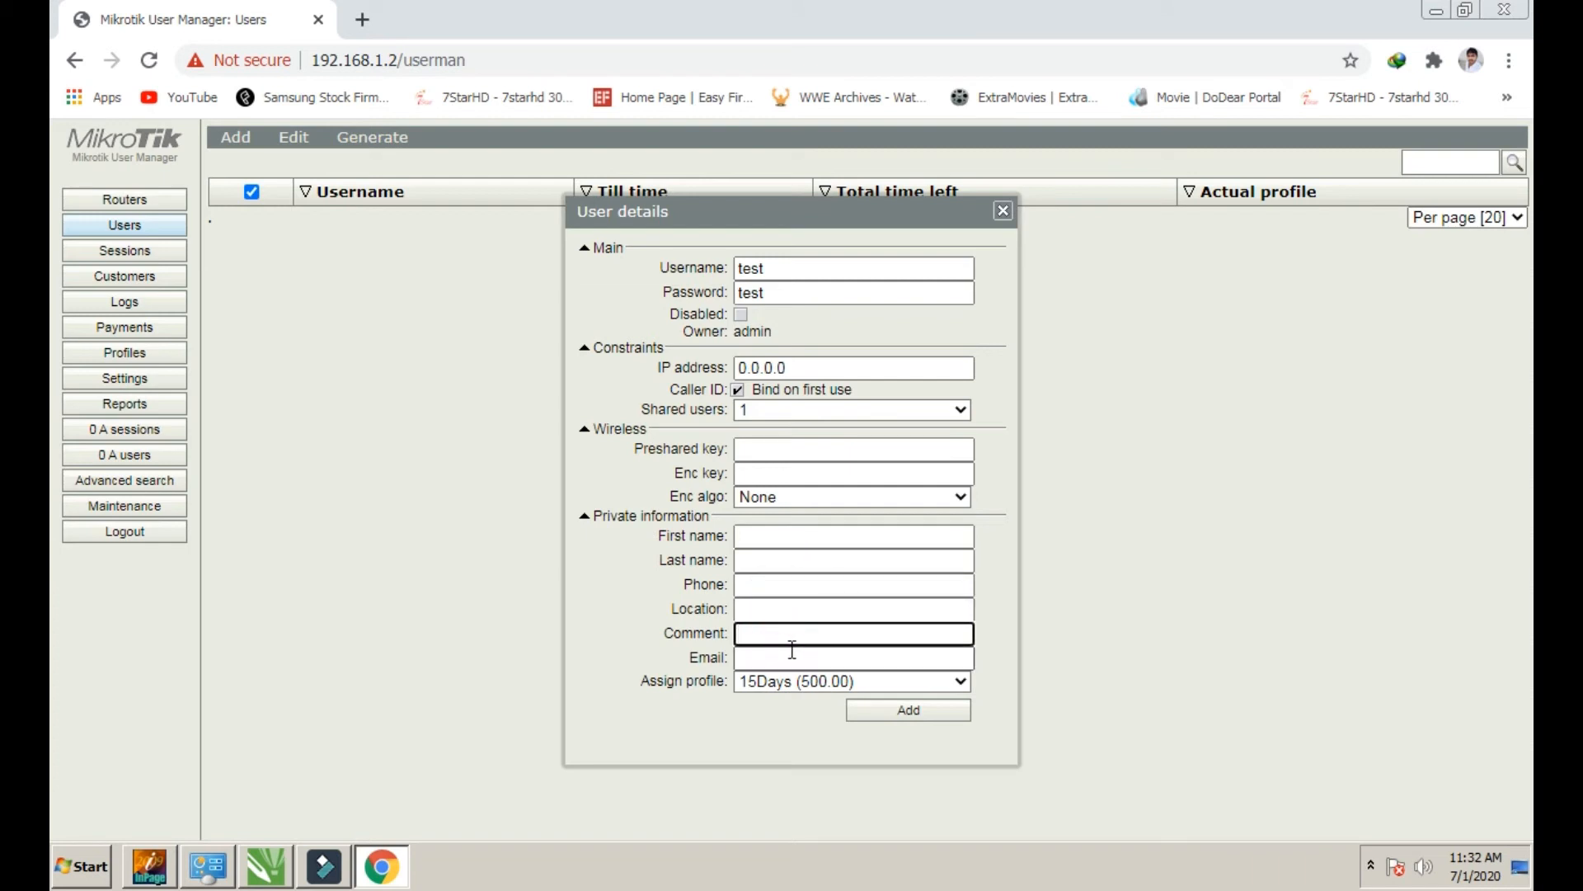
{"action": "left_click", "coordinate": [784, 660]}
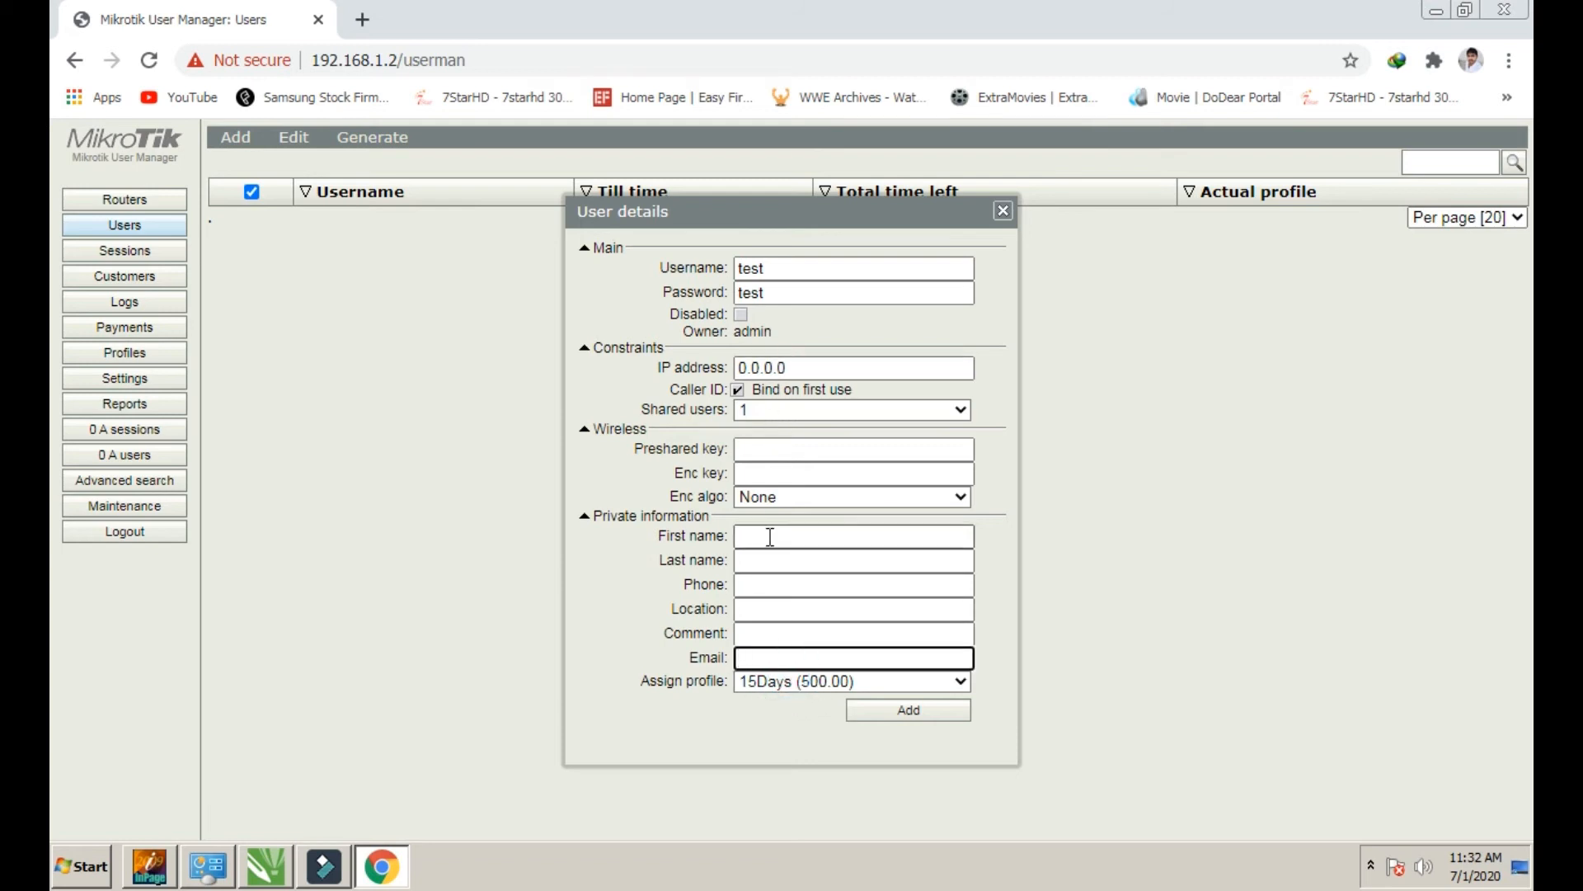
{"action": "left_click", "coordinate": [791, 686]}
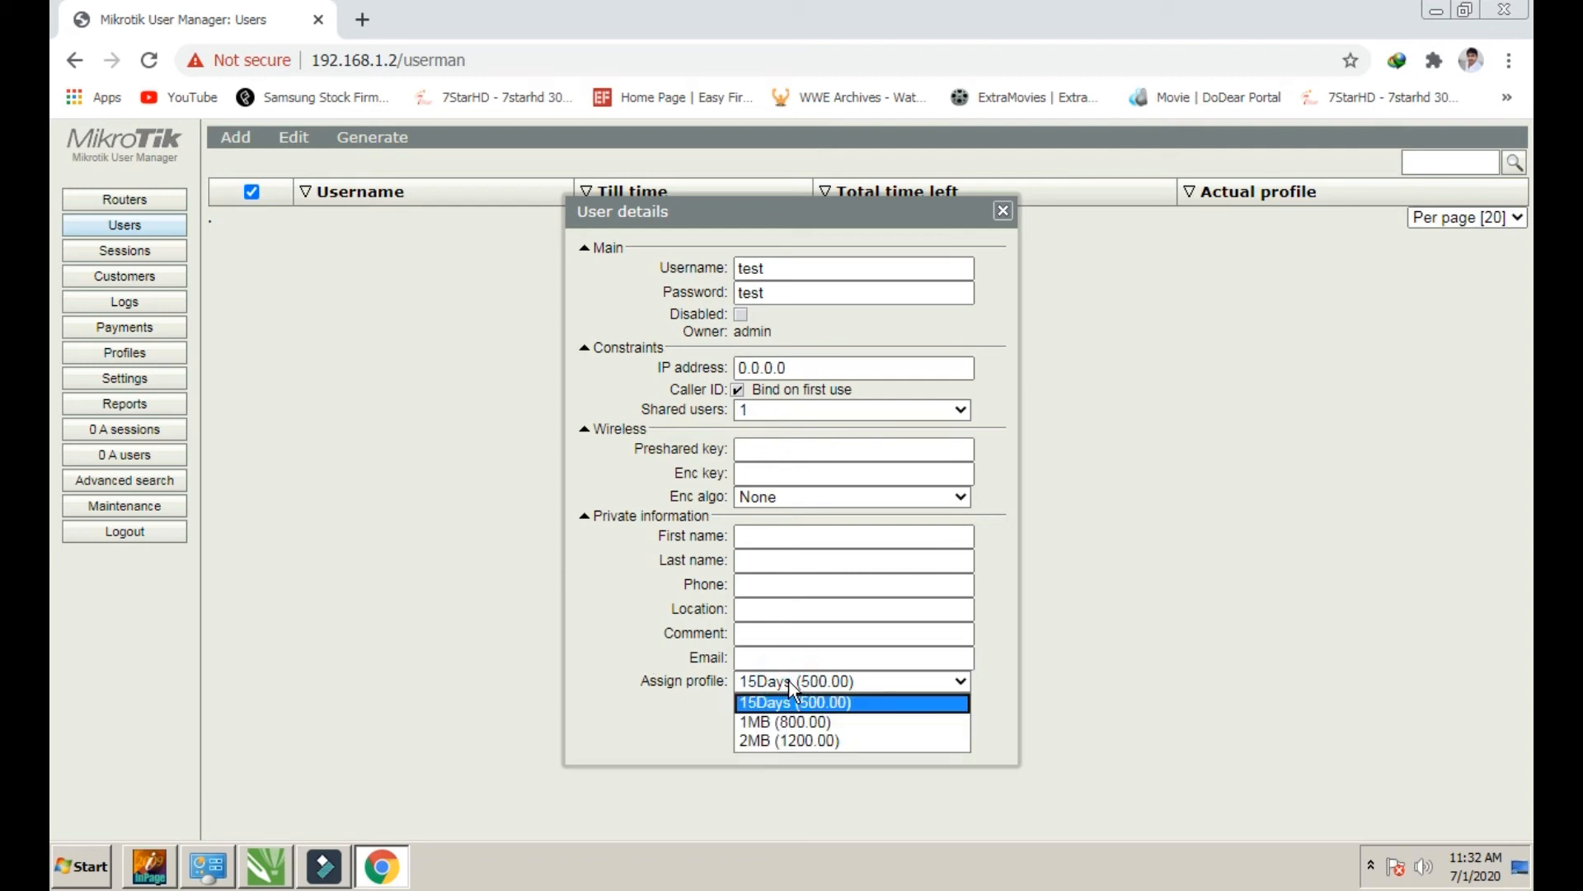
{"action": "left_click", "coordinate": [752, 742]}
{"action": "left_click", "coordinate": [922, 711]}
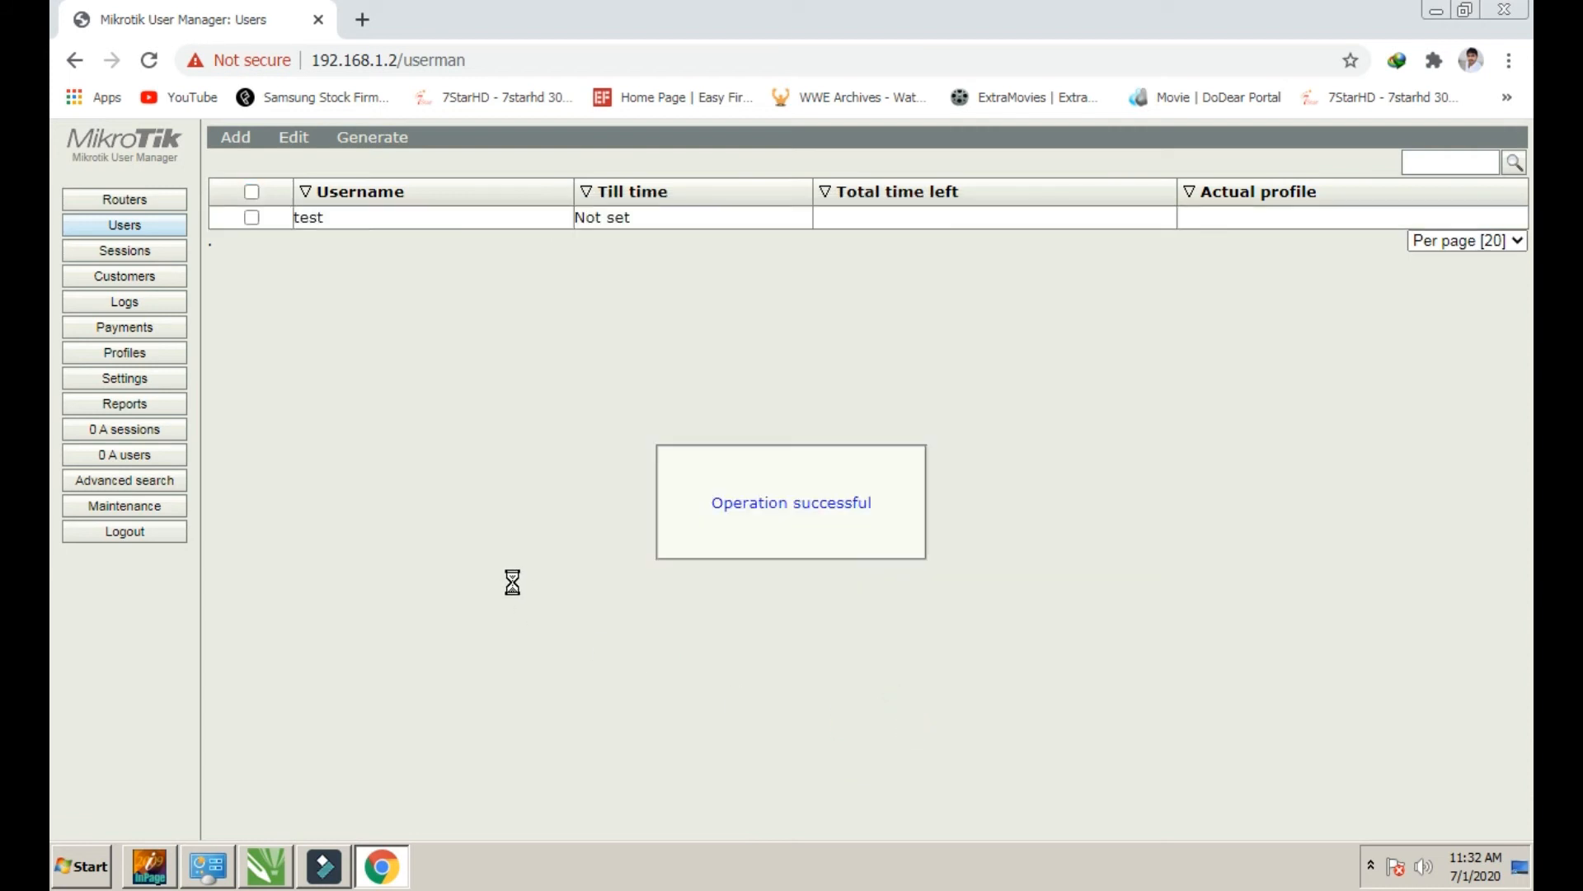
Confirm test's details show the 2MB profile, then minimize Chrome and refresh the desktop
{"action": "left_click", "coordinate": [424, 223]}
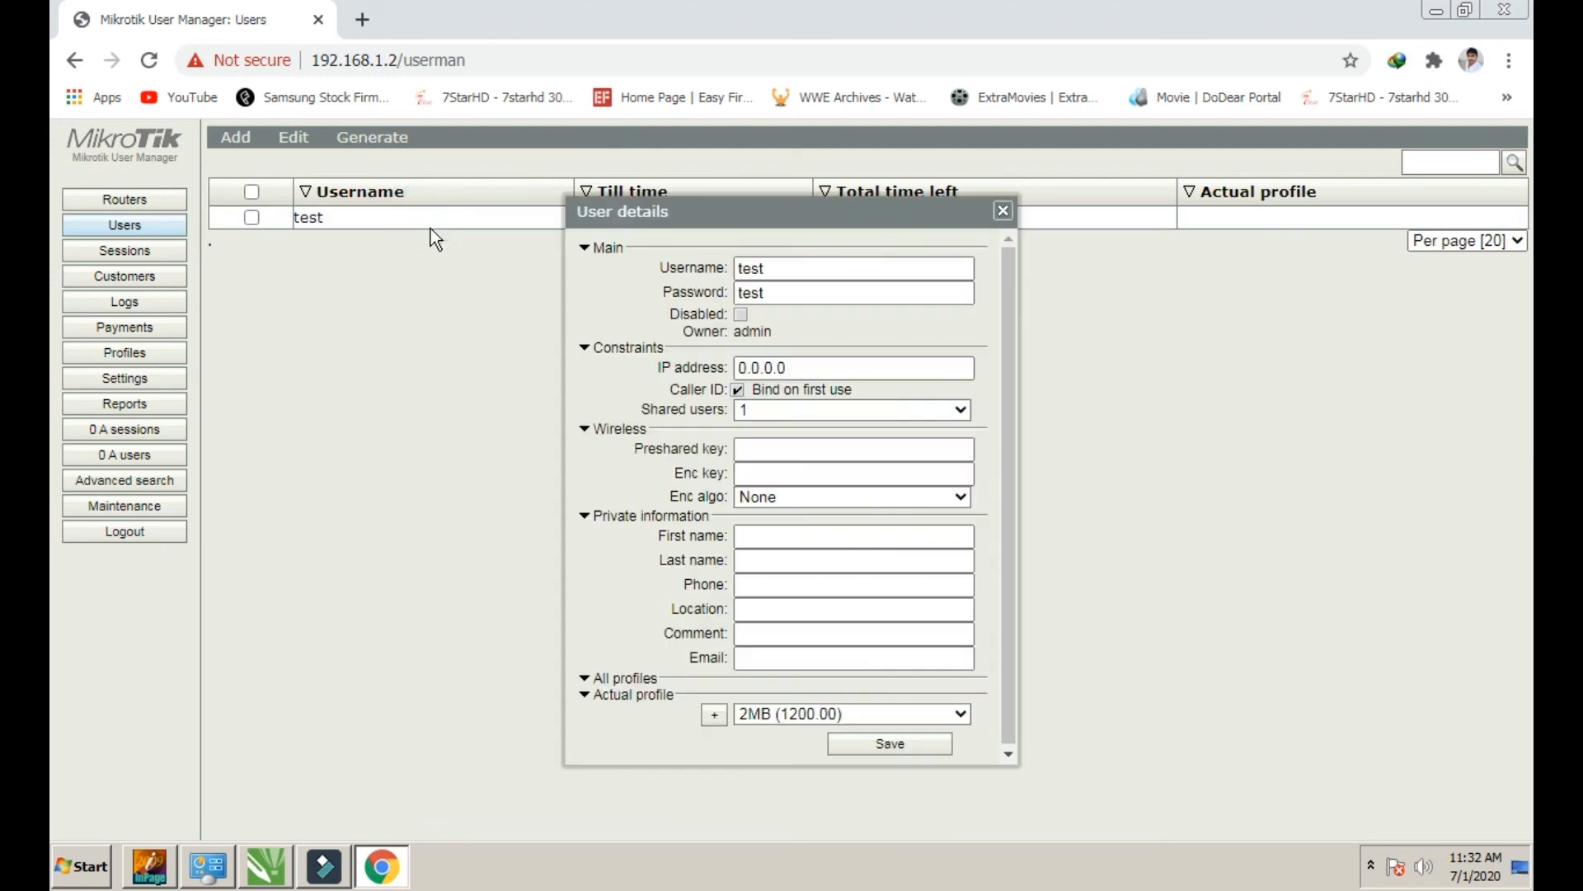
{"action": "left_click", "coordinate": [1002, 213]}
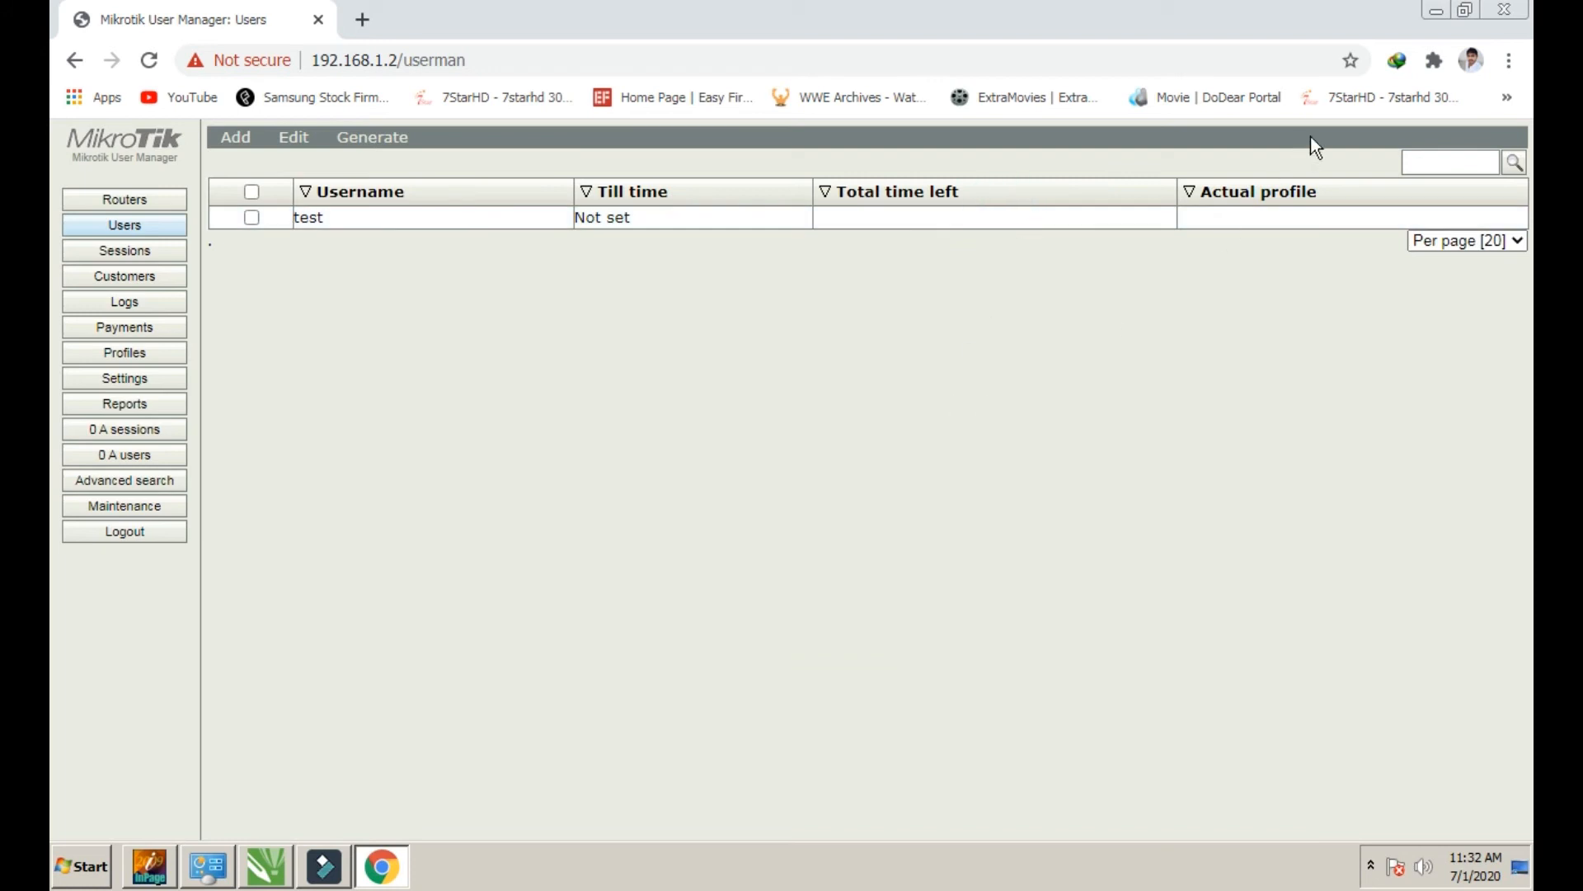
{"action": "left_click", "coordinate": [1438, 12]}
{"action": "right_click", "coordinate": [930, 361]}
{"action": "left_click", "coordinate": [968, 412]}
Launch WinBox, connect to the router as admin and open IP > Hotspot
{"action": "double_click", "coordinate": [364, 413]}
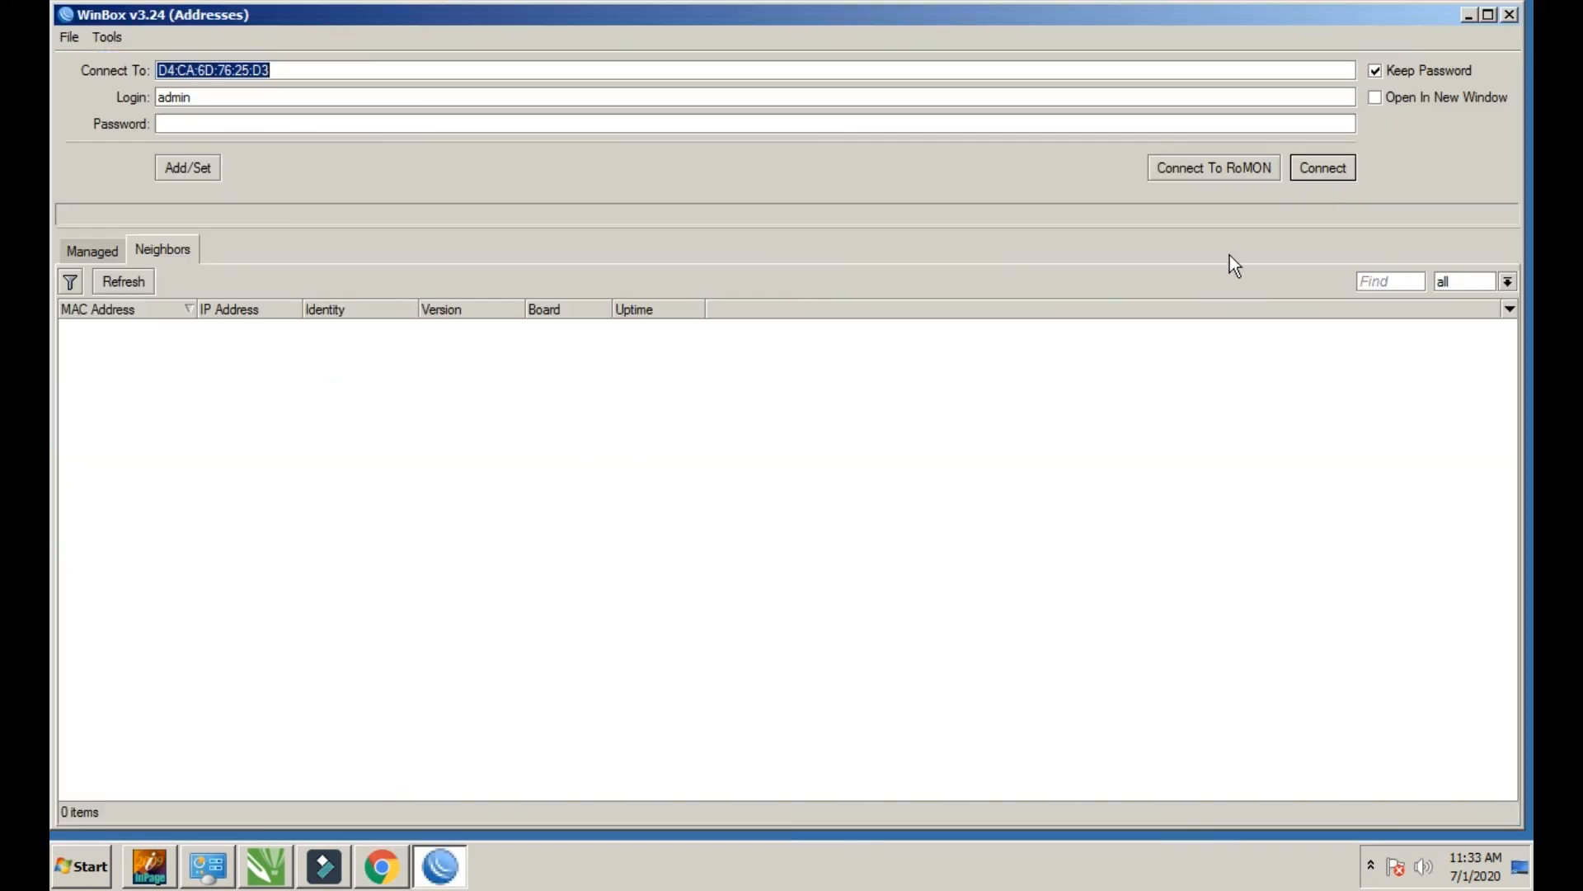
{"action": "left_click", "coordinate": [1306, 169]}
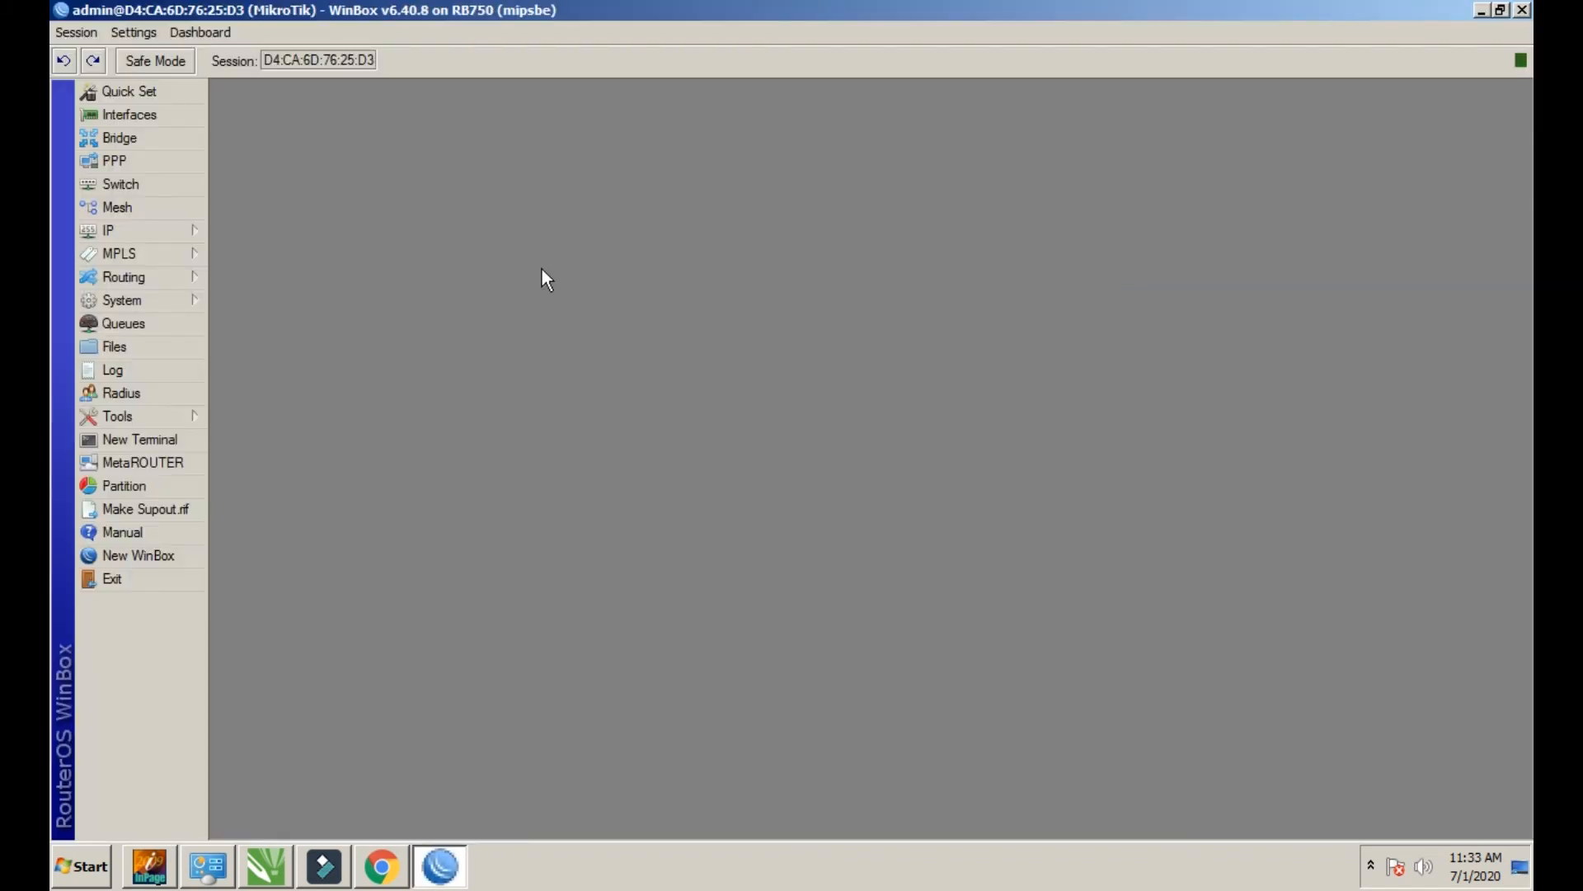
{"action": "left_click", "coordinate": [124, 230]}
{"action": "left_click", "coordinate": [237, 444]}
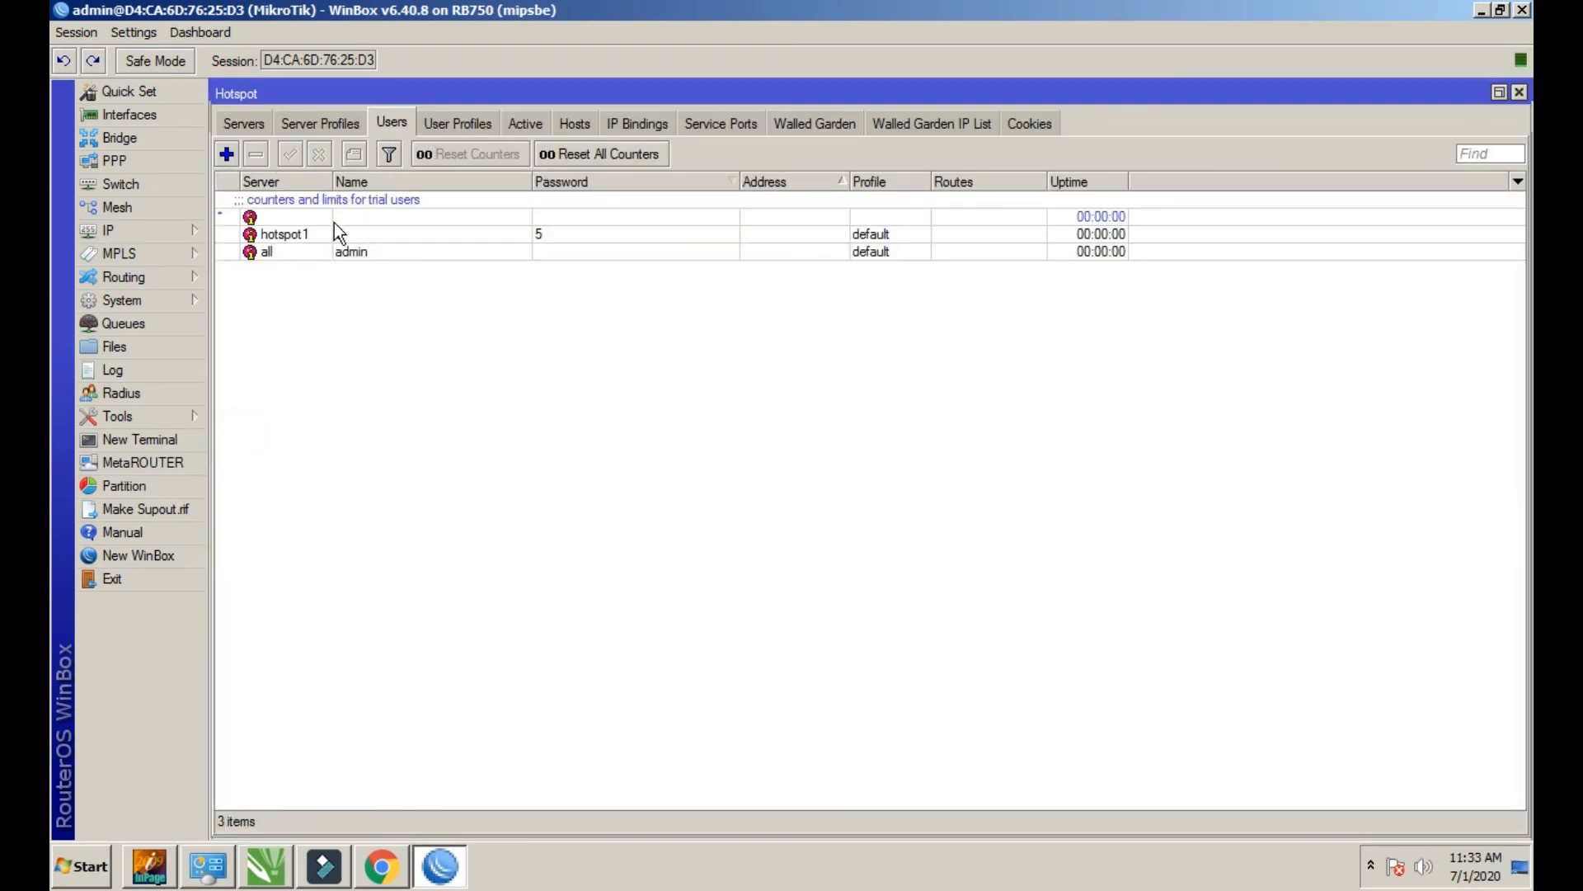
Disable hotspot user 5 and remove its session from the Active list
{"action": "left_click", "coordinate": [306, 233]}
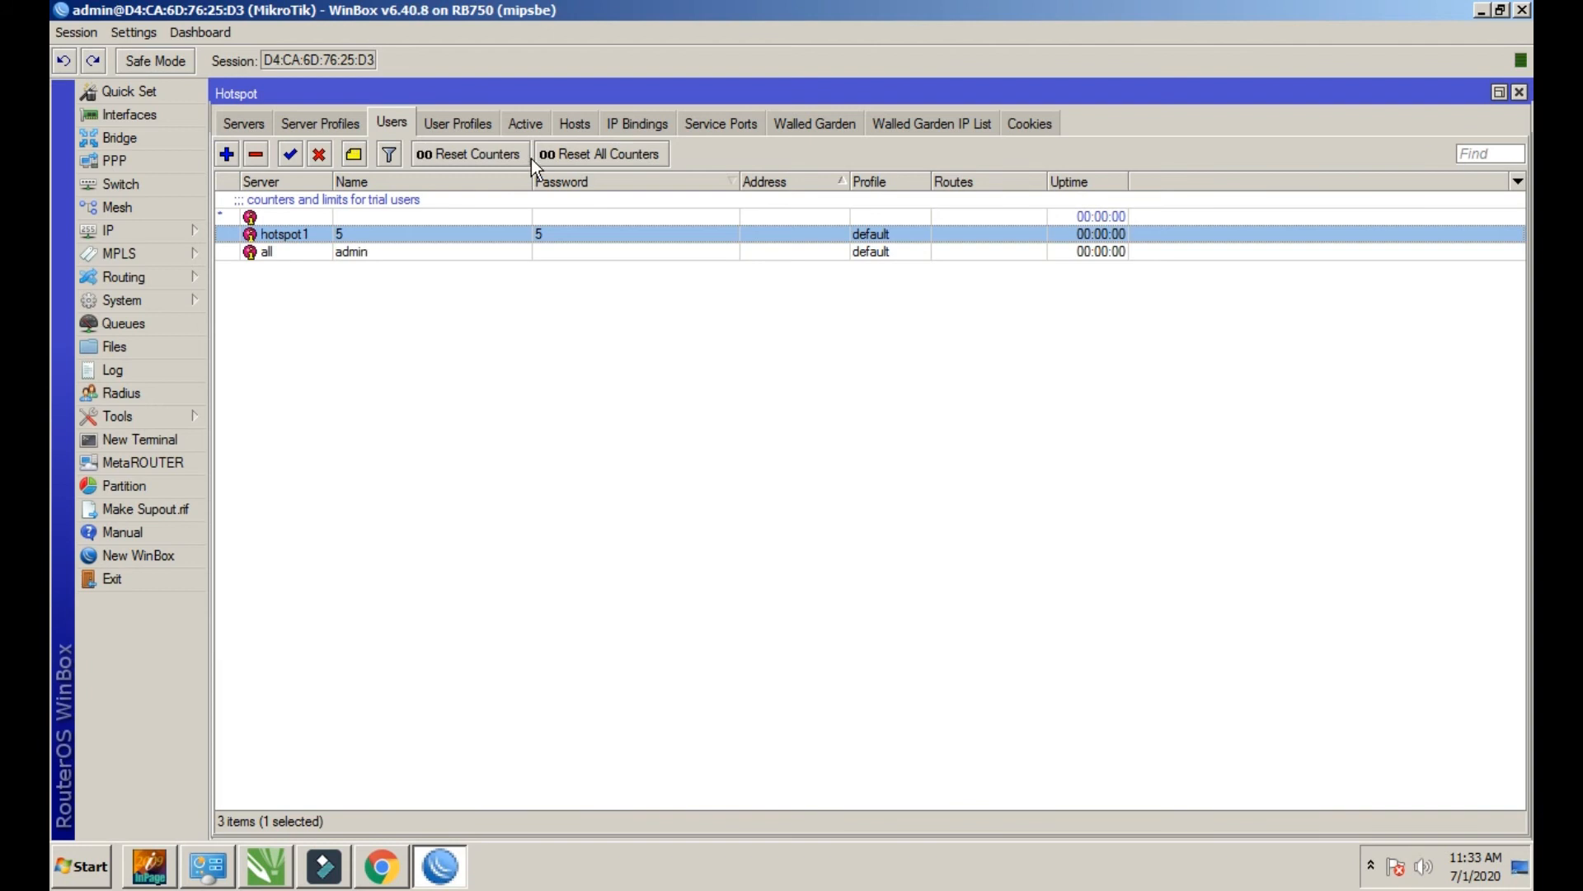
{"action": "left_click", "coordinate": [524, 123]}
{"action": "left_click", "coordinate": [418, 203]}
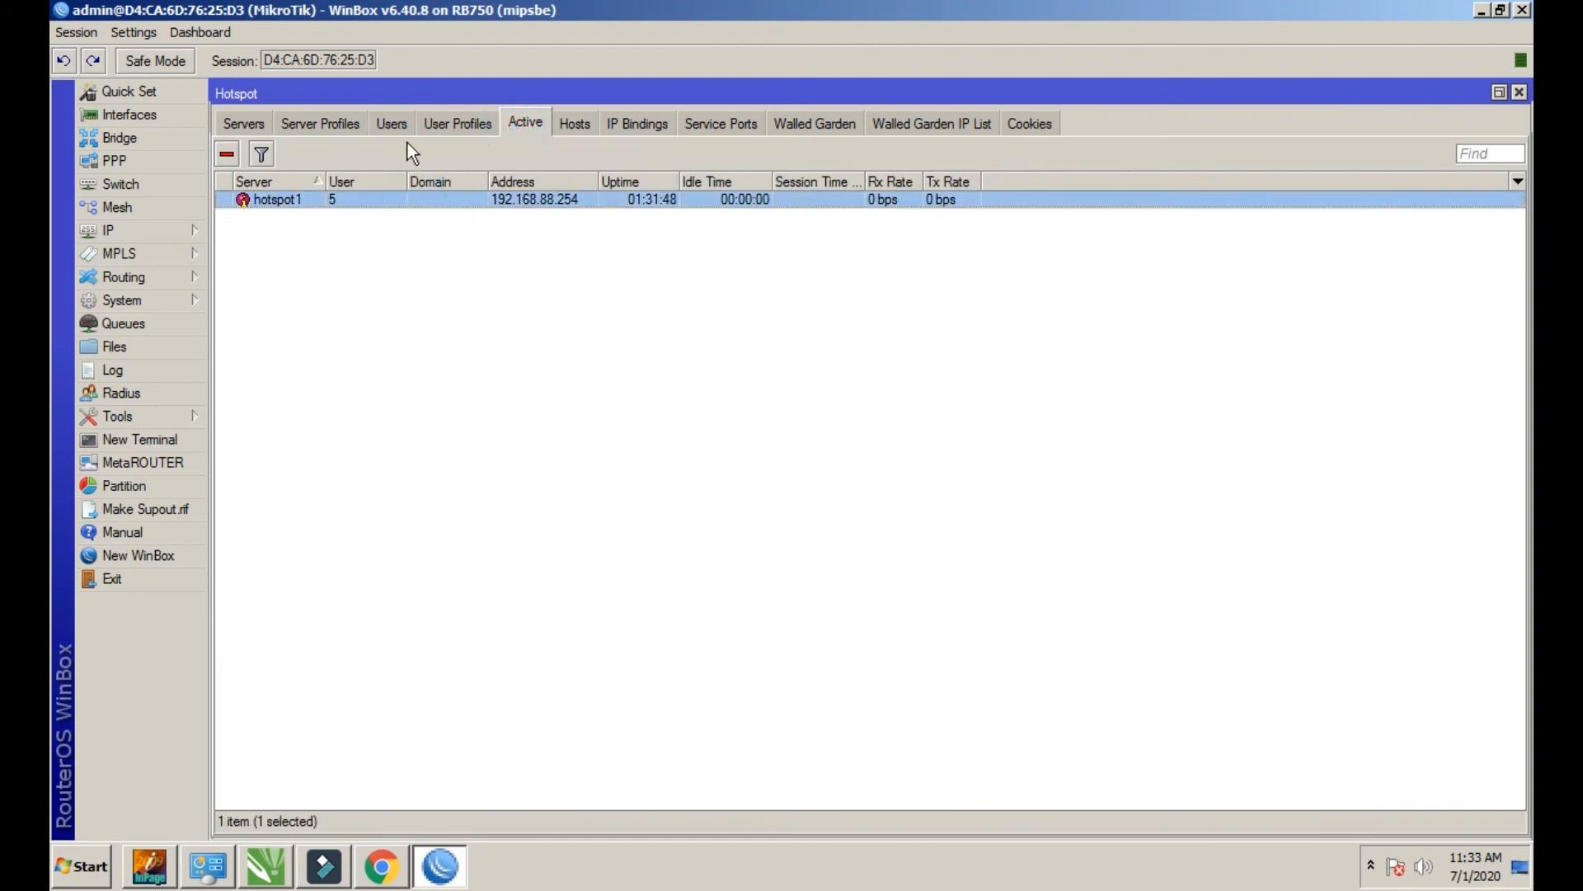
{"action": "left_click", "coordinate": [390, 122]}
{"action": "left_click", "coordinate": [523, 125]}
{"action": "left_click", "coordinate": [393, 121]}
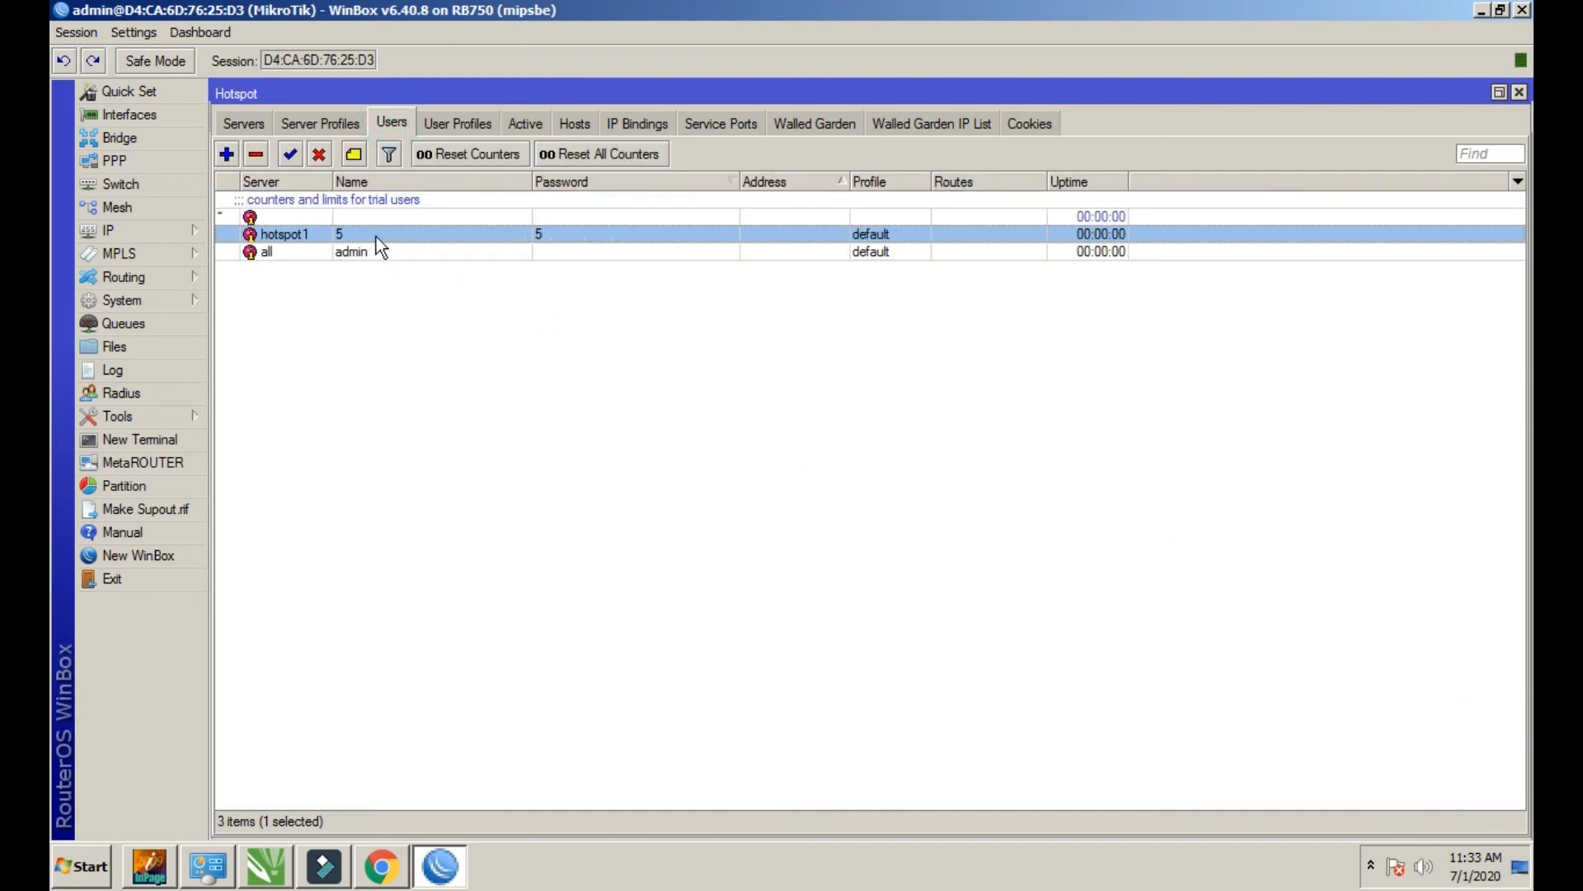
{"action": "right_click", "coordinate": [376, 236]}
{"action": "left_click", "coordinate": [478, 493]}
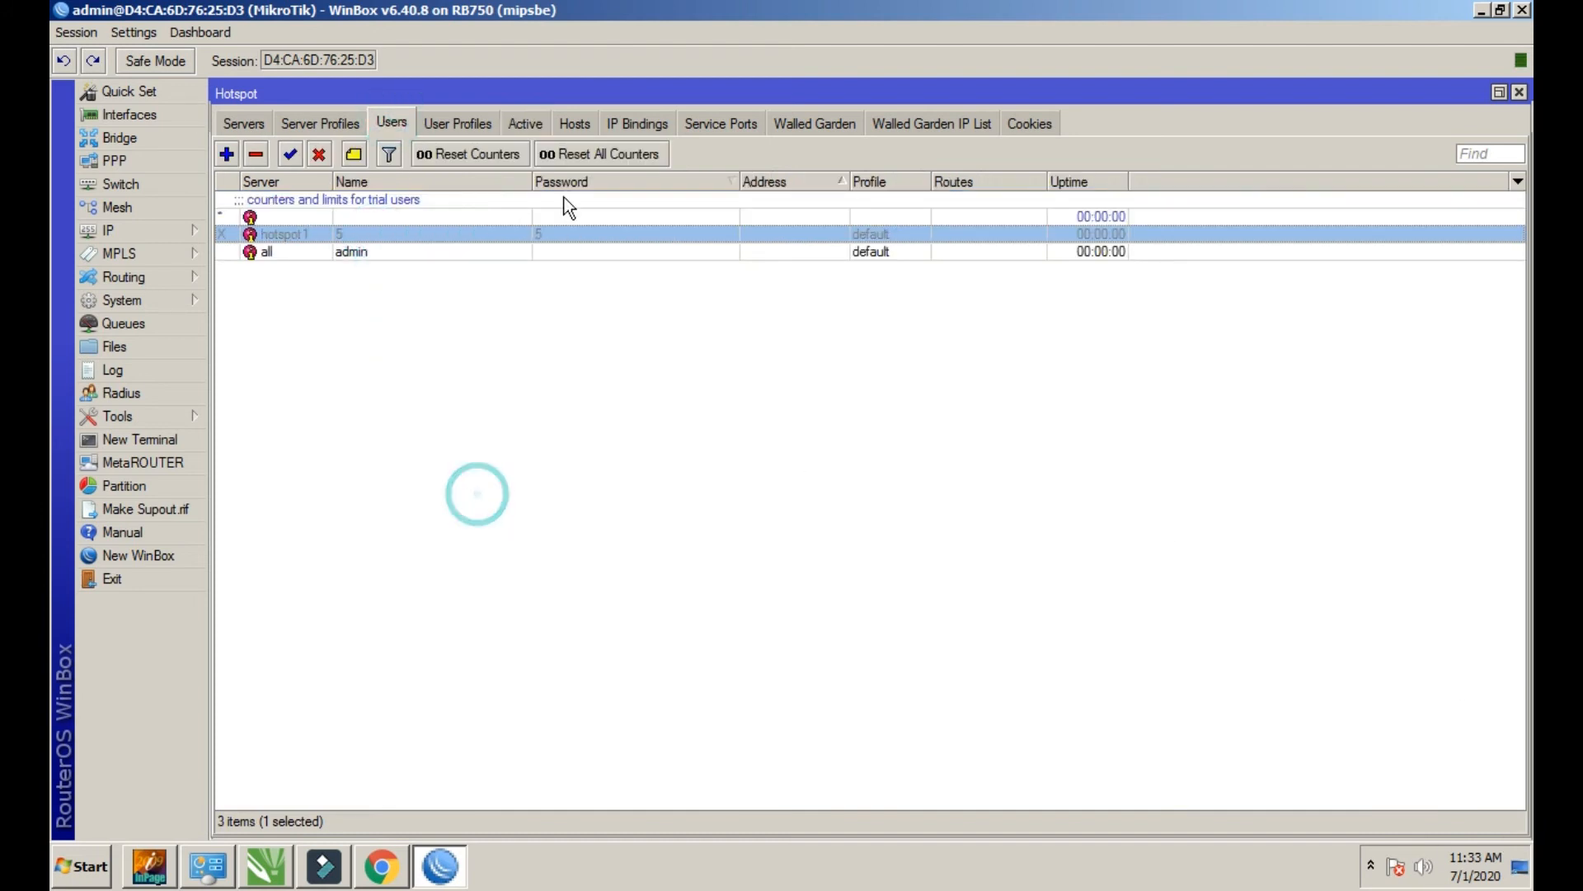
{"action": "left_click", "coordinate": [536, 129]}
{"action": "left_click", "coordinate": [227, 154]}
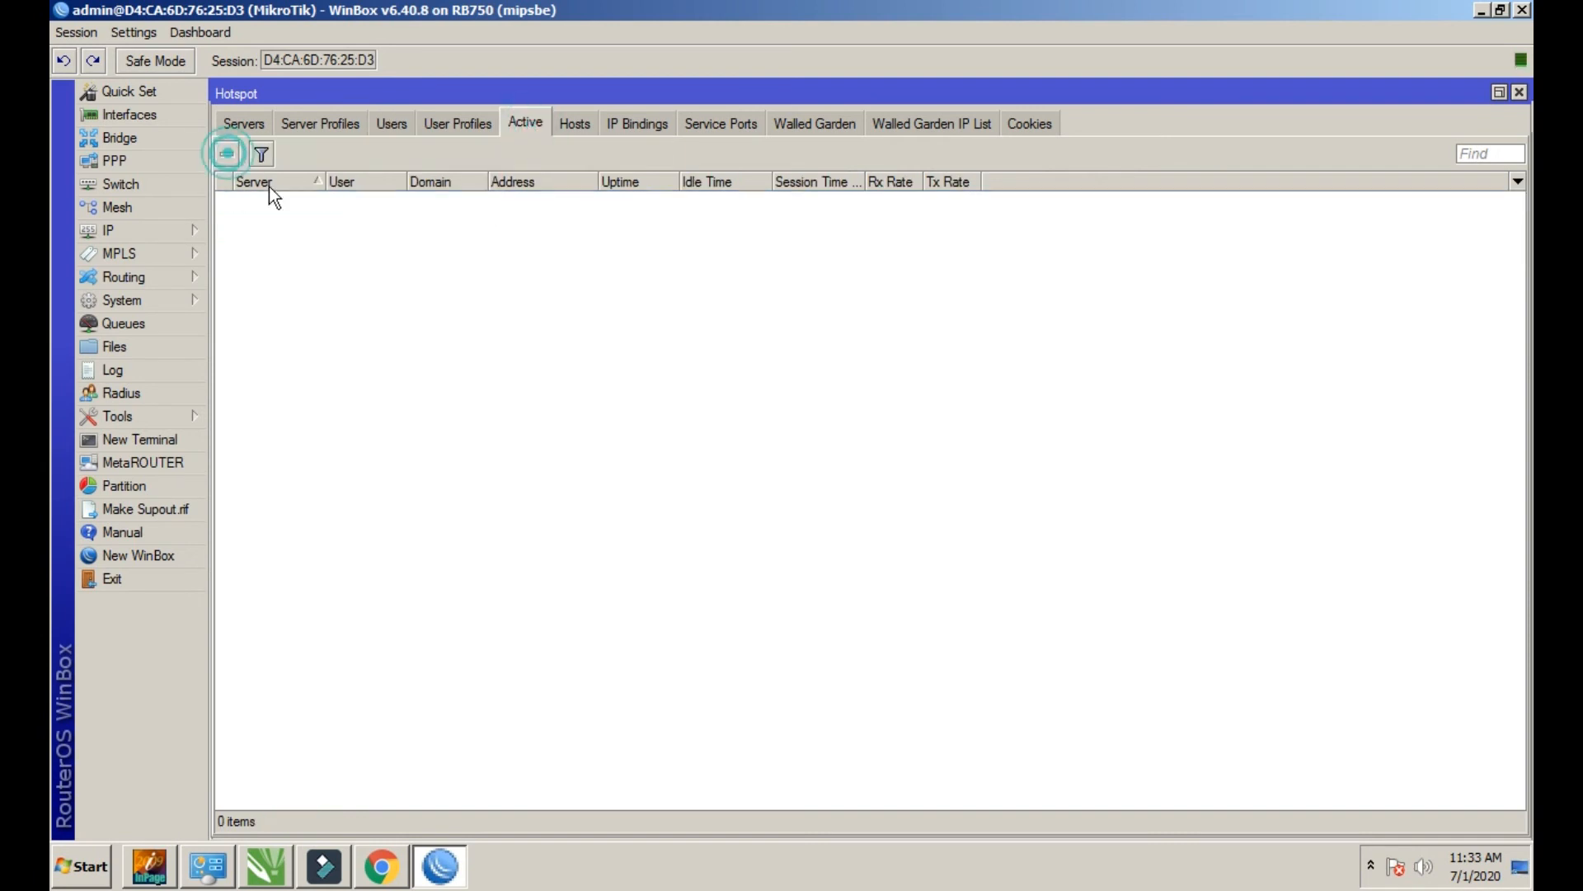
Open the hotspot login page at ateeq.net in a new Chrome tab
{"action": "left_click", "coordinate": [393, 869]}
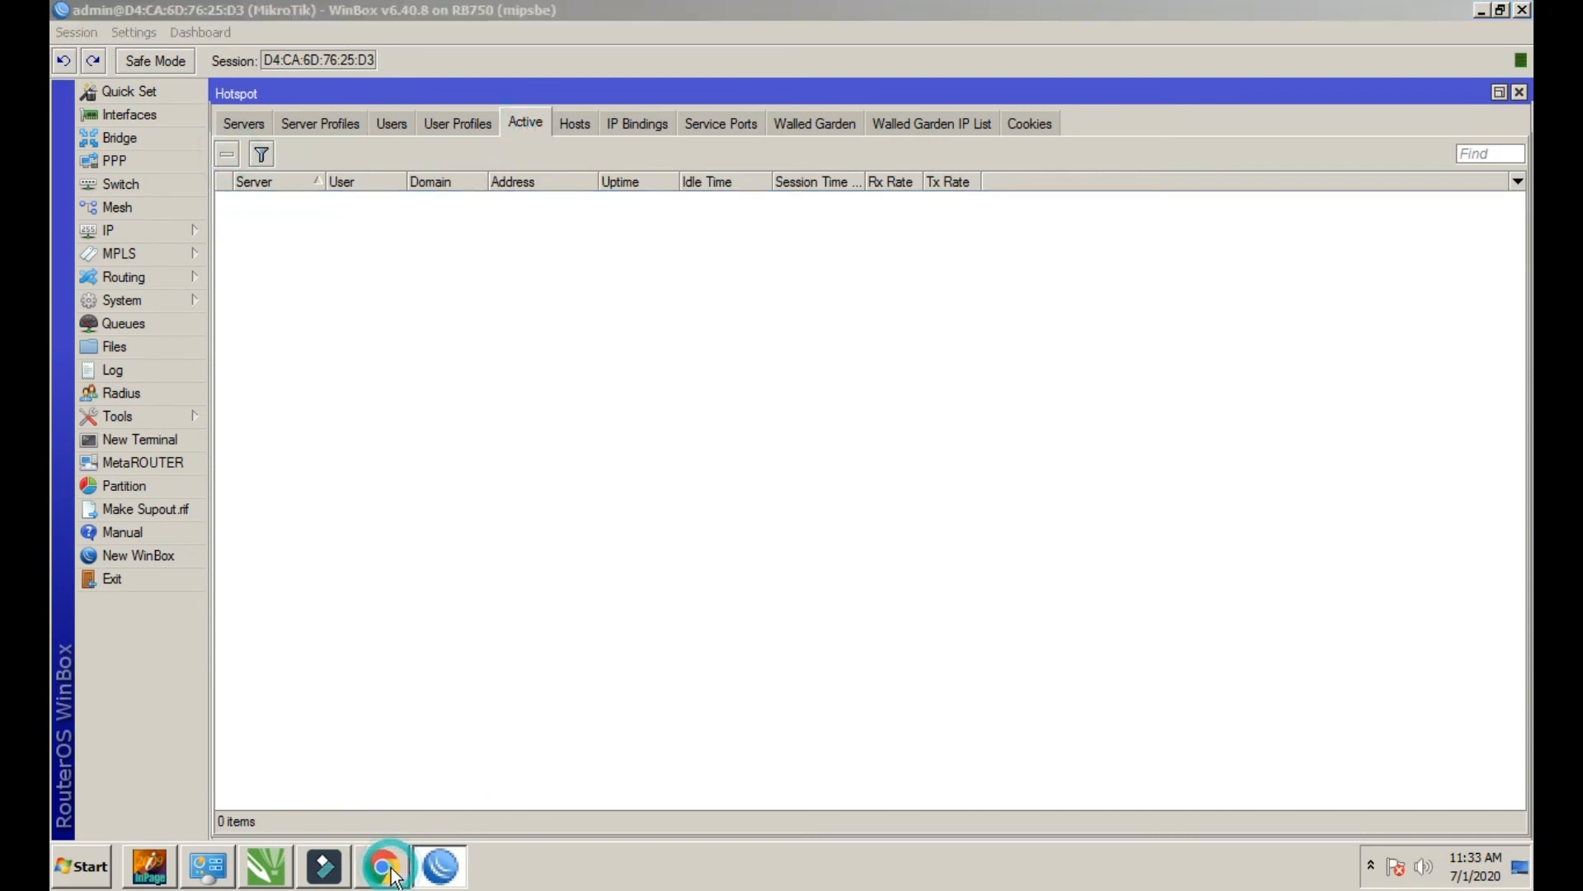
{"action": "left_click", "coordinate": [371, 30]}
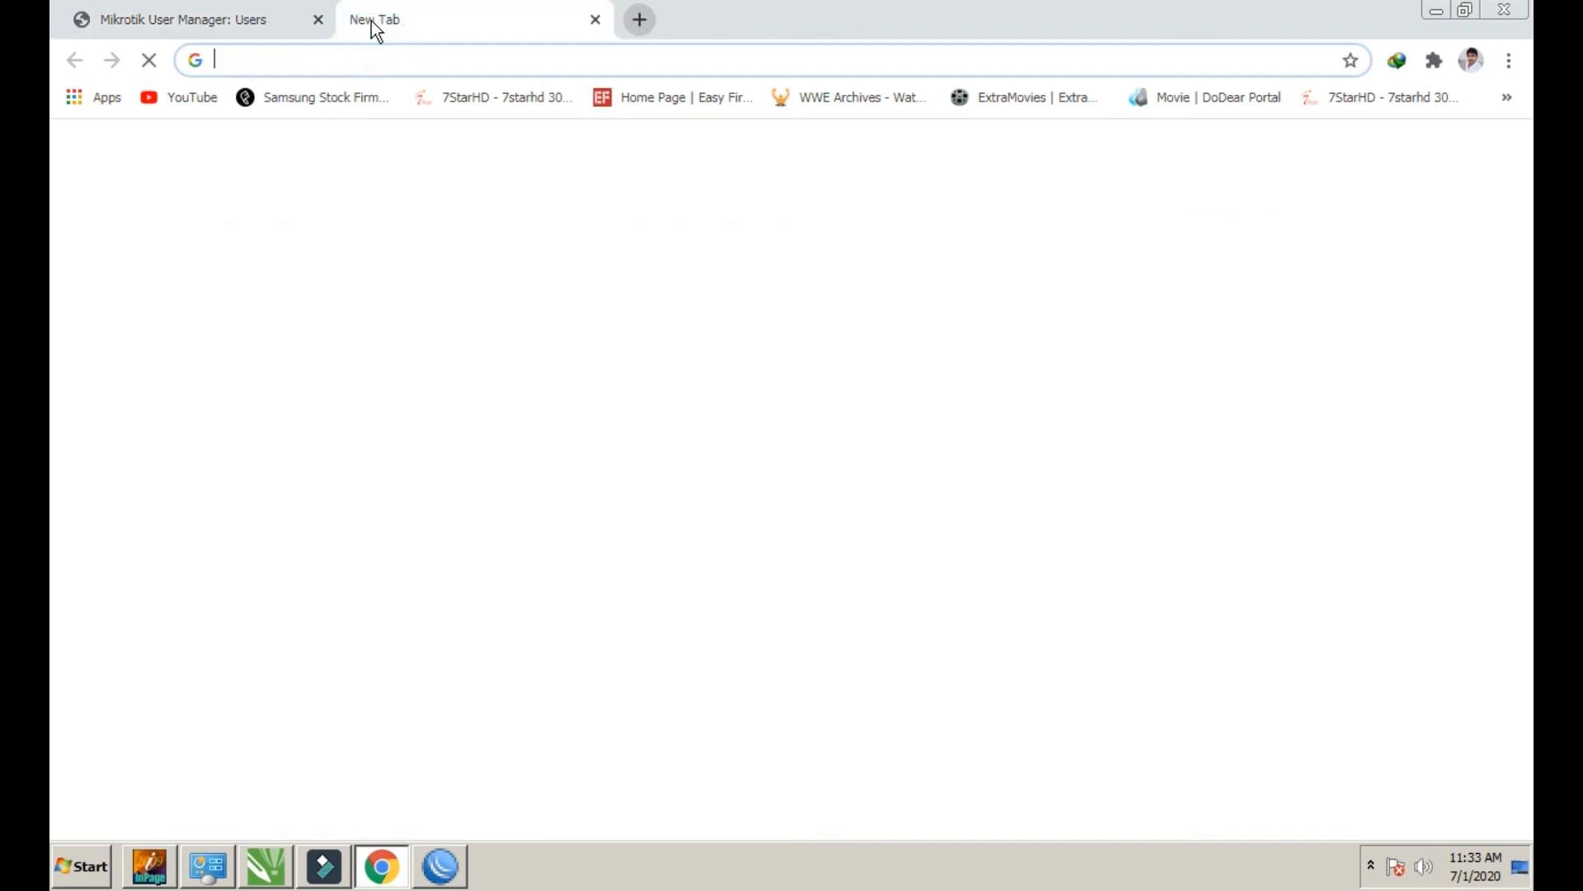
{"action": "type", "text": "a"}
{"action": "key", "text": "Return"}
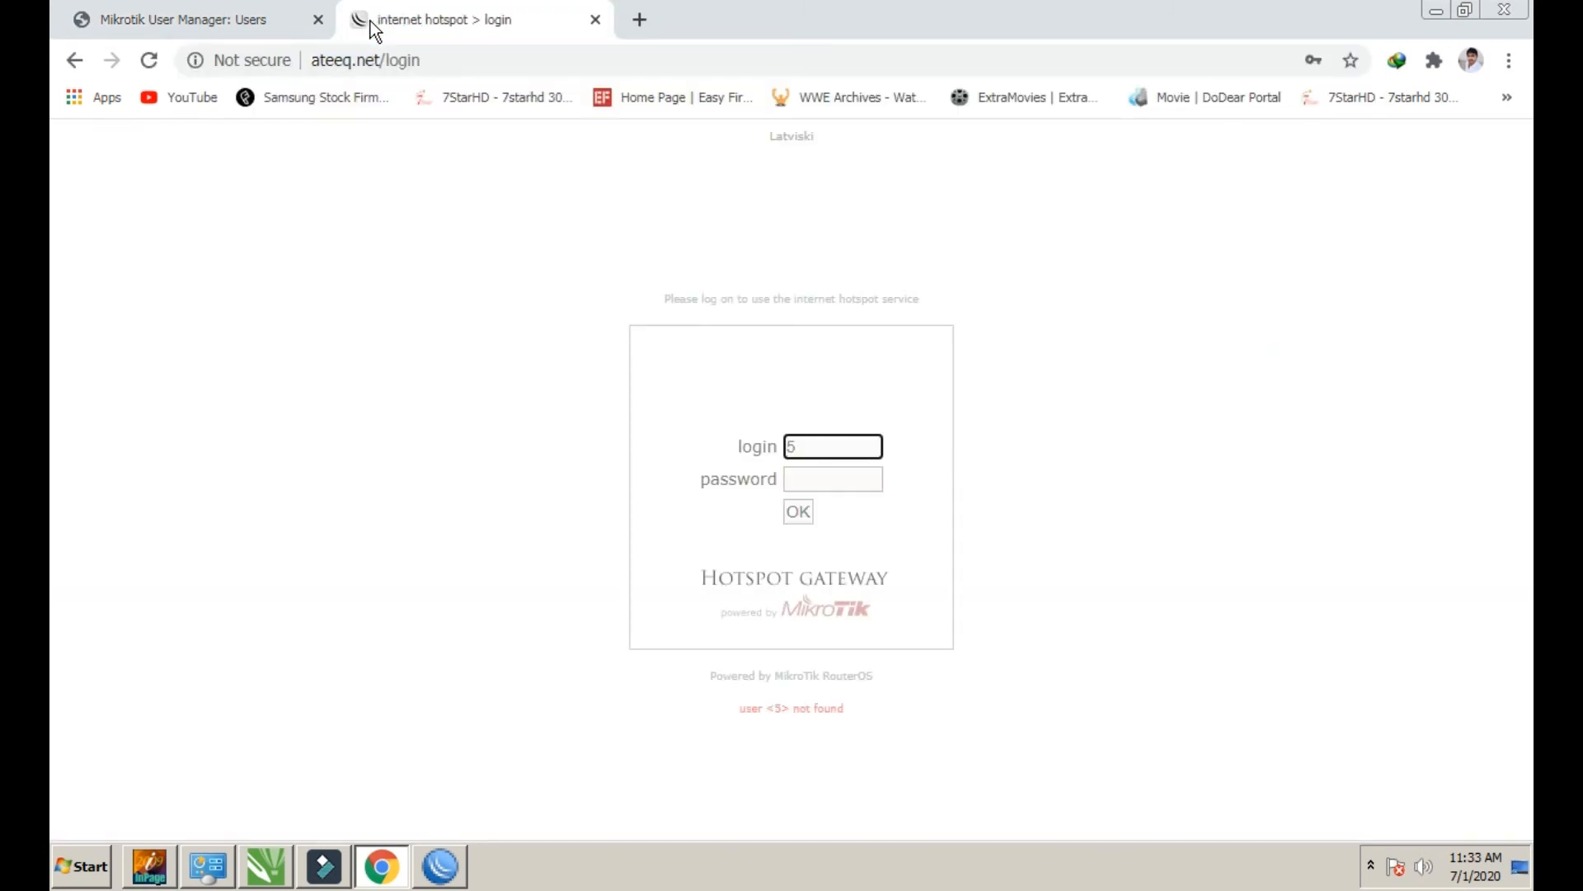
Log in to the hotspot as test with its password and save the password in Chrome
{"action": "double_click", "coordinate": [874, 443]}
{"action": "type", "text": "test"}
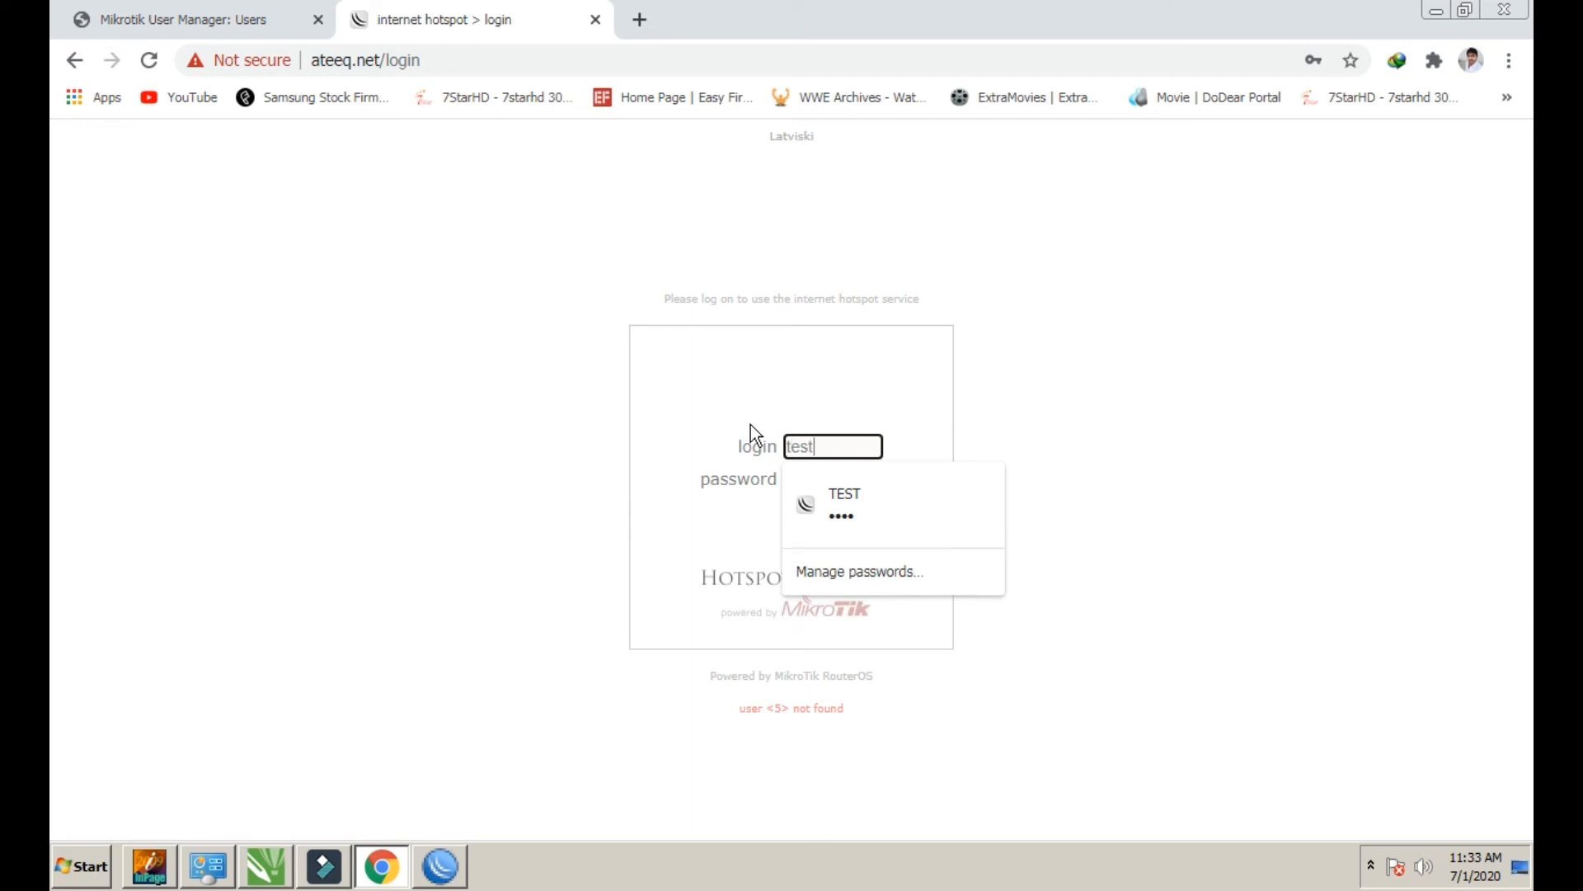
{"action": "left_click", "coordinate": [848, 522]}
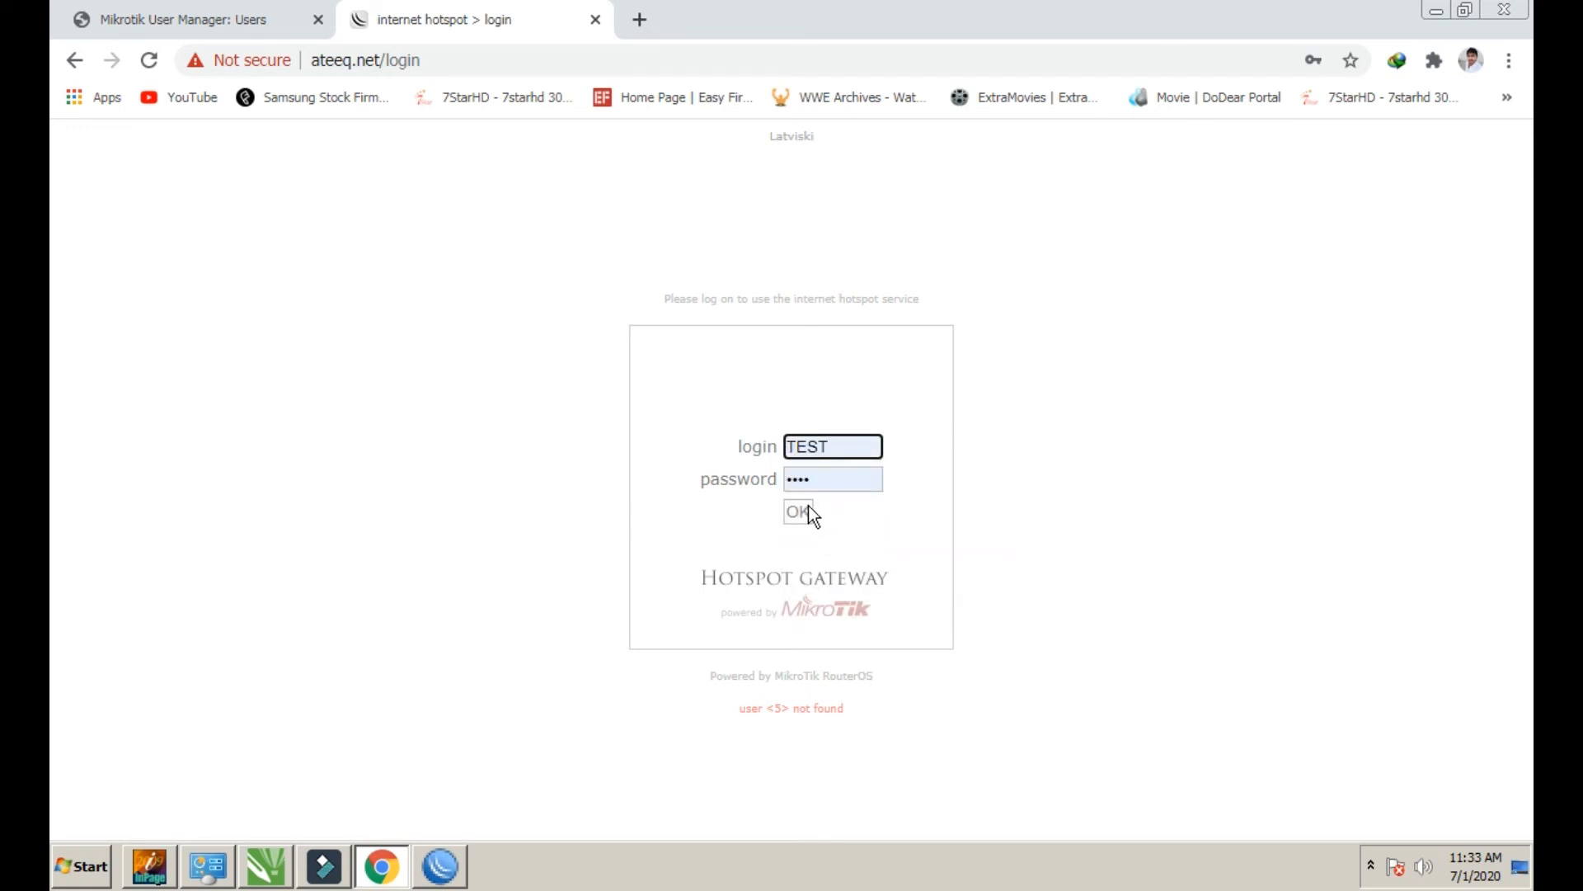
{"action": "left_click", "coordinate": [737, 450]}
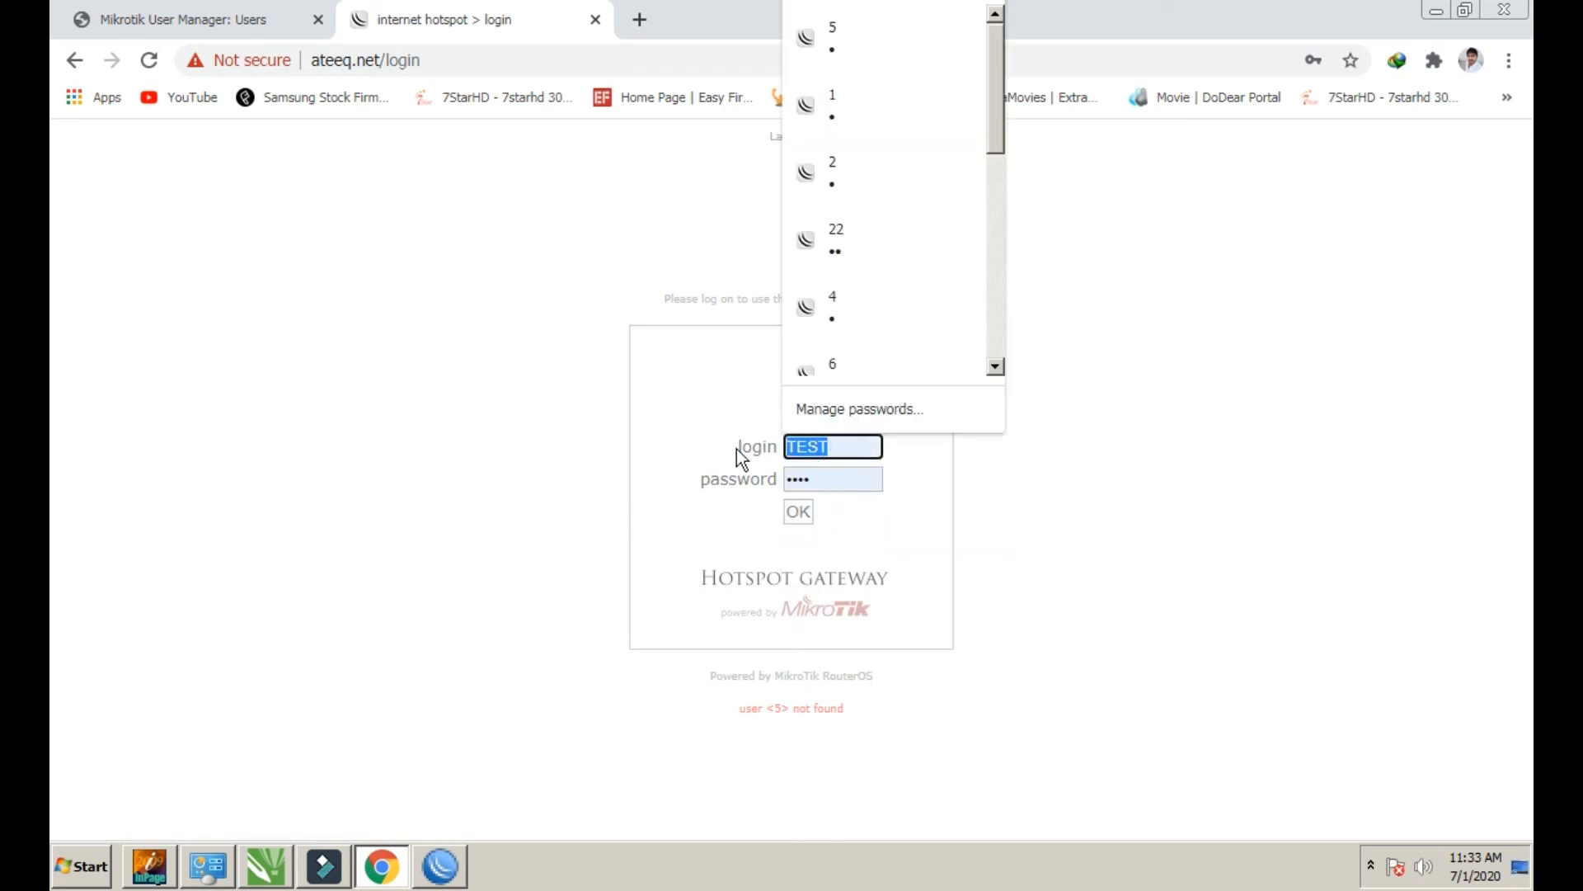
{"action": "key", "text": "BackSpace"}
{"action": "type", "text": "test"}
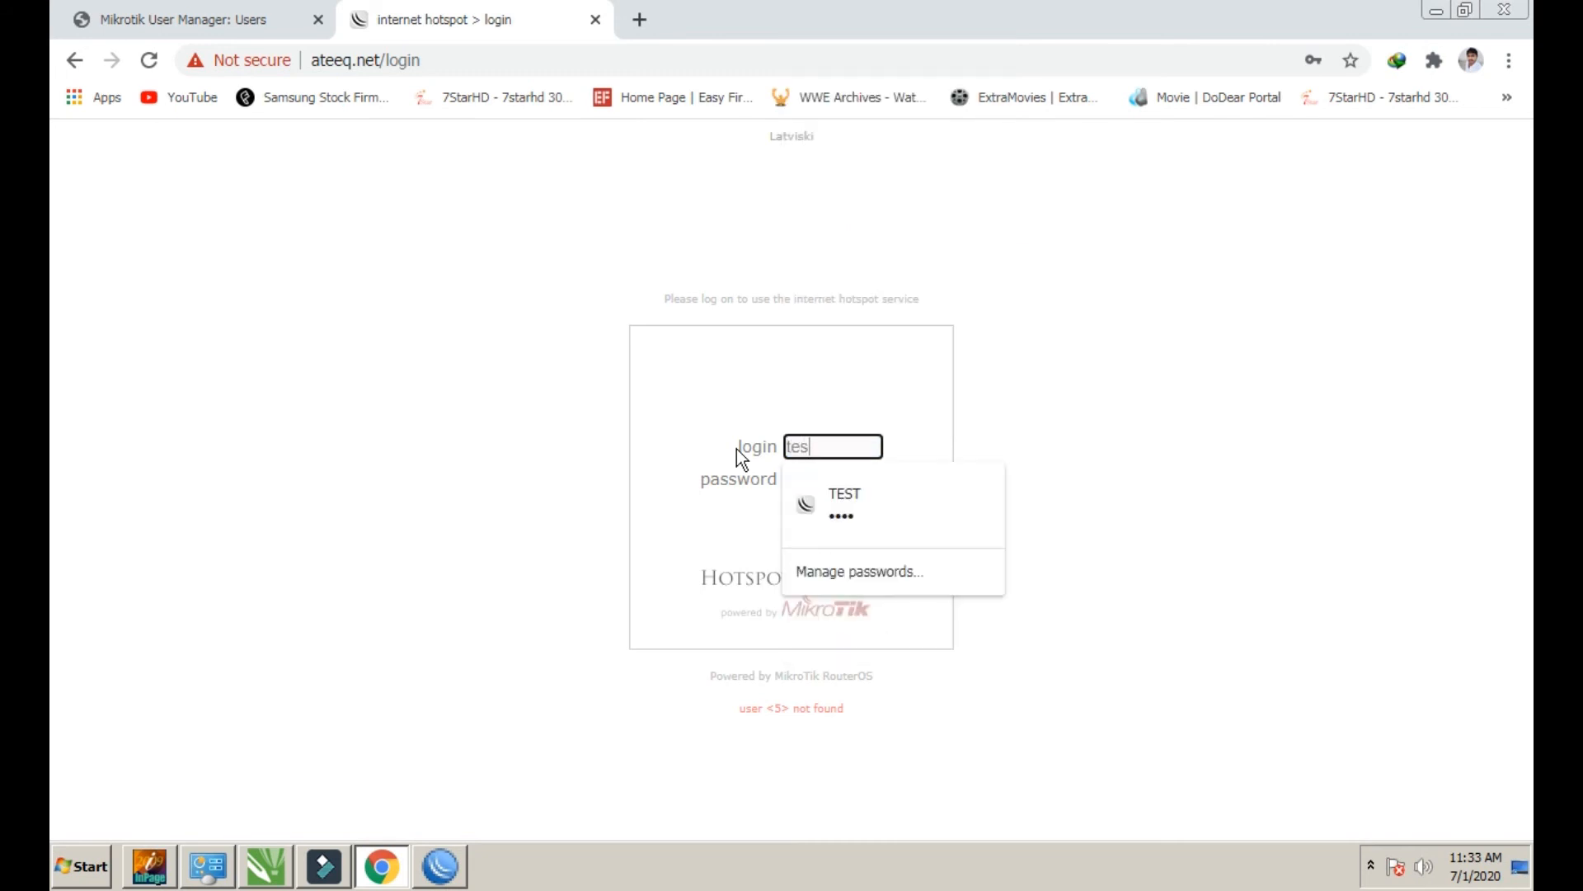
{"action": "left_click", "coordinate": [1050, 404]}
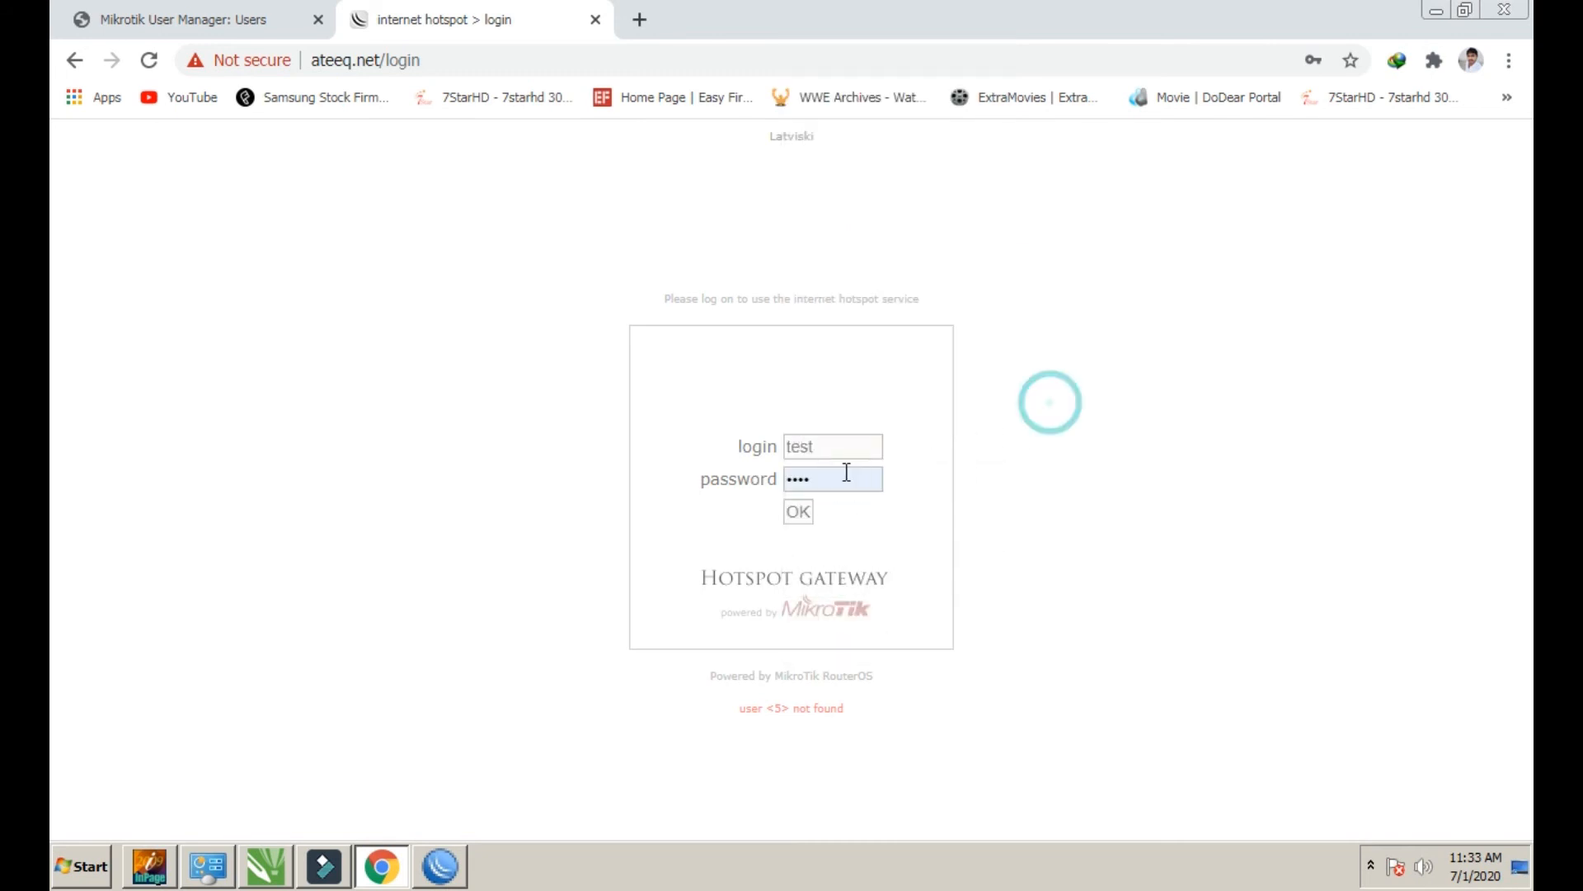
{"action": "double_click", "coordinate": [841, 475]}
{"action": "key", "text": "BackSpace"}
{"action": "type", "text": "te"}
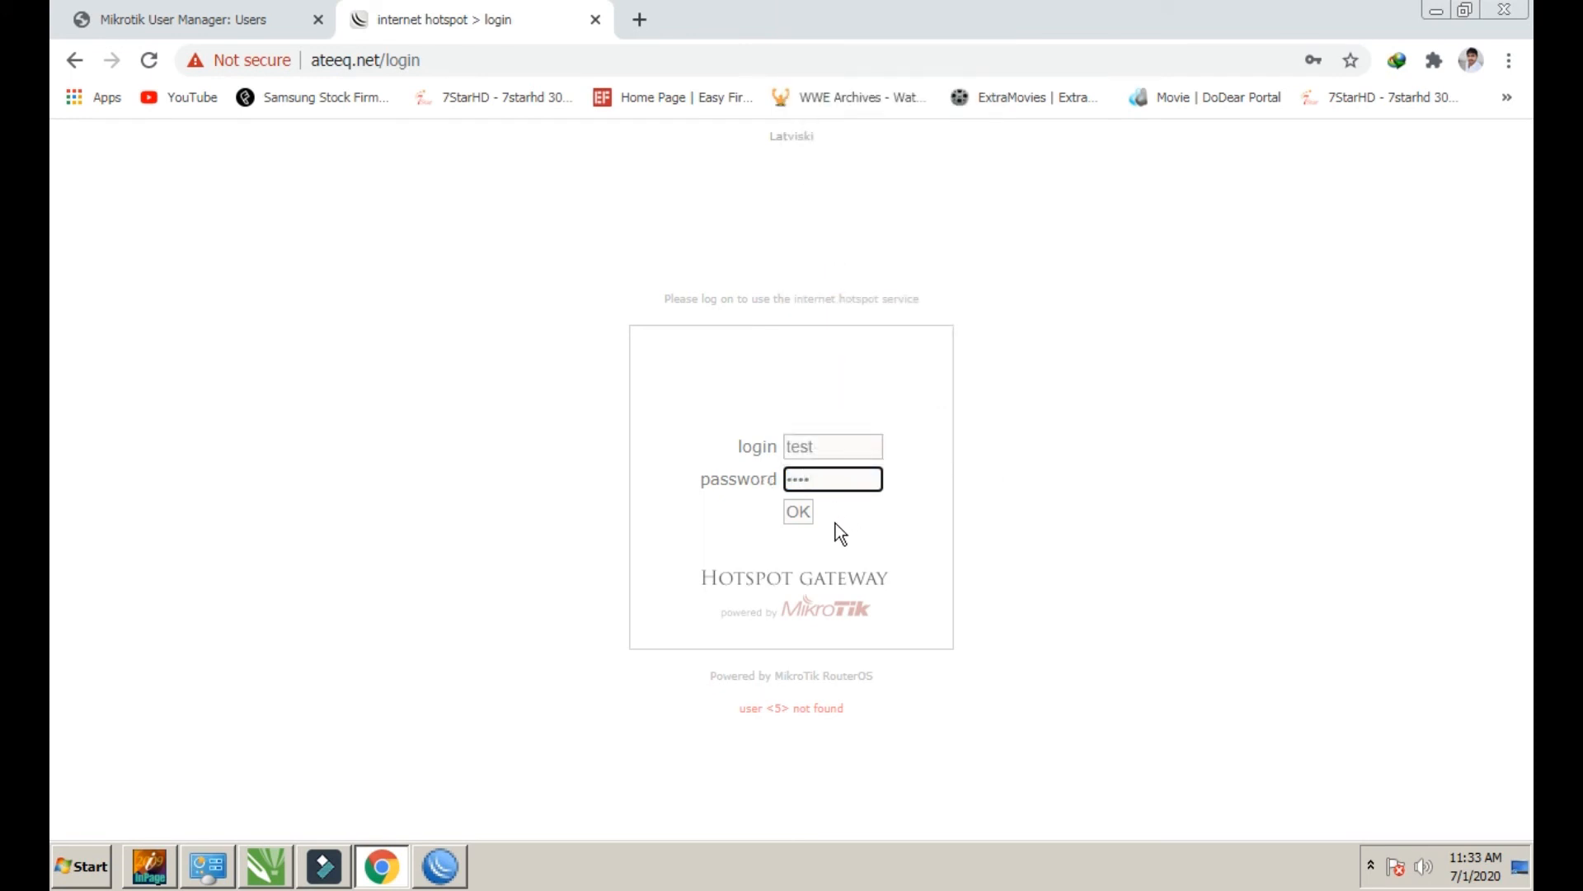
{"action": "left_click", "coordinate": [798, 512]}
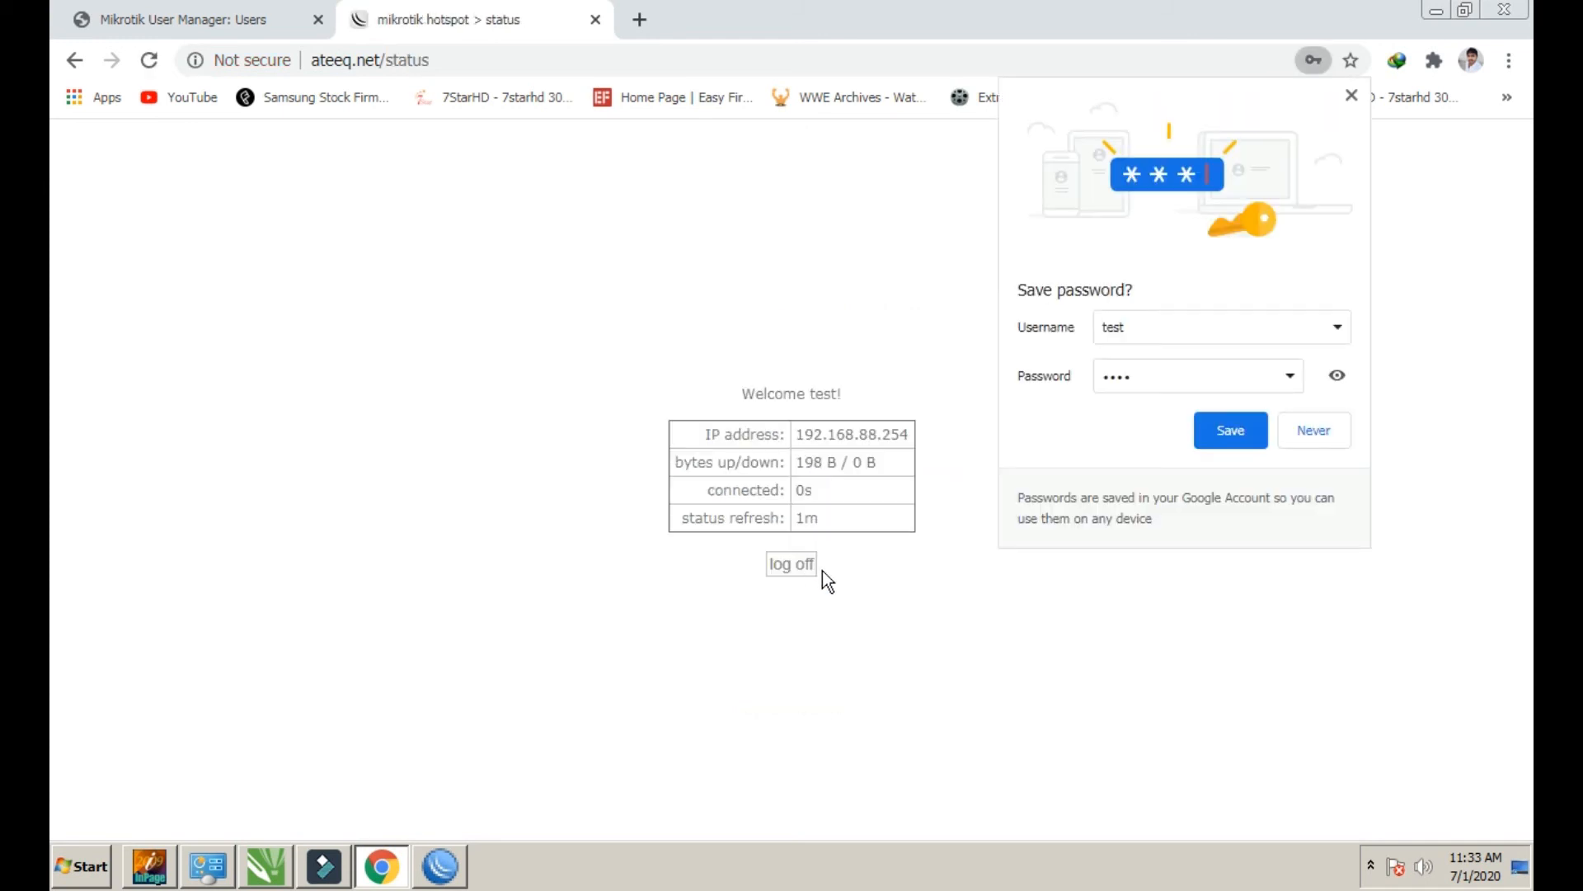
{"action": "left_click", "coordinate": [1249, 437]}
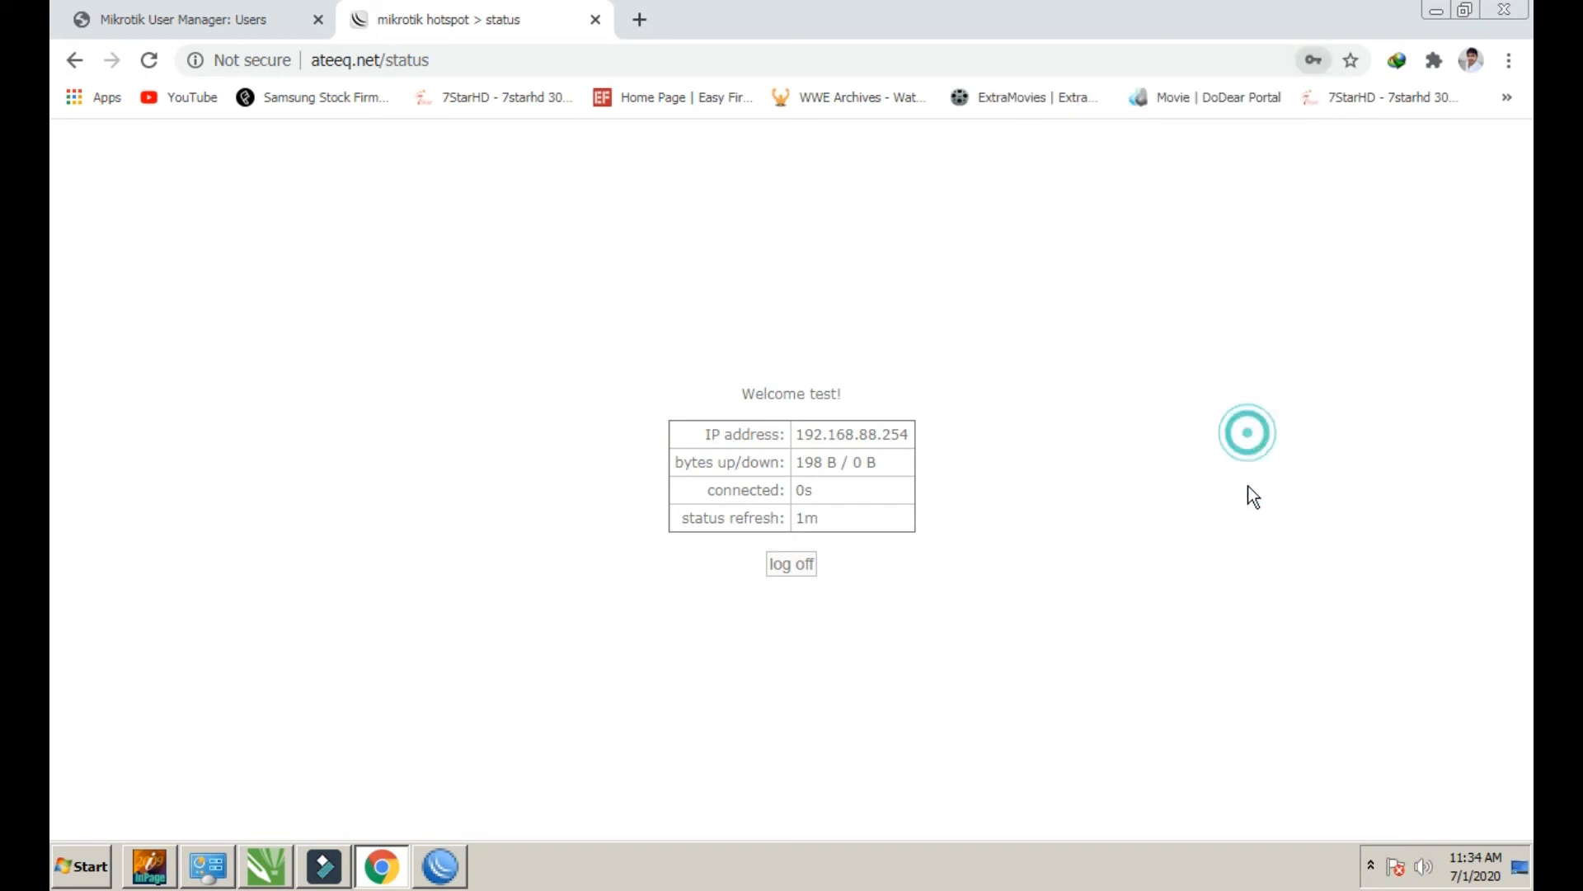
Reload User Manager, view test's active session, then return to the Users list
{"action": "left_click", "coordinate": [255, 21]}
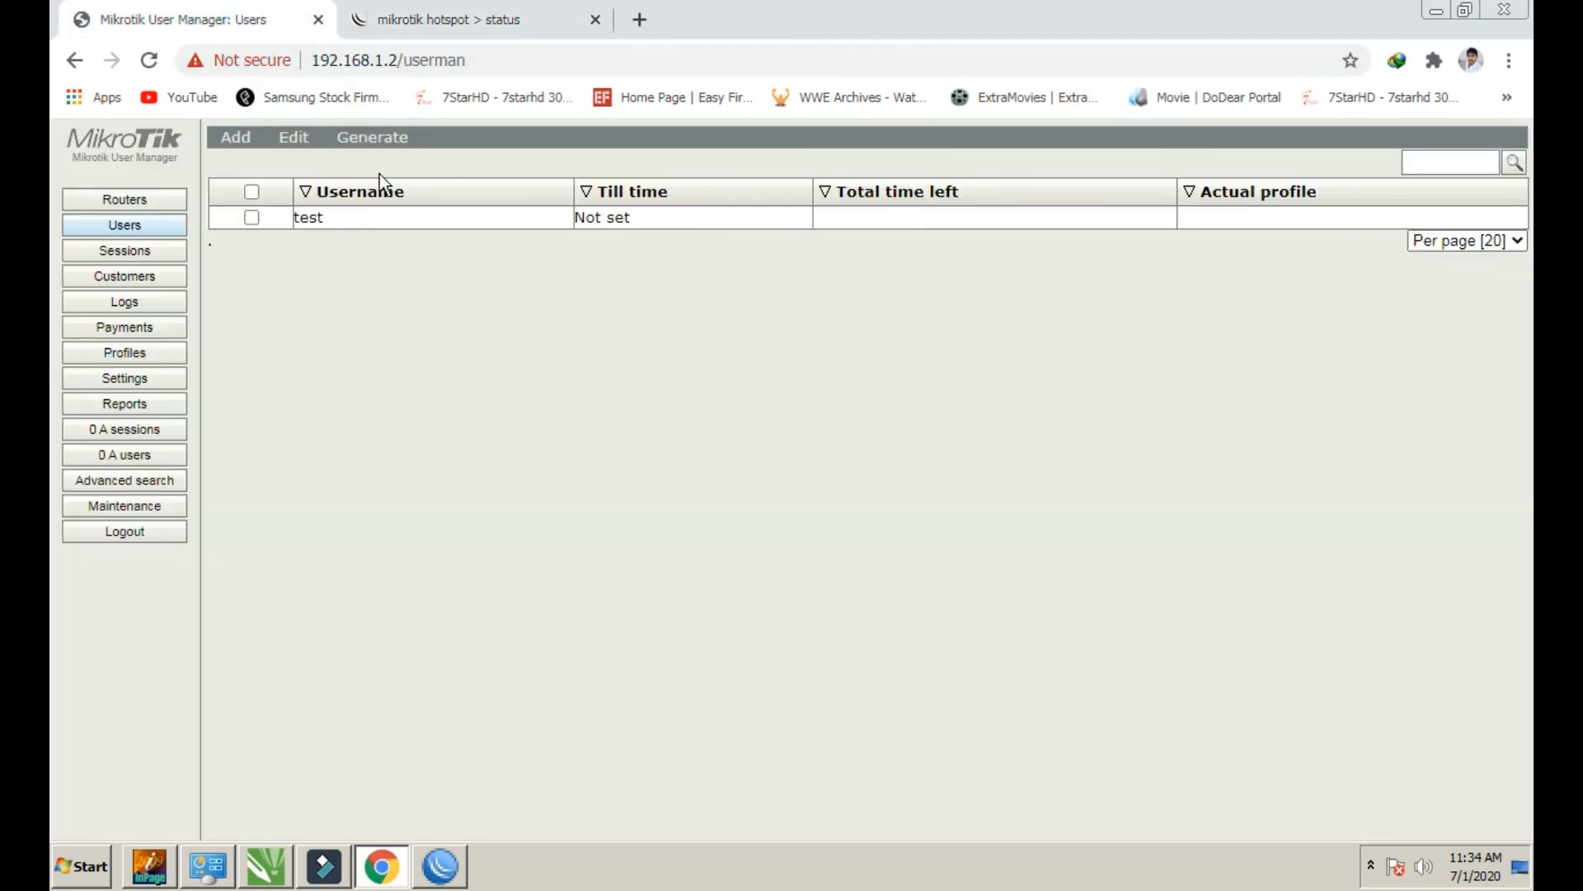
{"action": "left_click", "coordinate": [148, 64]}
{"action": "left_click", "coordinate": [143, 440]}
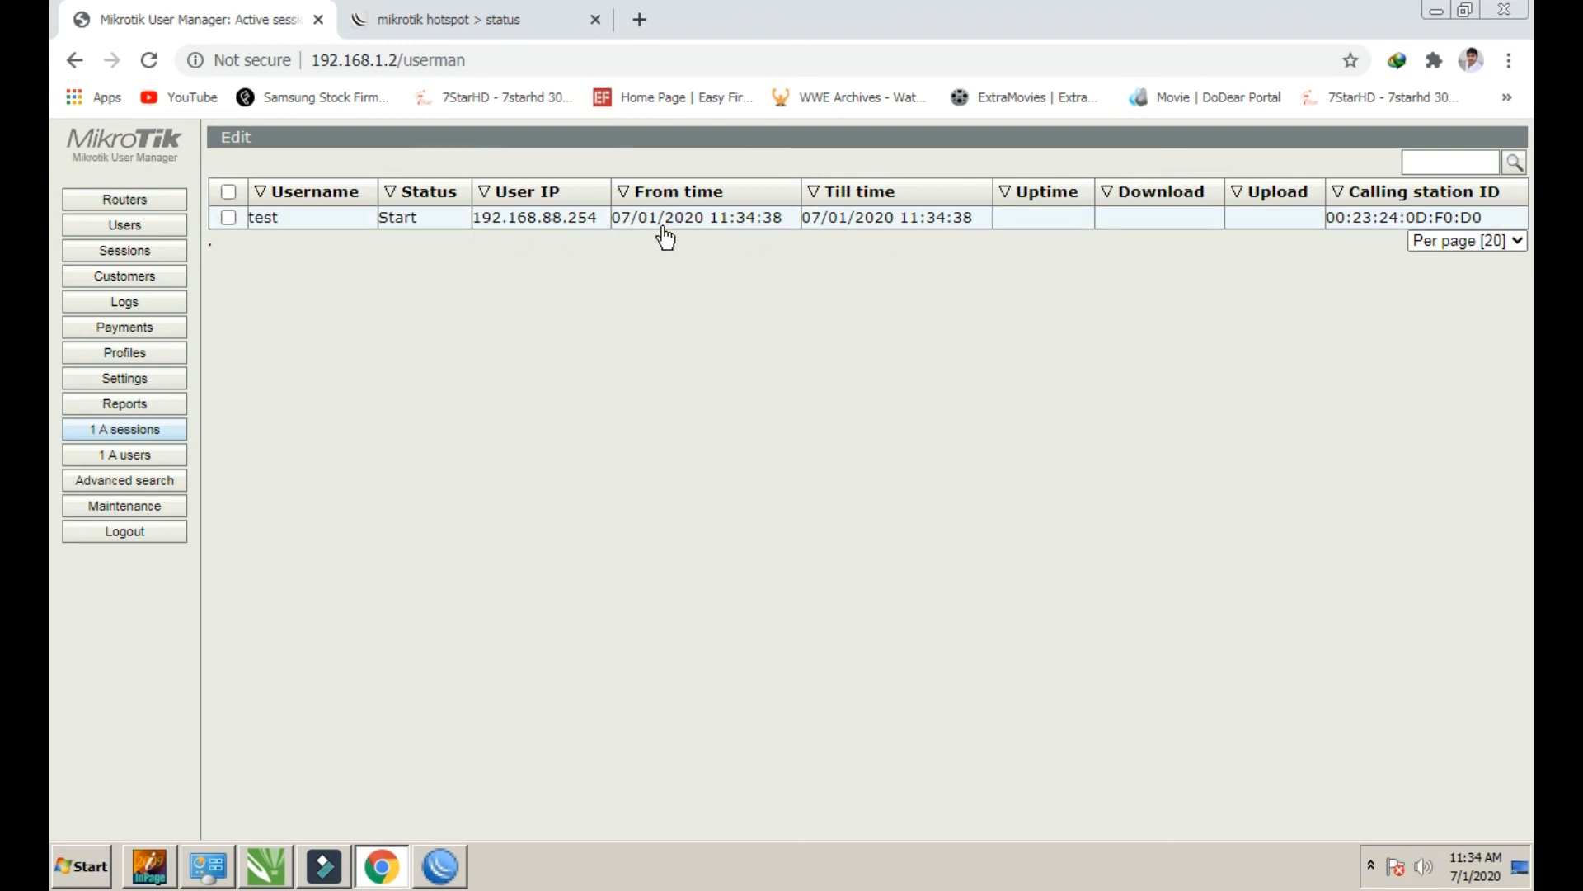
{"action": "left_click", "coordinate": [144, 233]}
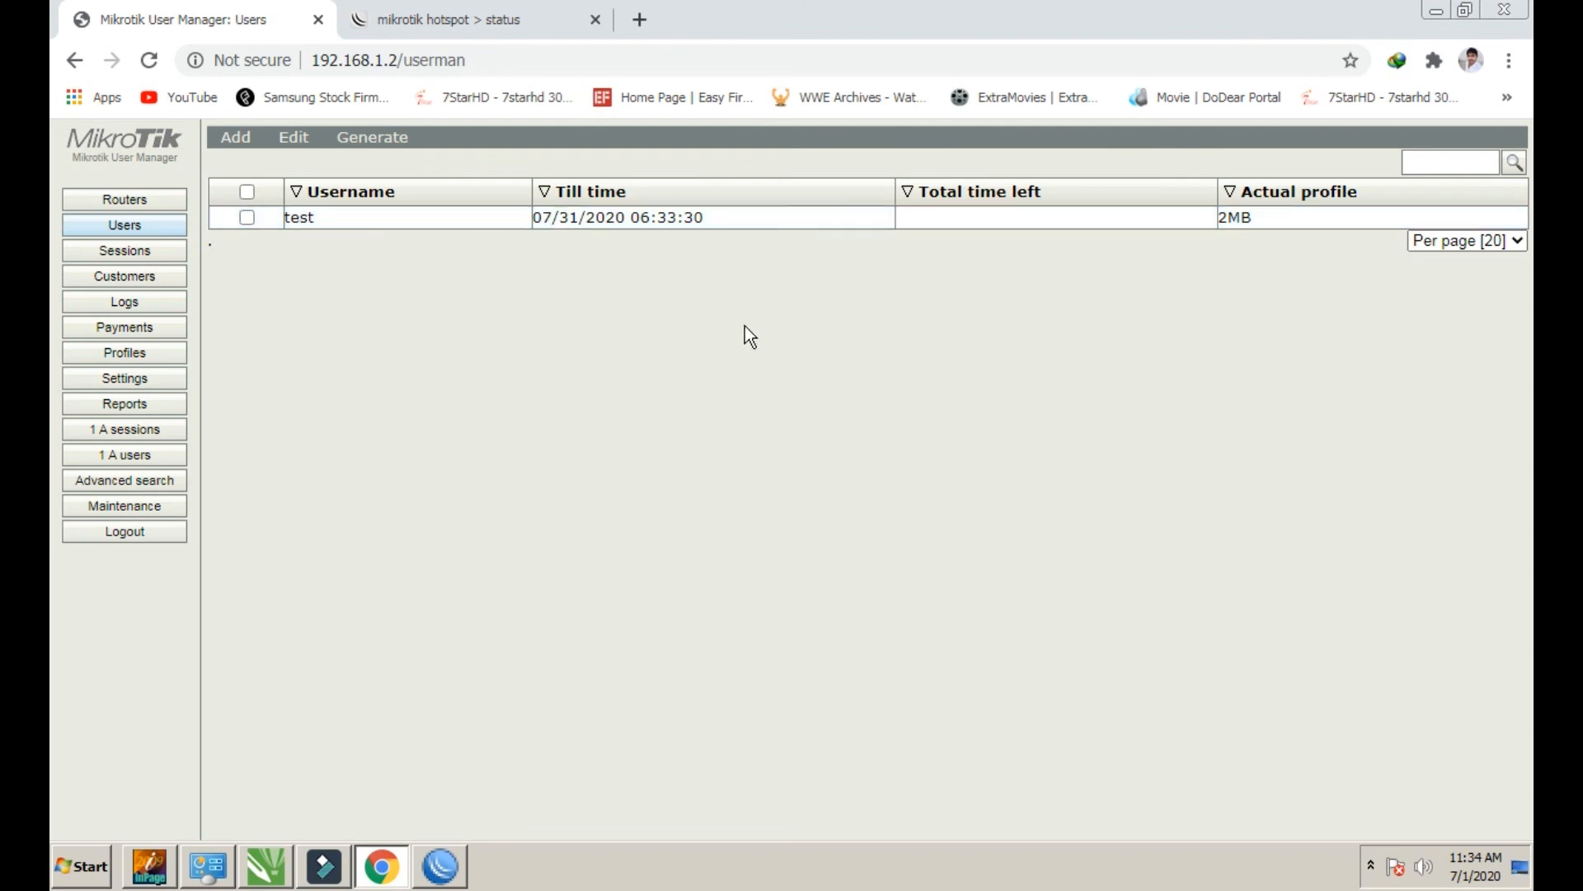
{"action": "left_click", "coordinate": [1491, 877]}
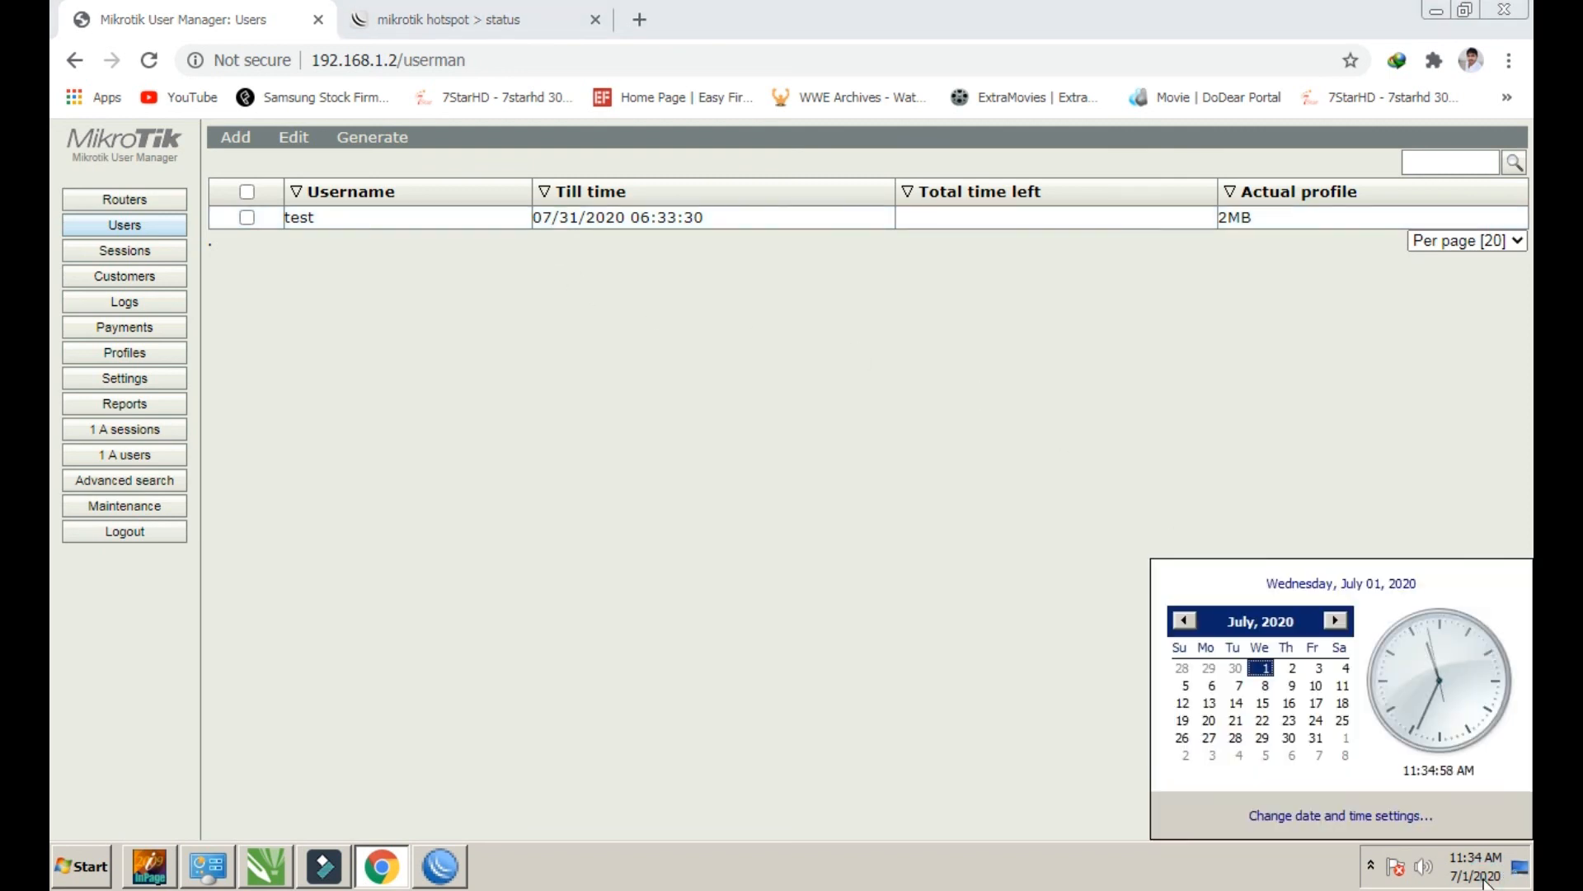
{"action": "left_click", "coordinate": [1482, 879]}
{"action": "left_click", "coordinate": [1481, 876]}
{"action": "left_click", "coordinate": [1474, 877]}
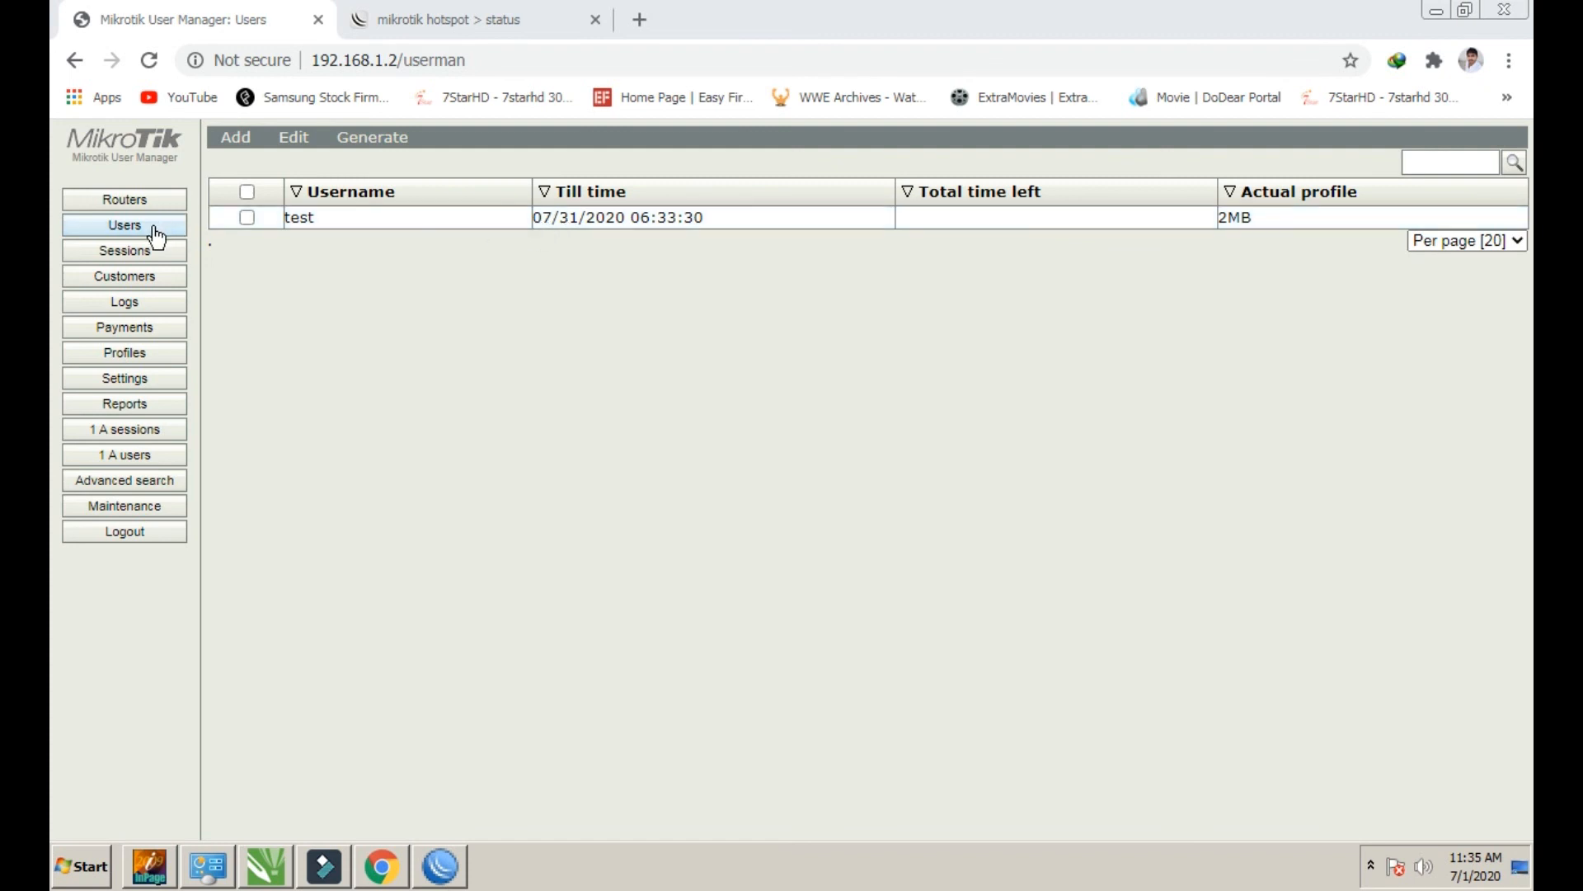
{"action": "left_click", "coordinate": [116, 201]}
{"action": "left_click", "coordinate": [124, 228]}
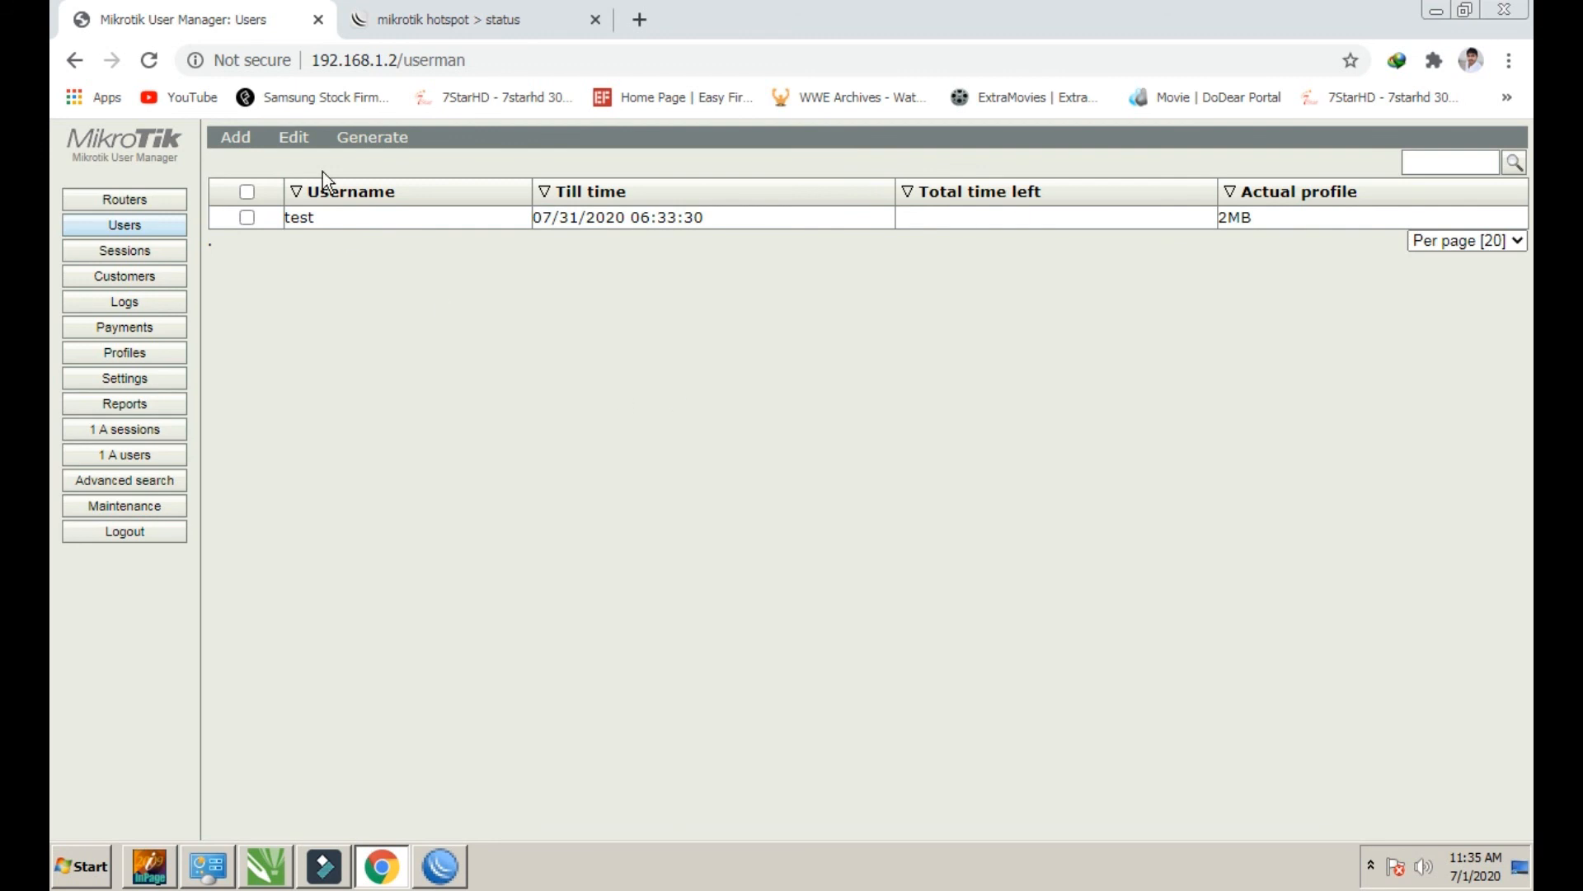
{"action": "left_click", "coordinate": [461, 23]}
Search Google for 'speed test' and run Fast.com, which reaches about 610 Kbps
{"action": "left_click", "coordinate": [246, 23]}
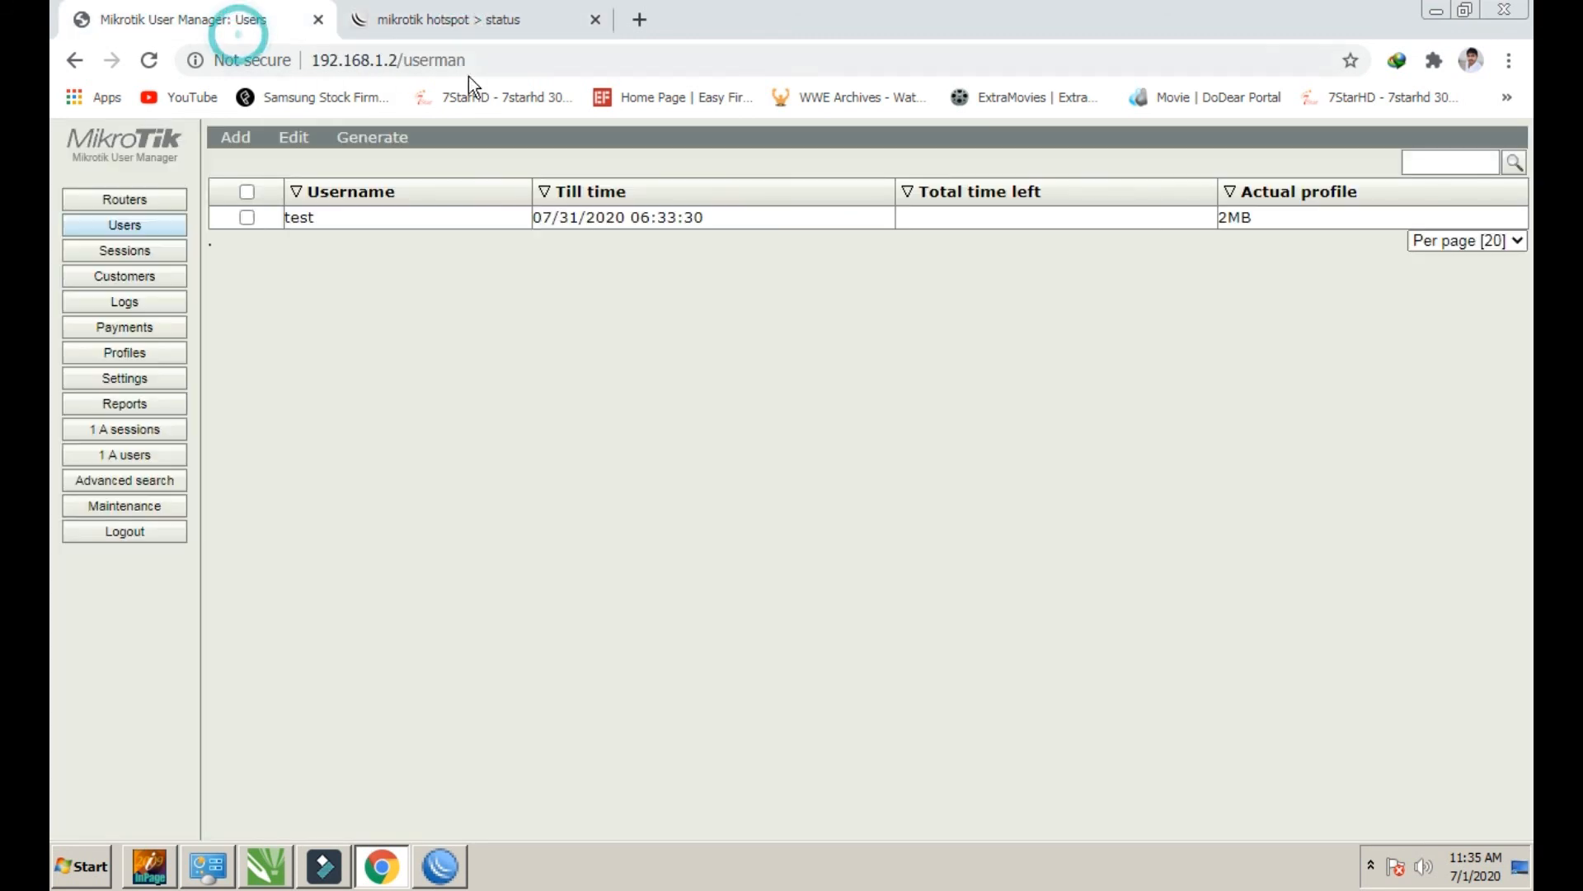
{"action": "left_click", "coordinate": [441, 20]}
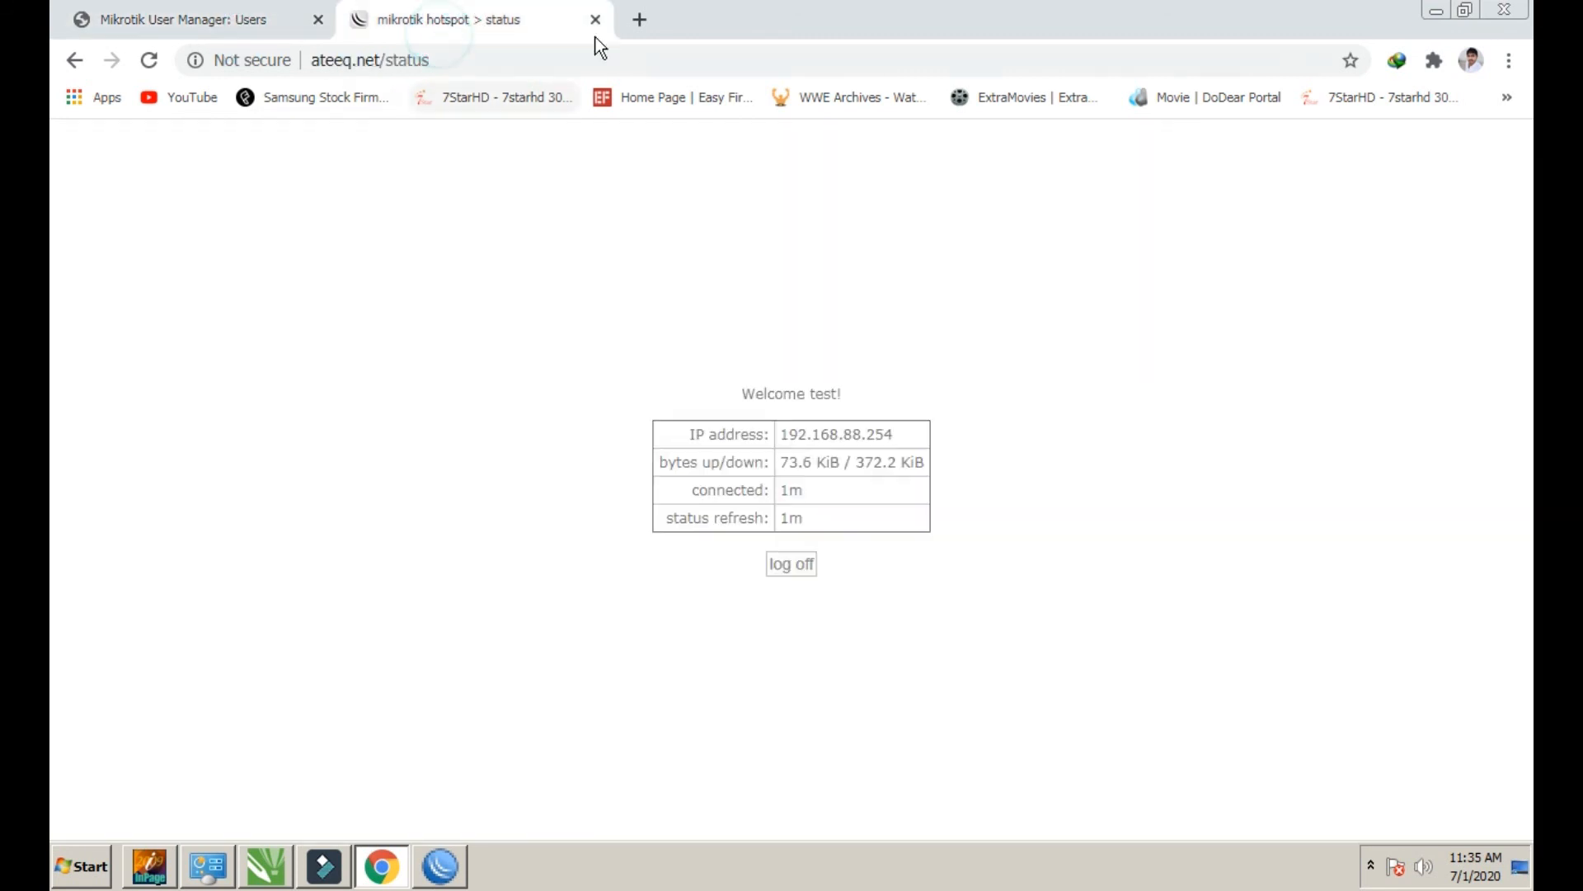
{"action": "left_click", "coordinate": [640, 19]}
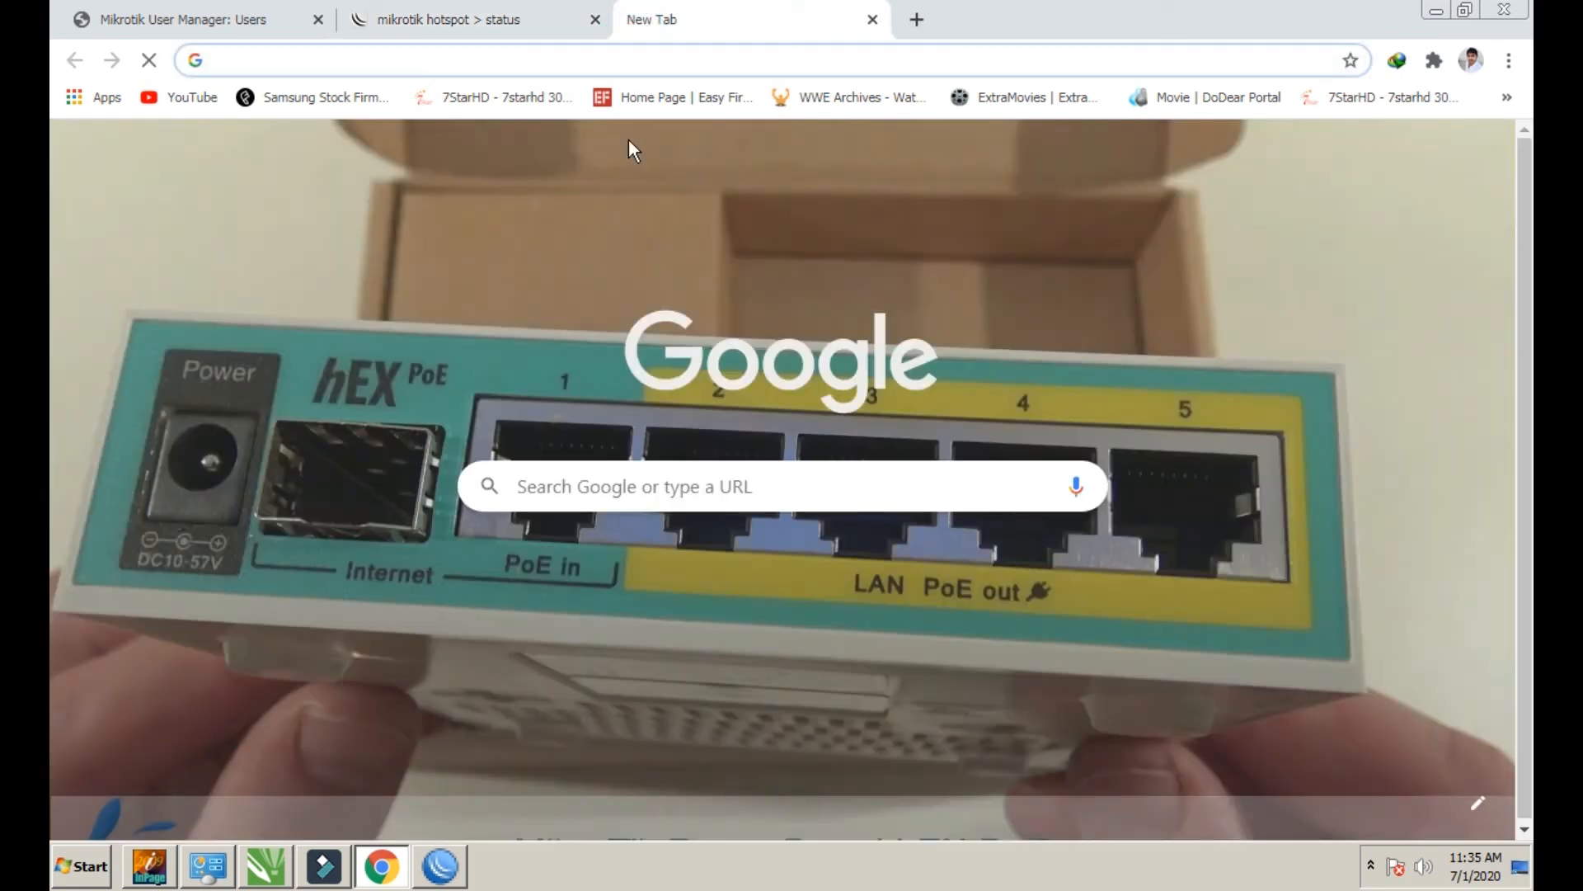
{"action": "type", "text": "sp"}
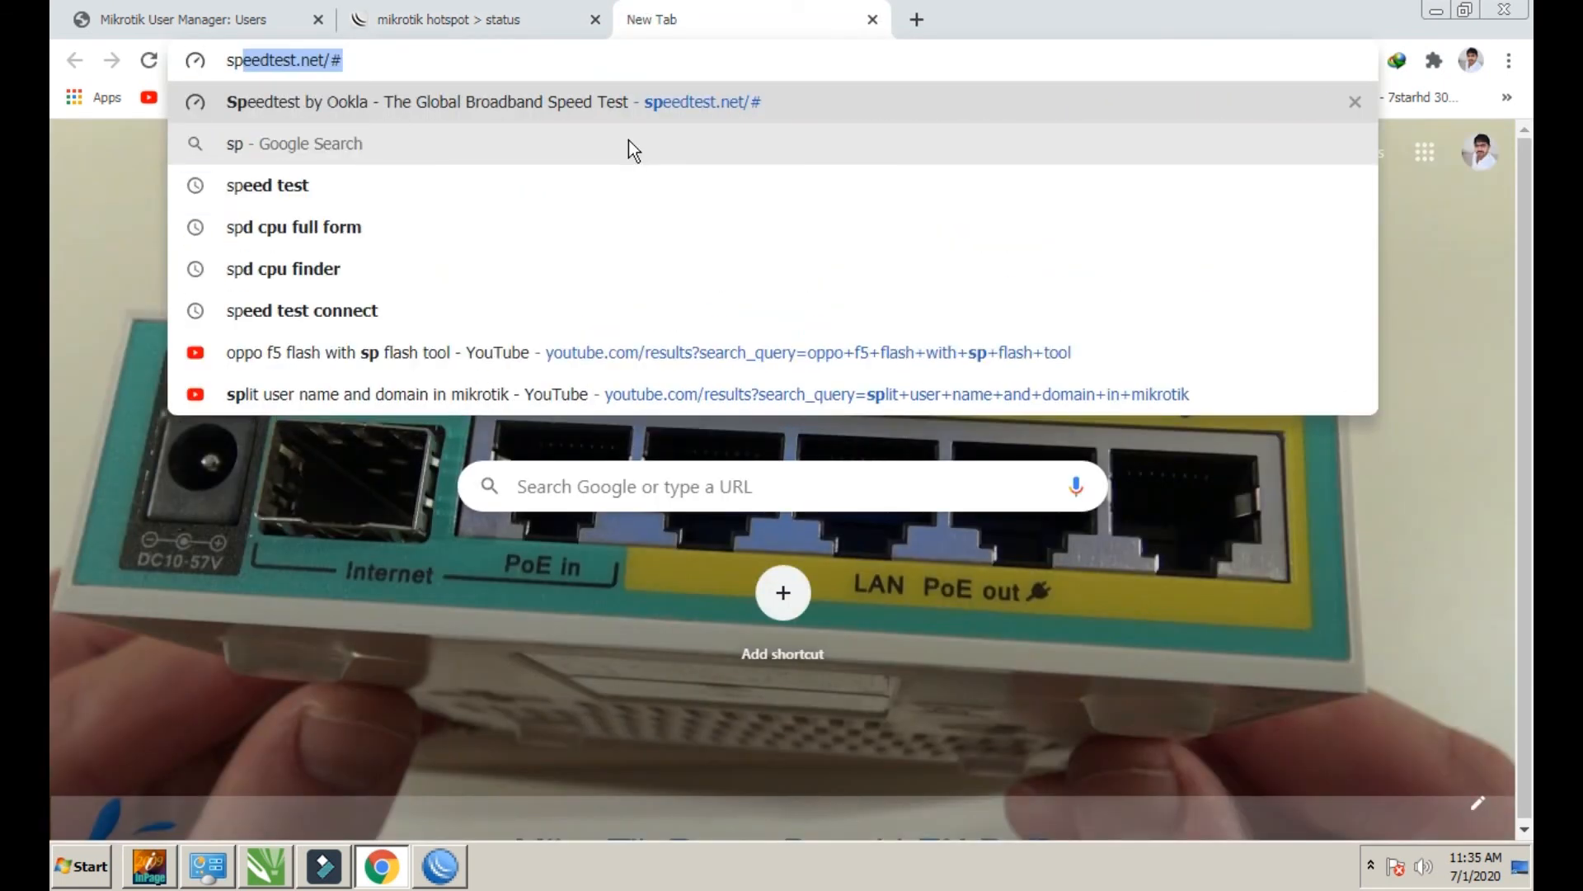
{"action": "key", "text": "Down"}
{"action": "key", "text": "Down"}
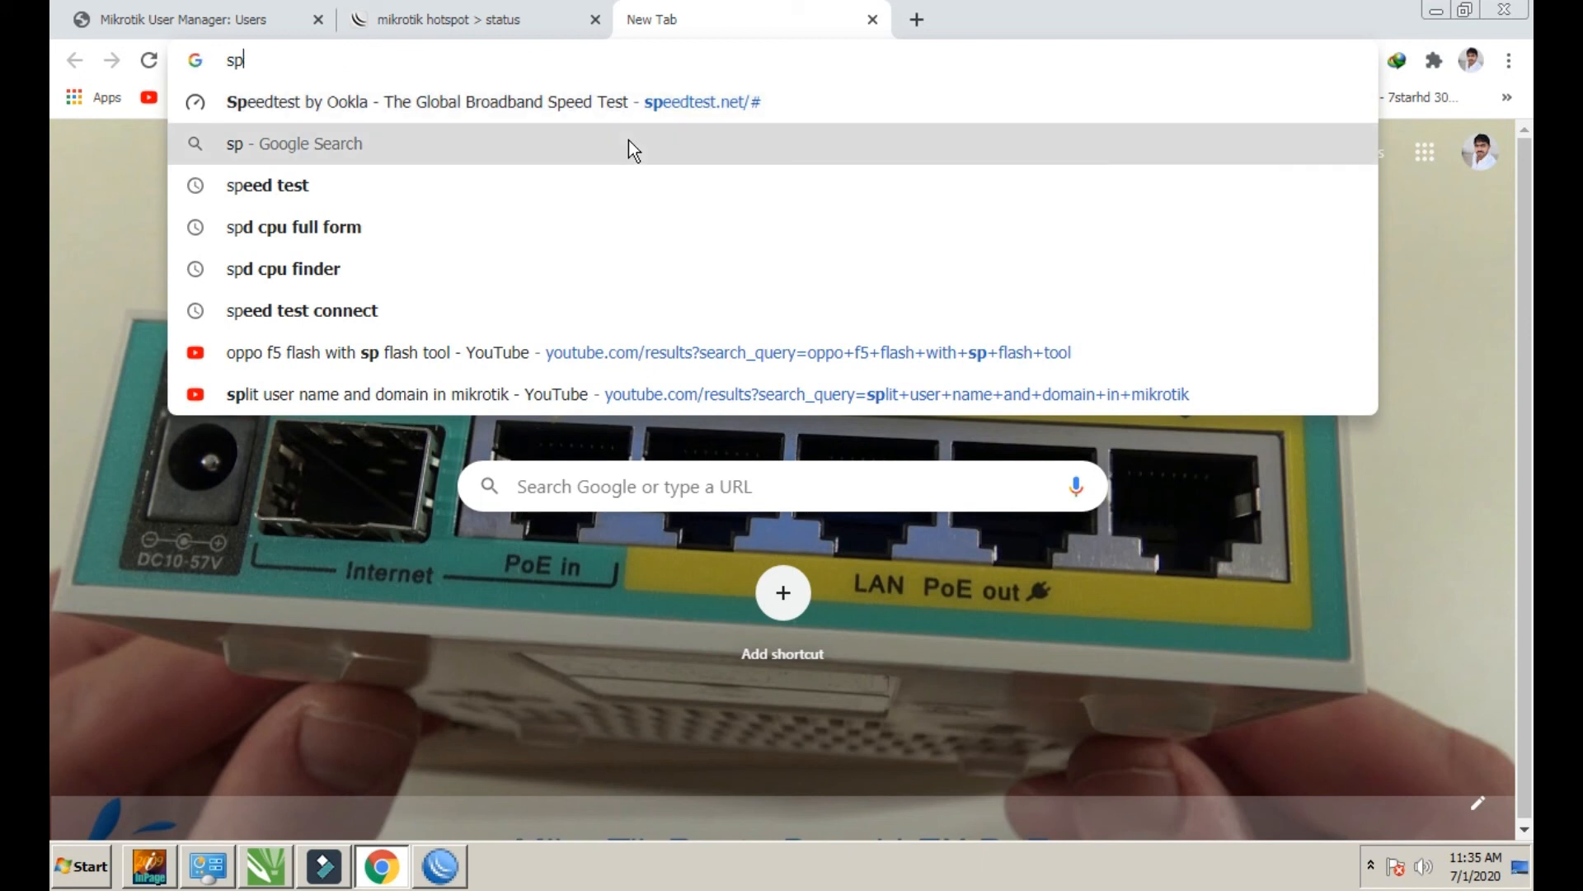
{"action": "key", "text": "Return"}
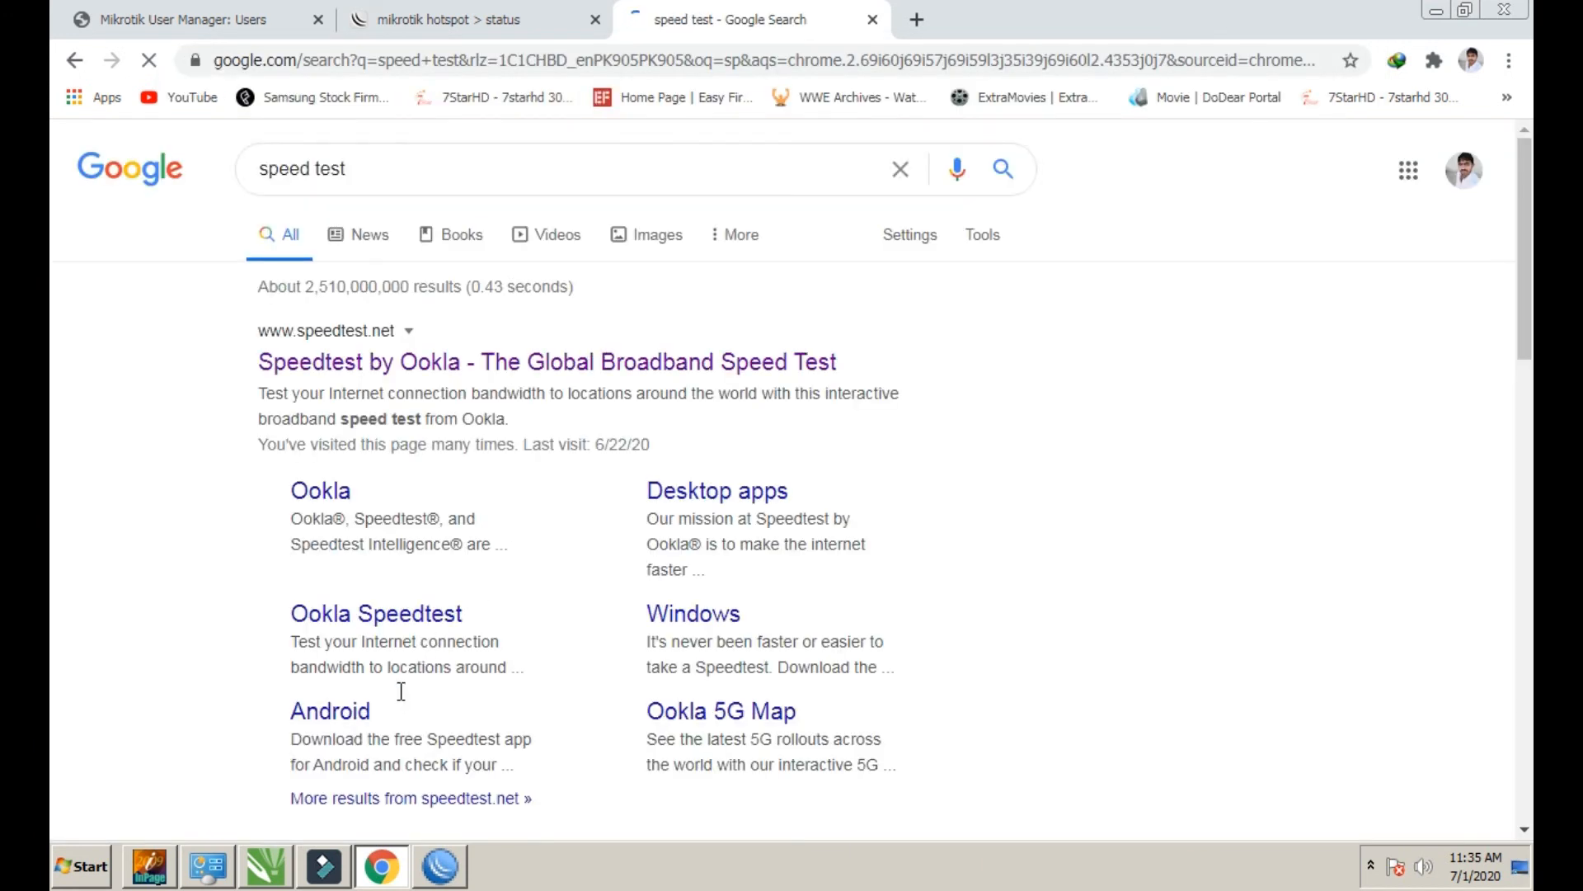
{"action": "scroll", "coordinate": [403, 689], "scroll_direction": "down", "scroll_amount": 5}
{"action": "left_click", "coordinate": [415, 420]}
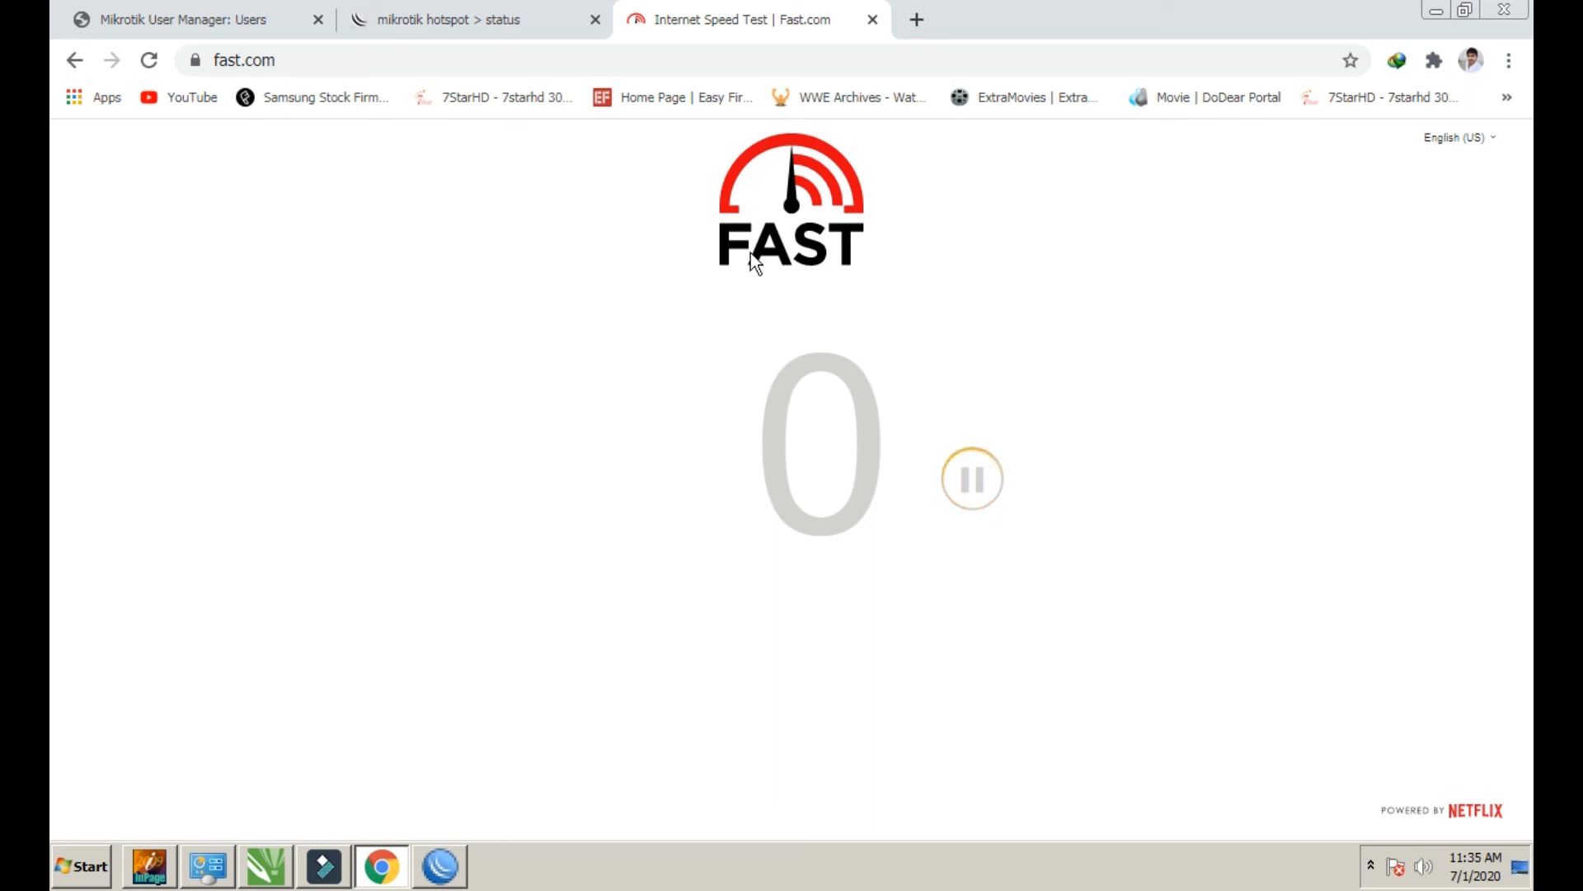
Open YouTube in a new tab and close the Fast.com tab
{"action": "left_click", "coordinate": [917, 19]}
{"action": "left_click", "coordinate": [745, 18]}
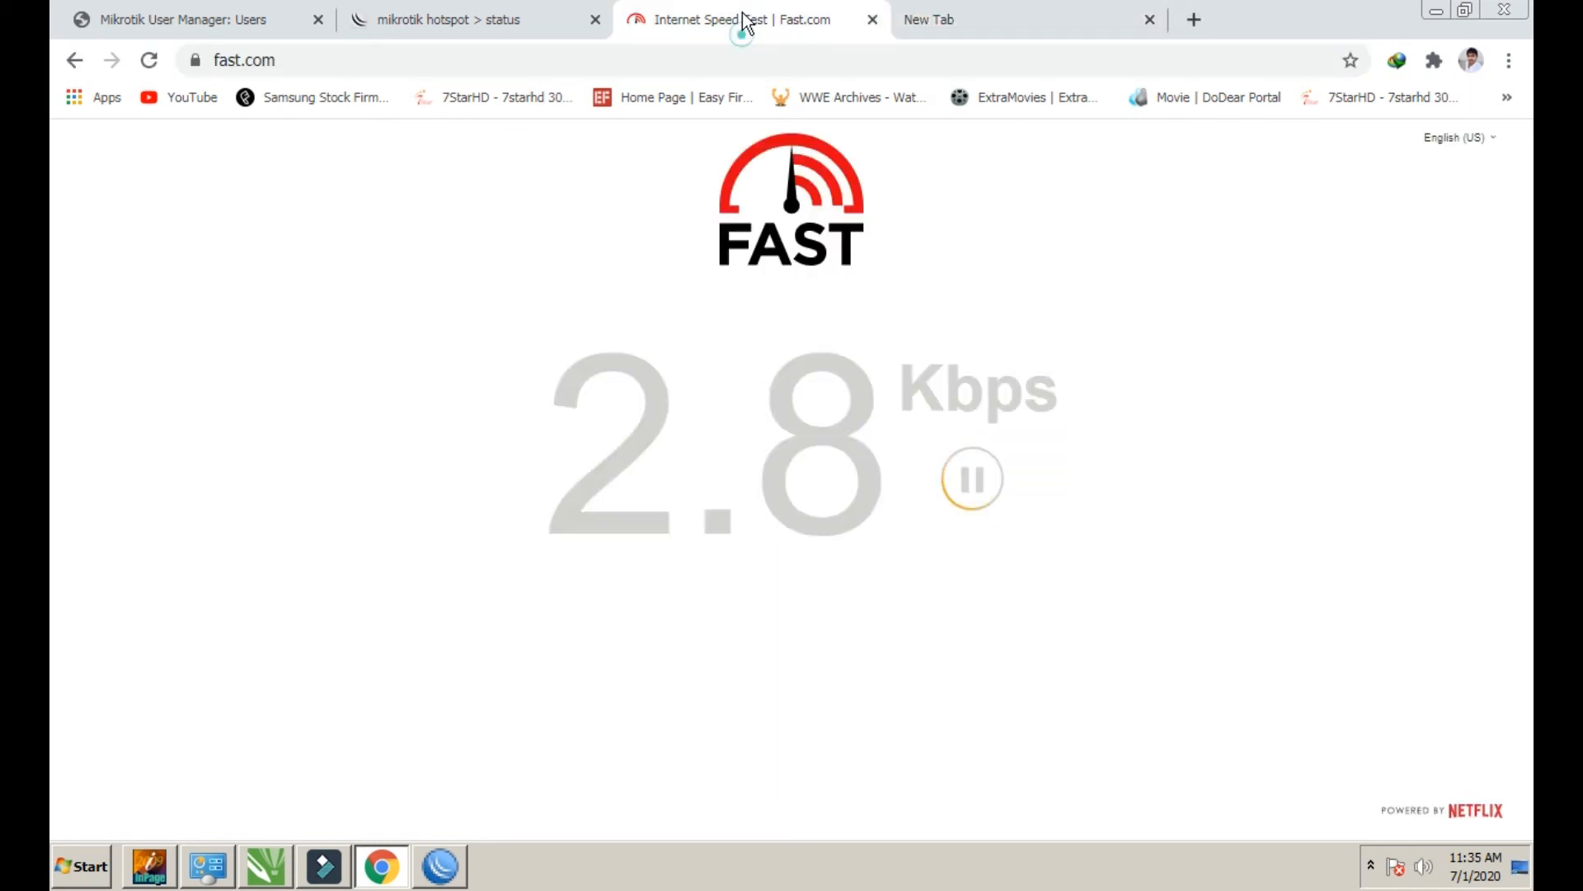
{"action": "left_click", "coordinate": [1021, 20]}
{"action": "left_click", "coordinate": [198, 98]}
{"action": "left_click", "coordinate": [784, 18]}
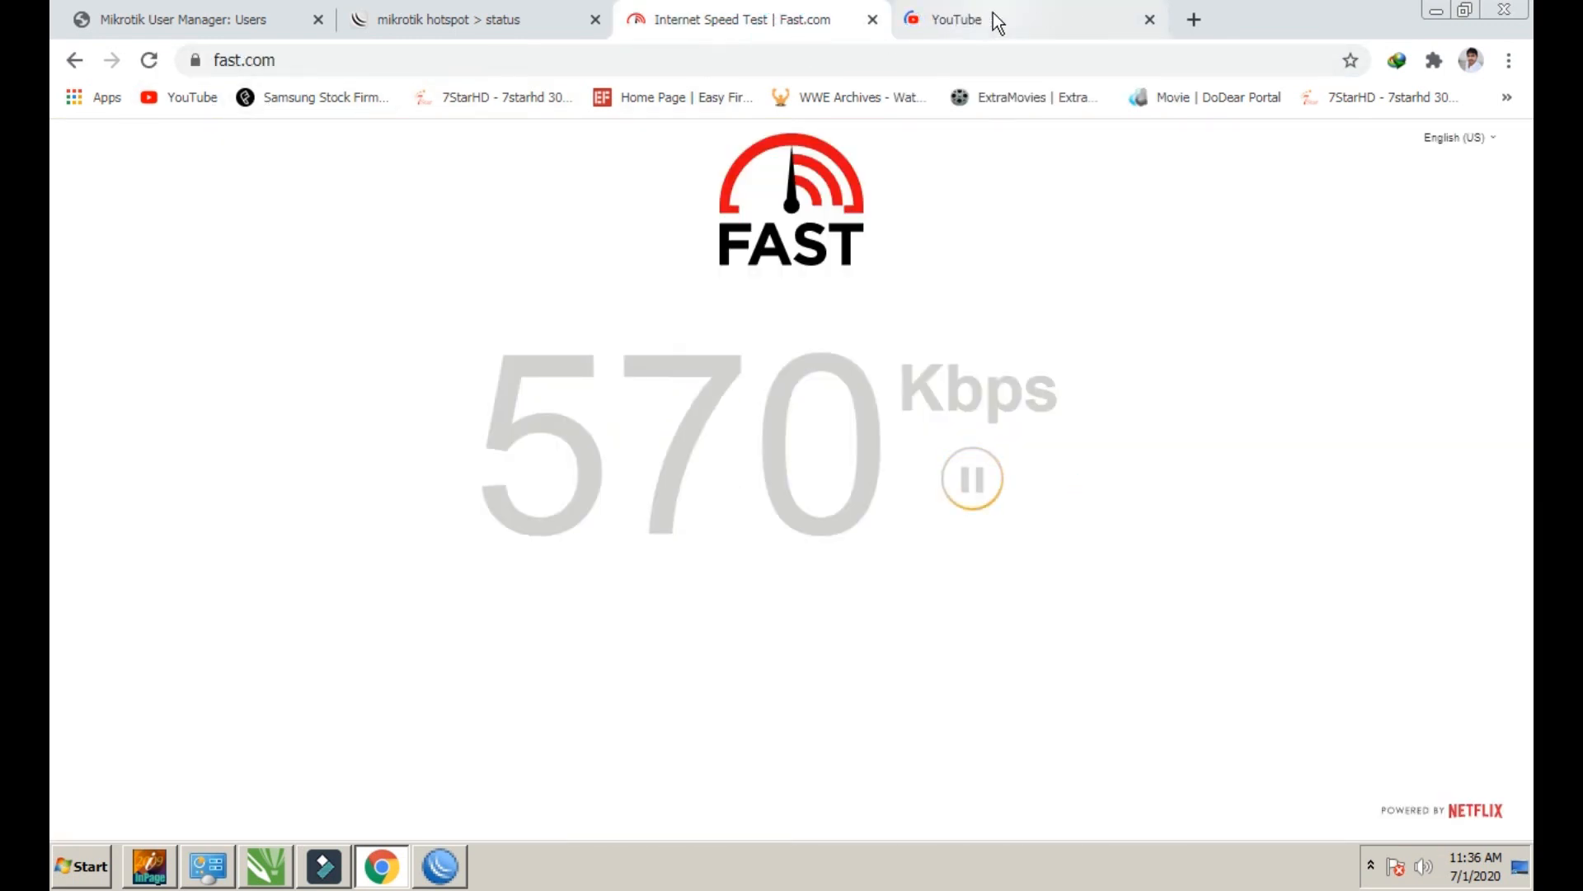
{"action": "left_click", "coordinate": [873, 20]}
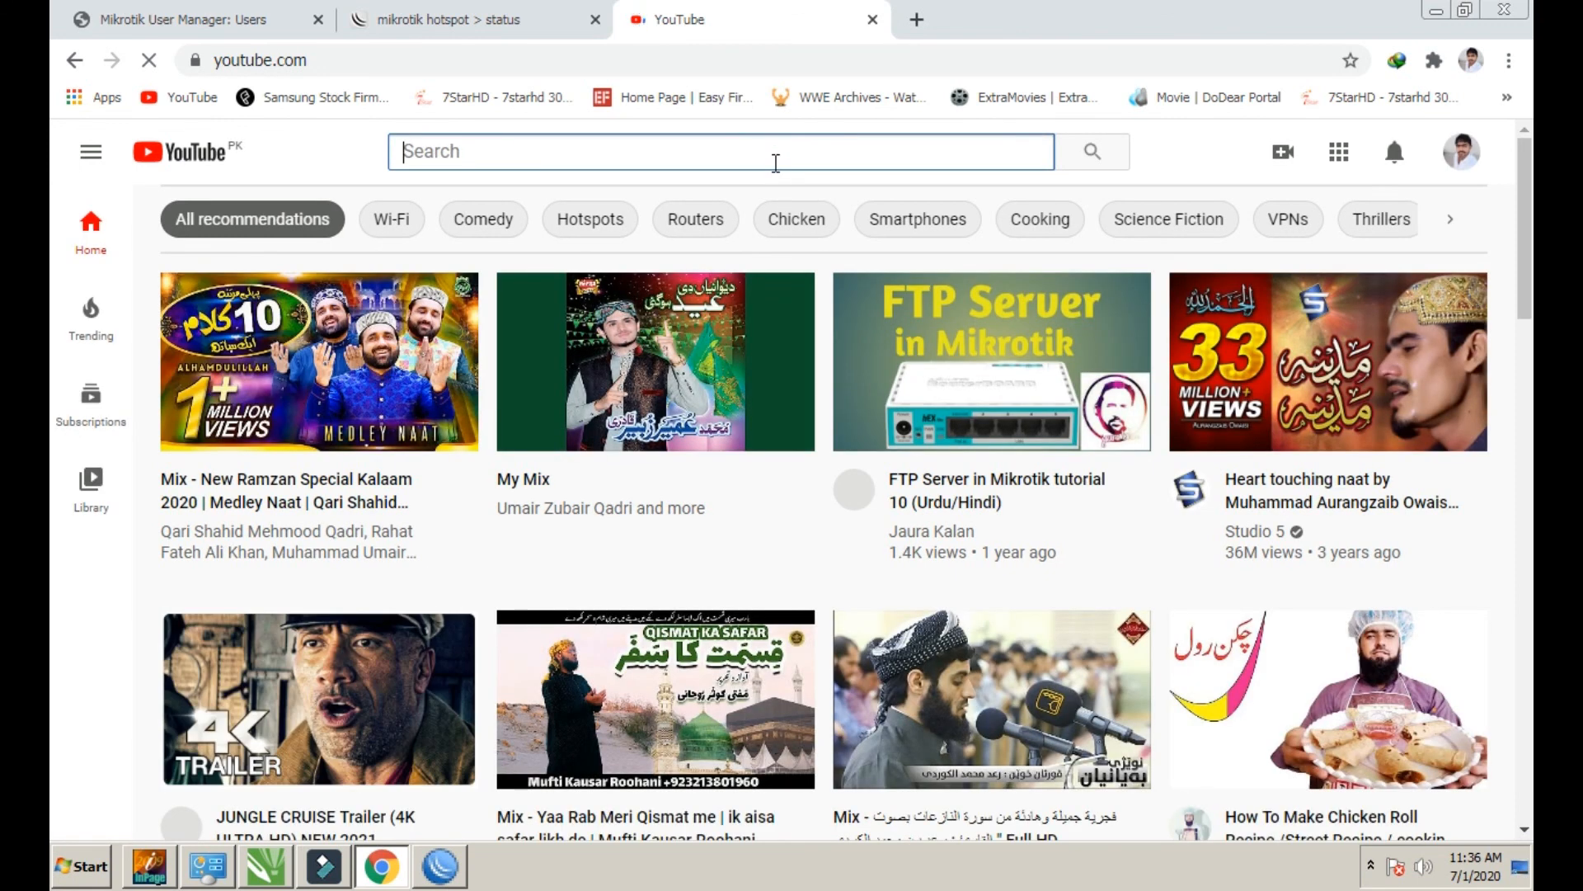
Search YouTube for movies and start an IDM download of the first result as 720p MP4
{"action": "type", "text": "m"}
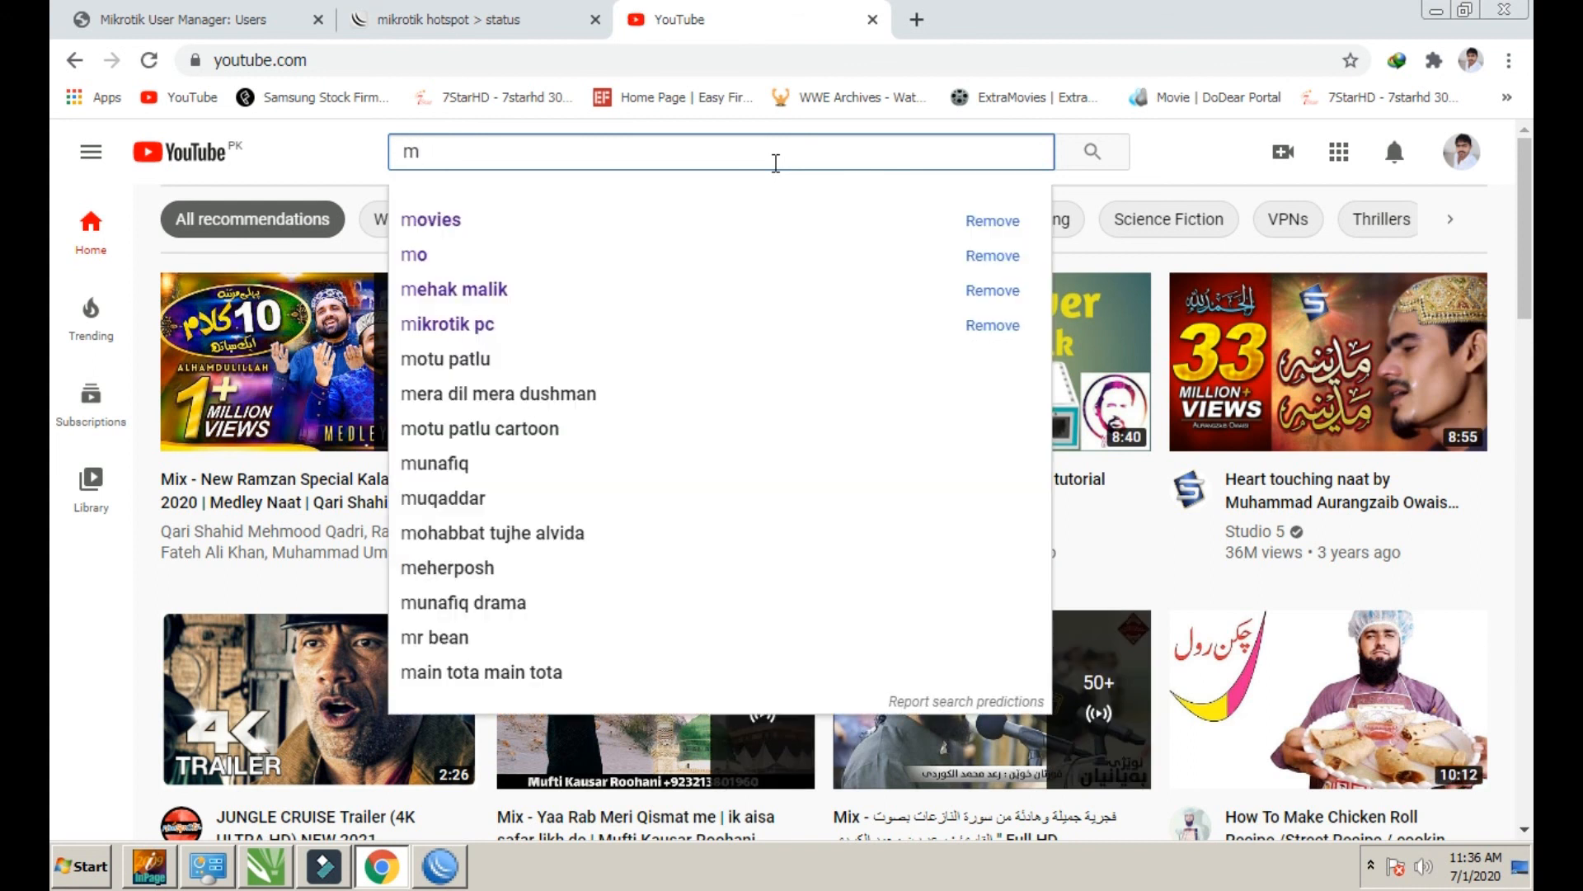
{"action": "key", "text": "Down"}
{"action": "key", "text": "Return"}
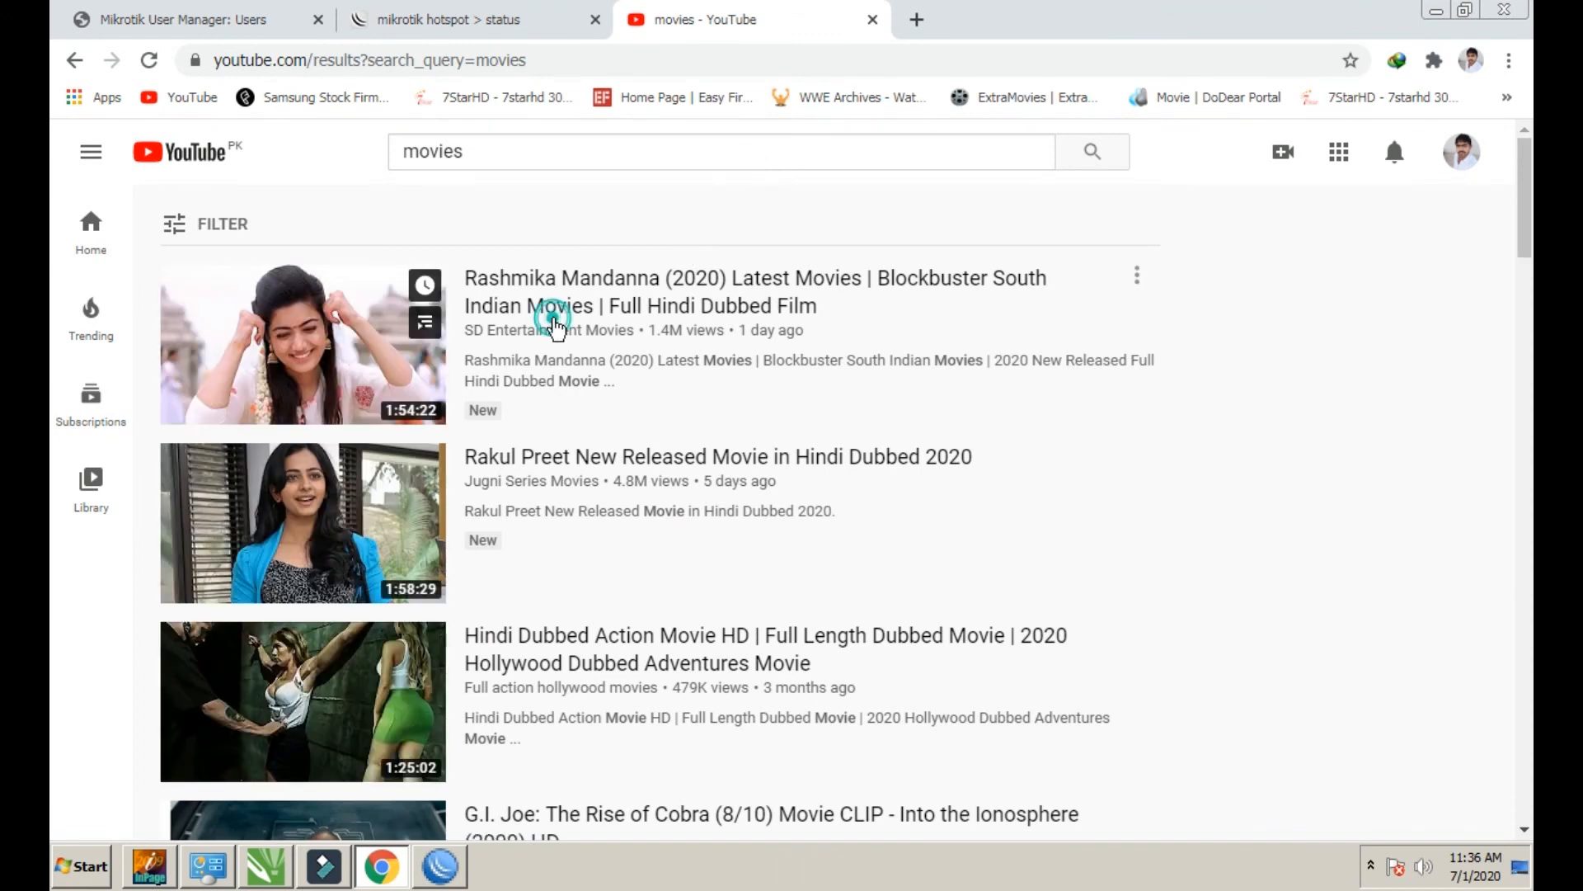
{"action": "left_click", "coordinate": [553, 321]}
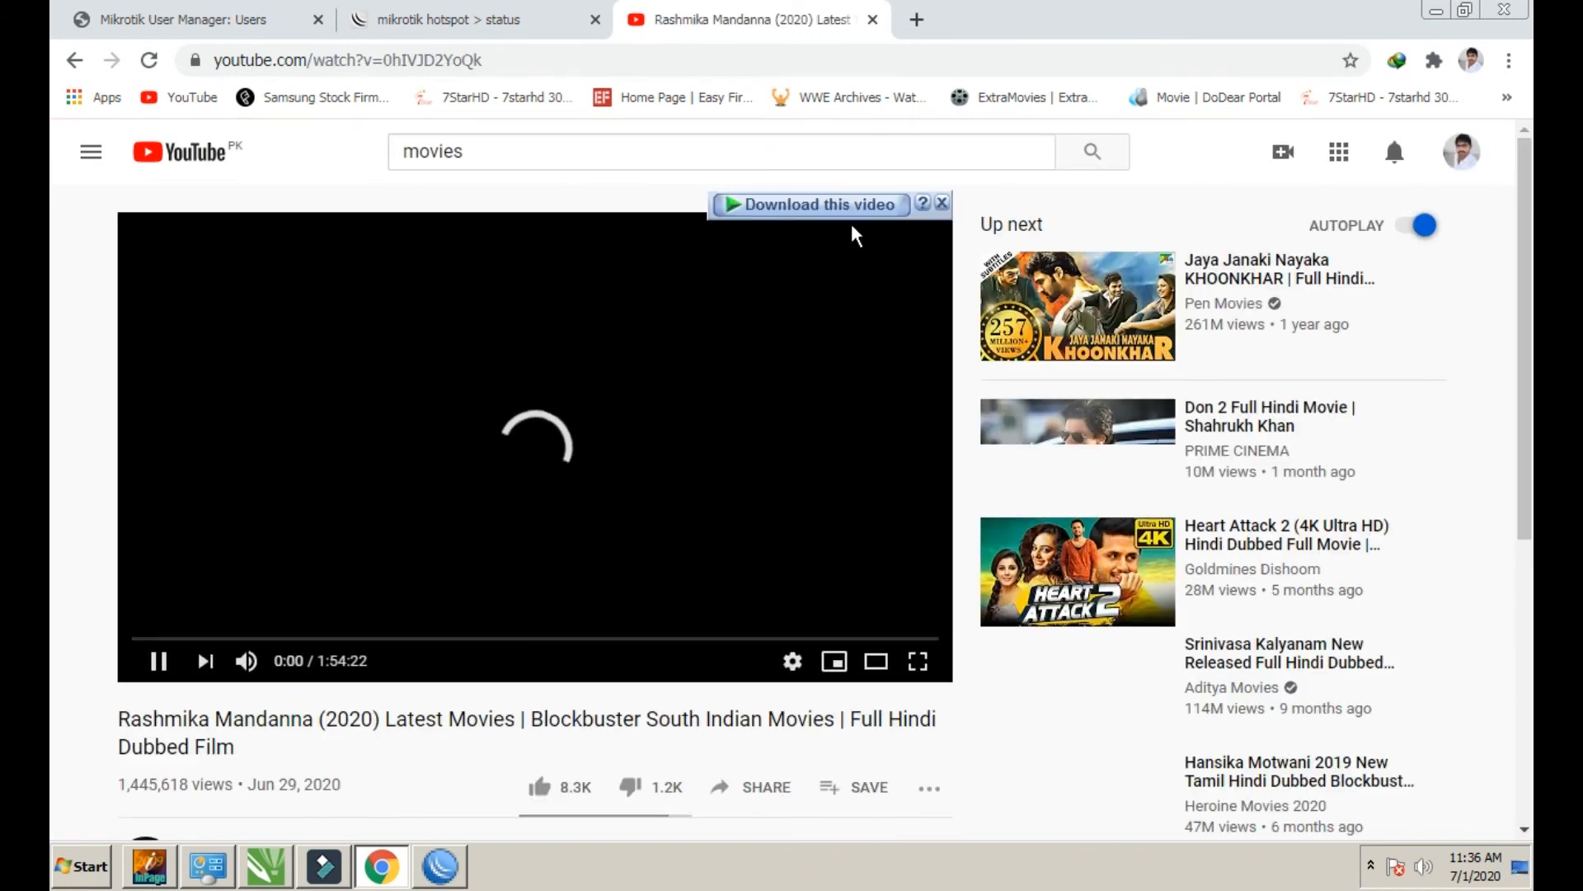
{"action": "left_click", "coordinate": [849, 204]}
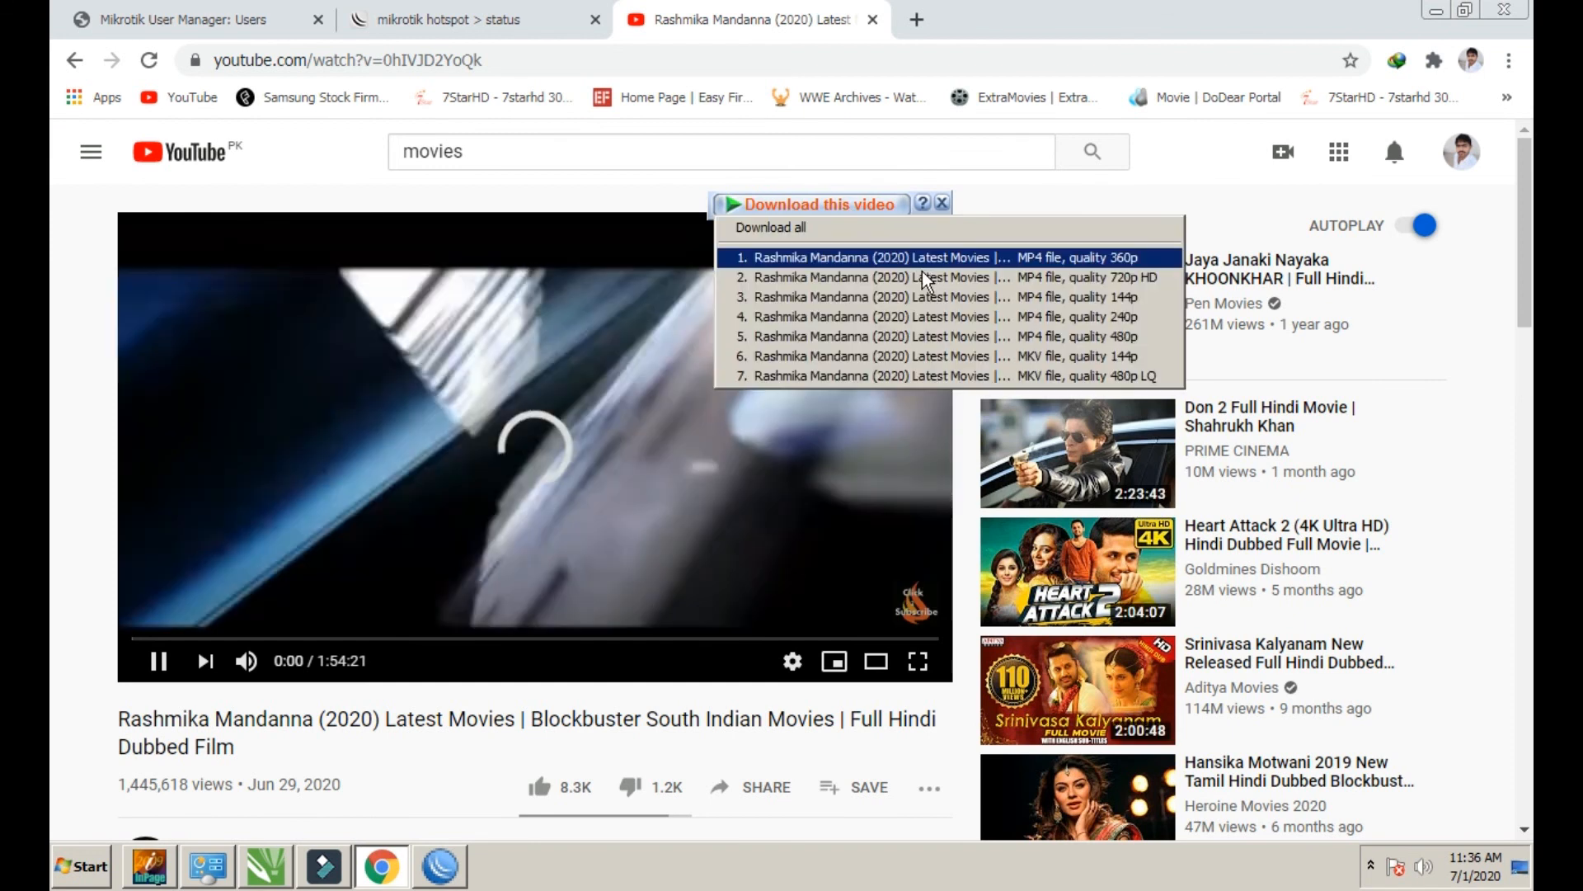
{"action": "left_click", "coordinate": [926, 279]}
{"action": "left_click", "coordinate": [755, 527]}
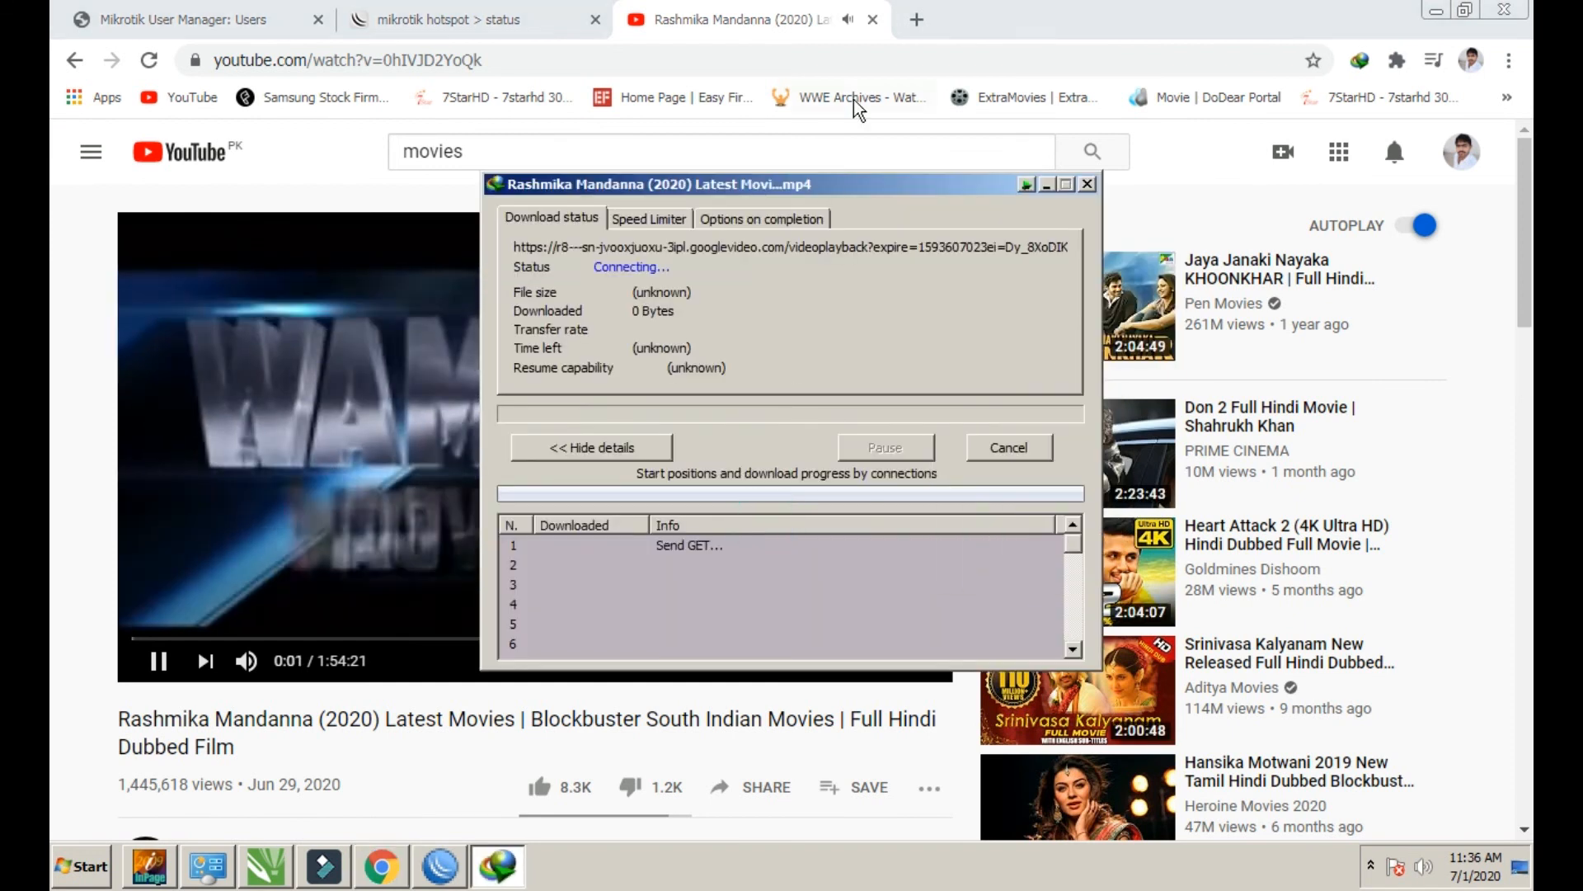
Close the YouTube tab and check the IDM download progress window
{"action": "left_click", "coordinate": [872, 19]}
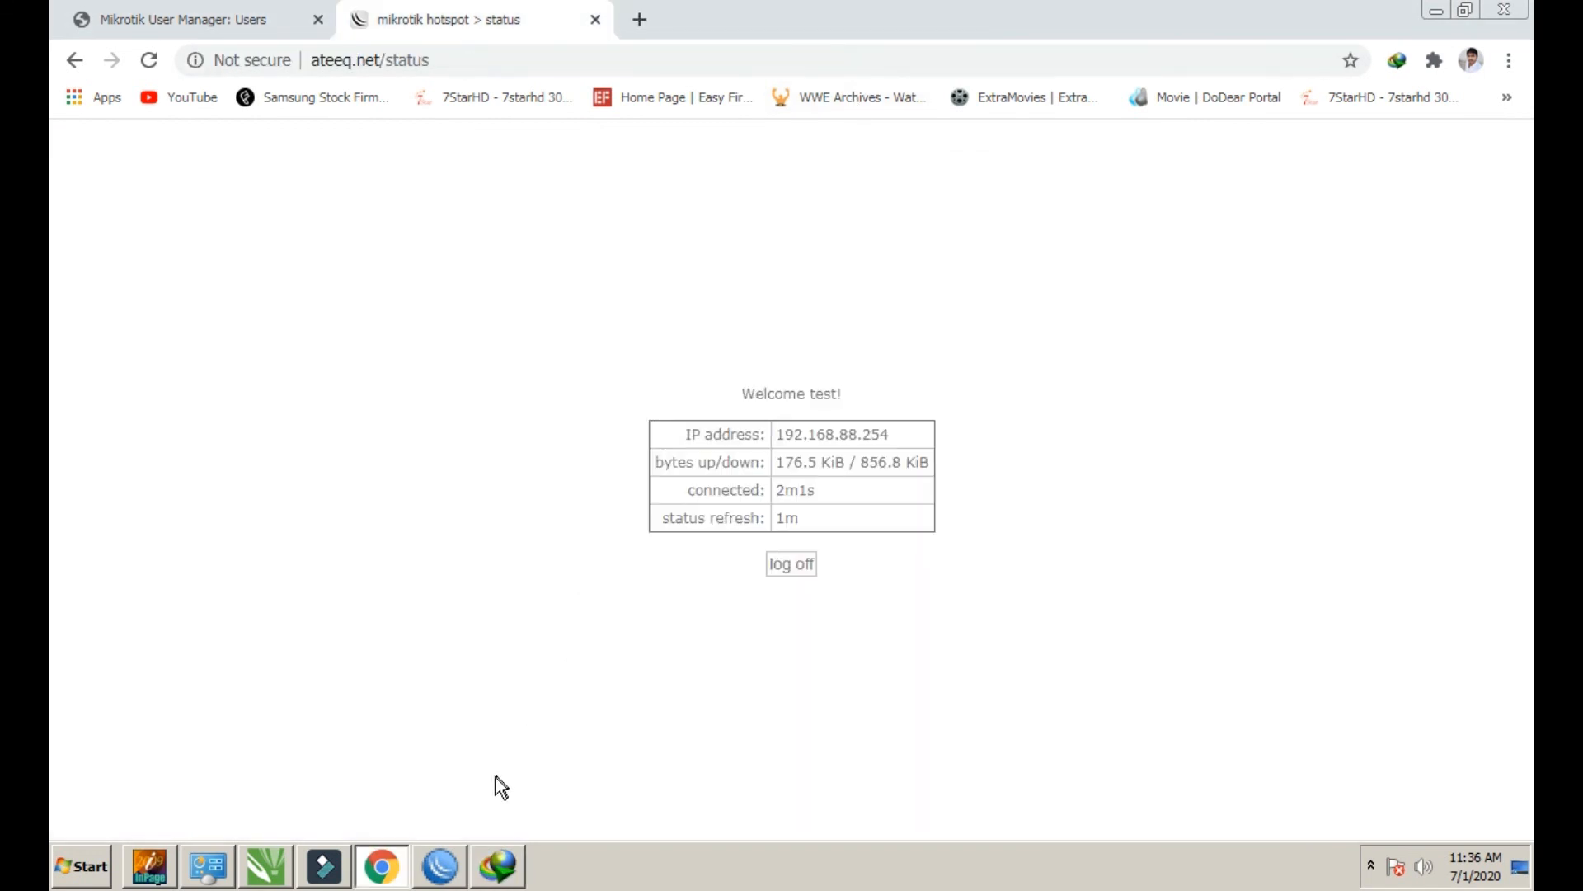
{"action": "left_click", "coordinate": [503, 868]}
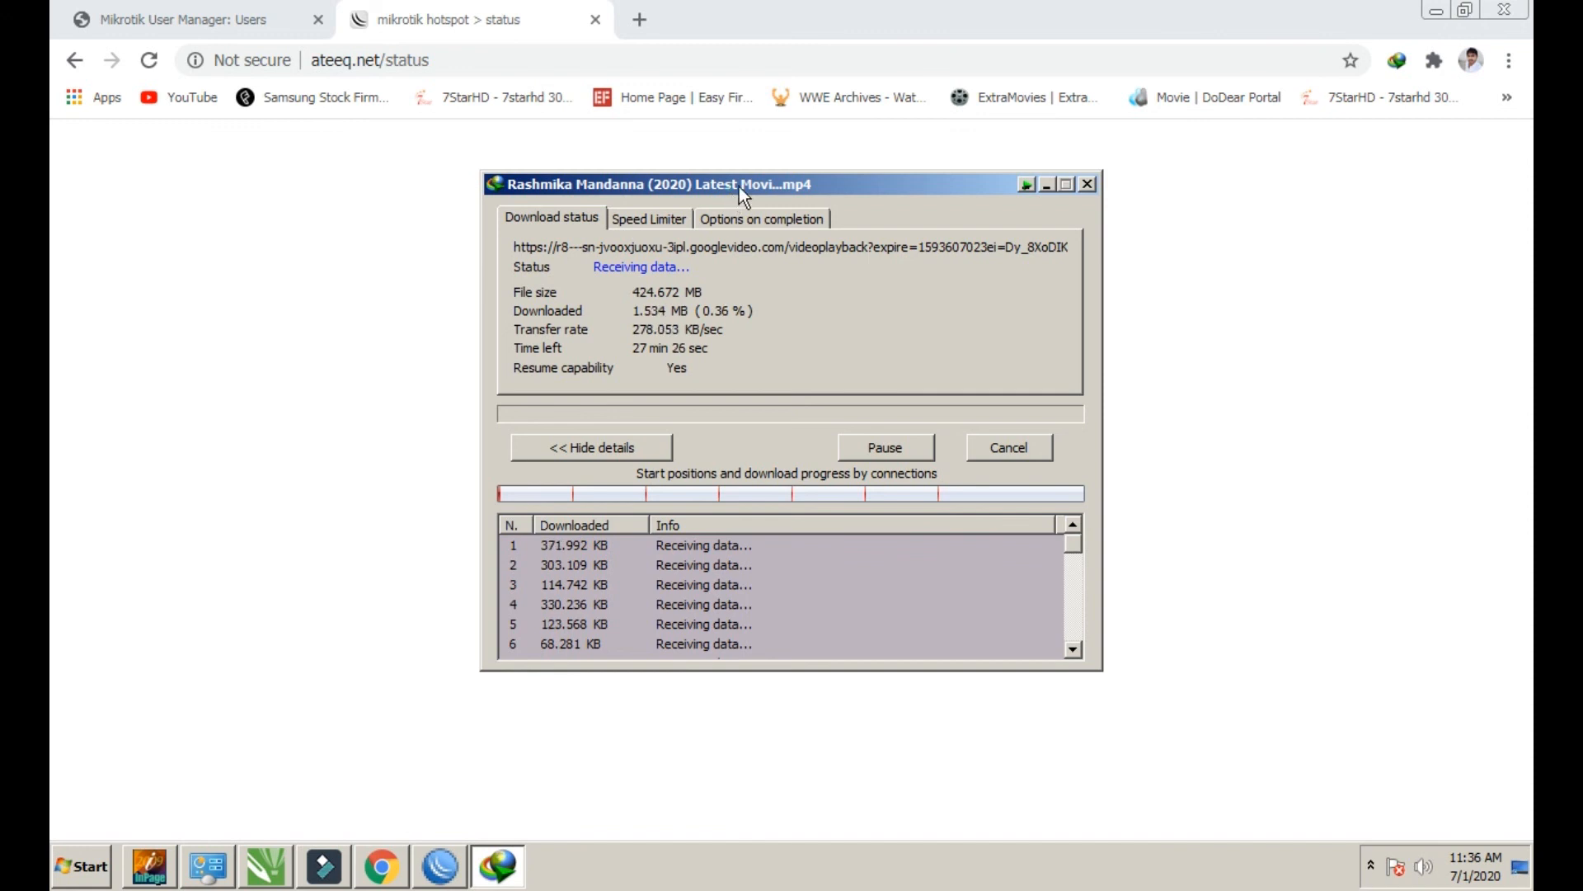
{"action": "left_click_drag", "start_coordinate": [739, 186], "coordinate": [772, 172]}
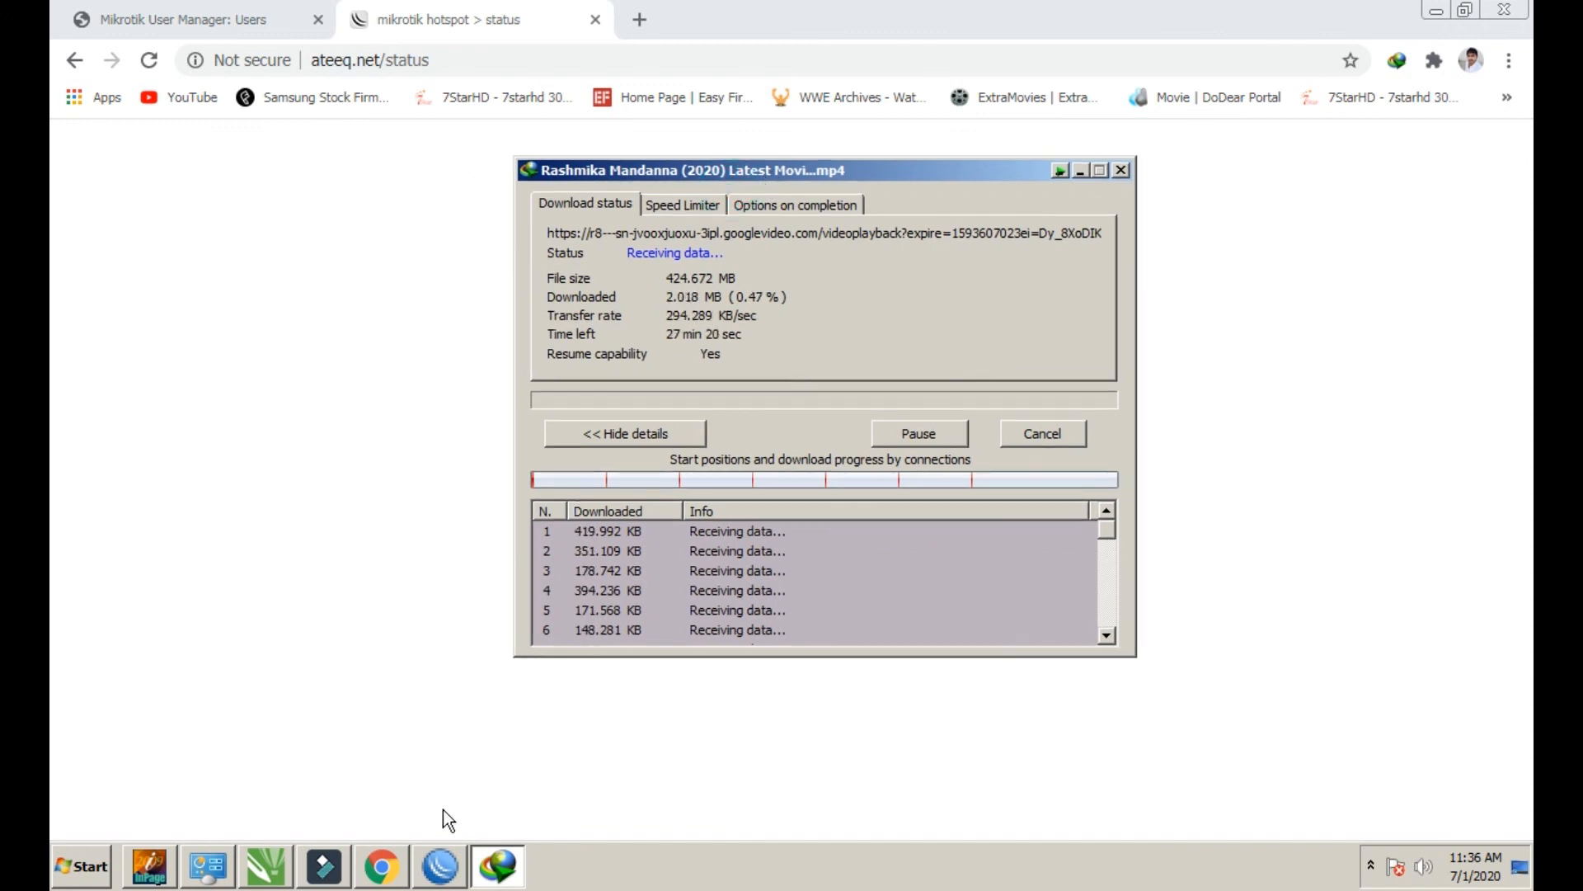
{"action": "left_click", "coordinate": [437, 863]}
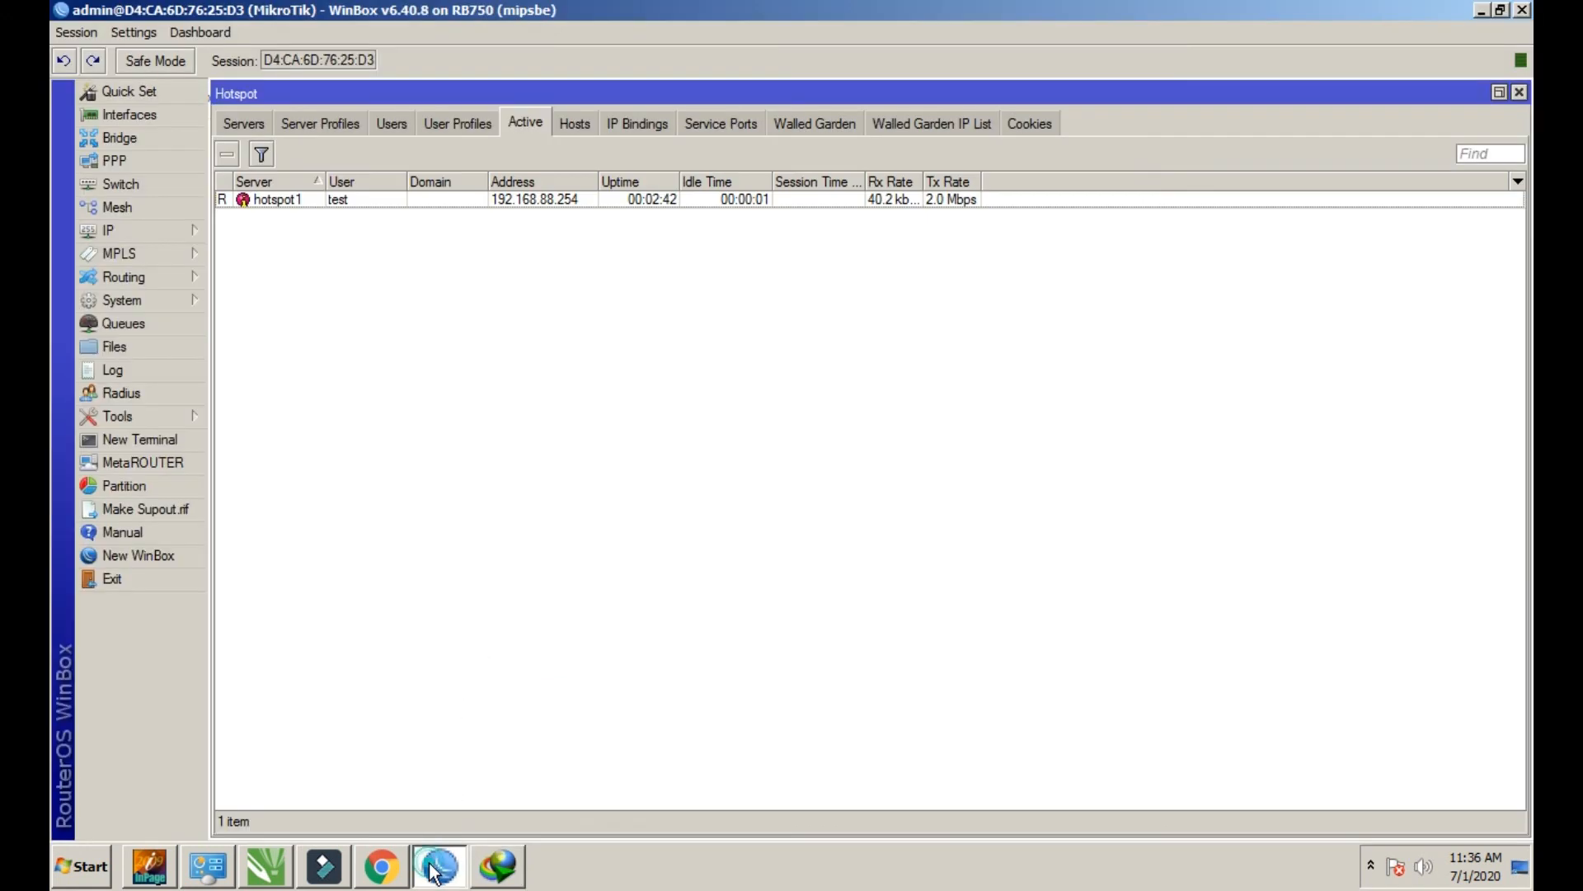
Check the Hotspot Users and Active lists and select test's session running about 2.0 Mbps
{"action": "left_click_drag", "start_coordinate": [235, 180], "coordinate": [281, 182]}
{"action": "left_click", "coordinate": [234, 201]}
{"action": "left_click", "coordinate": [243, 244]}
{"action": "left_click", "coordinate": [459, 123]}
{"action": "left_click", "coordinate": [394, 125]}
{"action": "left_click", "coordinate": [384, 307]}
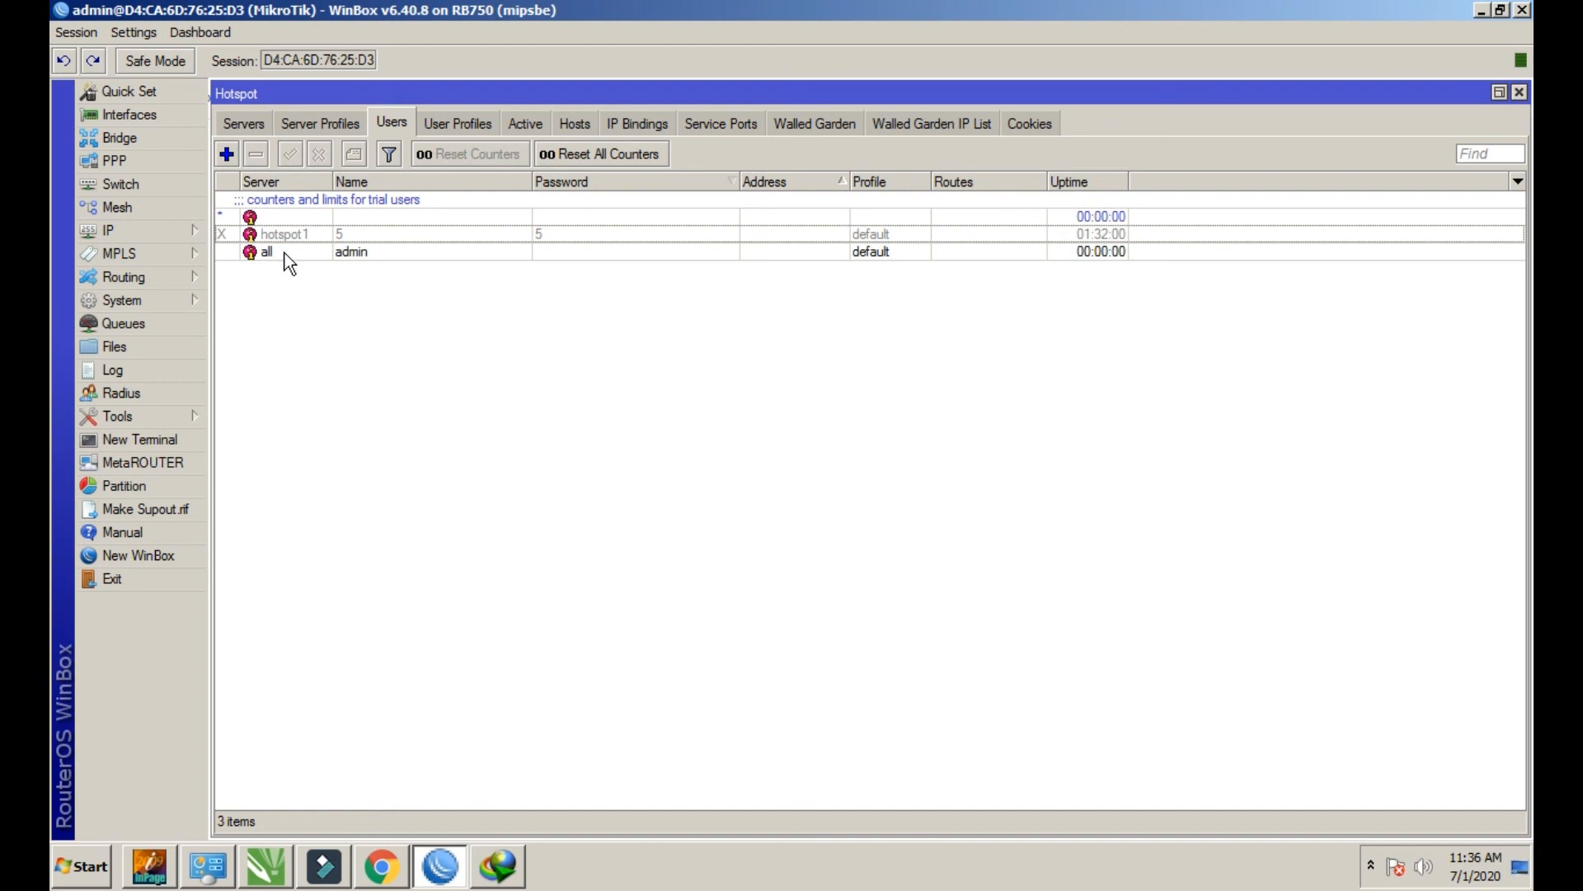
{"action": "left_click", "coordinate": [531, 126]}
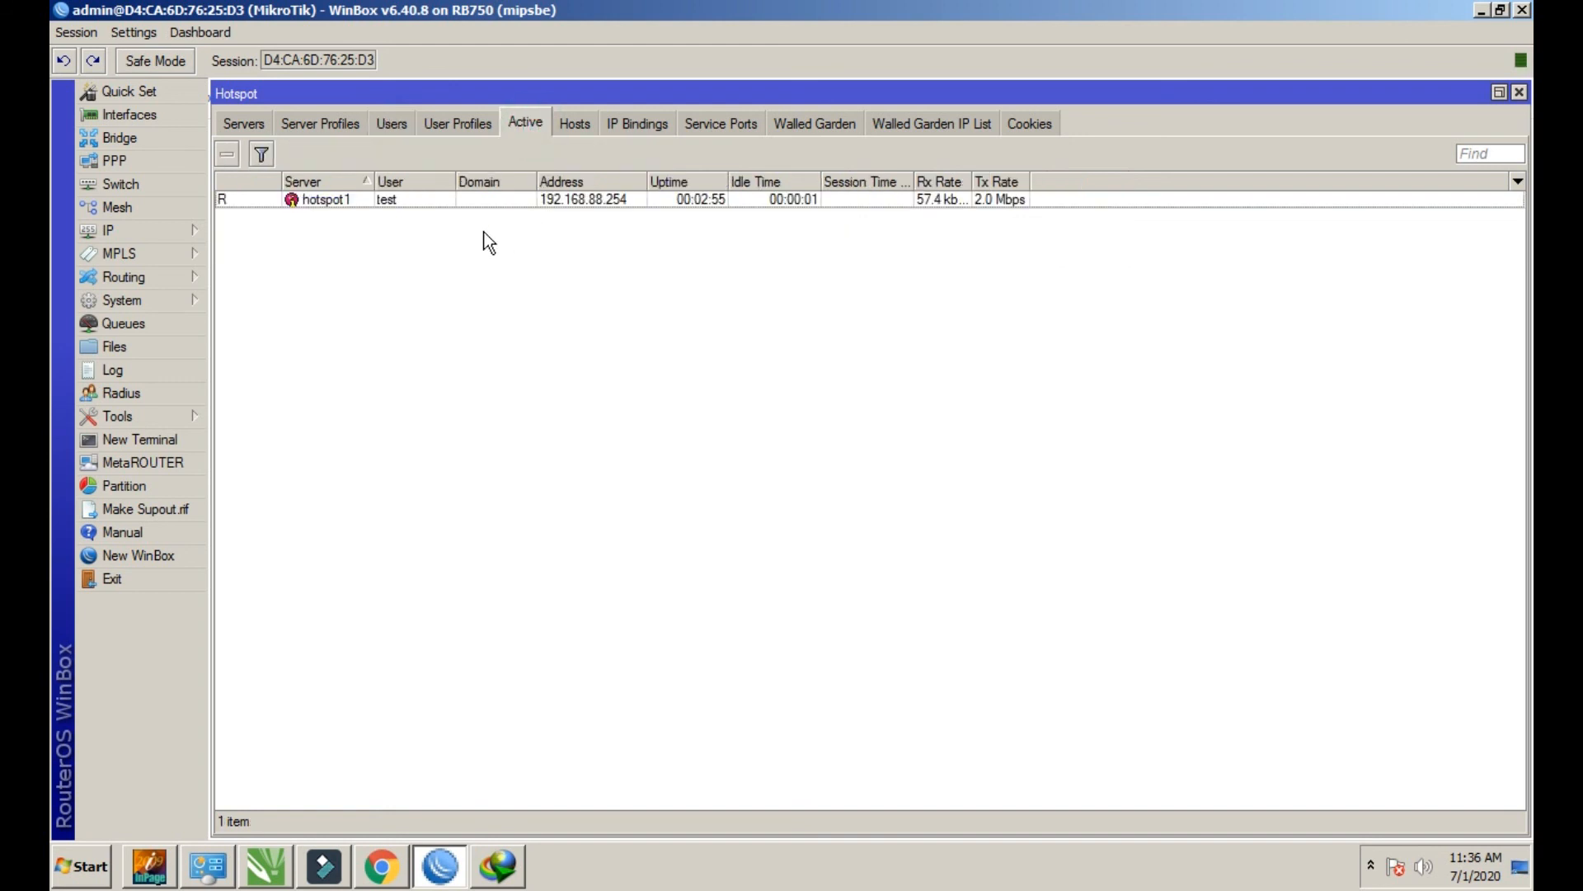
{"action": "left_click", "coordinate": [242, 200]}
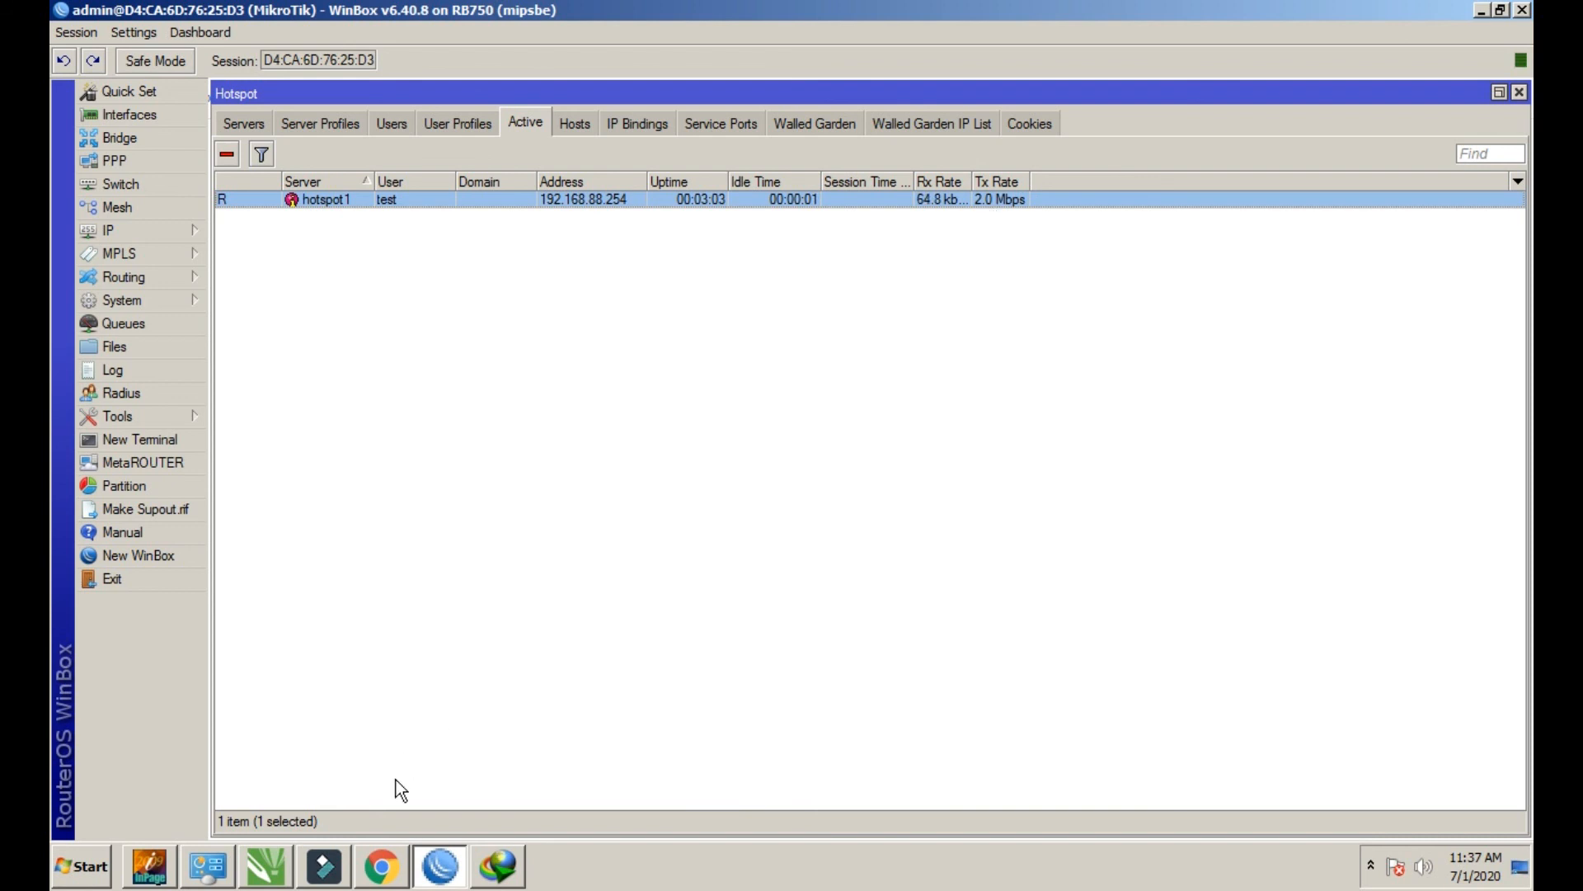
Check the movie download (about 11.6 MB), minimize its window and return to Chrome
{"action": "left_click", "coordinate": [508, 870]}
{"action": "left_click_drag", "start_coordinate": [799, 169], "coordinate": [1073, 305]}
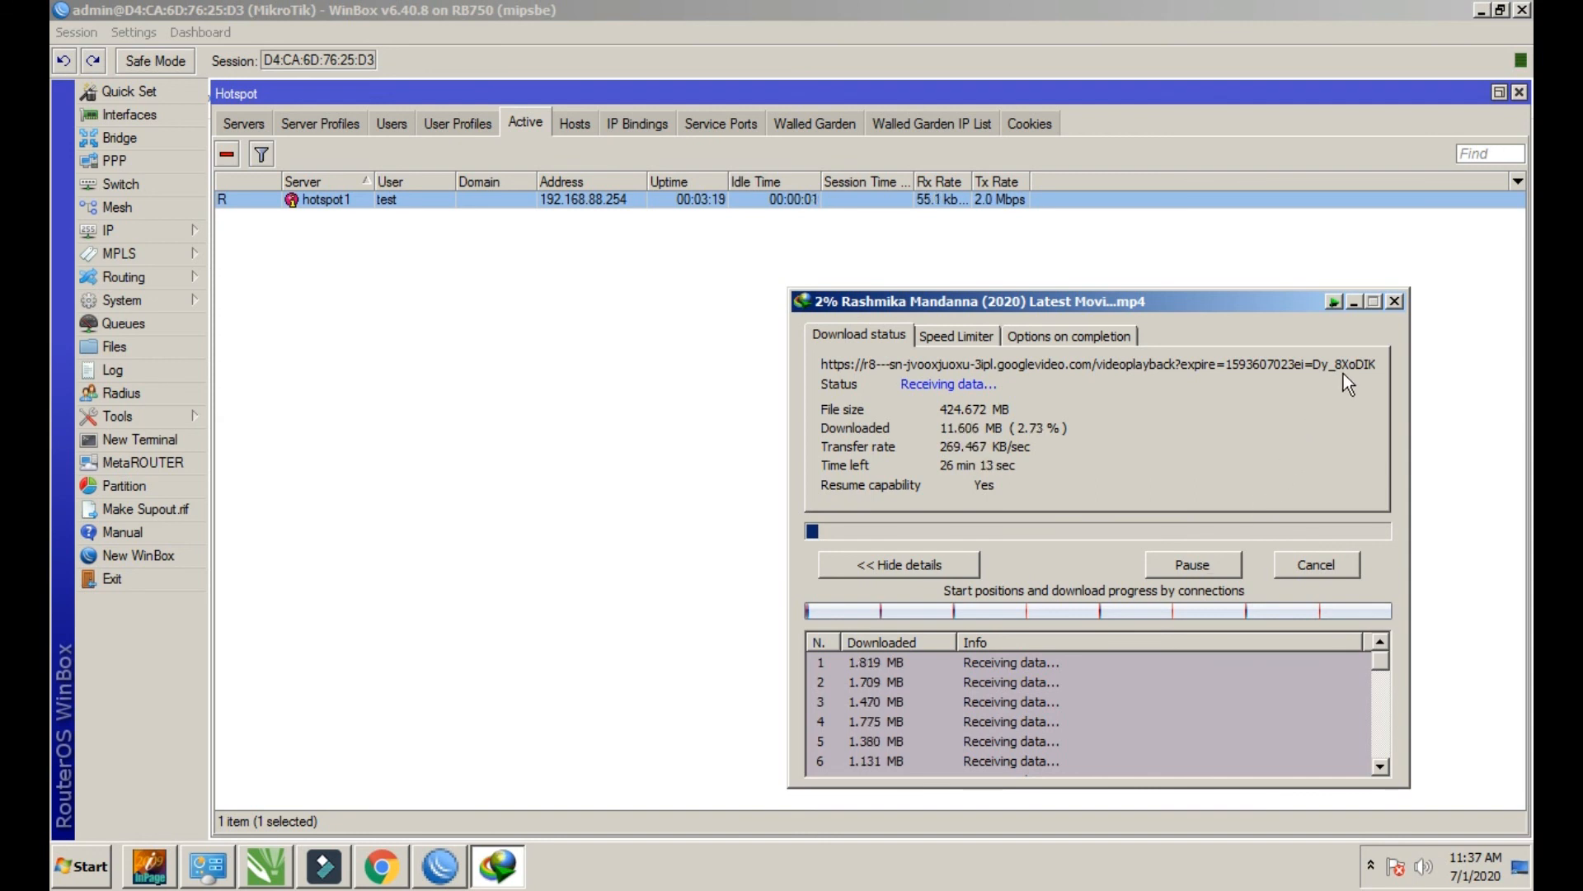
{"action": "left_click", "coordinate": [1353, 303]}
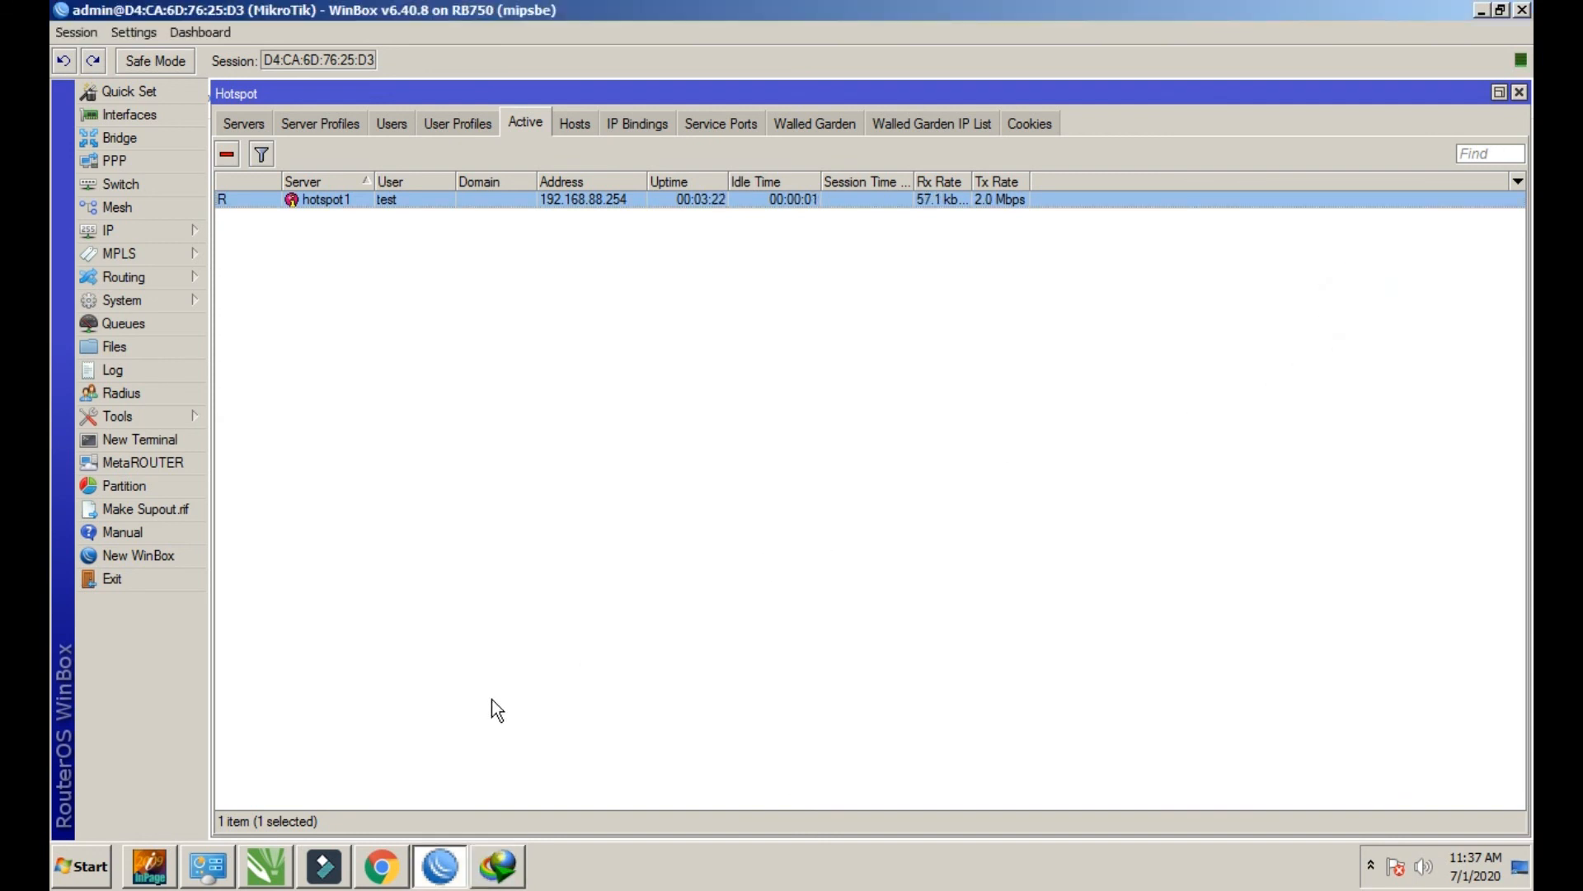
{"action": "left_click", "coordinate": [394, 879]}
Close the 'mikrotik hotspot > status' tab and reload the User Manager Users page
{"action": "left_click", "coordinate": [280, 20]}
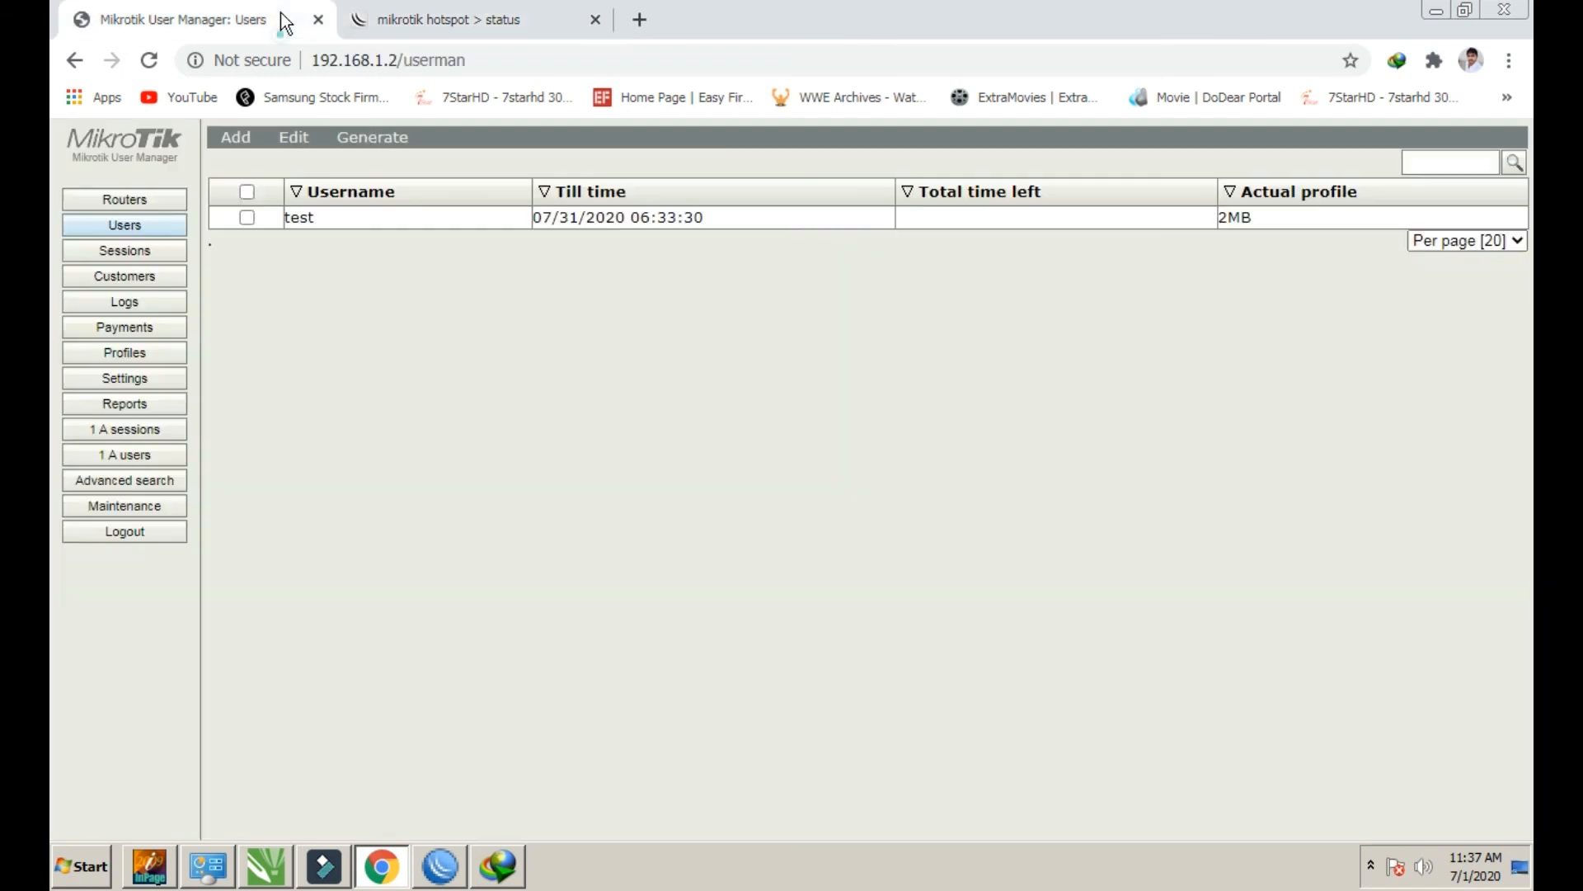
{"action": "left_click", "coordinate": [498, 20]}
{"action": "left_click", "coordinate": [595, 20]}
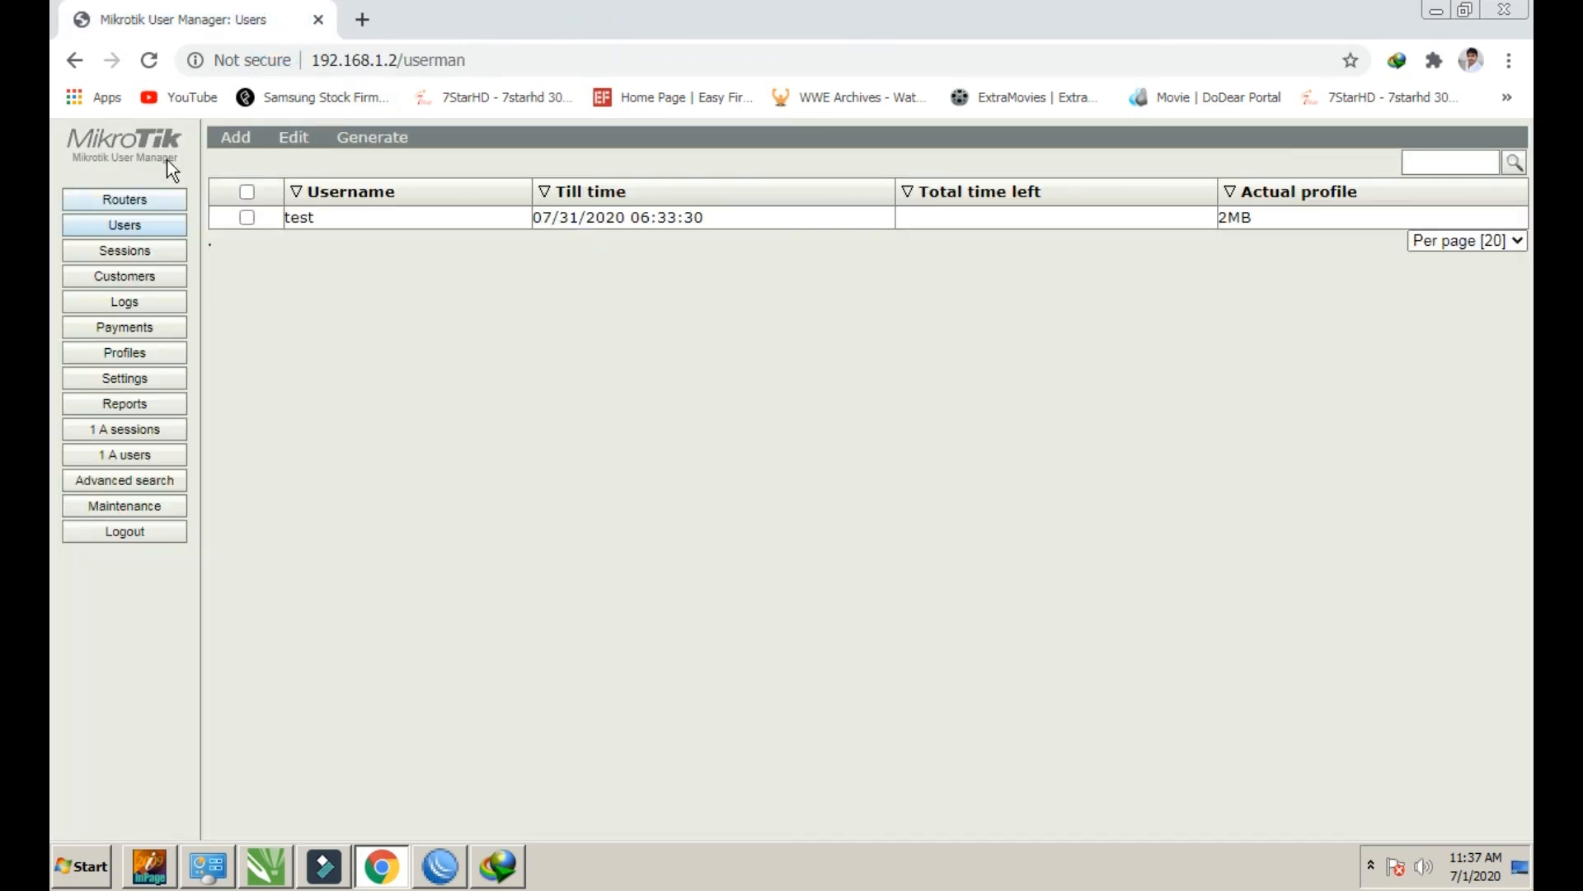
{"action": "left_click", "coordinate": [150, 73]}
Close Chrome, then pause and cancel the movie download in IDM
{"action": "left_click", "coordinate": [1522, 11]}
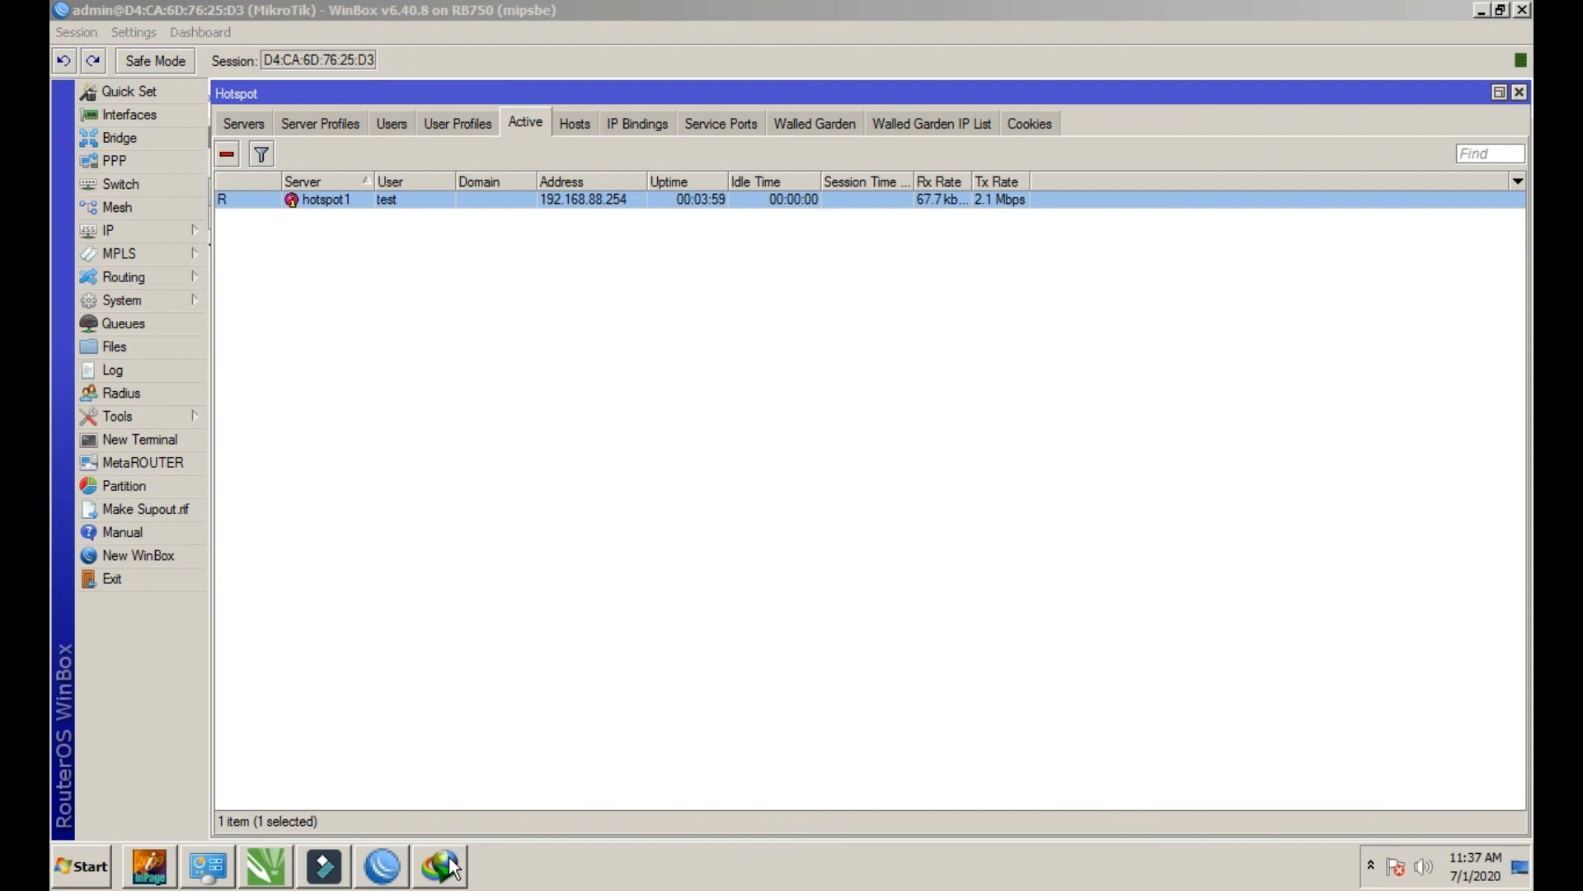
{"action": "left_click", "coordinate": [445, 866]}
{"action": "left_click_drag", "start_coordinate": [1072, 296], "coordinate": [818, 287]}
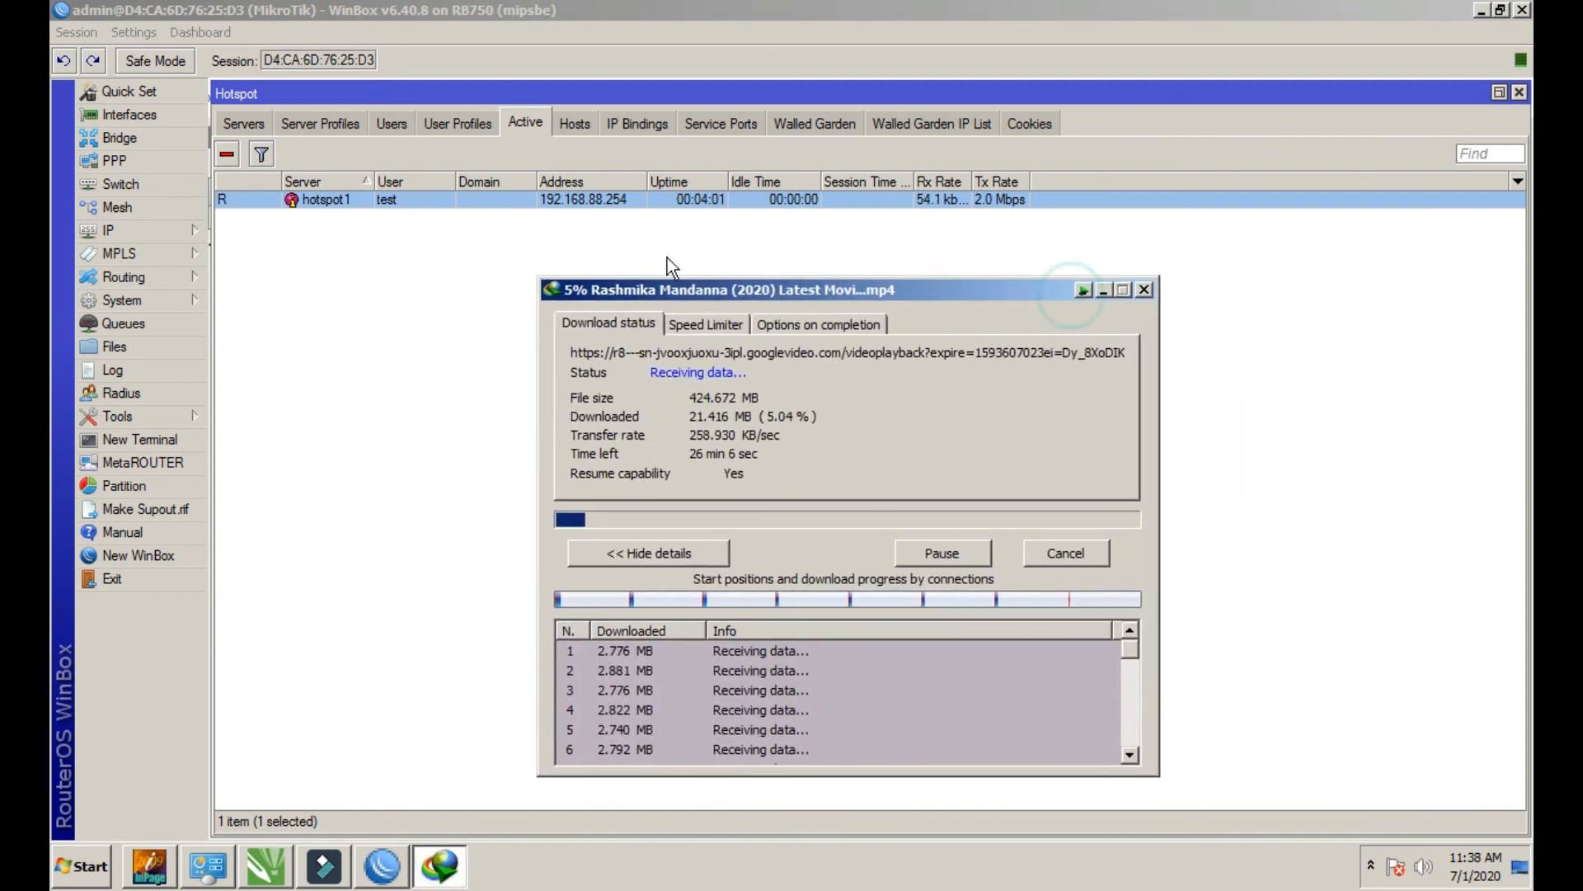
{"action": "left_click", "coordinate": [796, 518]}
{"action": "left_click", "coordinate": [887, 517]}
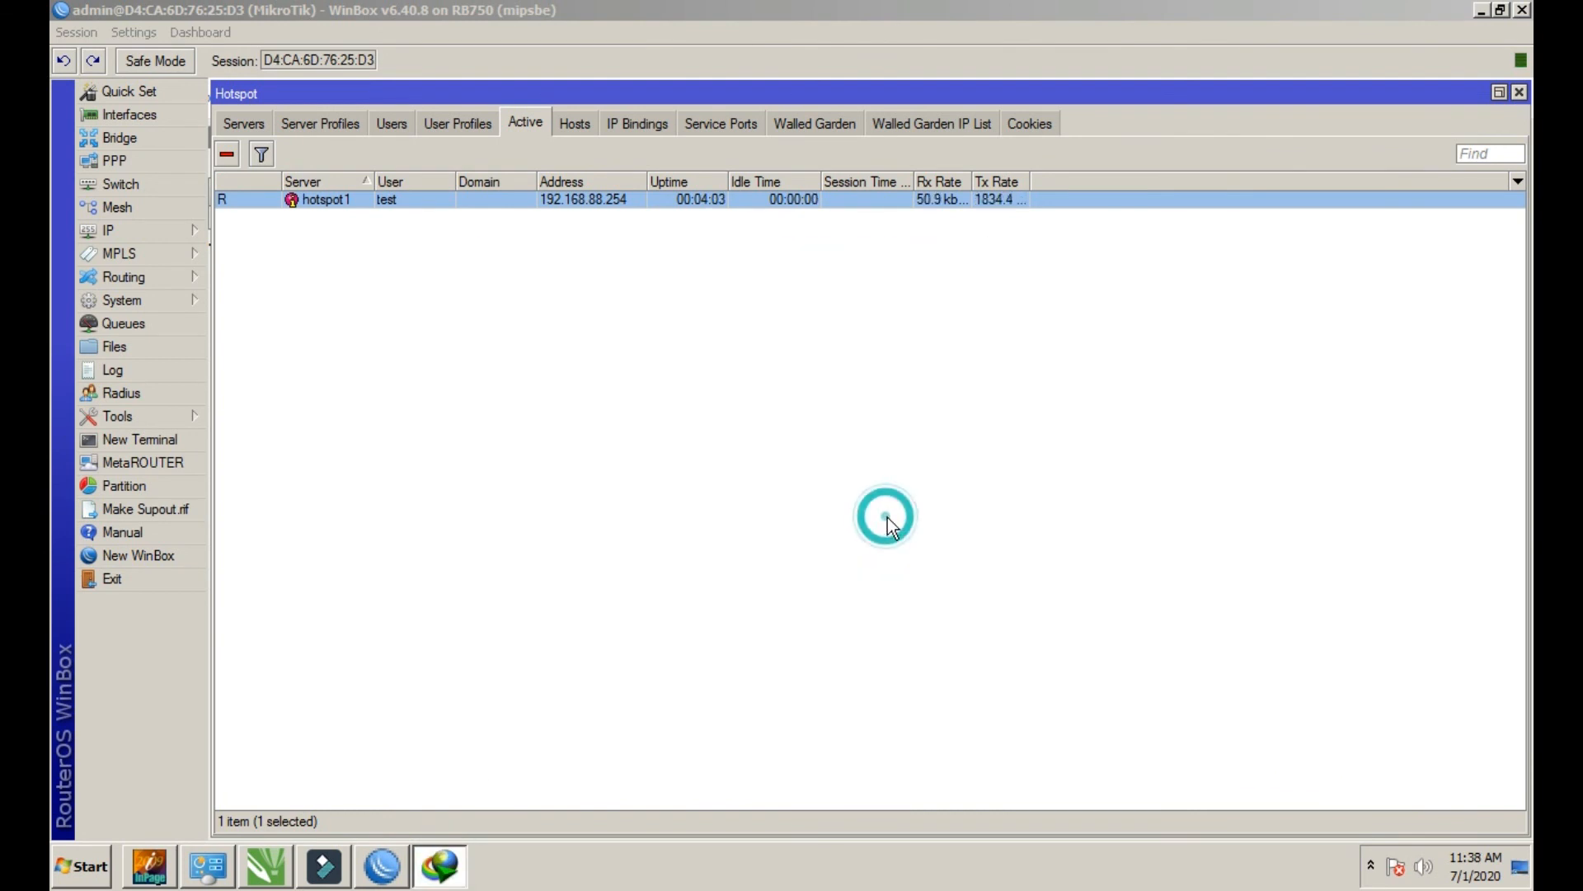
Close WinBox and refresh the Windows desktop
{"action": "left_click", "coordinate": [1524, 11]}
{"action": "right_click", "coordinate": [1017, 300]}
{"action": "left_click", "coordinate": [1050, 356]}
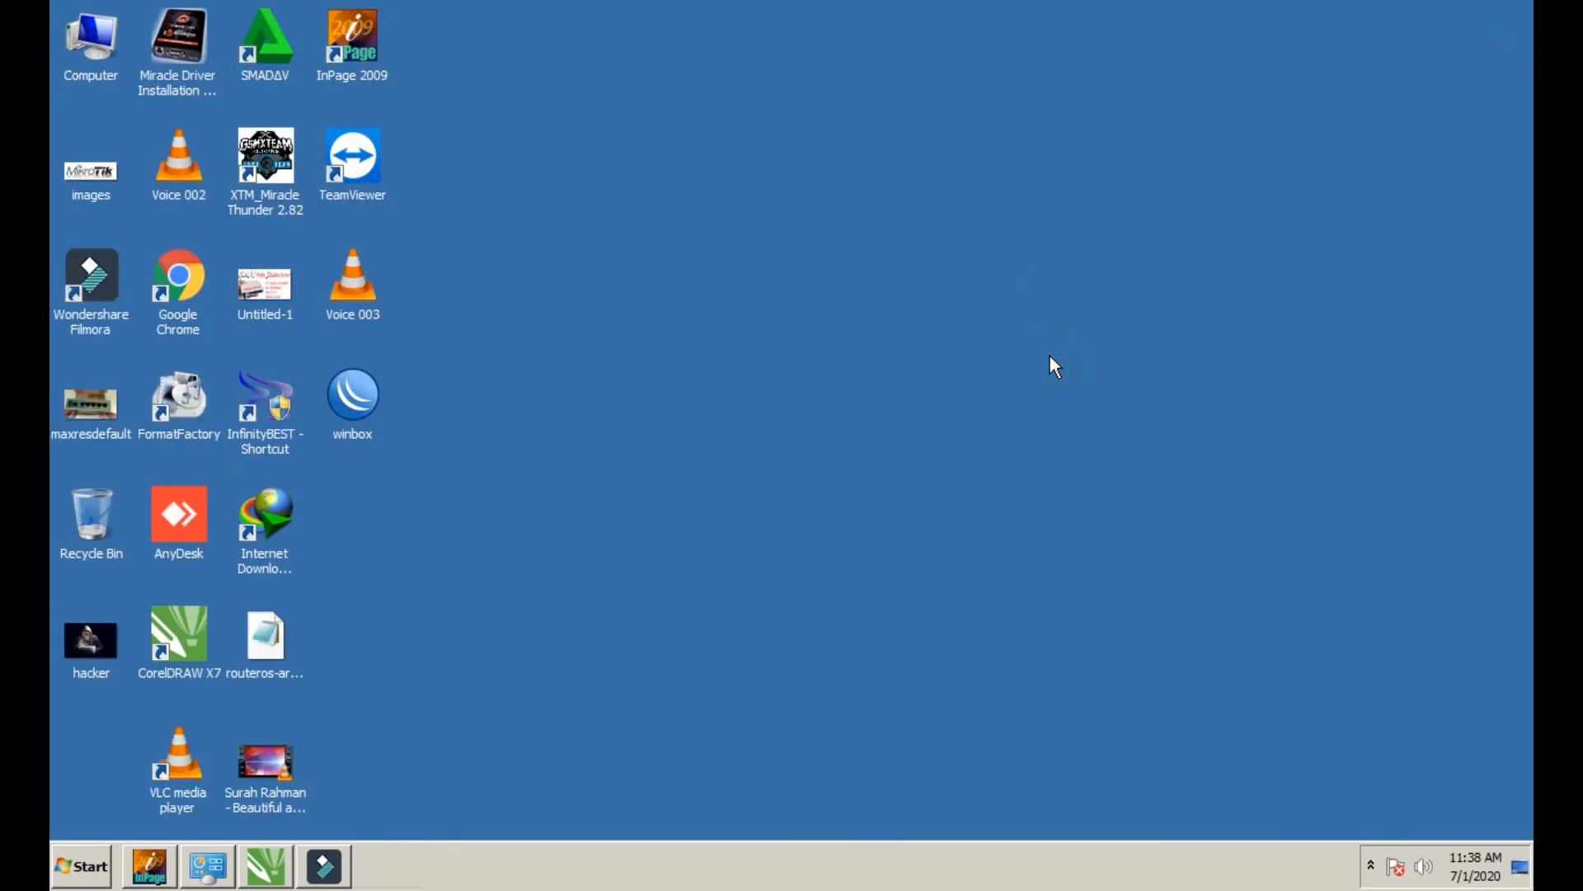